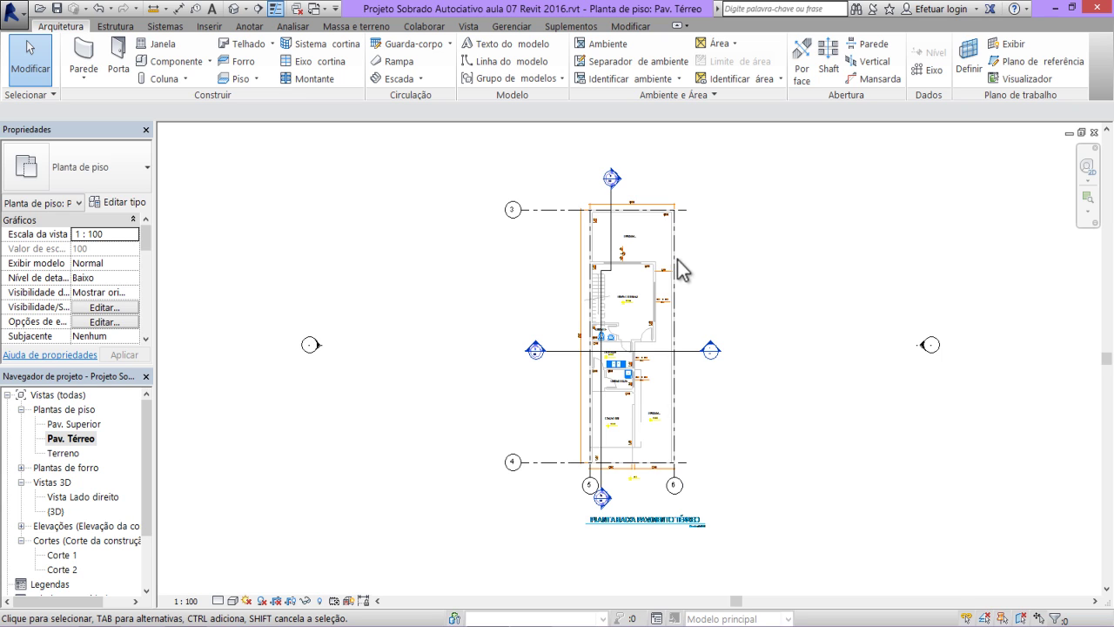
# - Examine the imported house drawing in the Pav. Térreo floor plan and compare it with the Pav. Superior floor plan
pyautogui.scroll(2, 709, 348)
pyautogui.scroll(2, 701, 373)
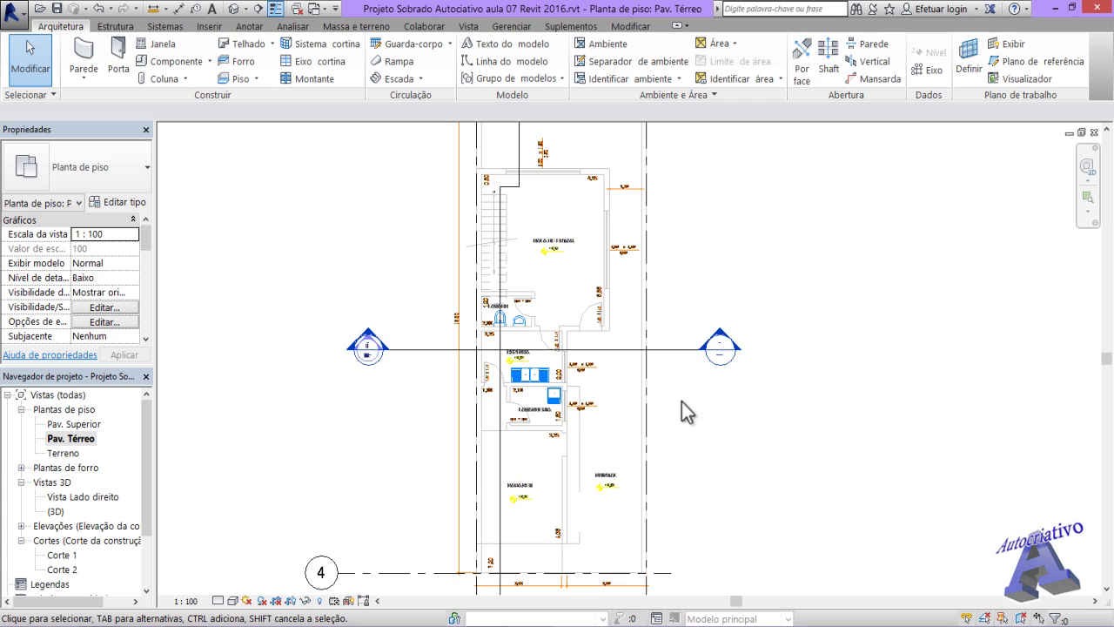
pyautogui.scroll(-3, 685, 401)
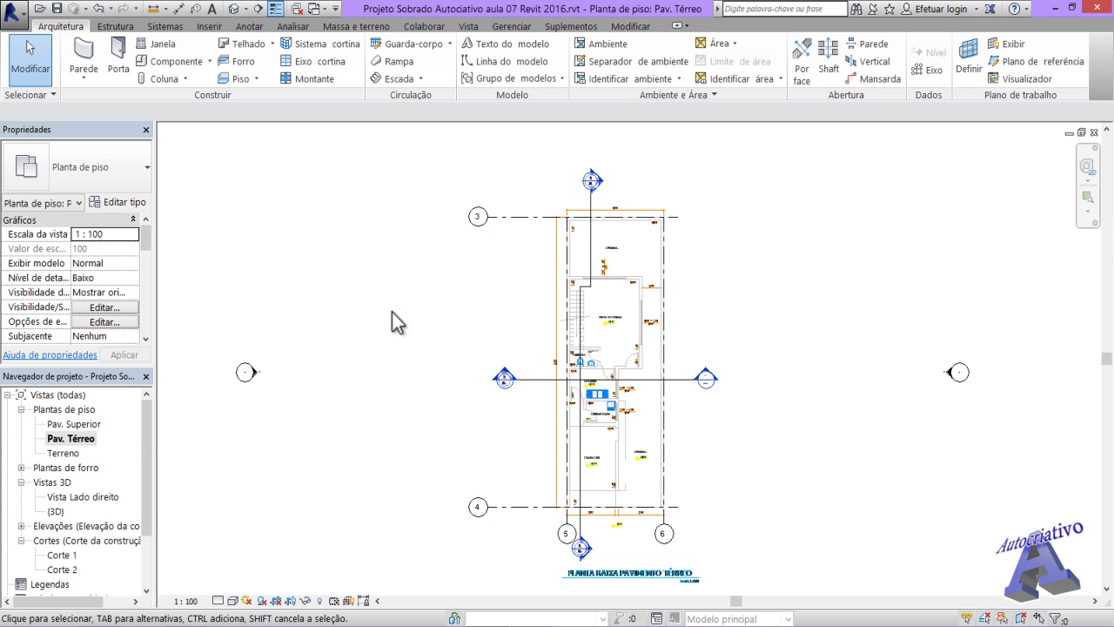
pyautogui.scroll(3, 629, 338)
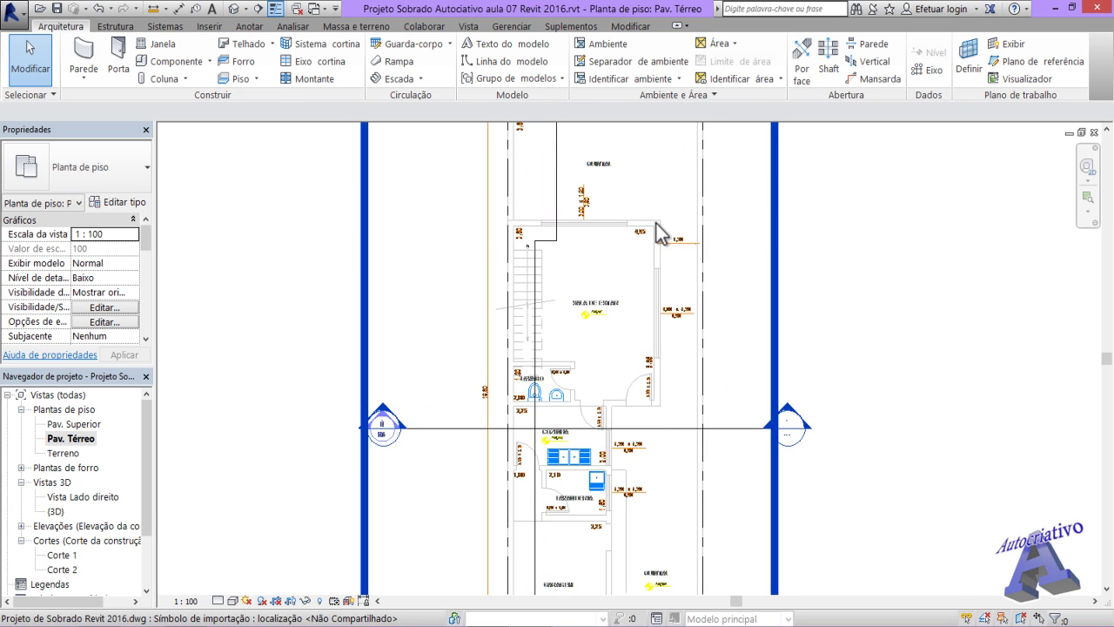
pyautogui.scroll(-1, 682, 370)
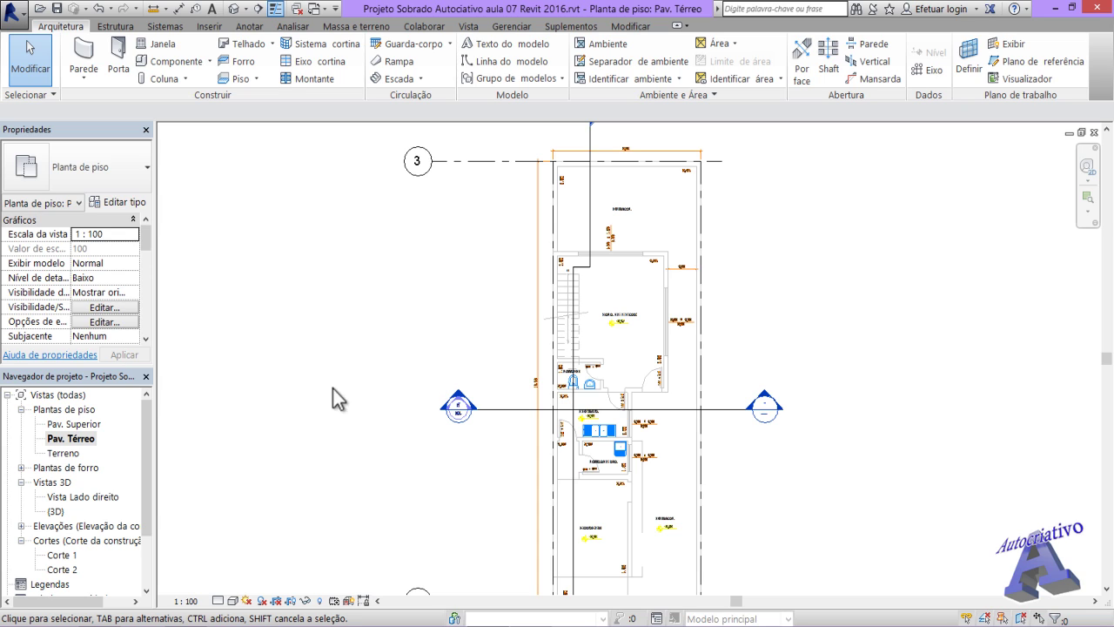
pyautogui.doubleClick(87, 424)
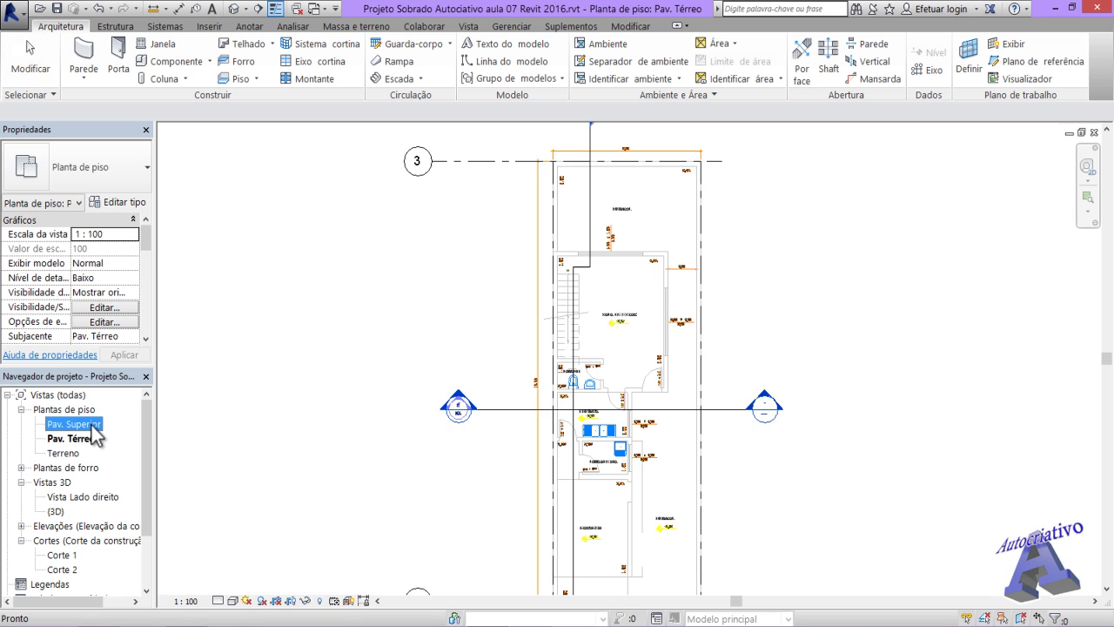
pyautogui.moveTo(513, 508)
pyautogui.mouseDown(button='middle')
pyautogui.moveTo(528, 492)
pyautogui.moveTo(495, 432)
pyautogui.moveTo(522, 528)
pyautogui.mouseUp(button='middle')
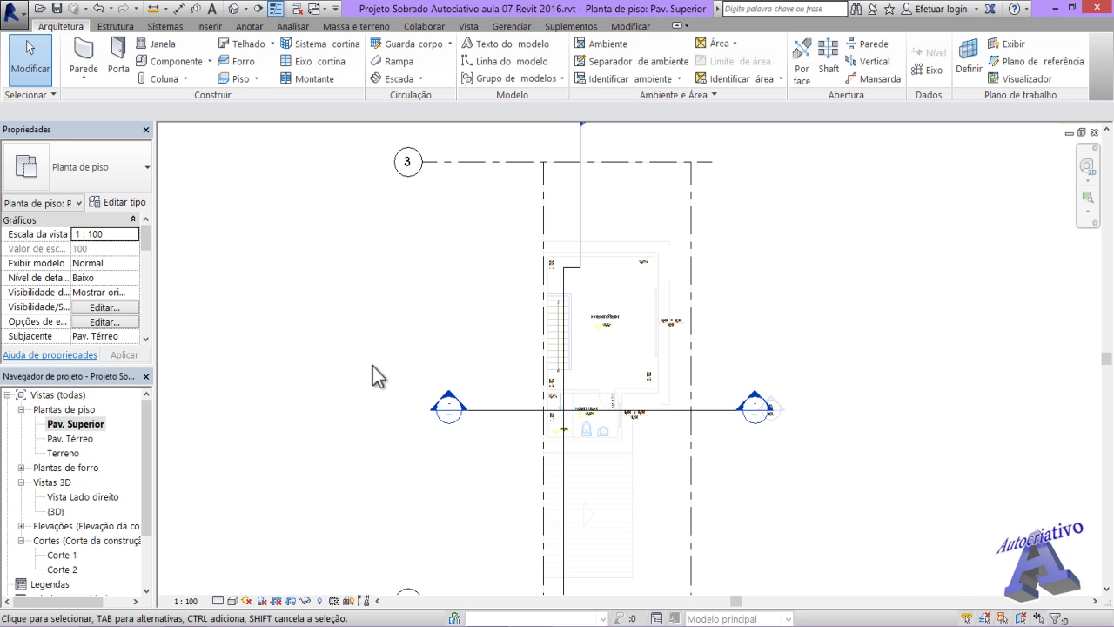
# - Return to the Pav. Térreo floor plan and open the Sul elevation from its elevation marker
pyautogui.doubleClick(73, 439)
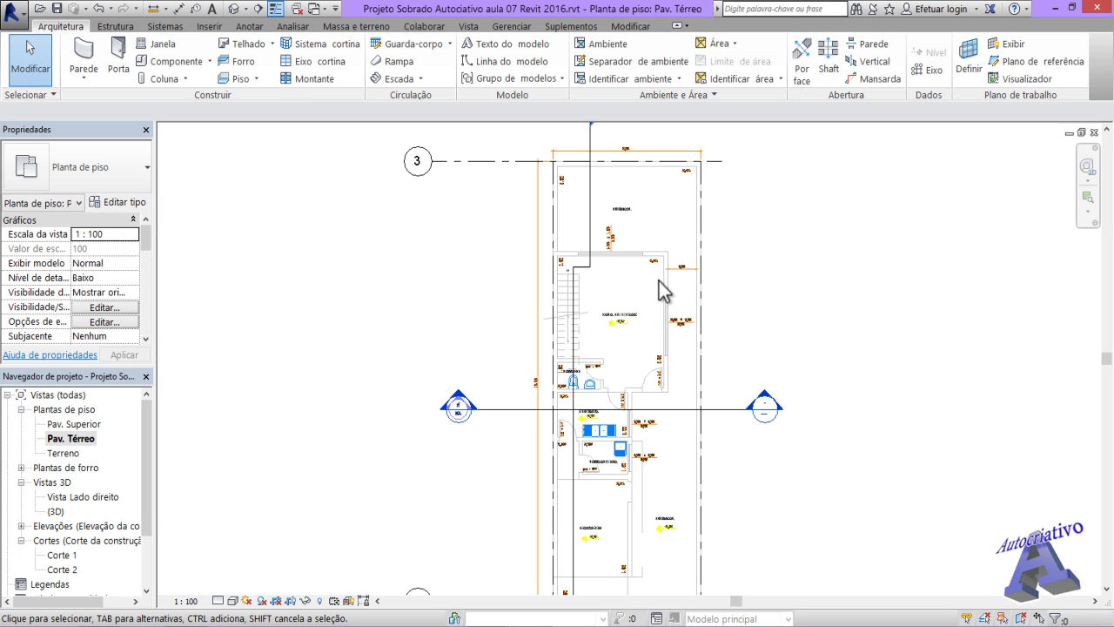
pyautogui.scroll(-5, 659, 282)
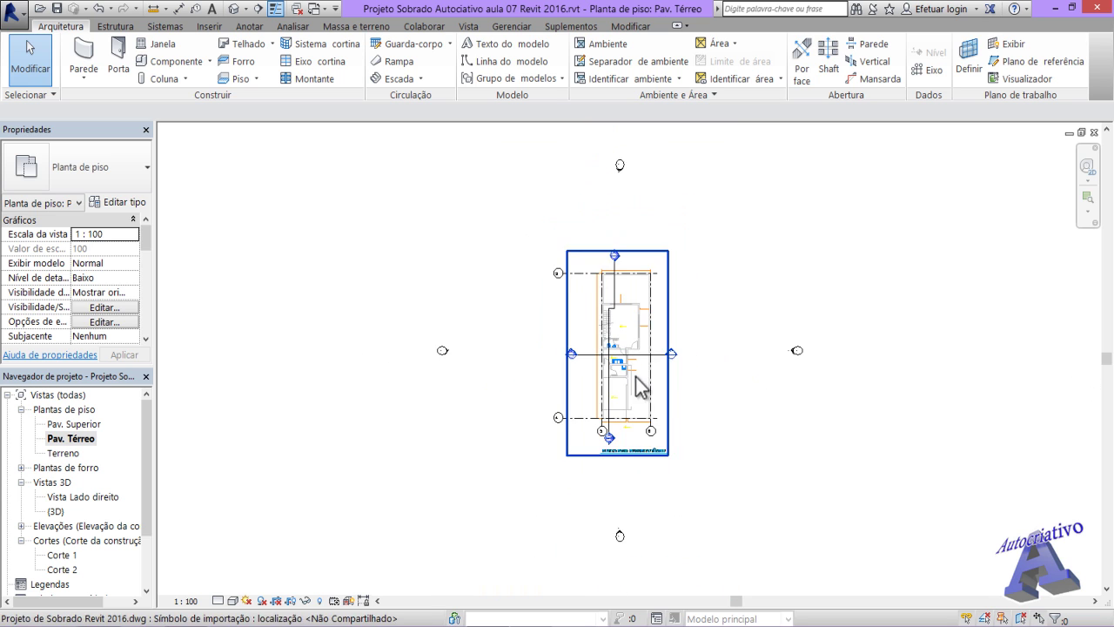
pyautogui.moveTo(714, 403); pyautogui.dragTo(622, 381, button='middle')
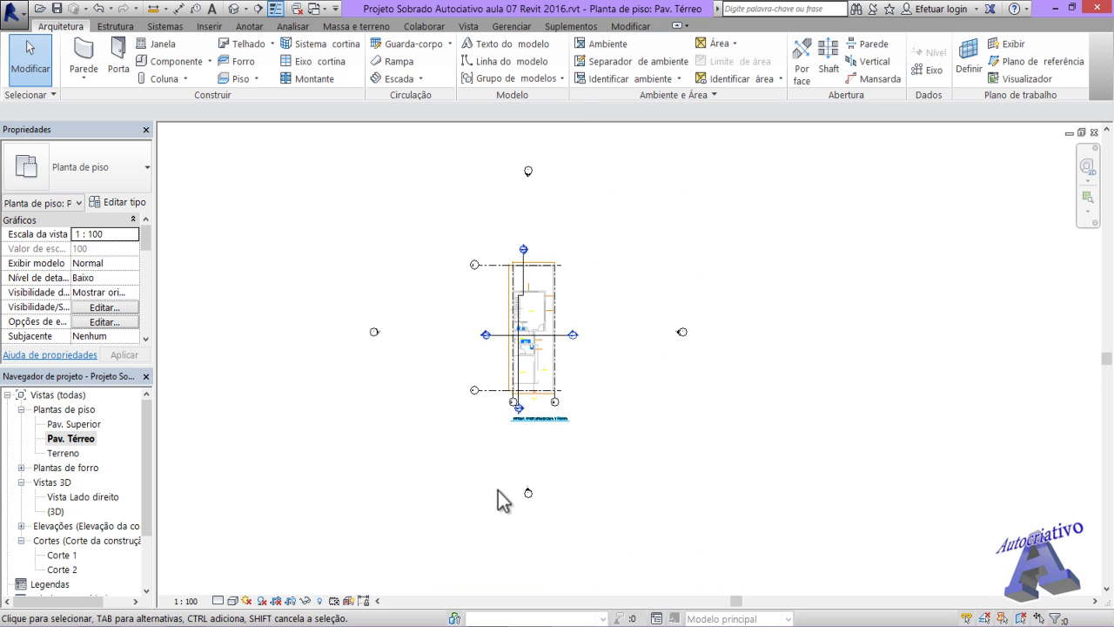
pyautogui.doubleClick(528, 489)
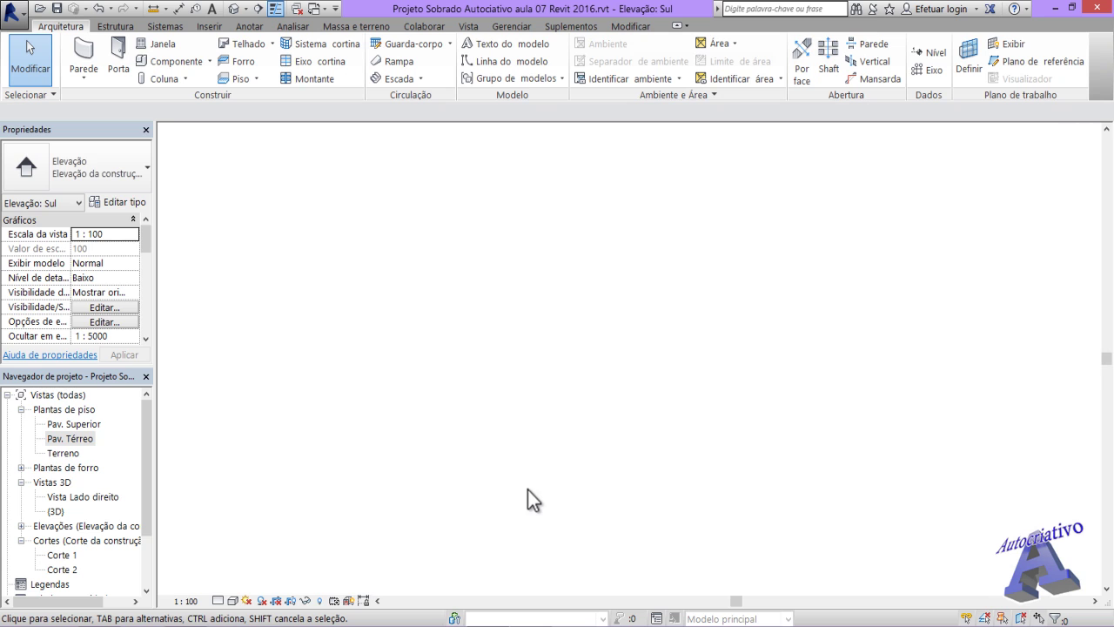
pyautogui.moveTo(589, 480); pyautogui.dragTo(567, 478, button='middle')
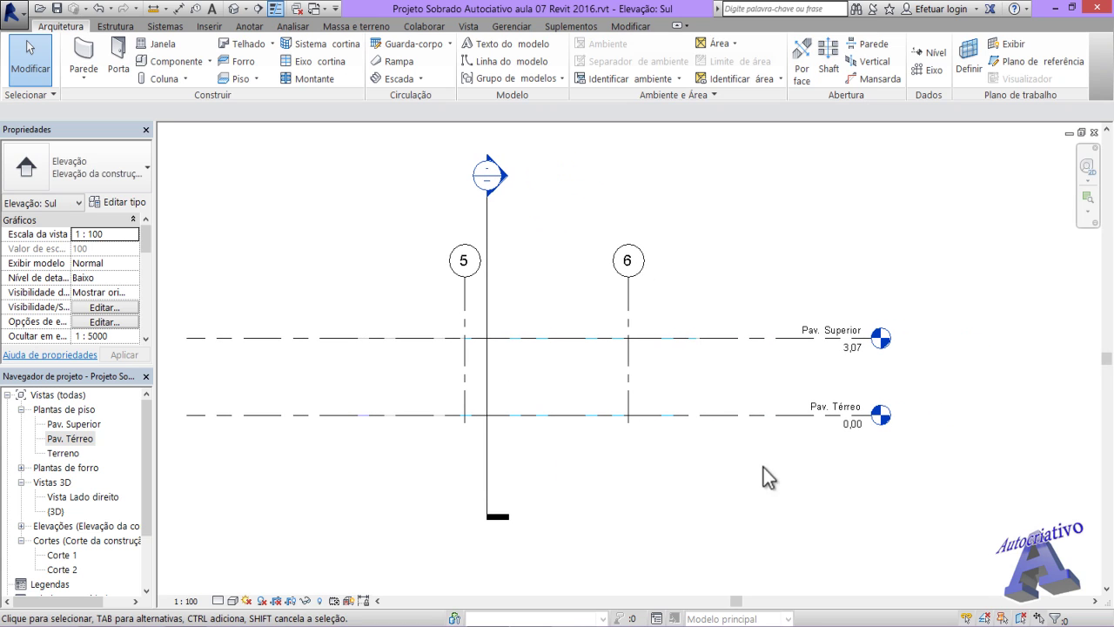
# - Examine the Pav. Térreo and Pav. Superior levels and their heights in the Sul elevation
pyautogui.click(843, 417)
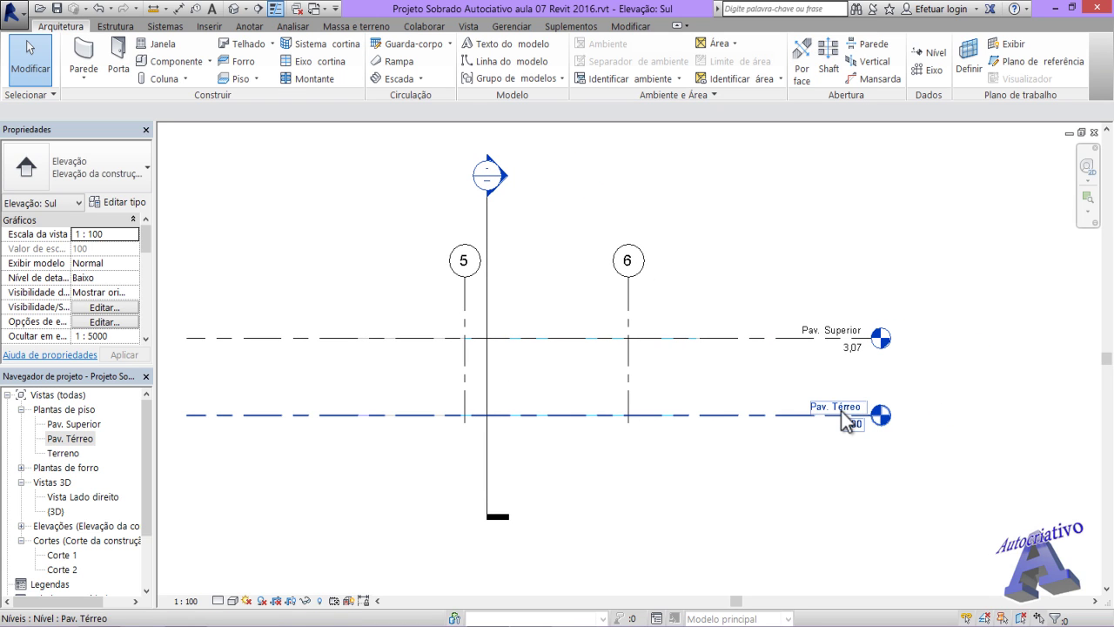
pyautogui.click(875, 482)
pyautogui.click(853, 426)
pyautogui.click(853, 364)
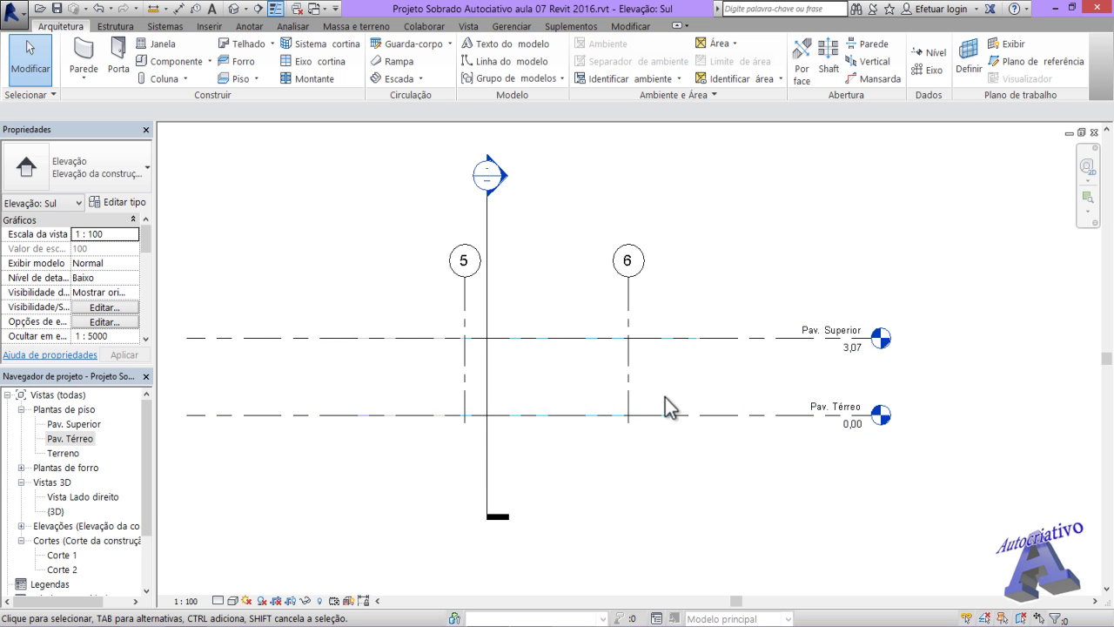
pyautogui.click(708, 417)
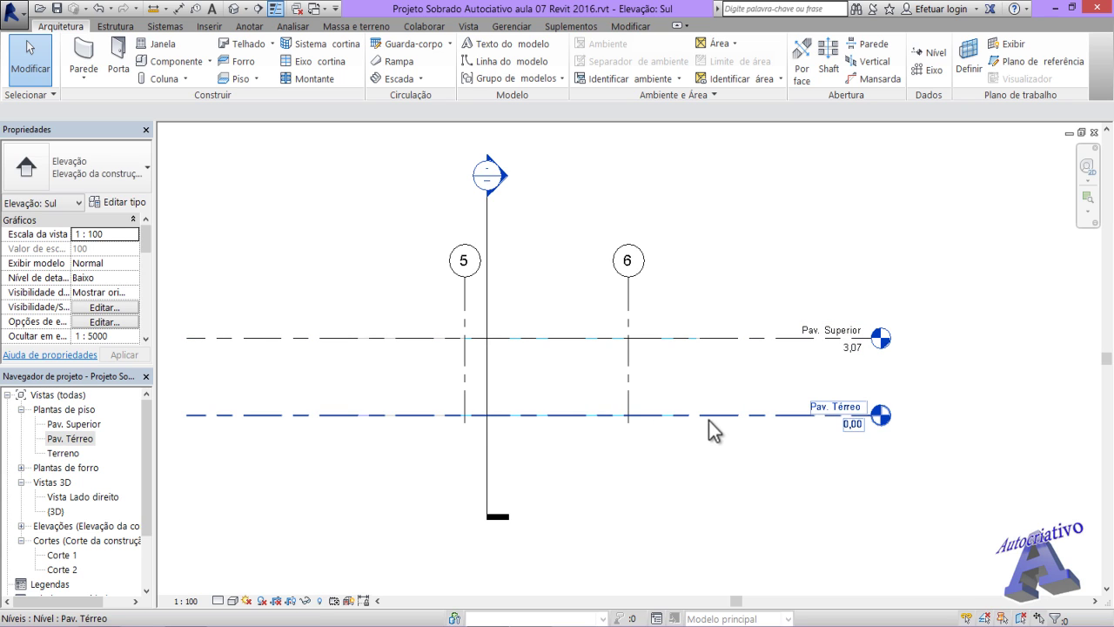
pyautogui.press('Escape')
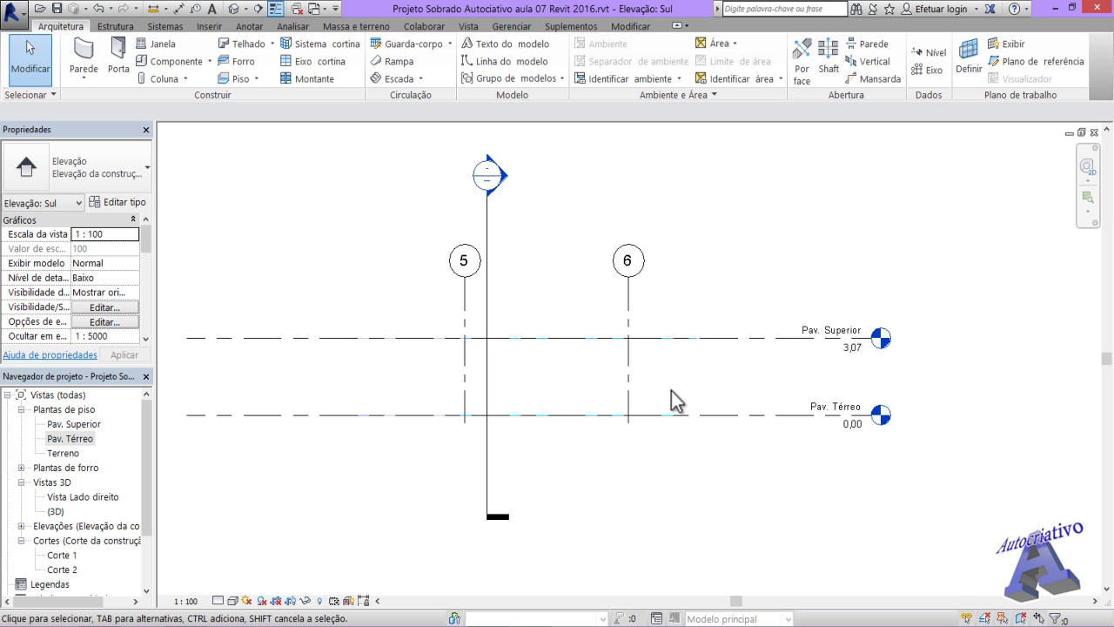
pyautogui.scroll(4, 672, 400)
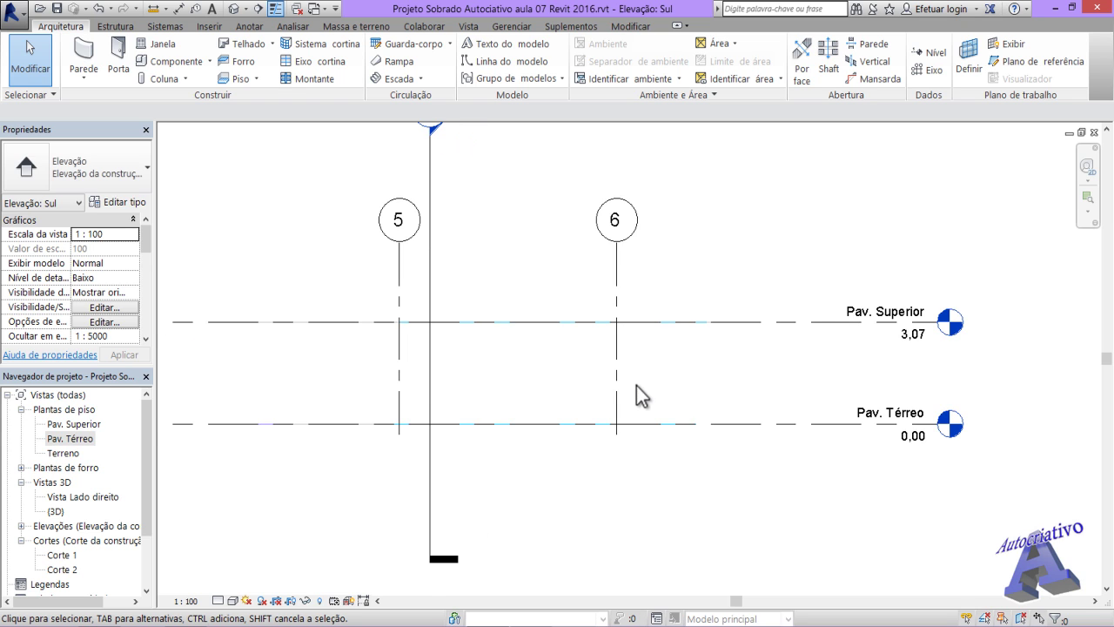
pyautogui.moveTo(635, 385); pyautogui.dragTo(719, 398, button='middle')
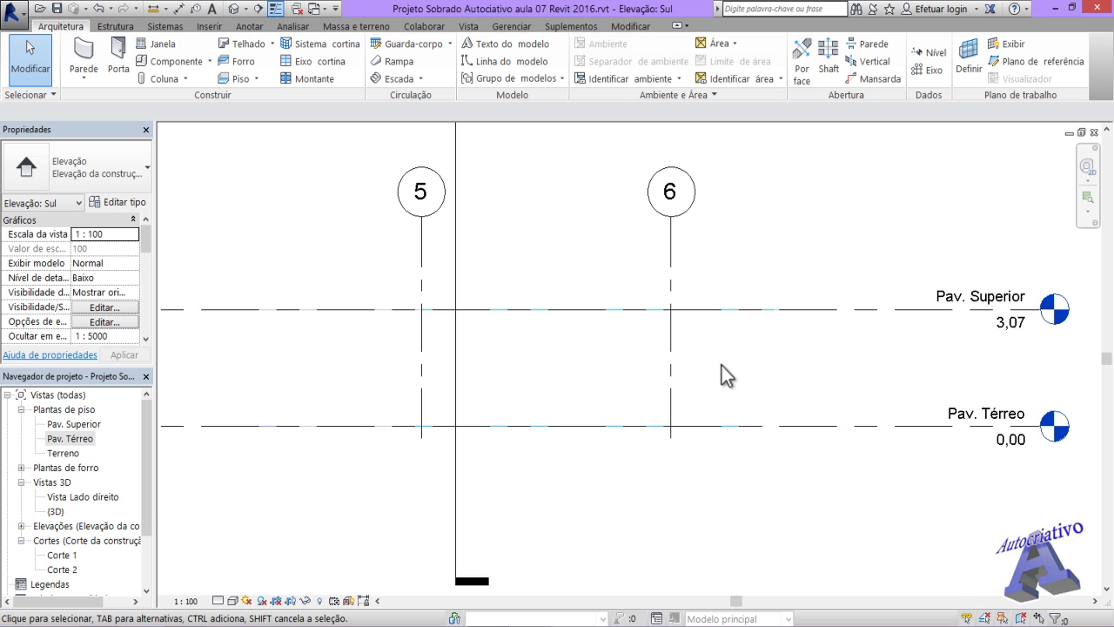
pyautogui.scroll(-3, 722, 366)
pyautogui.moveTo(722, 366); pyautogui.dragTo(677, 380, button='middle')
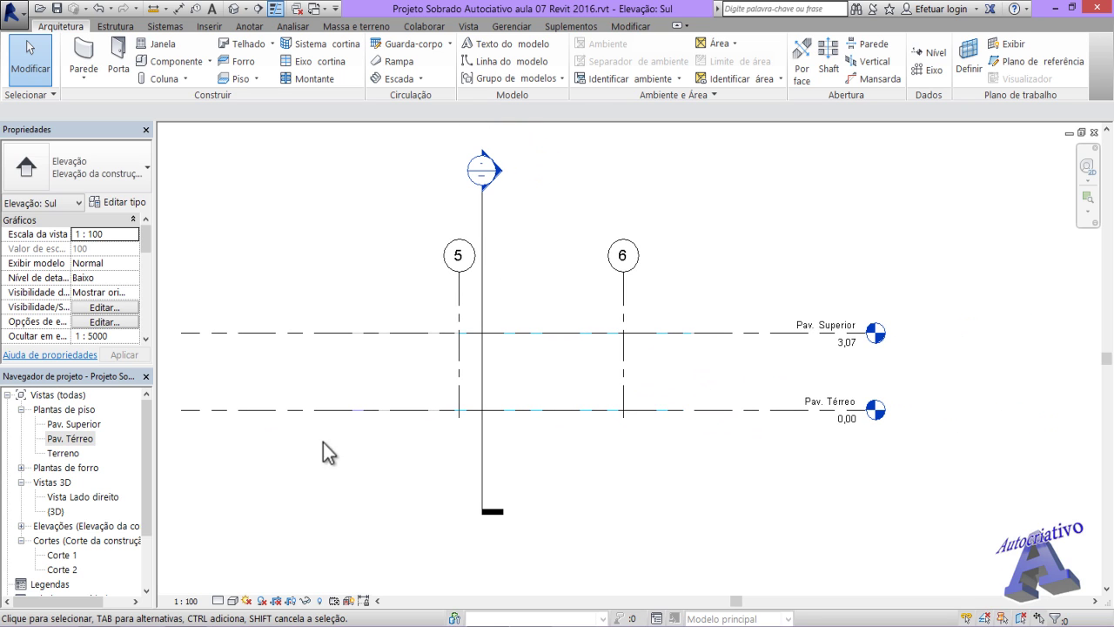
# - Reopen the Pav. Térreo floor plan at the Quintal and Sala de Estar area
pyautogui.click(79, 440)
pyautogui.doubleClick(79, 442)
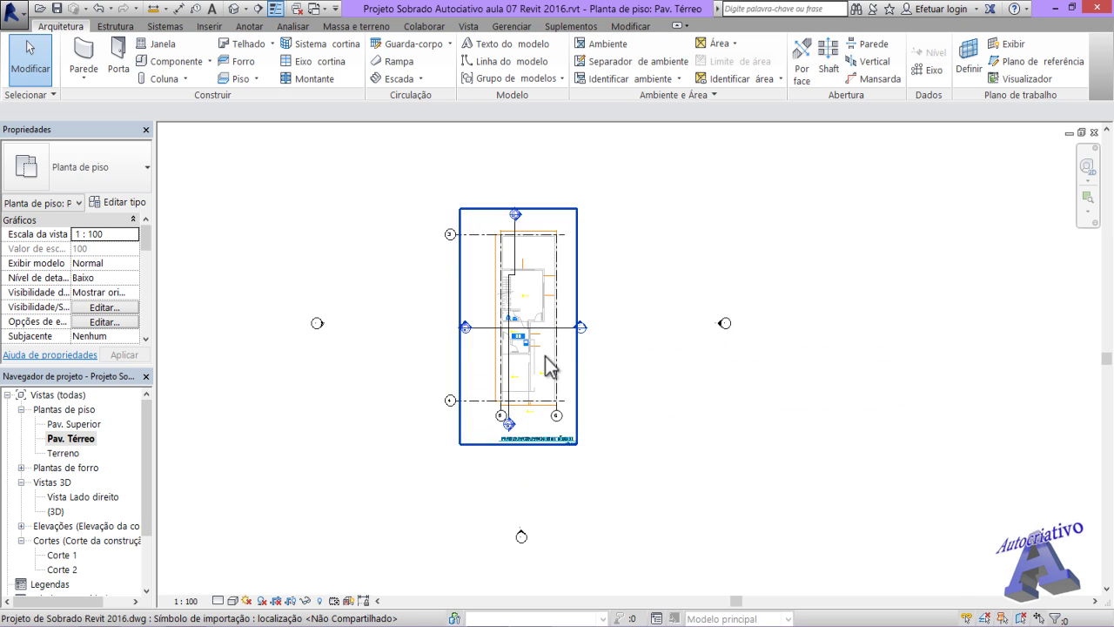
pyautogui.scroll(5, 530, 328)
pyautogui.moveTo(505, 279); pyautogui.dragTo(572, 508, button='middle')
pyautogui.scroll(2, 467, 318)
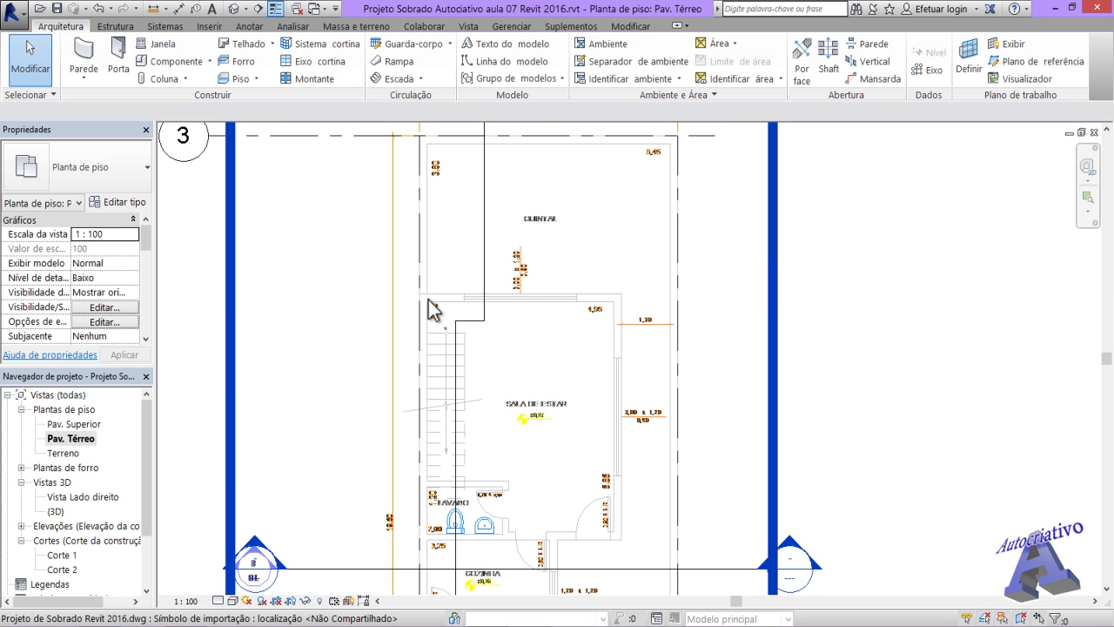
pyautogui.moveTo(420, 347); pyautogui.dragTo(393, 398, button='middle')
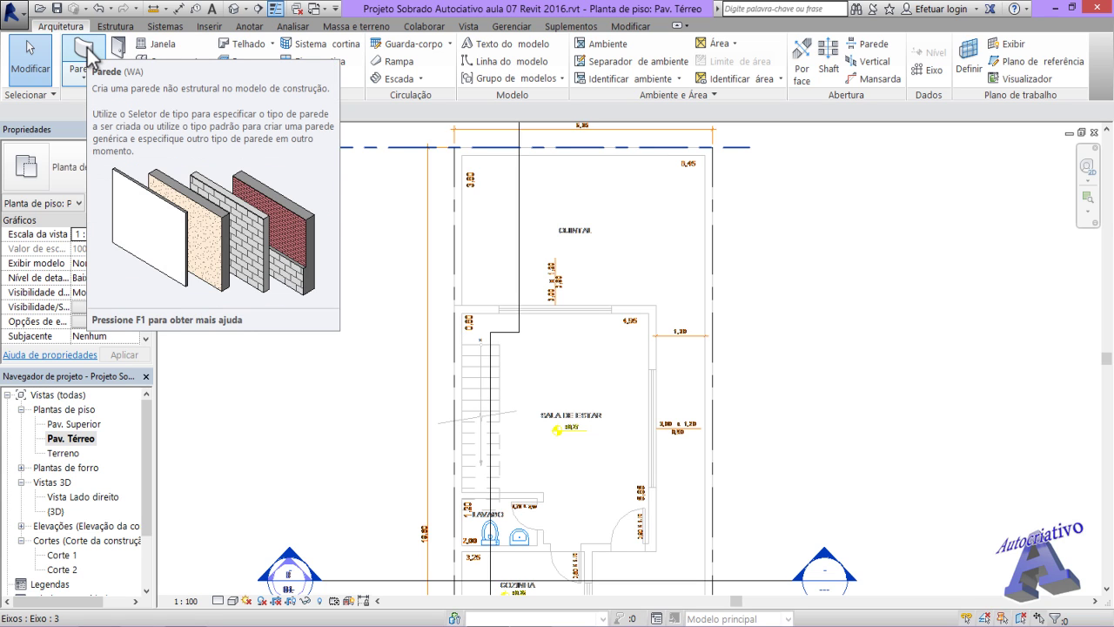
# - Start the Wall tool and review the available wall families and the Genérico - 200 mm type properties, closing them without changes
pyautogui.click(77, 77)
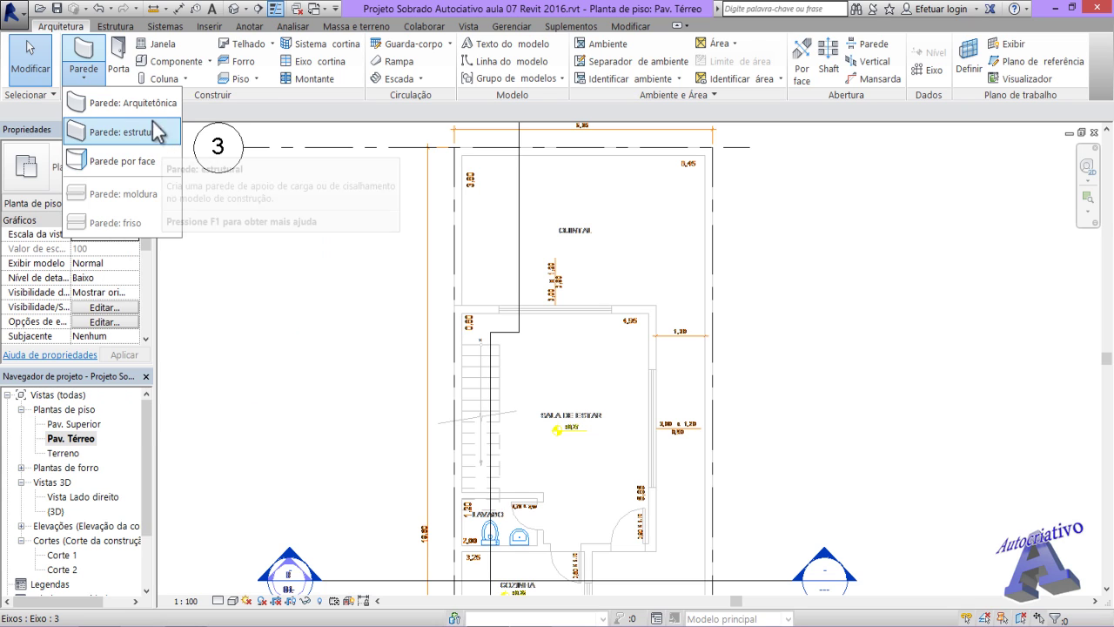
pyautogui.click(268, 241)
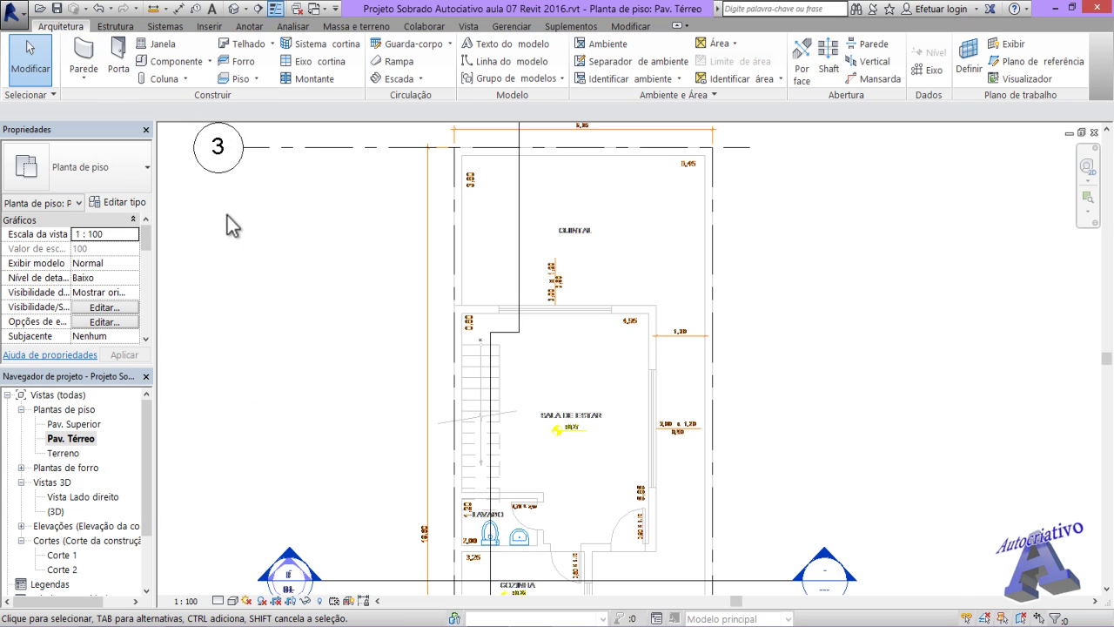
pyautogui.click(87, 61)
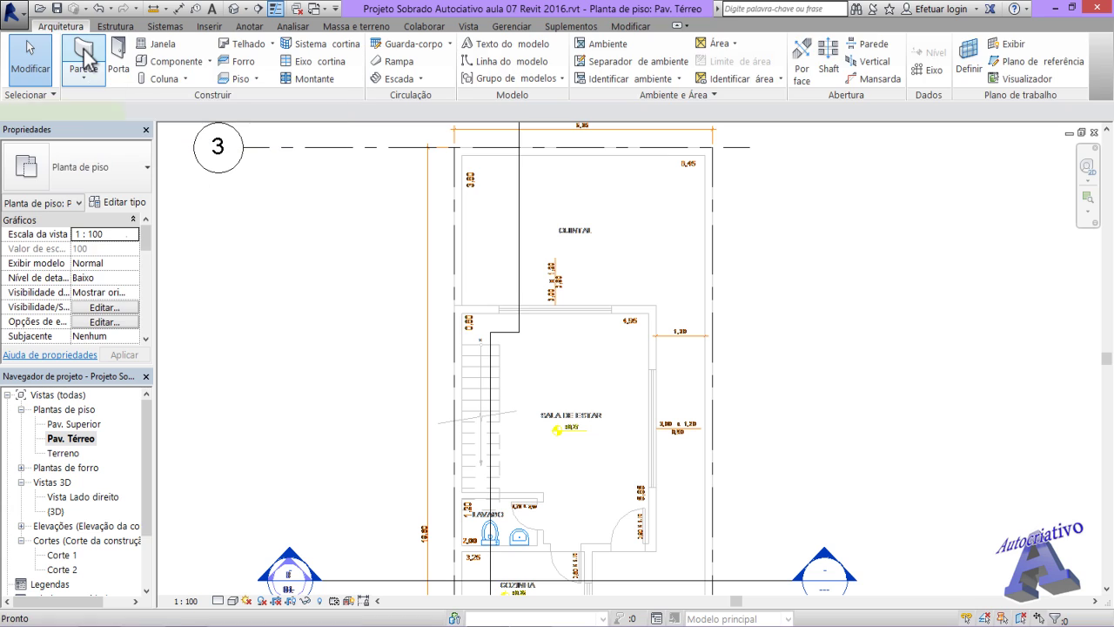
pyautogui.click(123, 204)
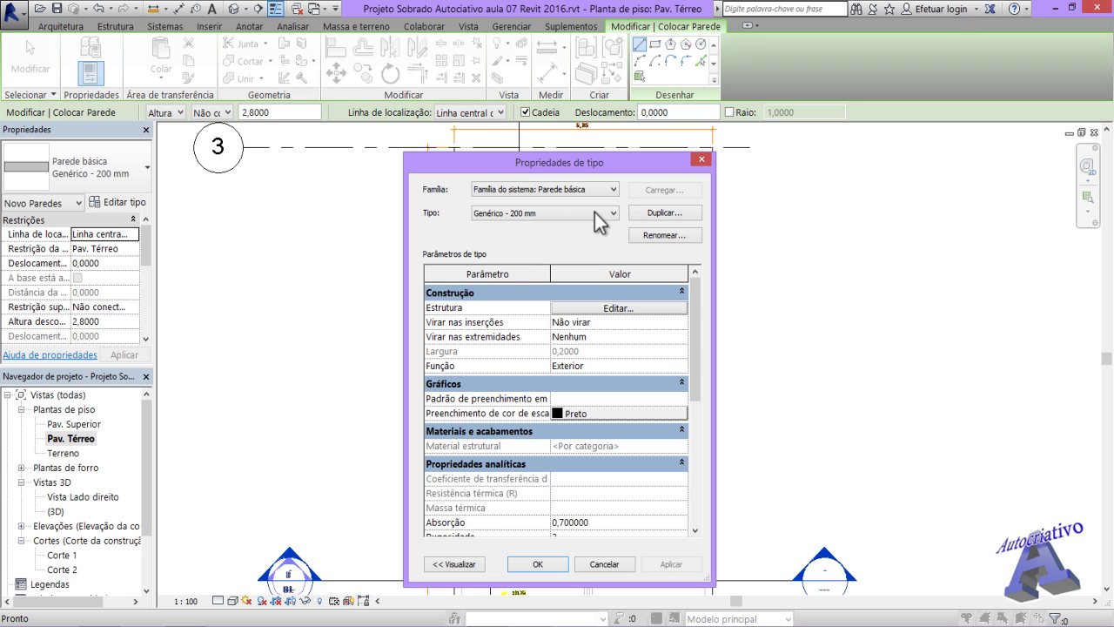
pyautogui.click(607, 193)
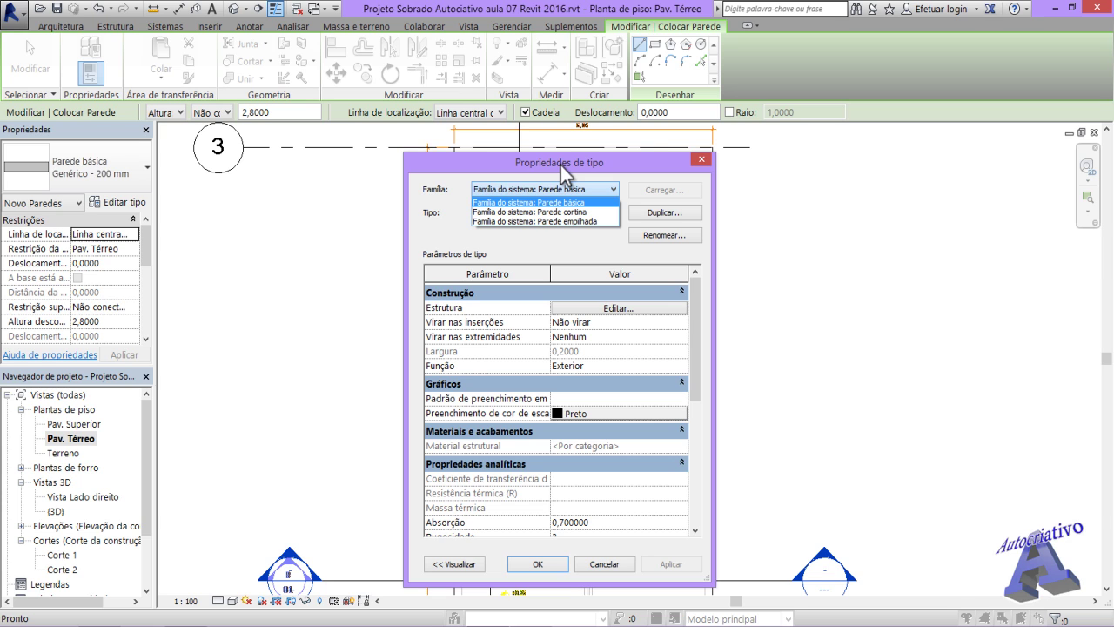
pyautogui.click(697, 157)
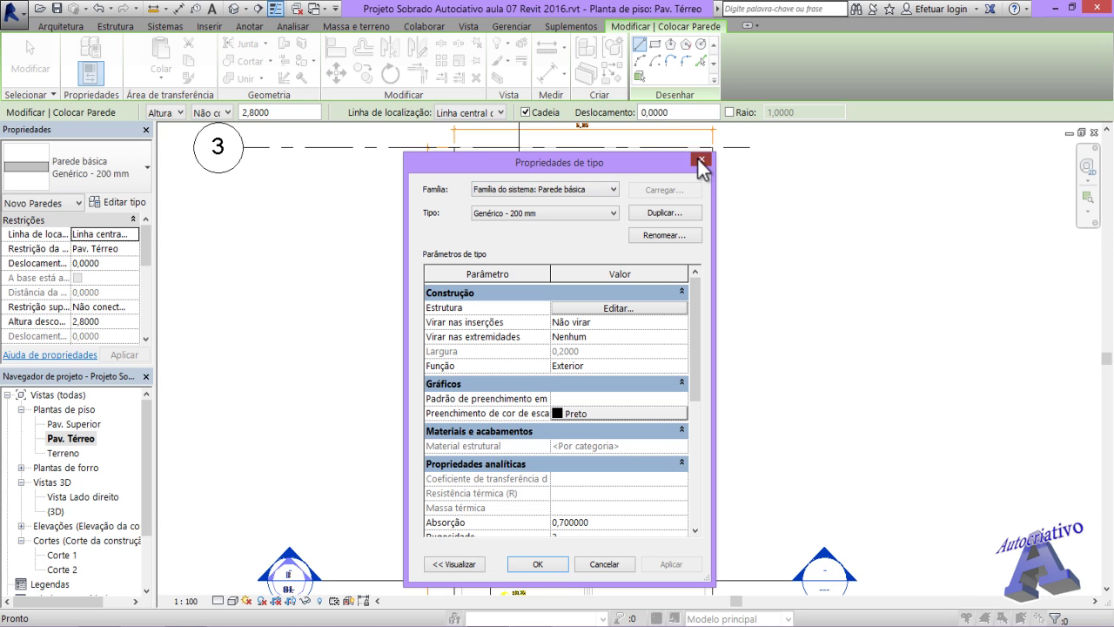
pyautogui.click(700, 159)
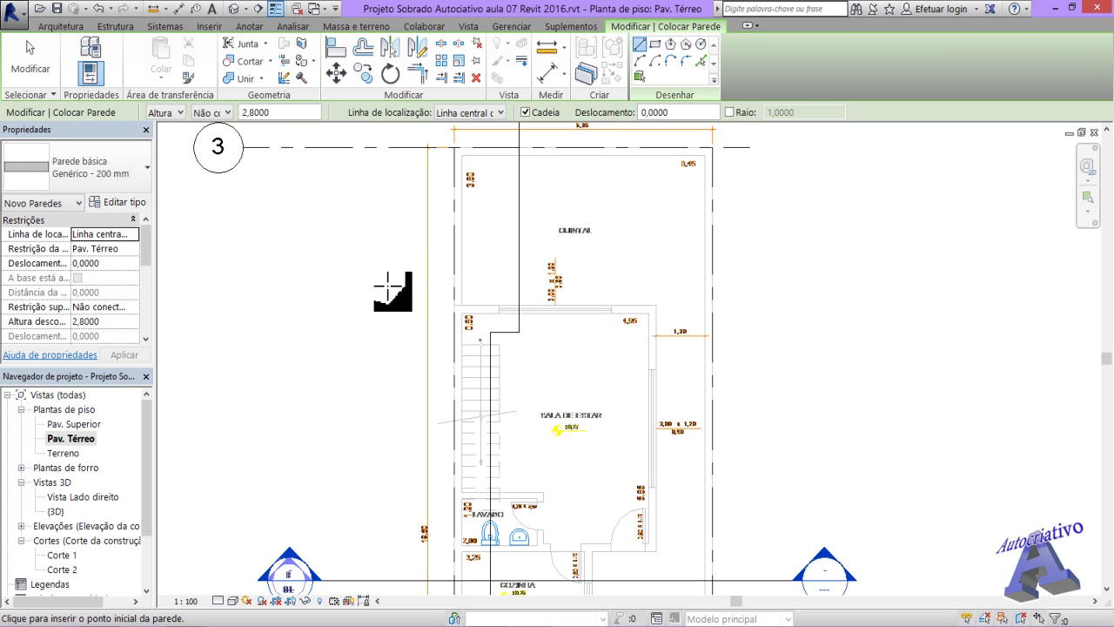
# - Draw a Genérico - 200 mm wall about 5.35 m long between Quintal and Sala de Estar, from axis 5 to the living room's outer corner
pyautogui.moveTo(415, 509); pyautogui.dragTo(405, 530, button='middle')
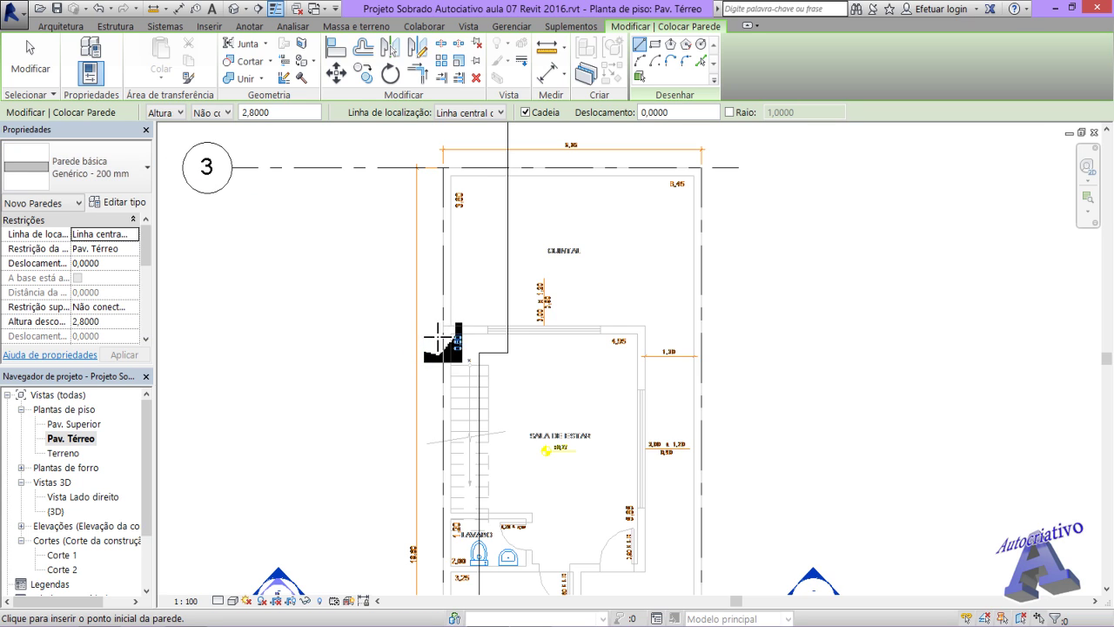
pyautogui.scroll(5, 441, 336)
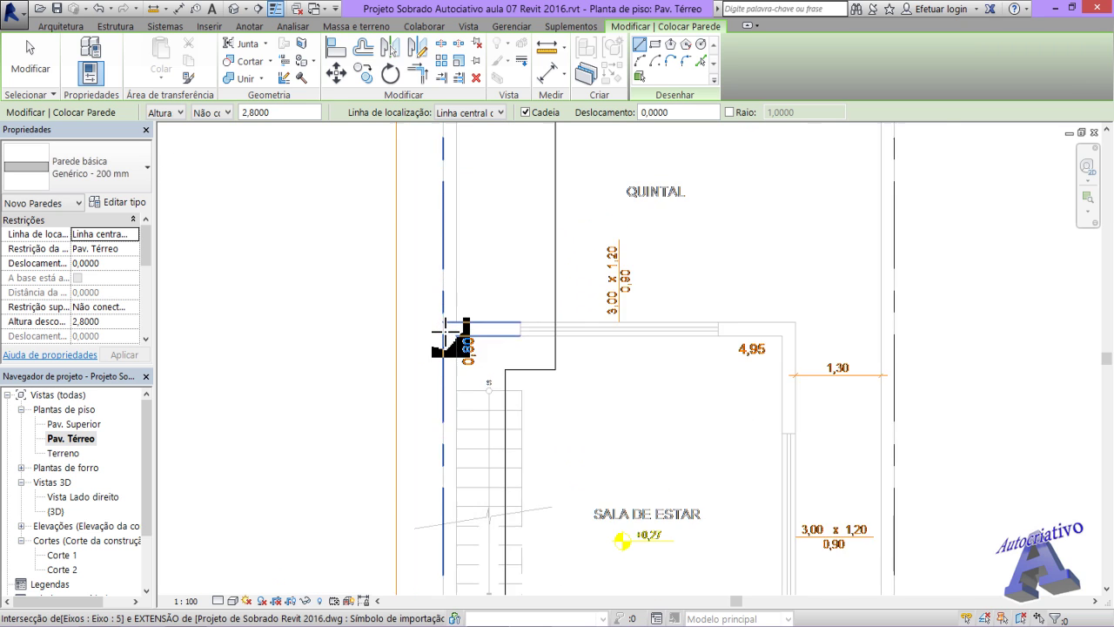
pyautogui.scroll(2, 445, 332)
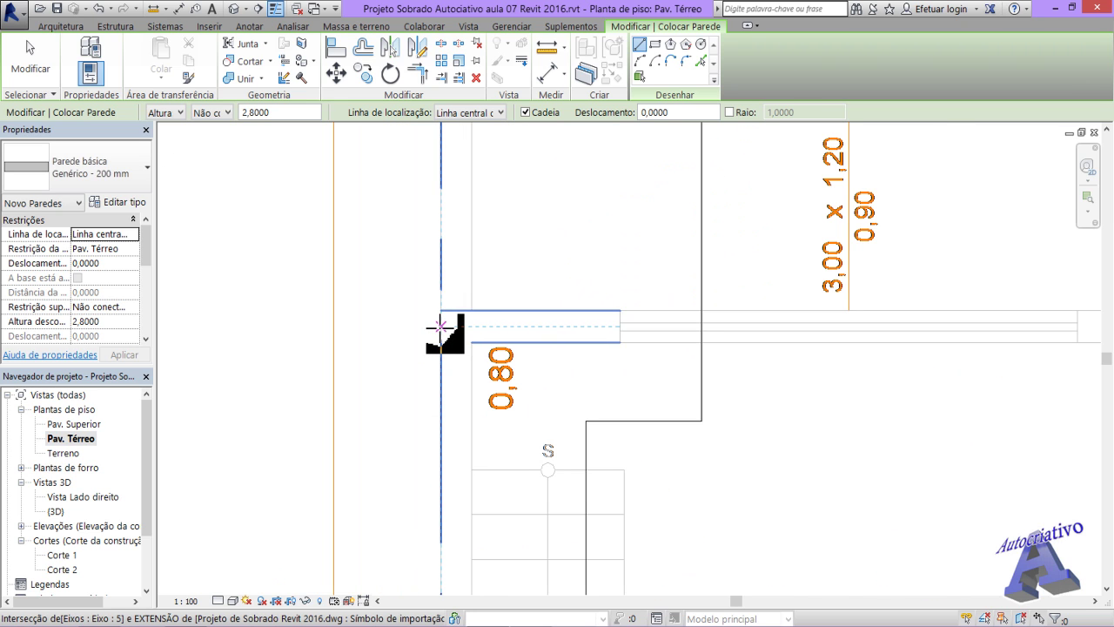
pyautogui.click(442, 326)
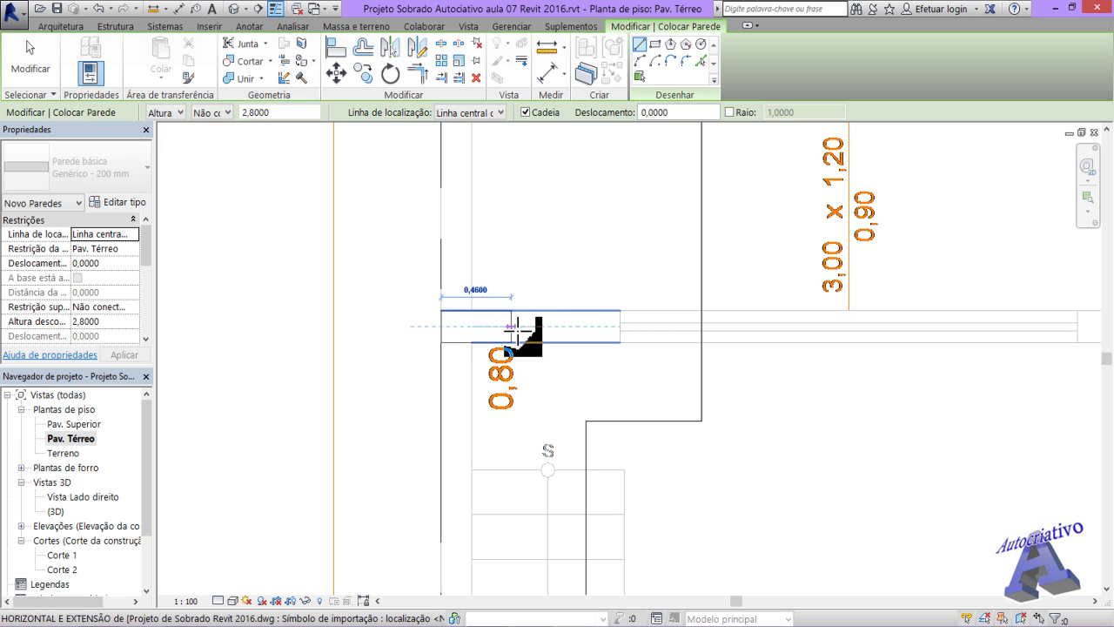
pyautogui.scroll(-3, 622, 327)
pyautogui.moveTo(642, 348); pyautogui.dragTo(520, 353, button='middle')
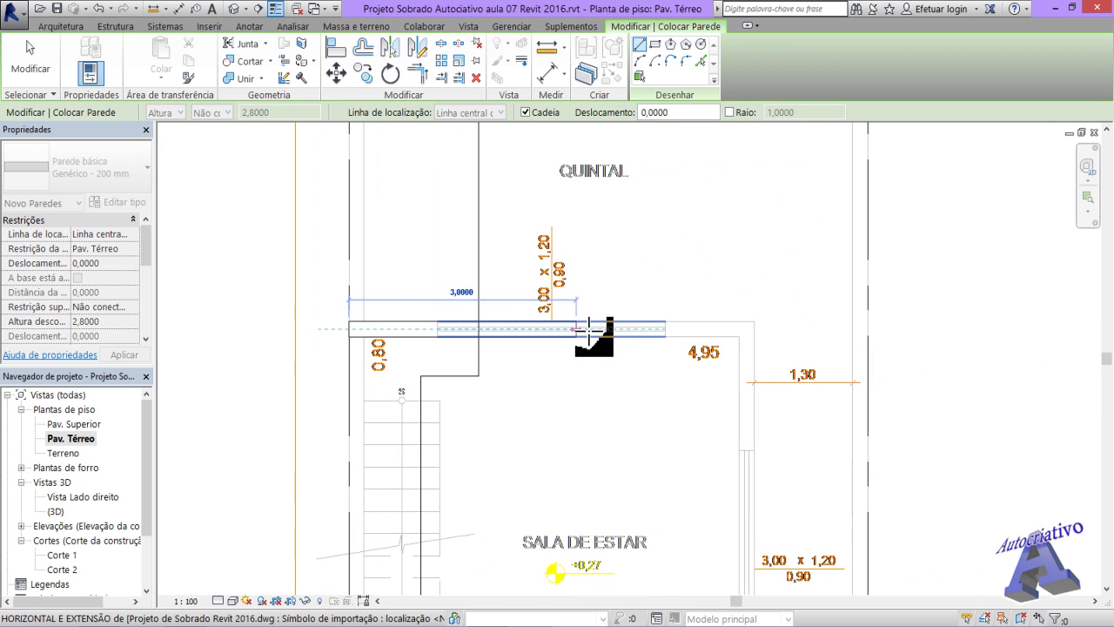
pyautogui.click(751, 330)
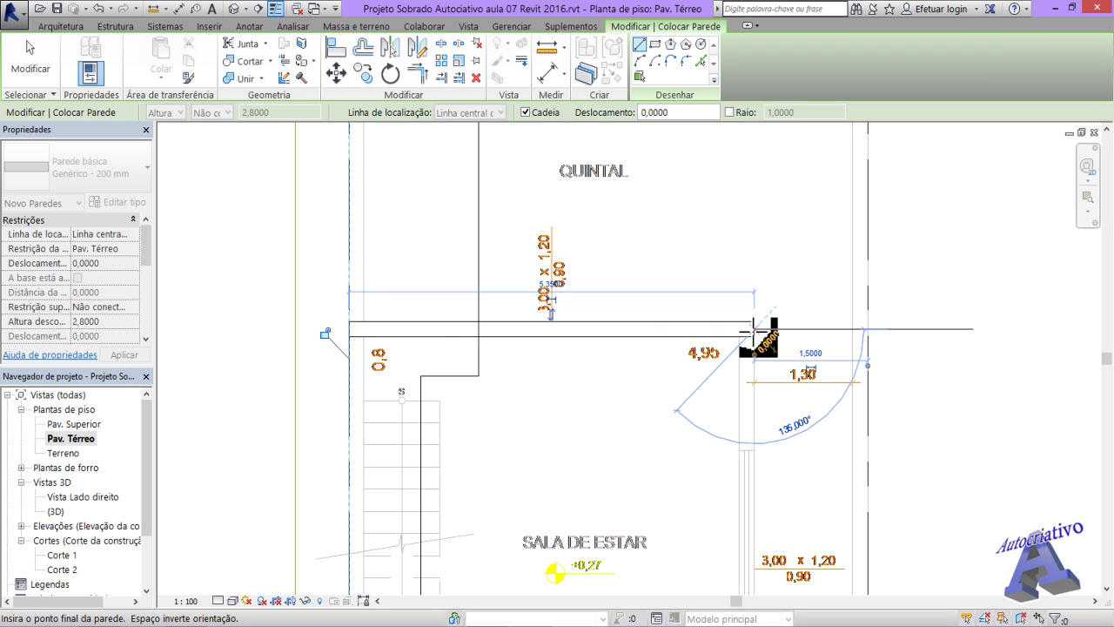
pyautogui.press('Escape')
pyautogui.press('Escape')
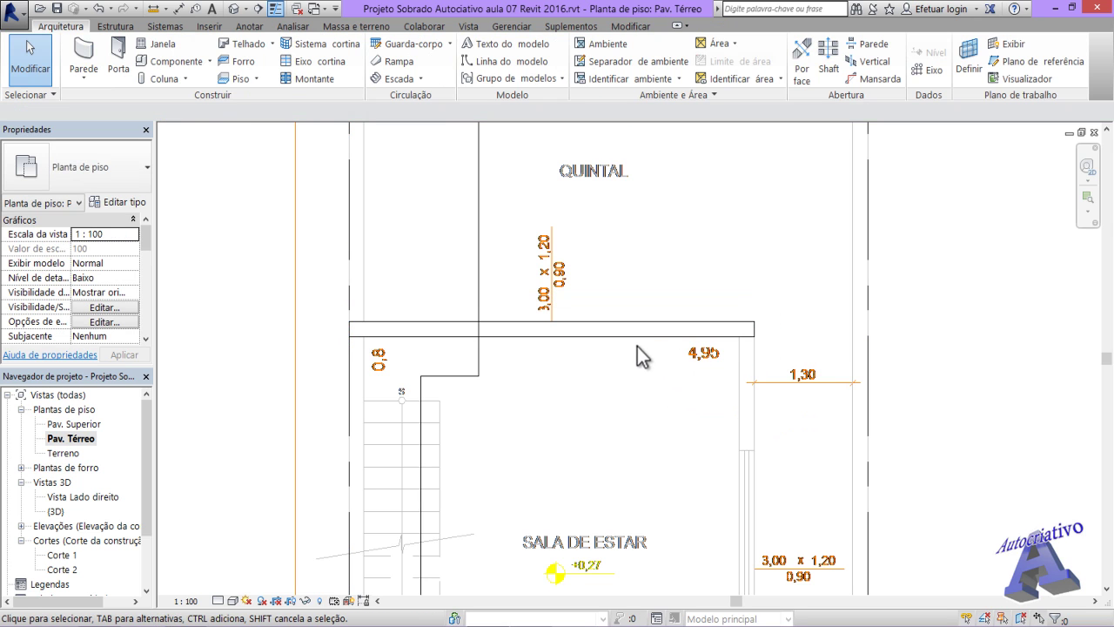
# - Delete the Genérico - 200 mm wall drawn between Quintal and Sala de Estar
pyautogui.click(632, 336)
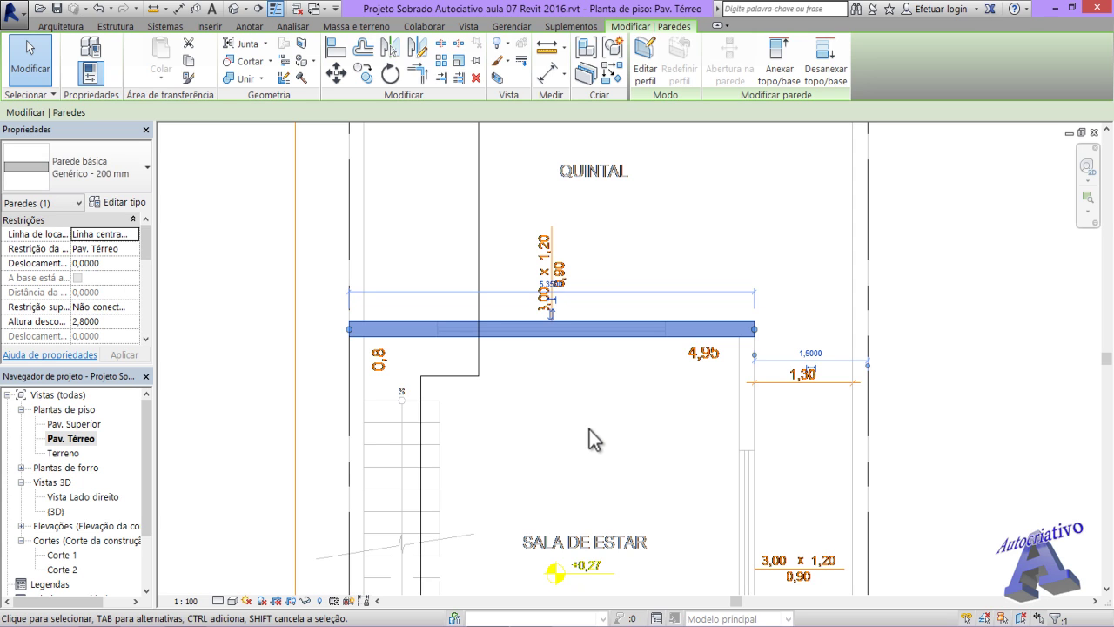
pyautogui.press('Escape')
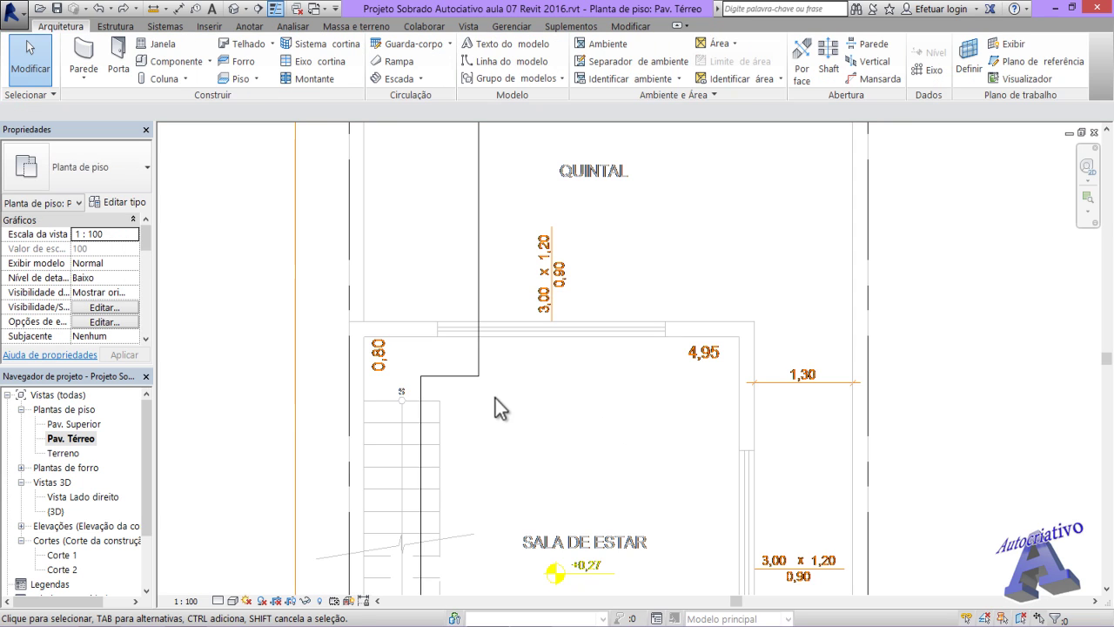
pyautogui.click(83, 59)
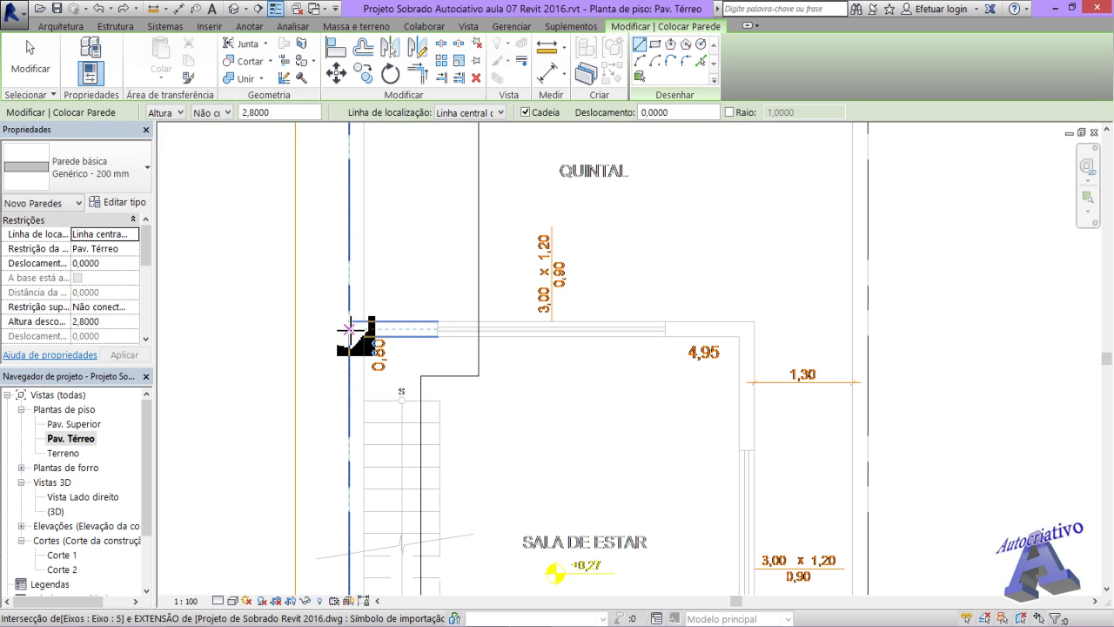
pyautogui.click(350, 329)
pyautogui.scroll(-5, 348, 329)
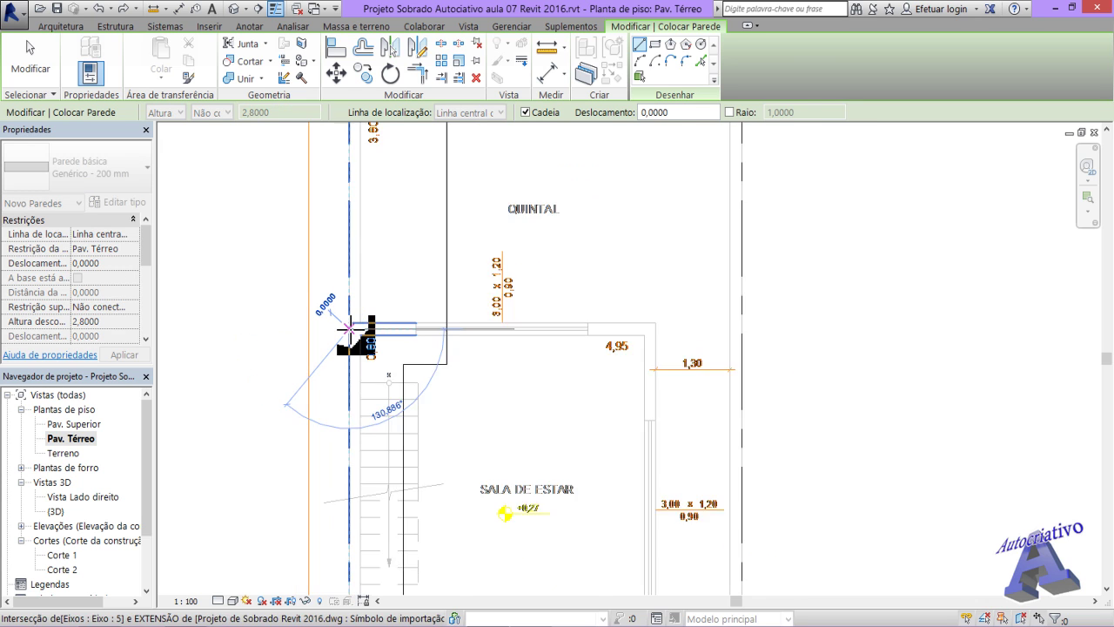
pyautogui.scroll(-3, 353, 329)
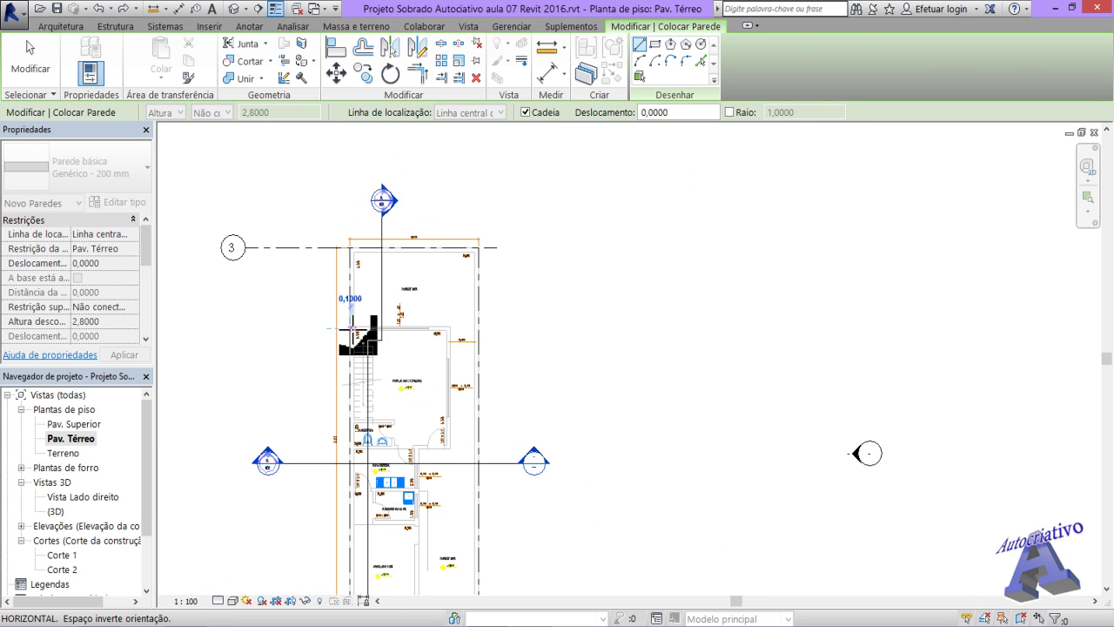
pyautogui.moveTo(359, 336); pyautogui.dragTo(467, 340, button='middle')
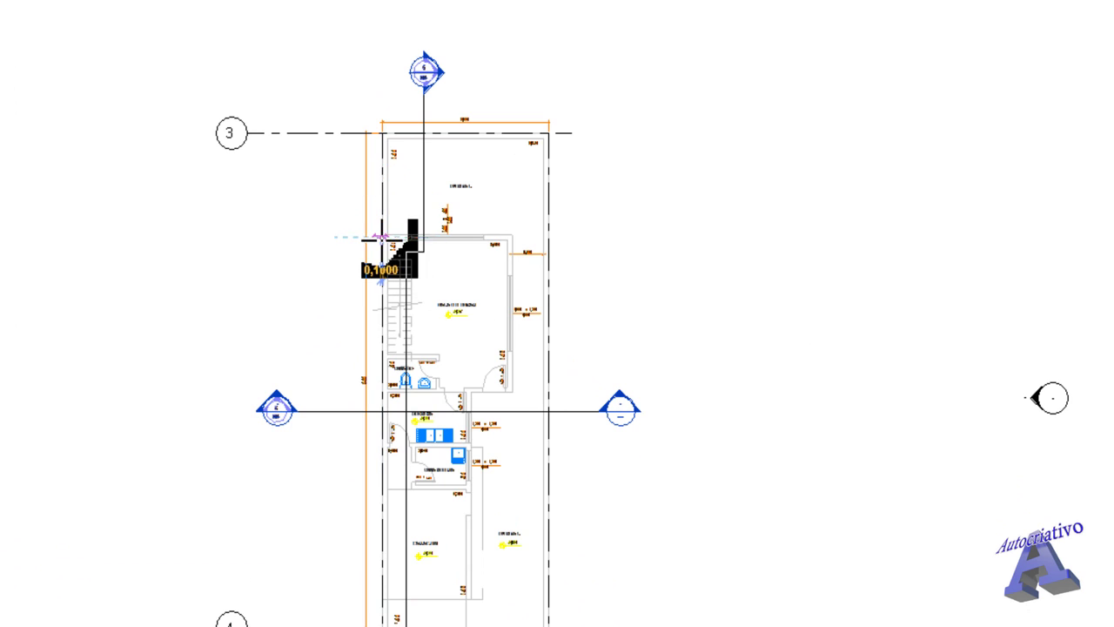
pyautogui.scroll(-1, 405, 237)
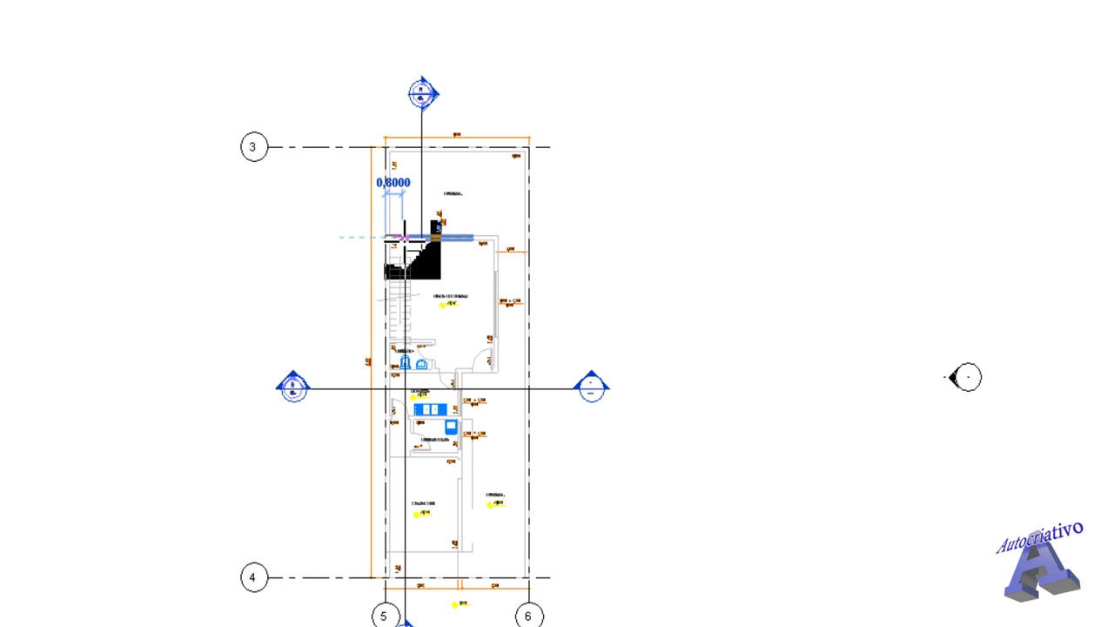
pyautogui.scroll(-2, 419, 237)
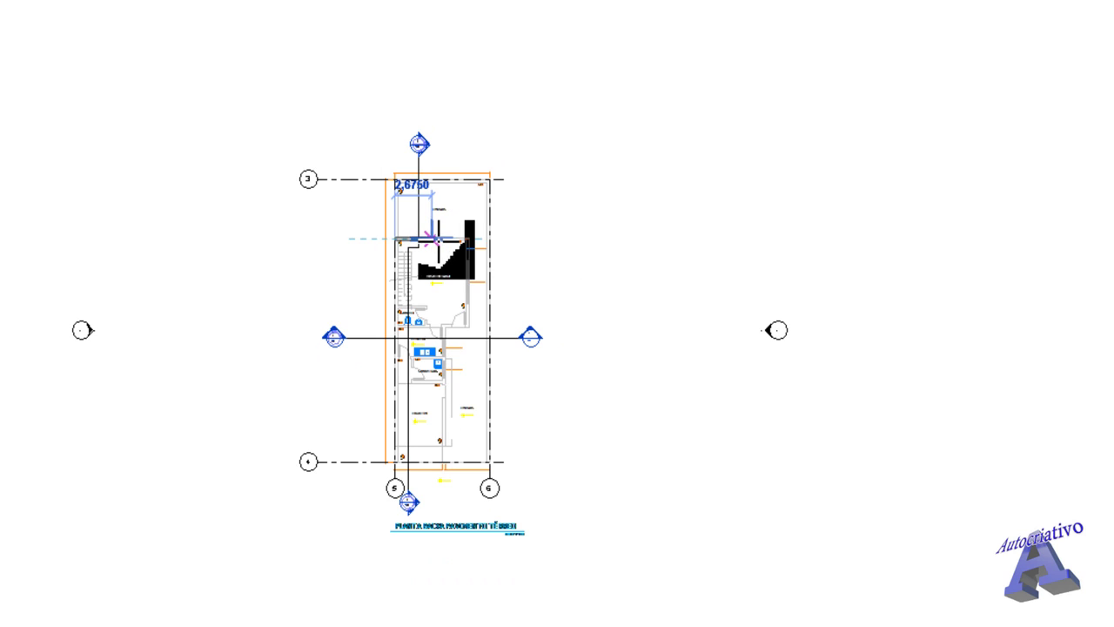
pyautogui.scroll(1, 427, 237)
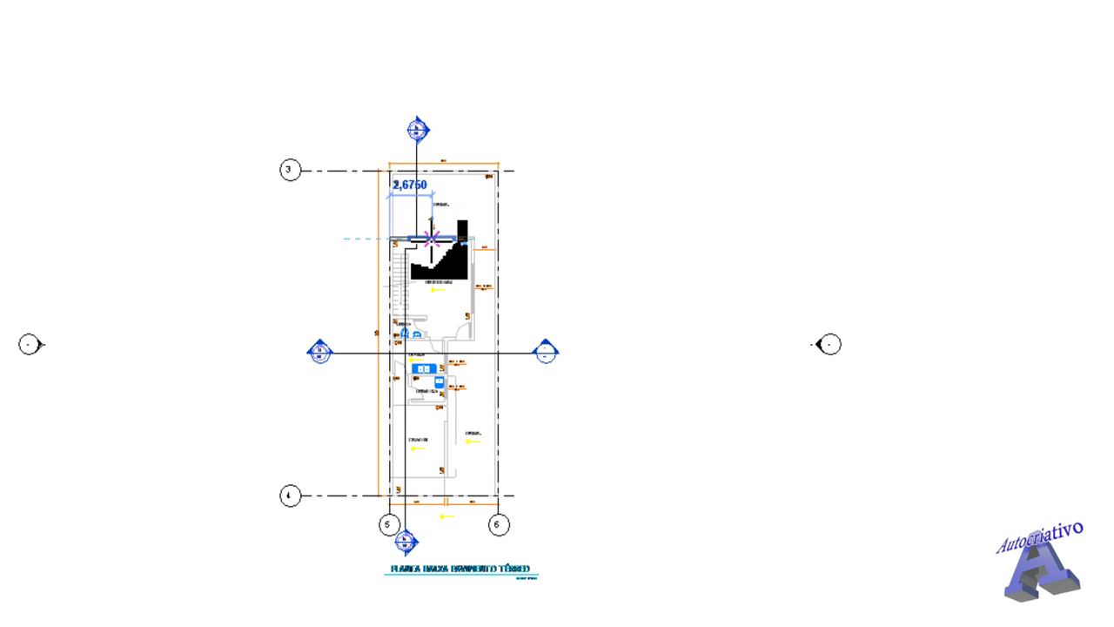
pyautogui.press('Escape')
pyautogui.press('Escape')
# - Draw a horizontal 25 m trial wall in the empty area beside the ground-floor plan and undo it
pyautogui.moveTo(606, 226); pyautogui.dragTo(436, 228, button='middle')
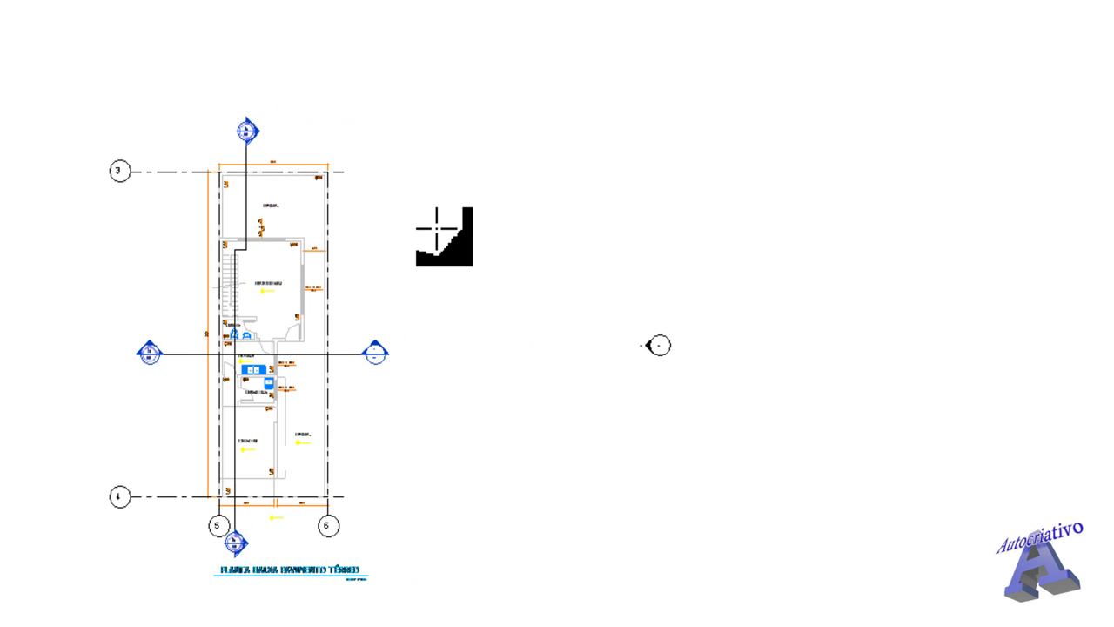
pyautogui.scroll(1, 489, 225)
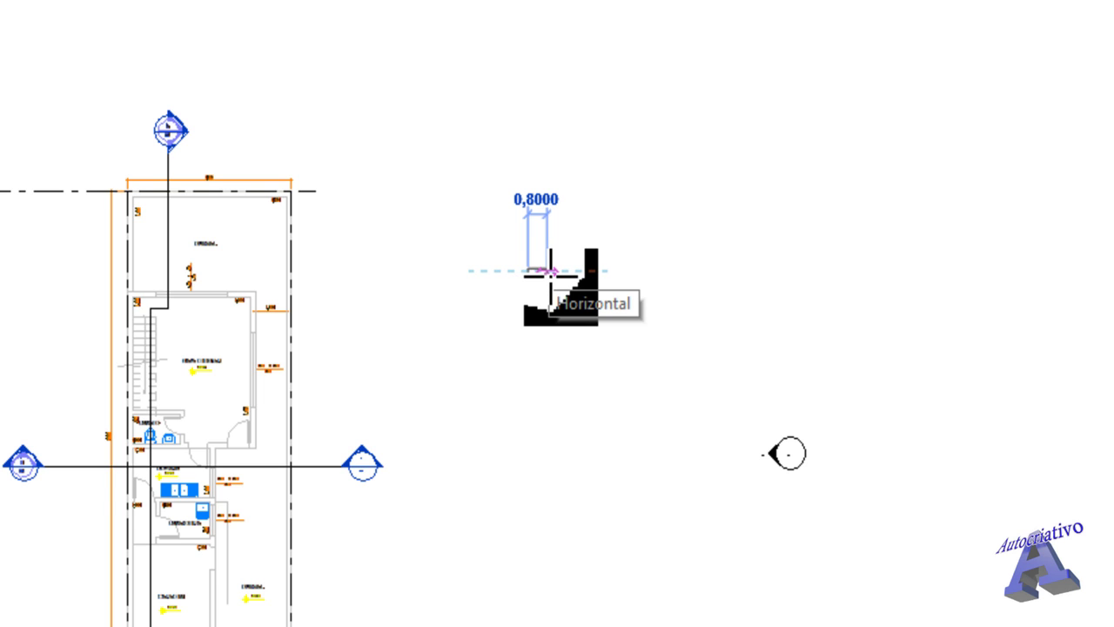
pyautogui.scroll(-4, 550, 272)
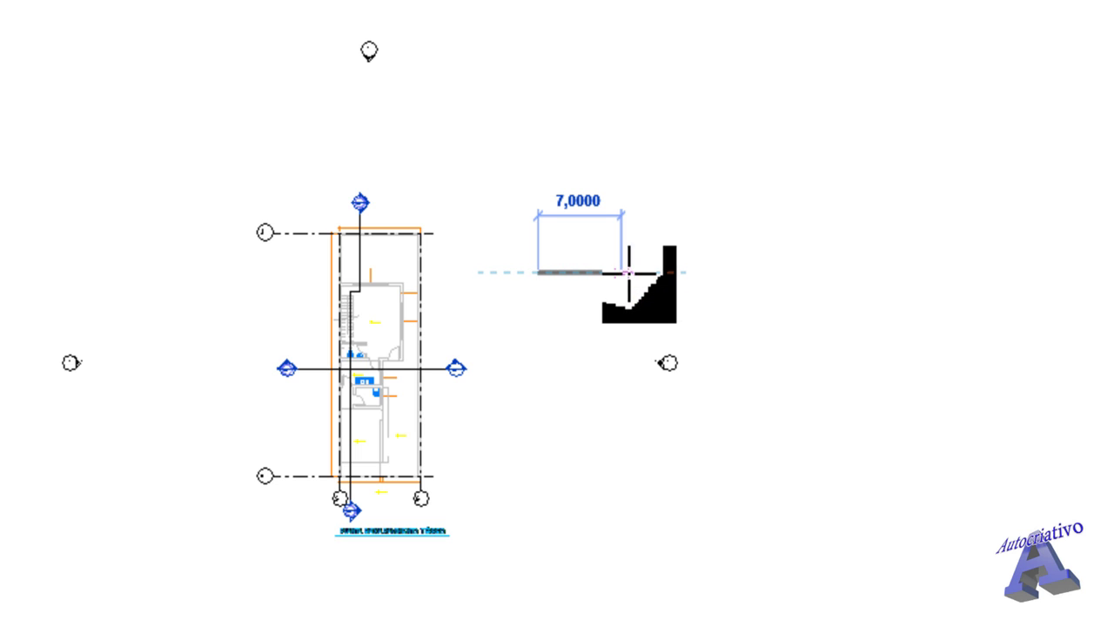
pyautogui.scroll(-2, 592, 278)
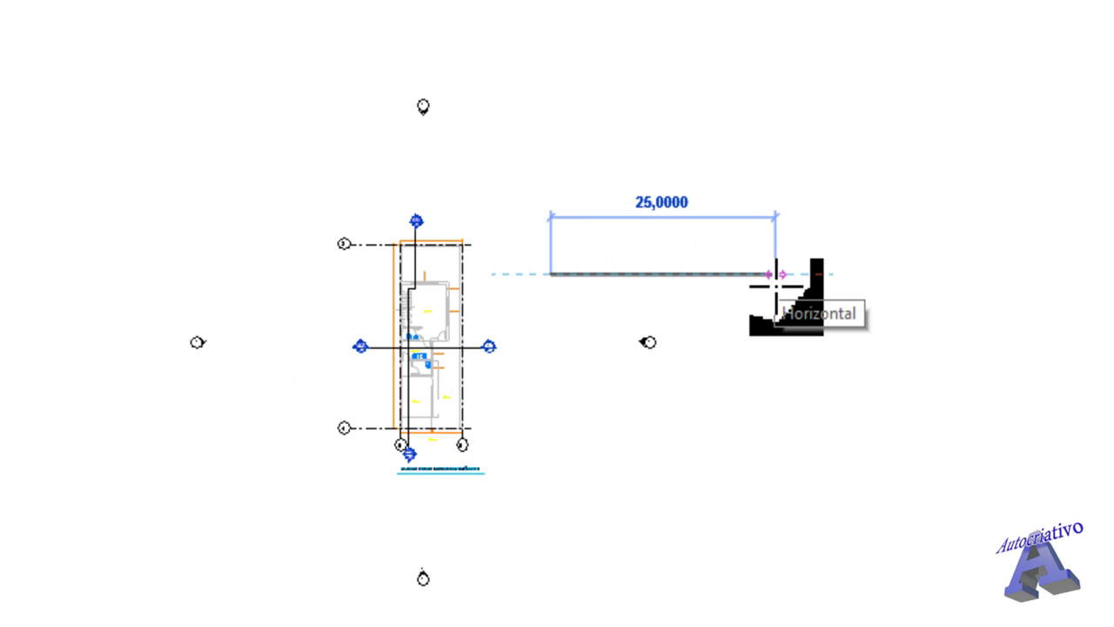
pyautogui.click(775, 274)
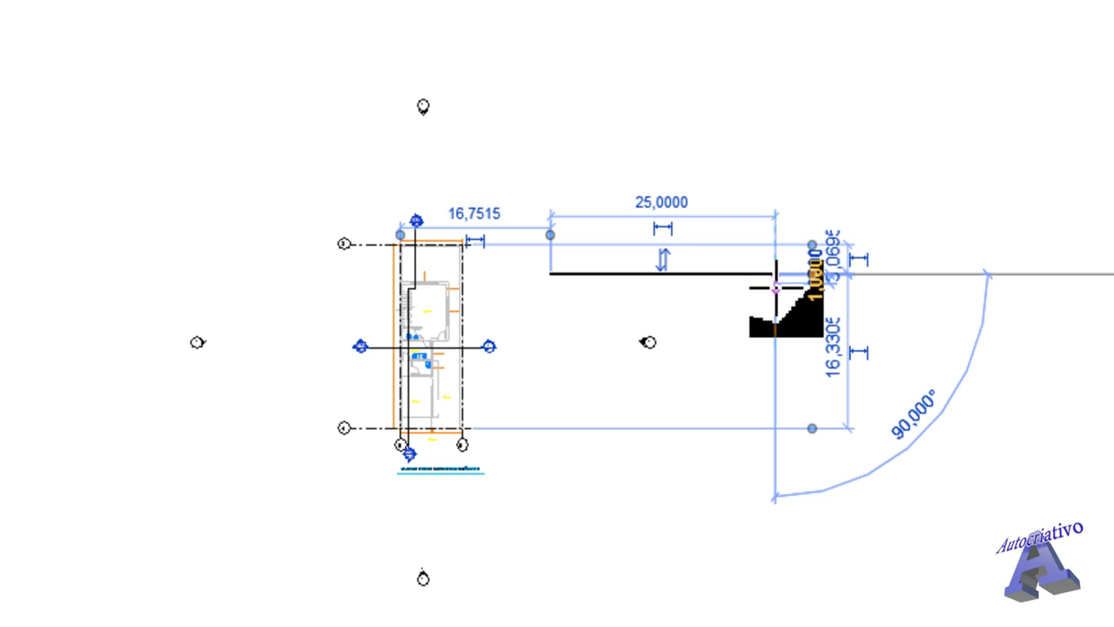
pyautogui.press('Escape')
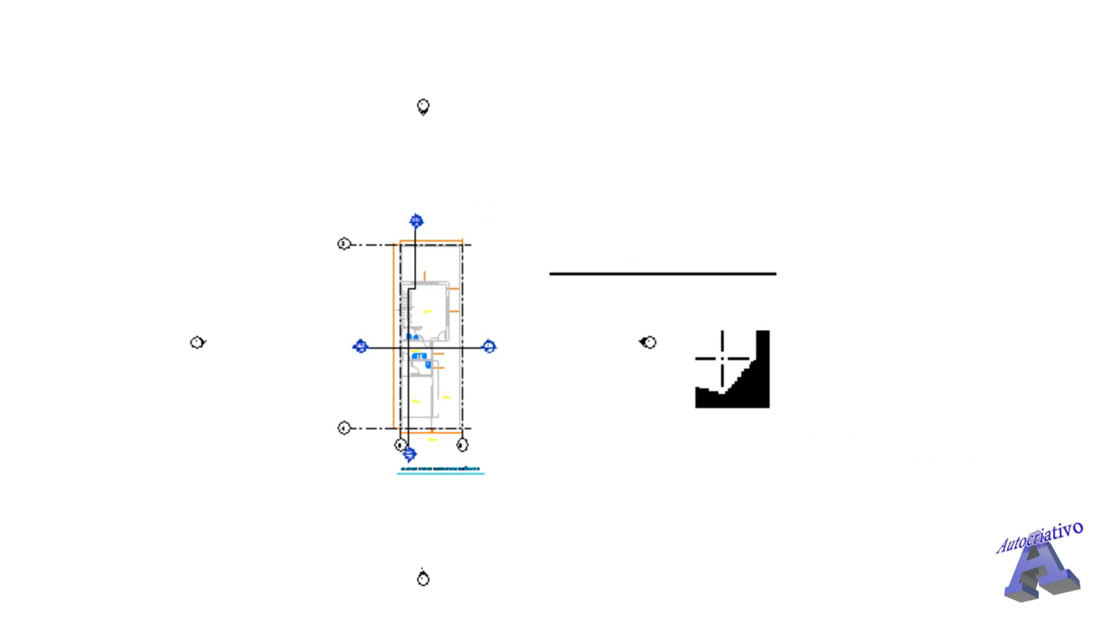
pyautogui.hotkey('ctrl', 'z')
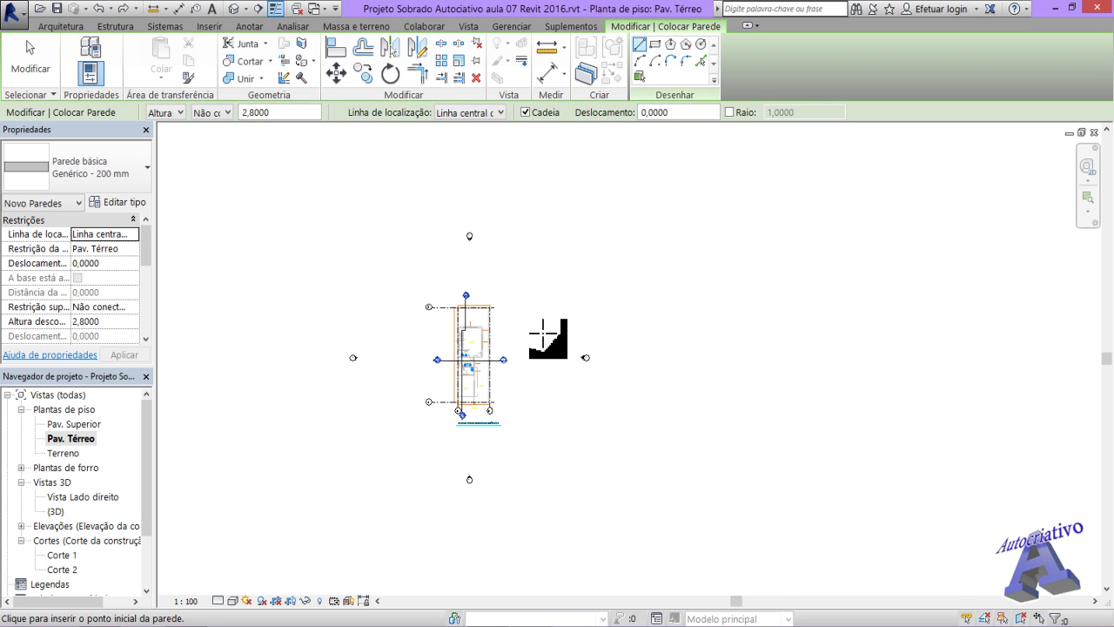
# - Draw a horizontal Genérico - 200 mm trial wall 1.12 m long in the empty area beside the plan
pyautogui.scroll(2, 531, 331)
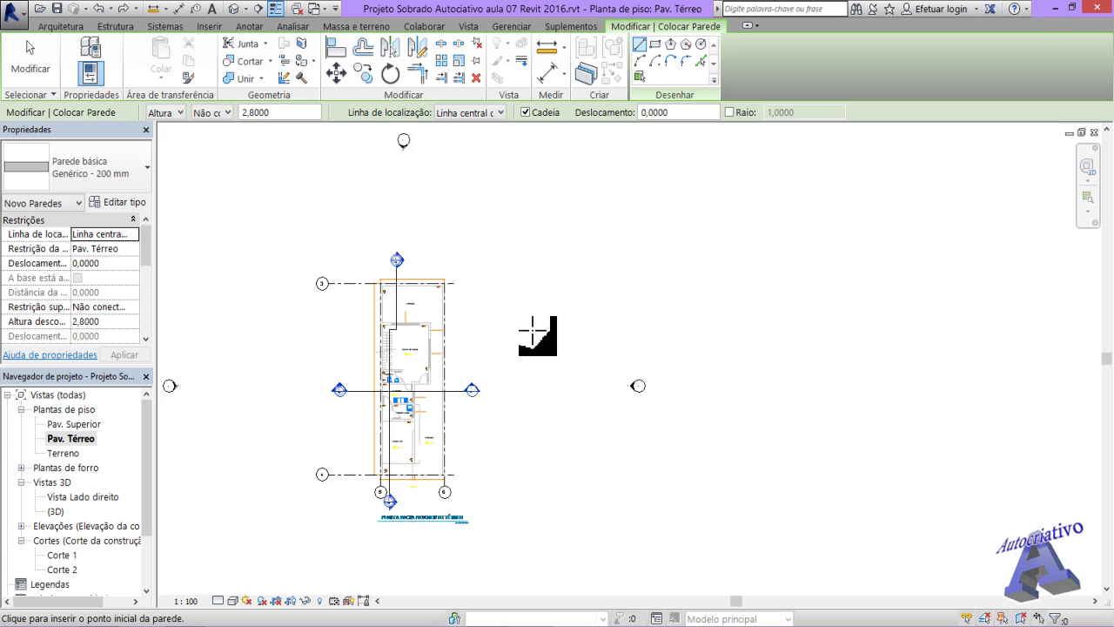
pyautogui.scroll(5, 533, 331)
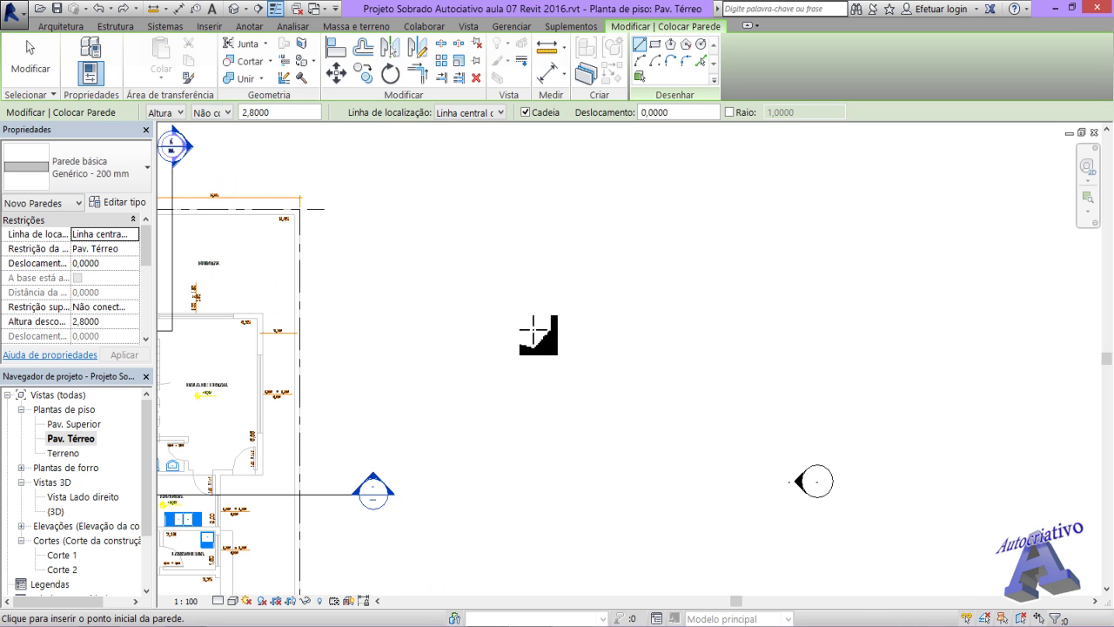
pyautogui.click(520, 329)
pyautogui.scroll(3, 532, 329)
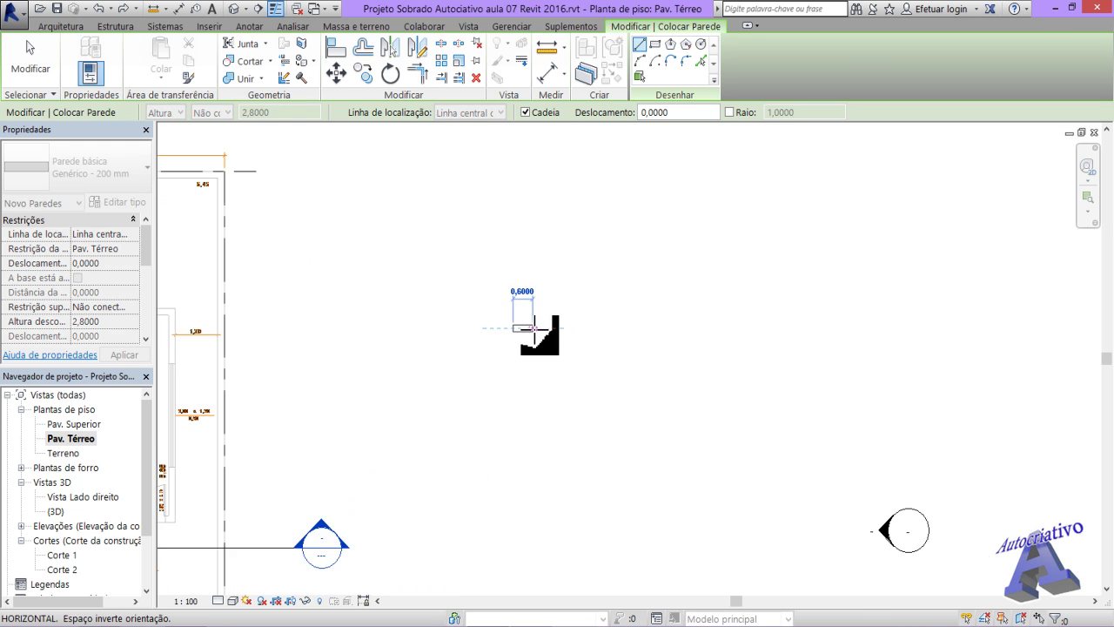
pyautogui.scroll(1, 534, 328)
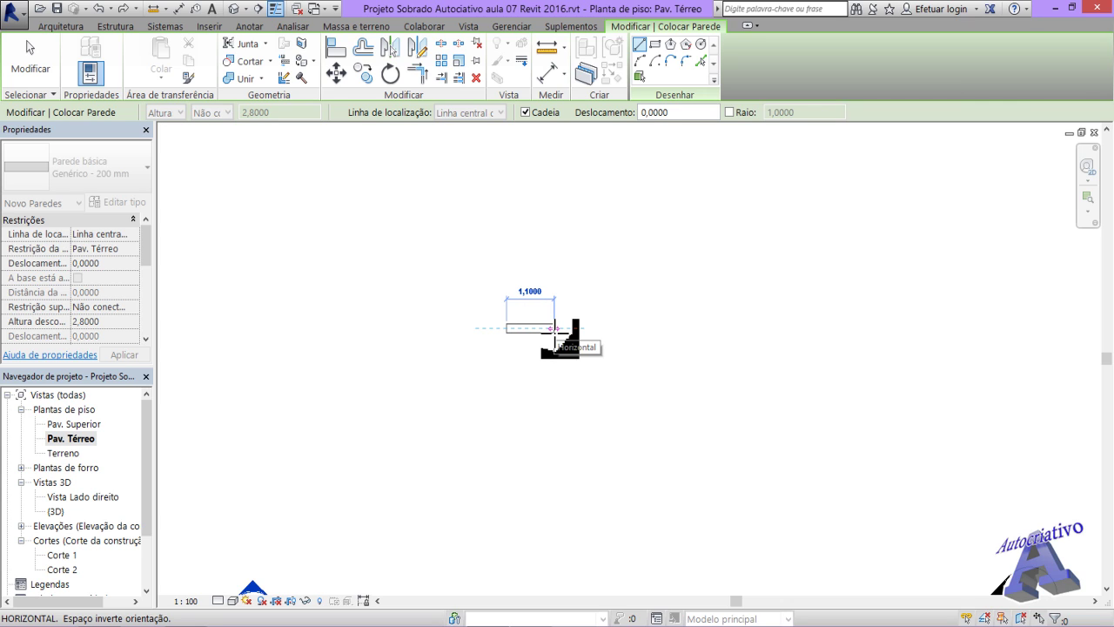
pyautogui.scroll(4, 554, 328)
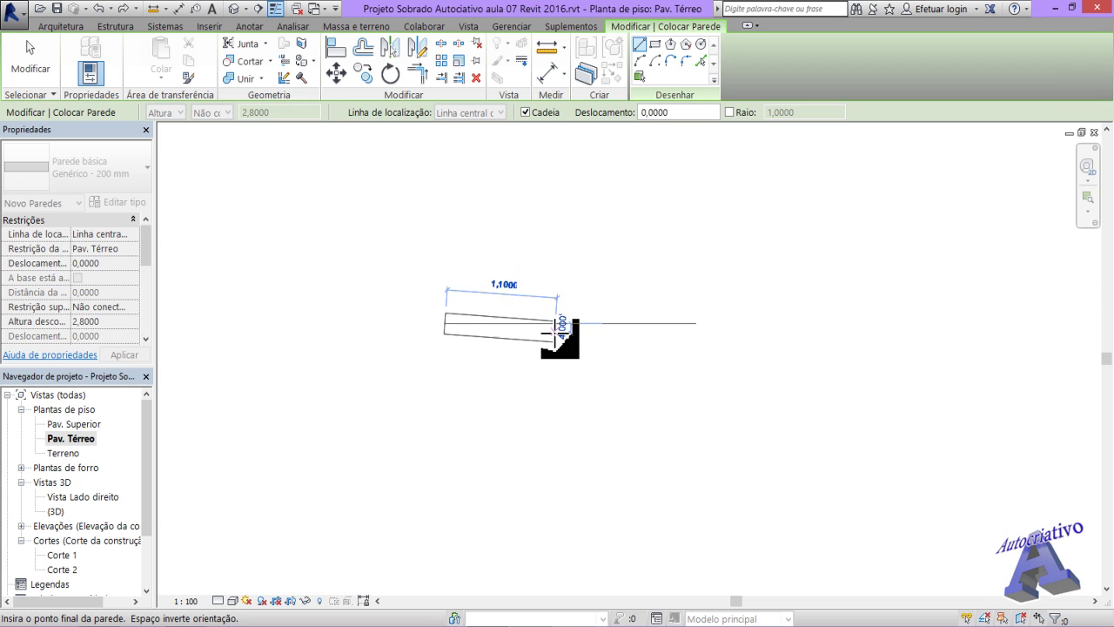
pyautogui.scroll(2, 555, 330)
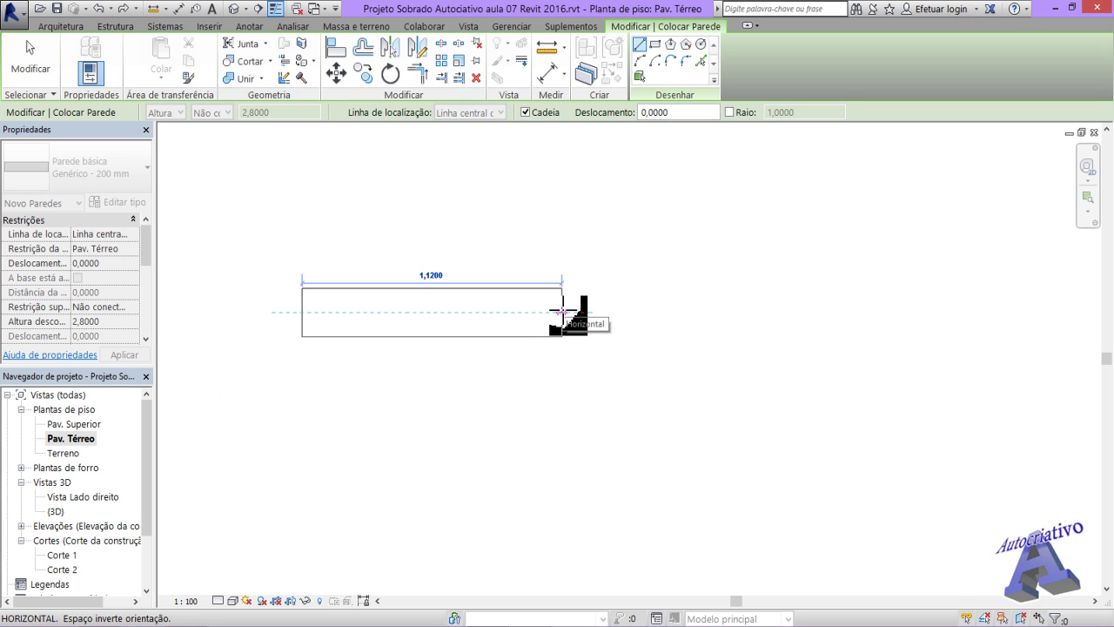
pyautogui.click(562, 312)
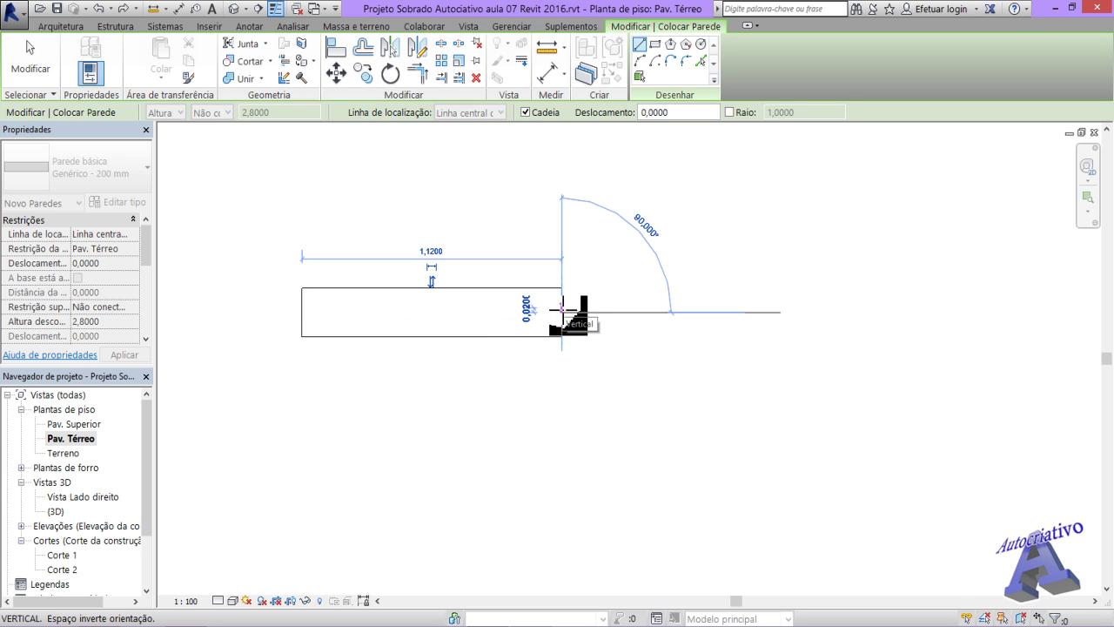
pyautogui.press('Escape')
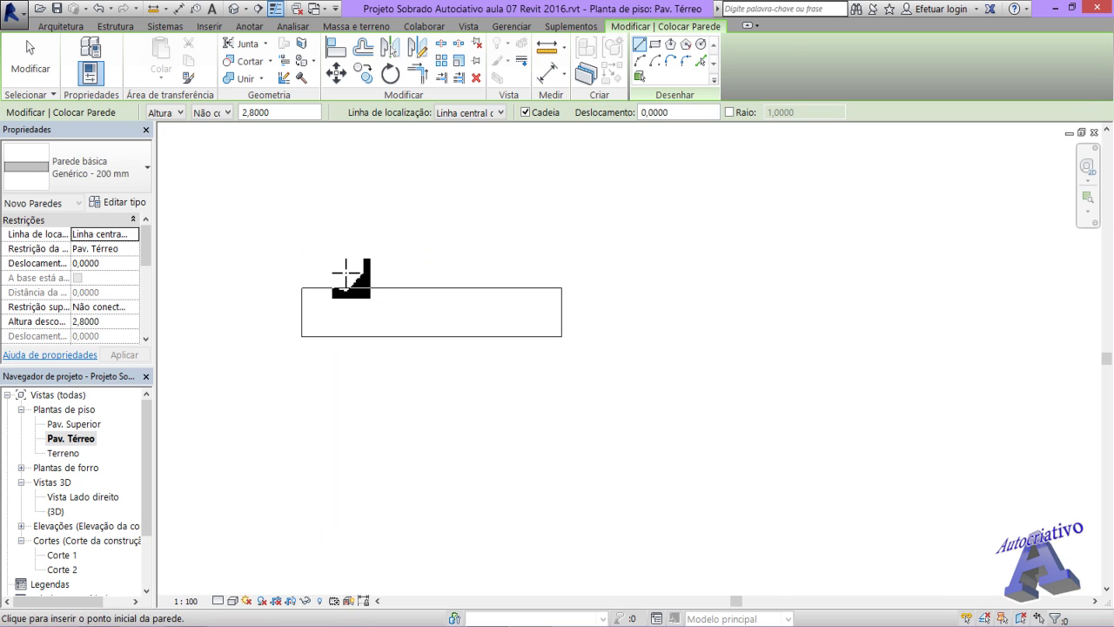
pyautogui.press('Escape')
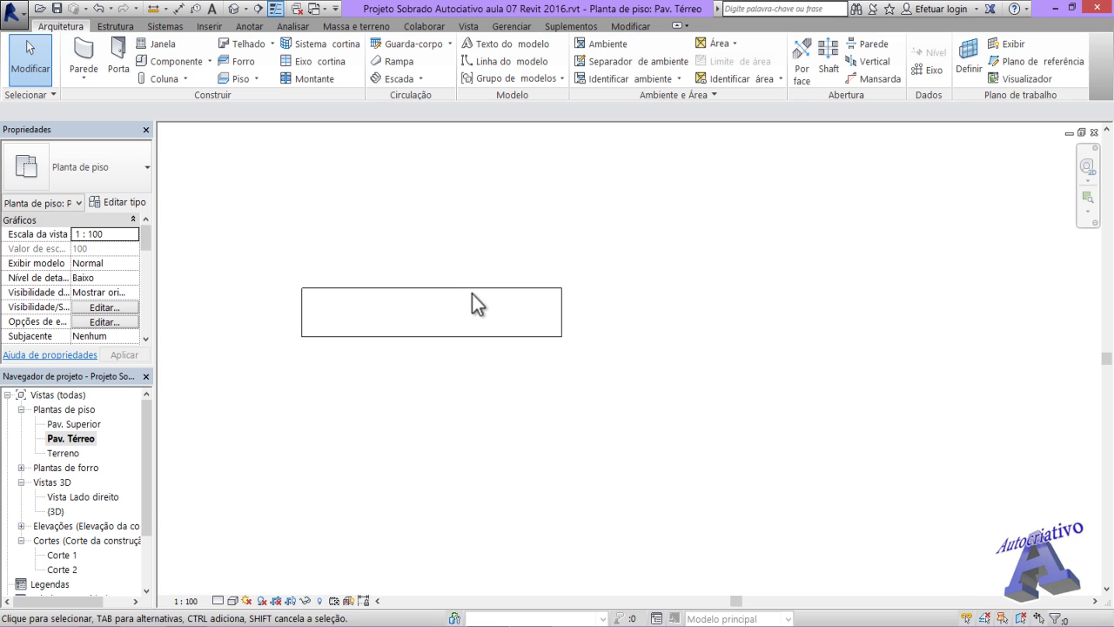
# - Review the length and angular snap increments and object snaps in the Snaps settings, closing them without changes
pyautogui.scroll(-4, 472, 296)
pyautogui.moveTo(482, 319); pyautogui.dragTo(570, 316, button='middle')
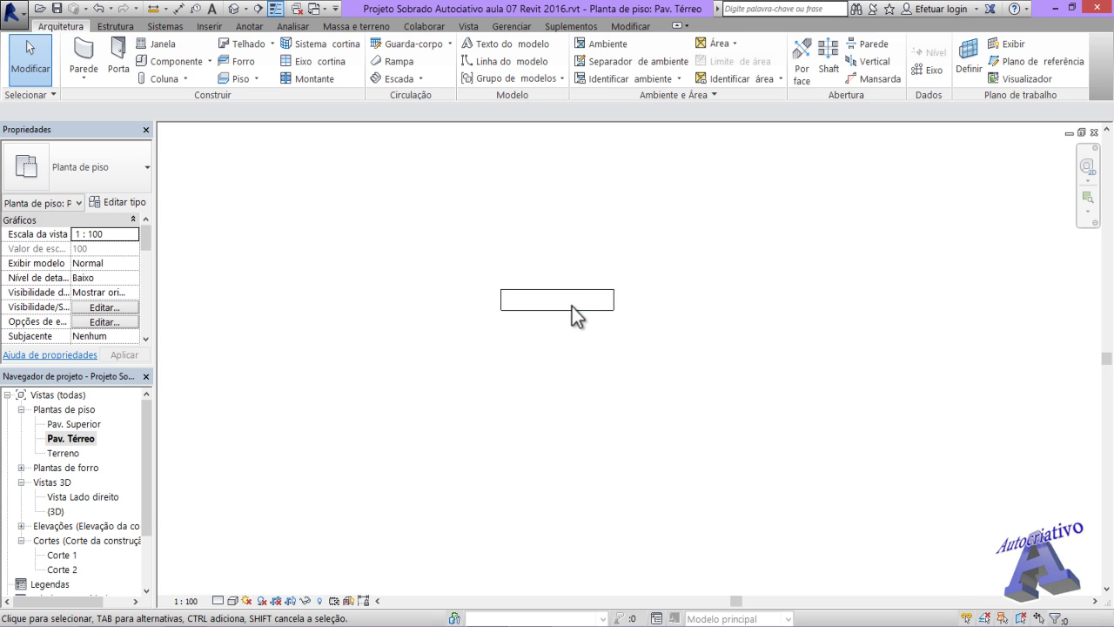
pyautogui.scroll(-1, 559, 328)
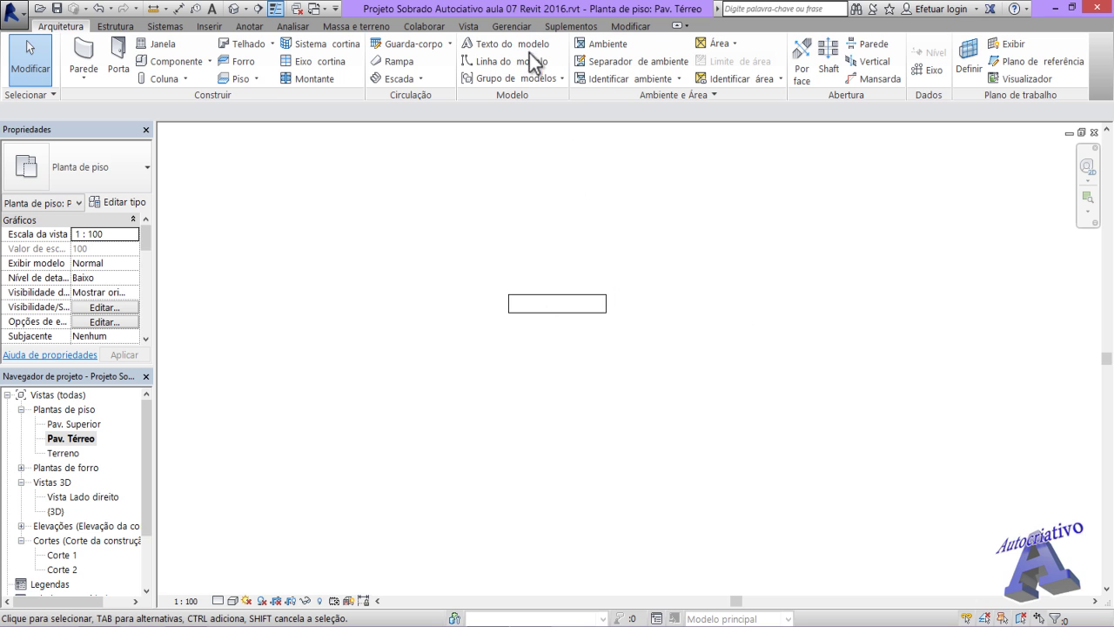
pyautogui.click(511, 27)
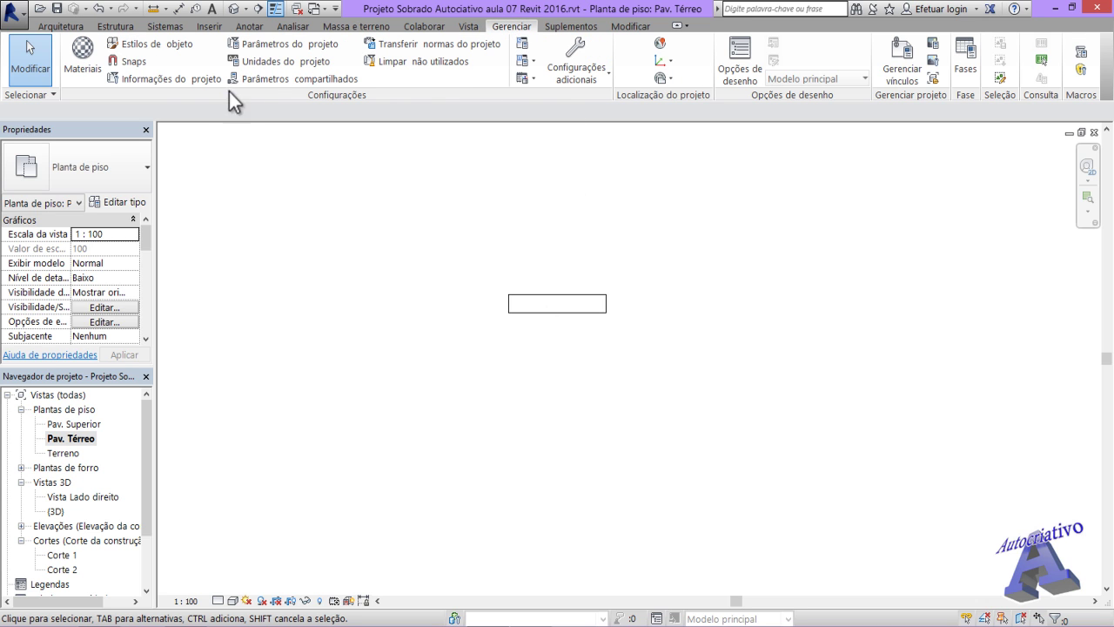
pyautogui.click(143, 63)
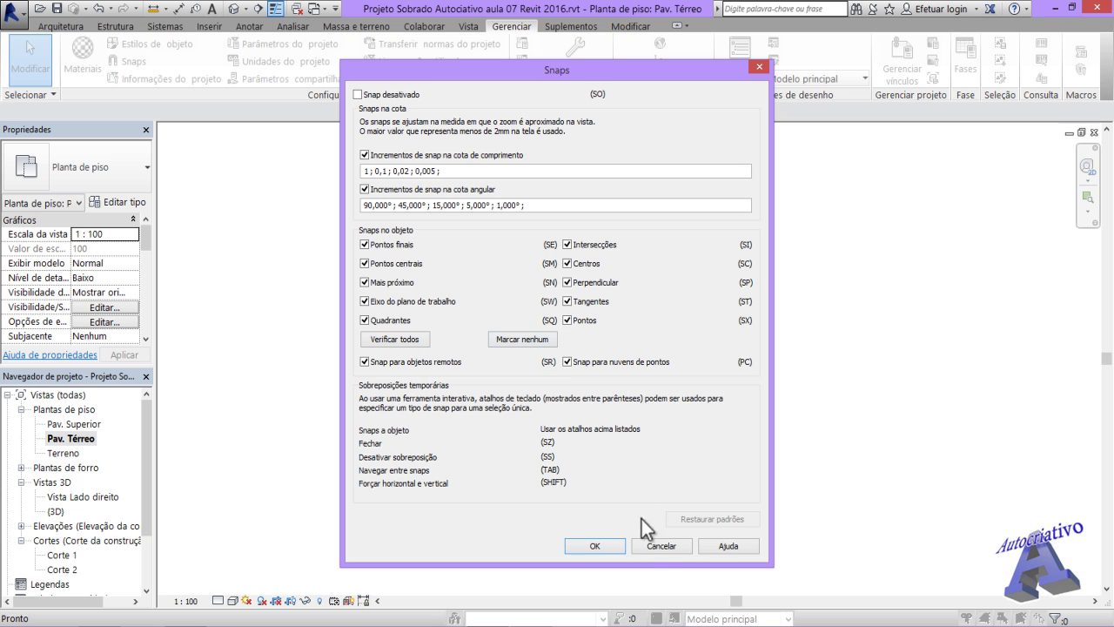
pyautogui.click(652, 546)
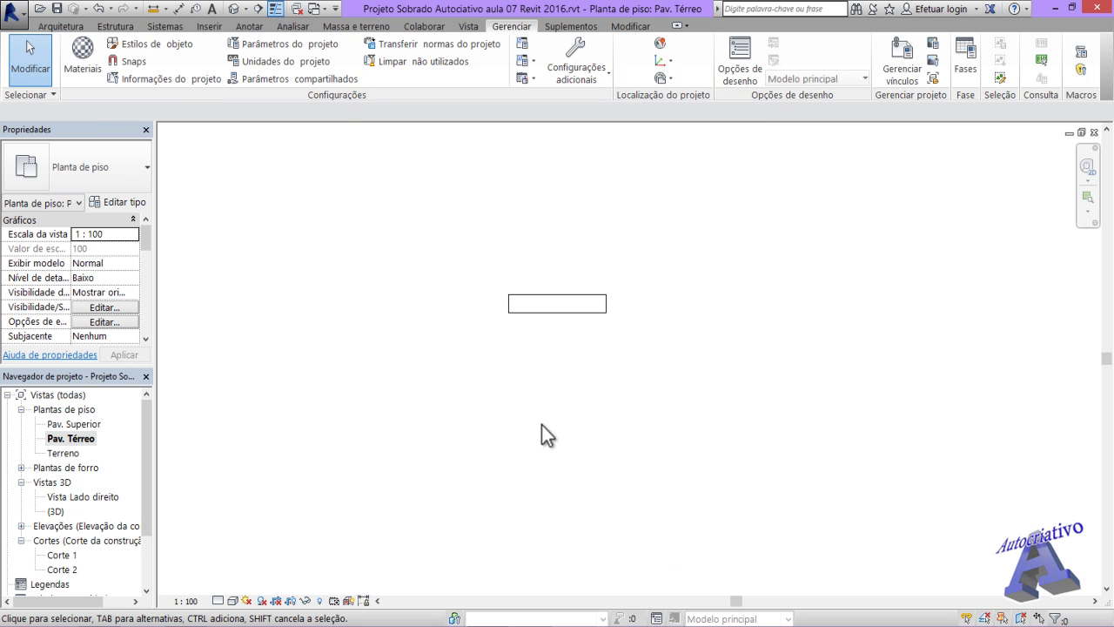
# - Delete the short horizontal trial wall from the empty area beside the plan
pyautogui.click(583, 297)
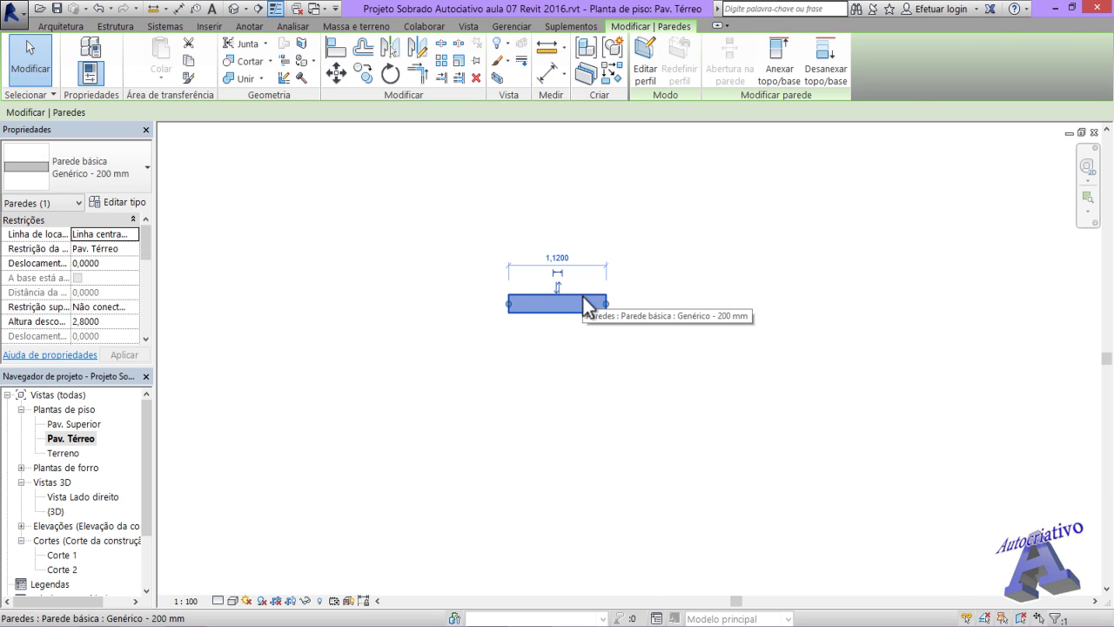
pyautogui.press('Delete')
# - Start the Wall tool with the Genérico - 200 mm type over the Sala de Estar in the Pav. Térreo plan
pyautogui.scroll(-7, 470, 383)
pyautogui.moveTo(451, 425); pyautogui.dragTo(623, 315, button='middle')
pyautogui.scroll(2, 556, 286)
pyautogui.scroll(3, 531, 279)
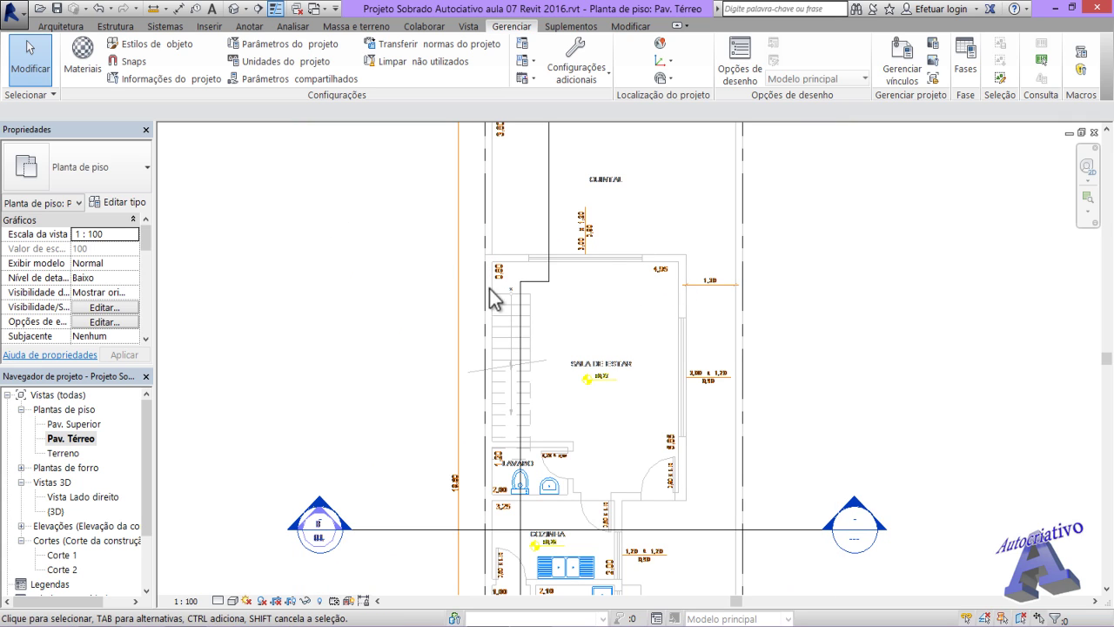
pyautogui.scroll(3, 492, 266)
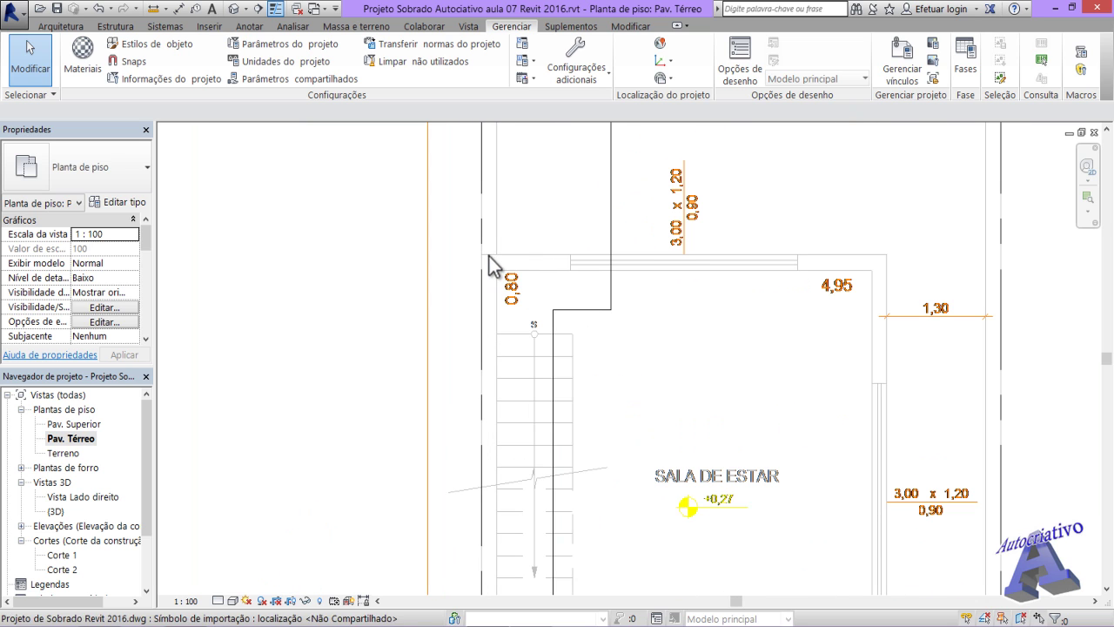
pyautogui.moveTo(759, 277); pyautogui.dragTo(641, 391, button='middle')
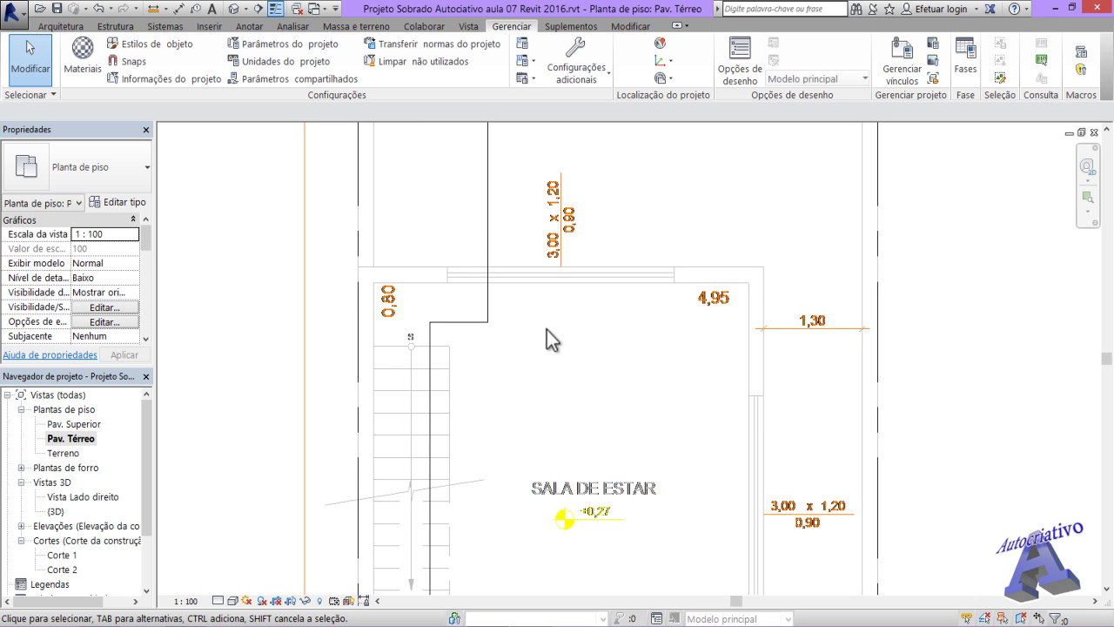
pyautogui.click(61, 26)
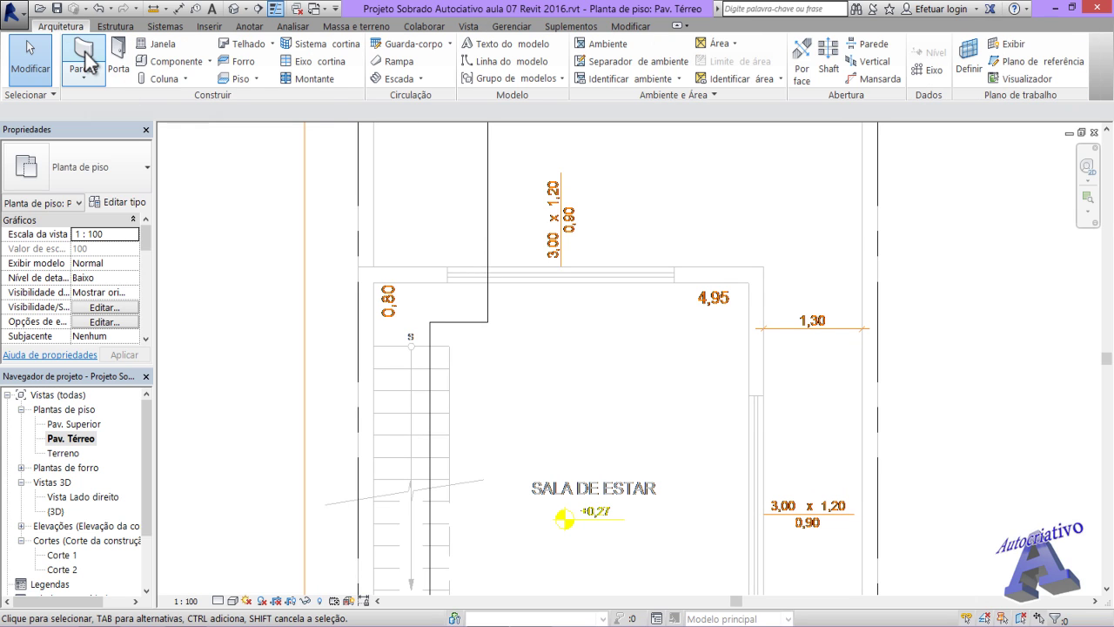
pyautogui.click(84, 59)
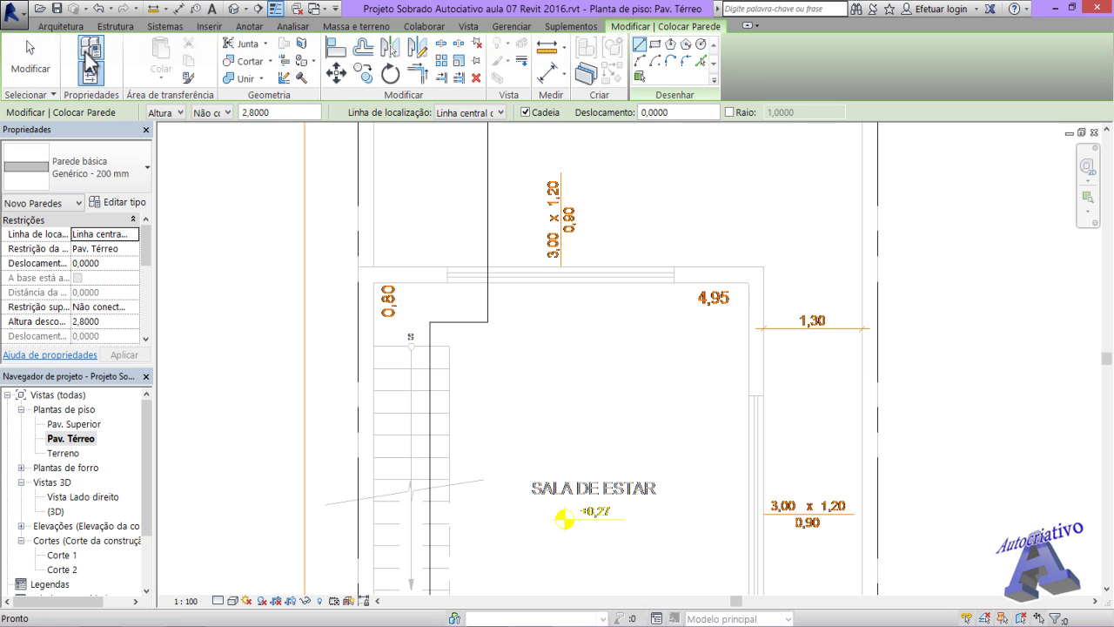
pyautogui.click(358, 275)
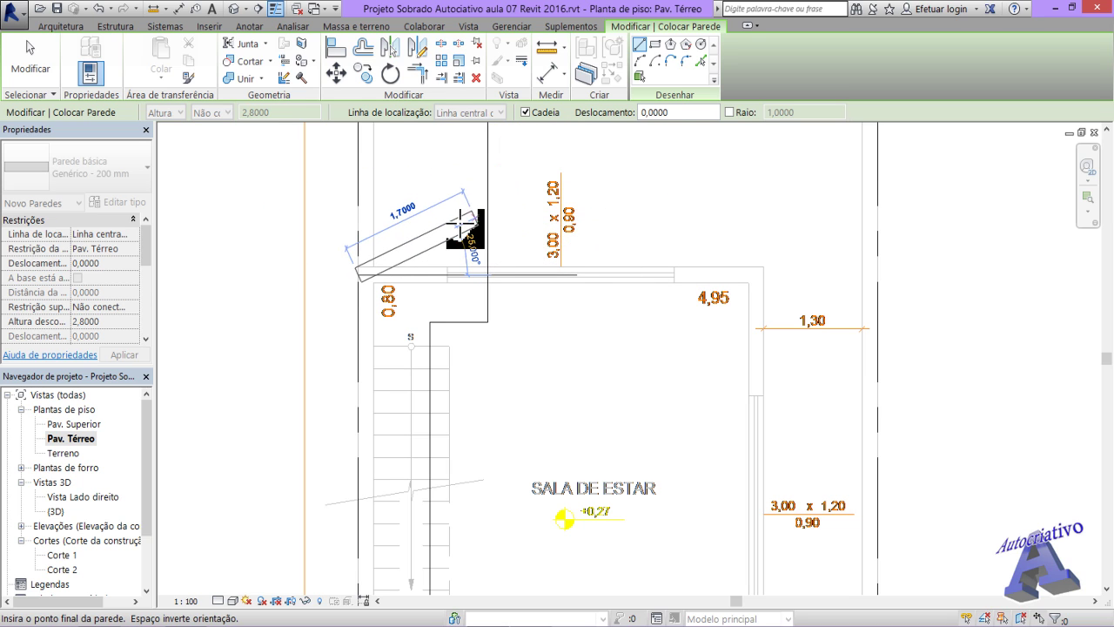
pyautogui.click(660, 275)
pyautogui.press('Escape')
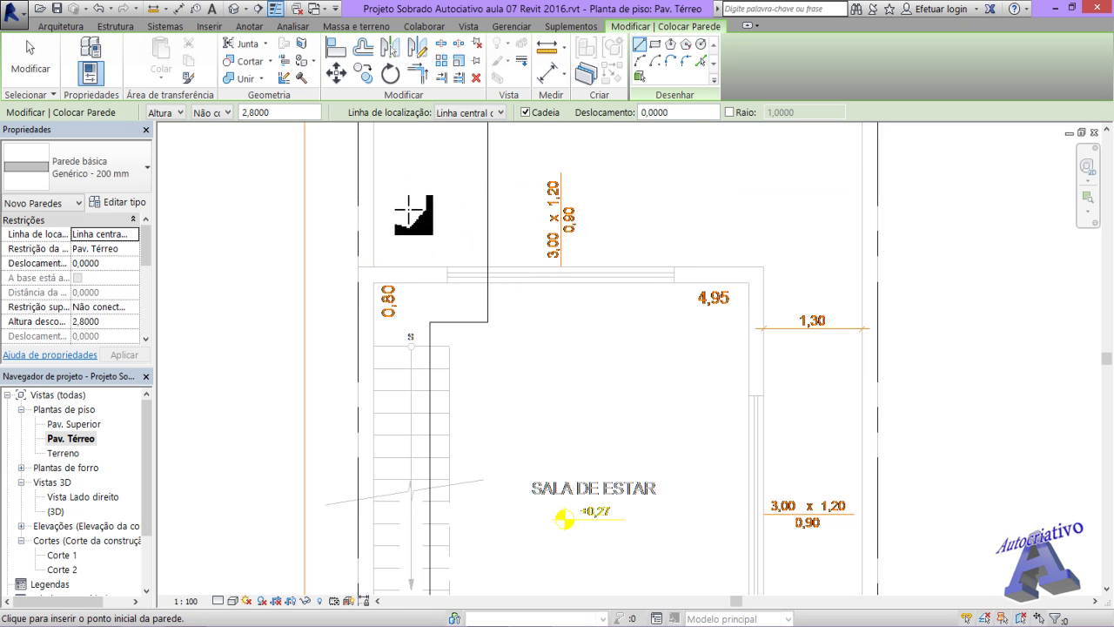
# - Set the new walls to be defined by Altura up to the Pav. Superior level
pyautogui.moveTo(465, 250); pyautogui.dragTo(497, 262, button='middle')
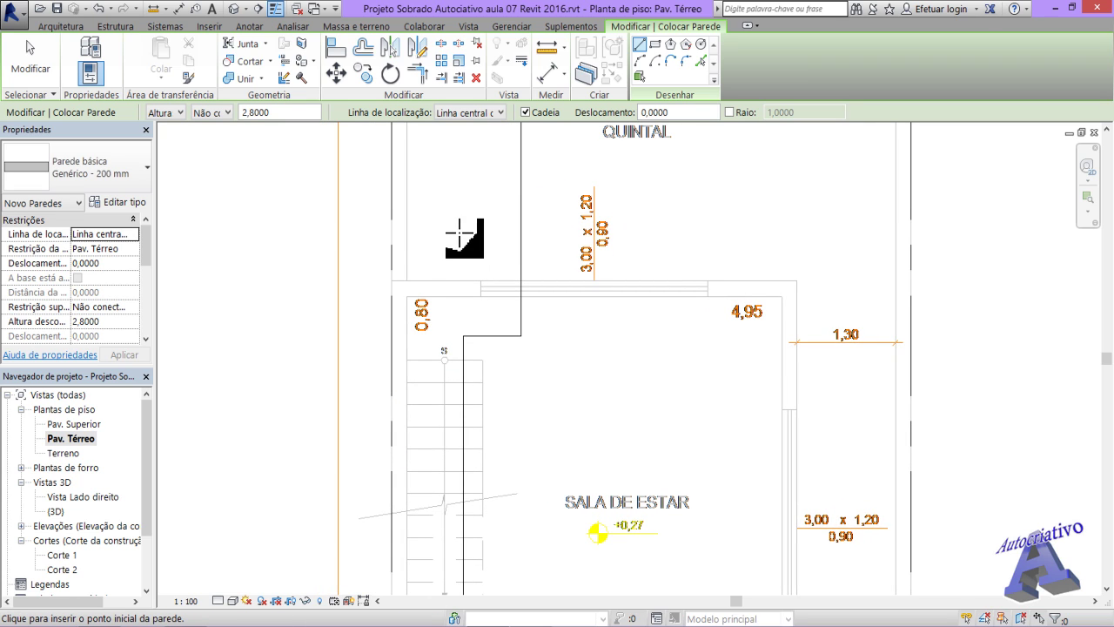
pyautogui.click(180, 113)
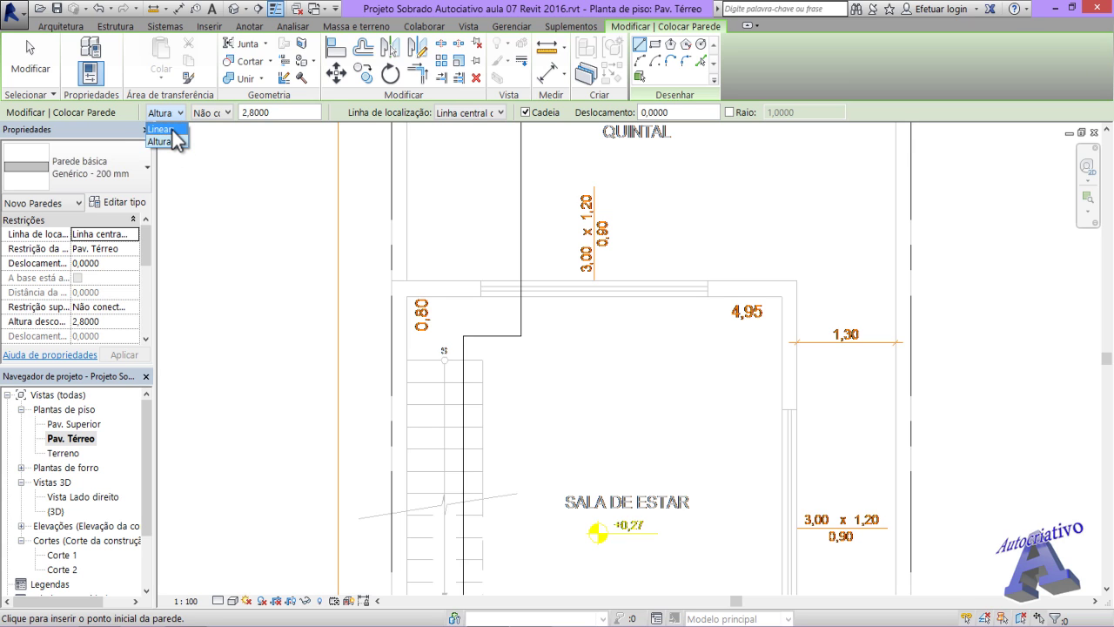
pyautogui.click(160, 141)
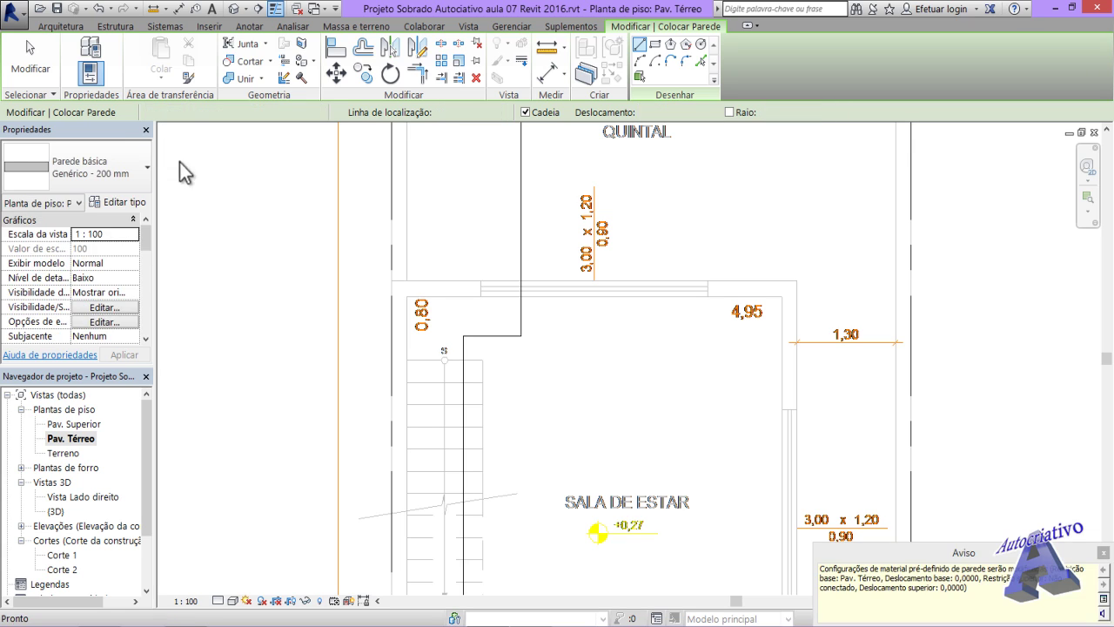
pyautogui.click(1103, 553)
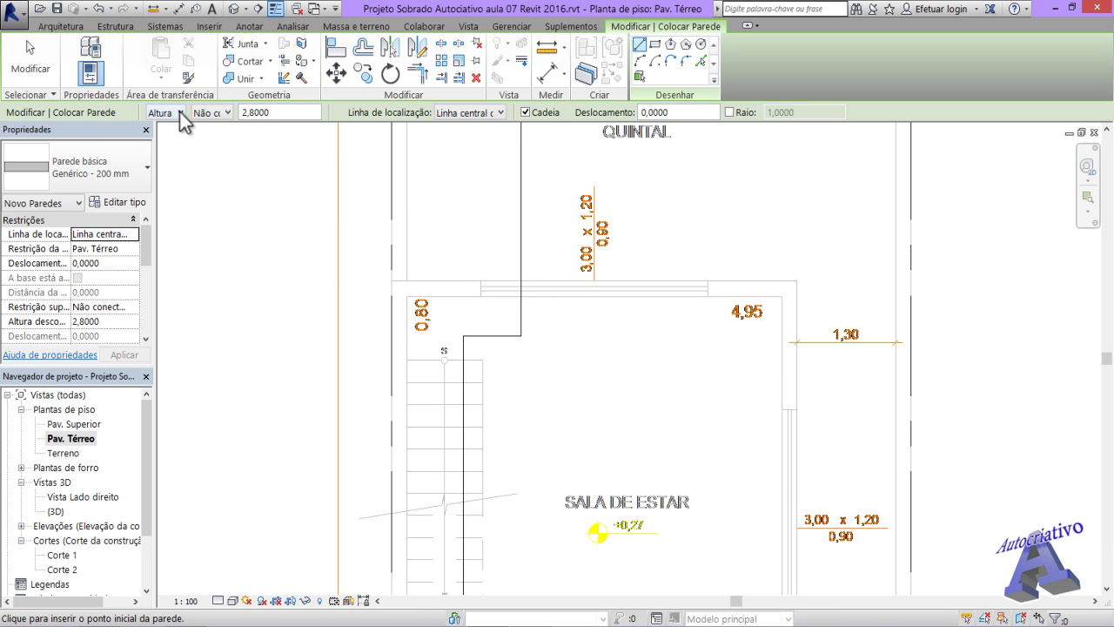
pyautogui.click(228, 113)
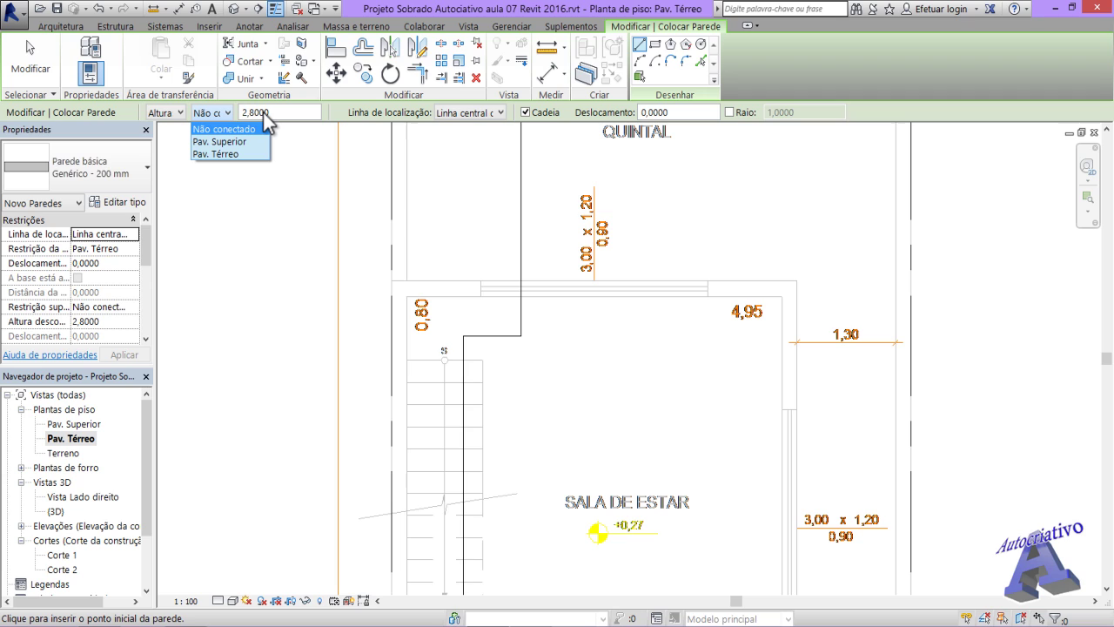
pyautogui.click(225, 141)
# - Draw the 5.35 m horizontal wall between the Sala de Estar and the Quintal, from the lot boundary to the room's outer corner
pyautogui.click(392, 289)
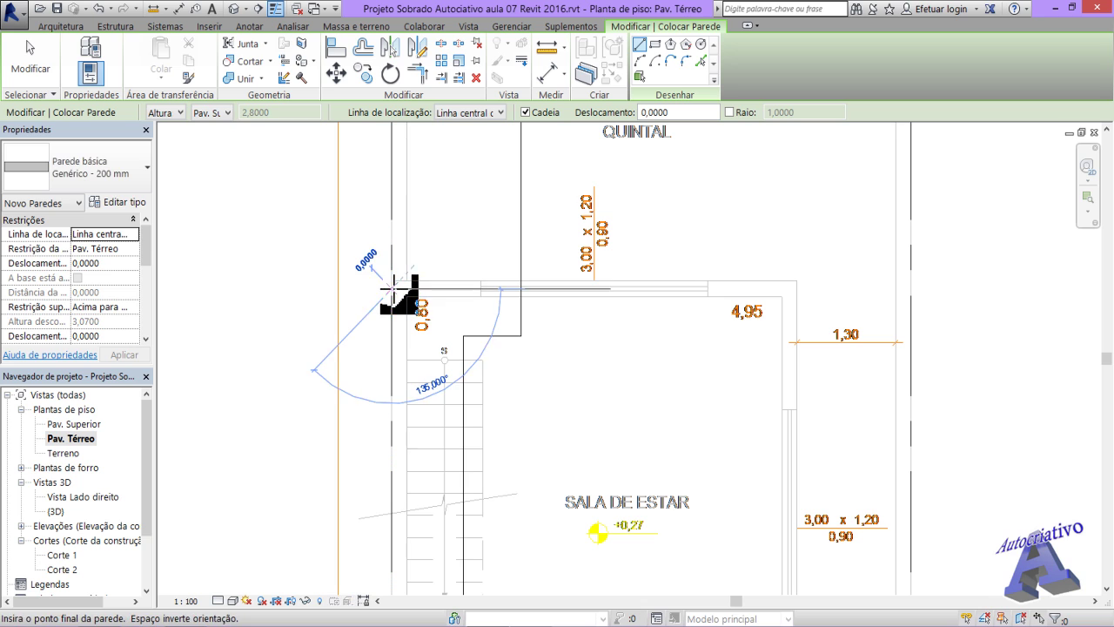
pyautogui.click(797, 287)
pyautogui.press('Escape')
pyautogui.press('Escape')
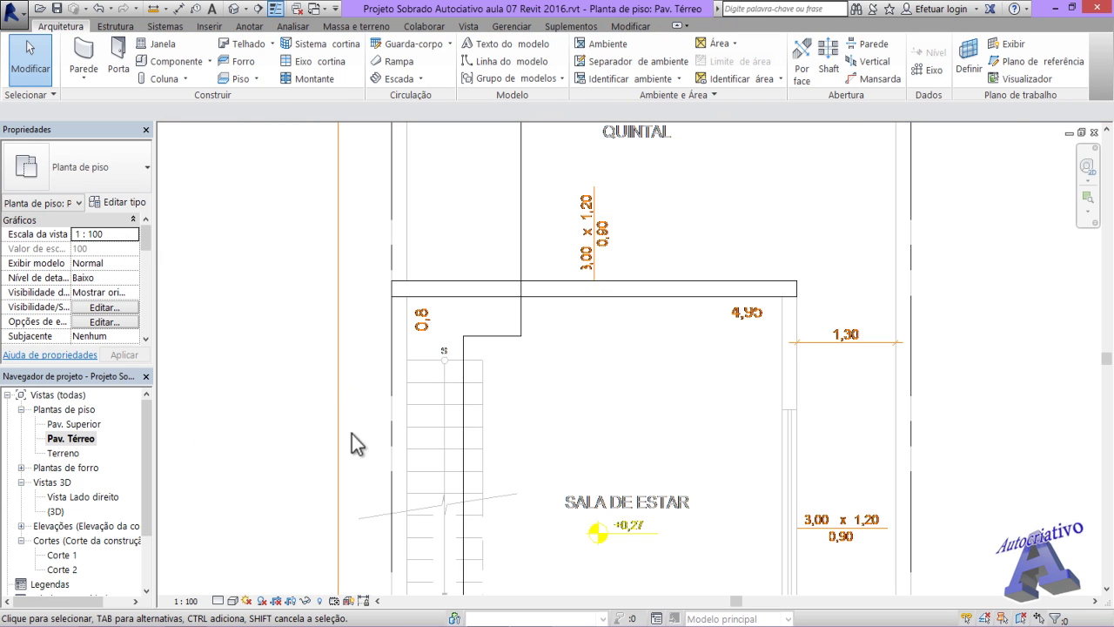
# - Open the Norte elevation and inspect how the new wall spans between the Pav. Térreo and Pav. Superior levels
pyautogui.scroll(-3, 458, 404)
pyautogui.scroll(-5, 493, 395)
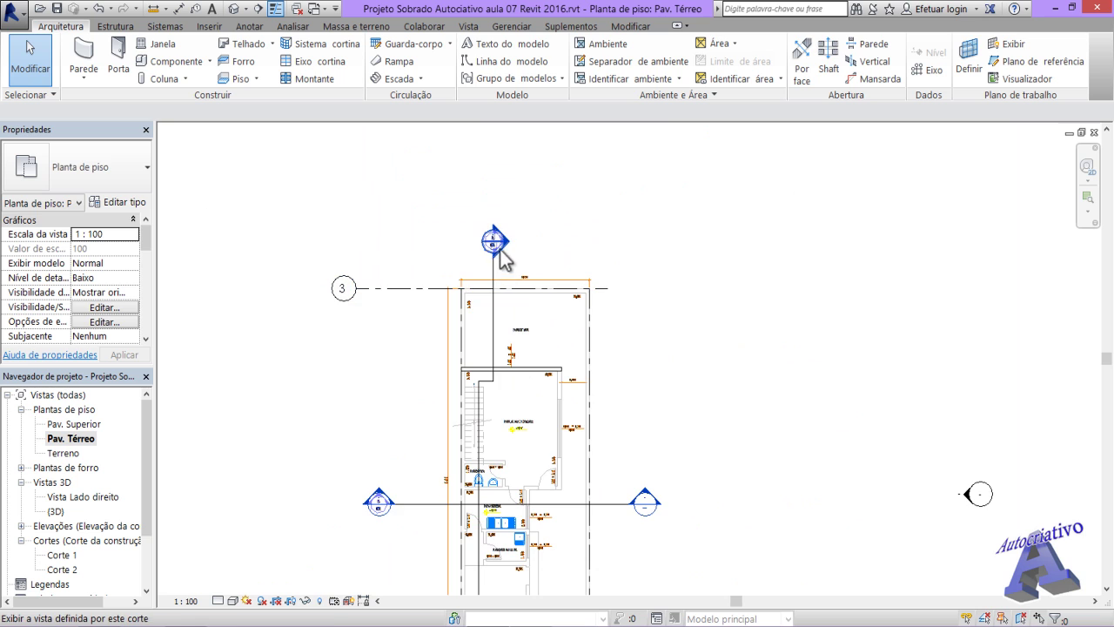
pyautogui.moveTo(510, 229); pyautogui.dragTo(505, 256, button='middle')
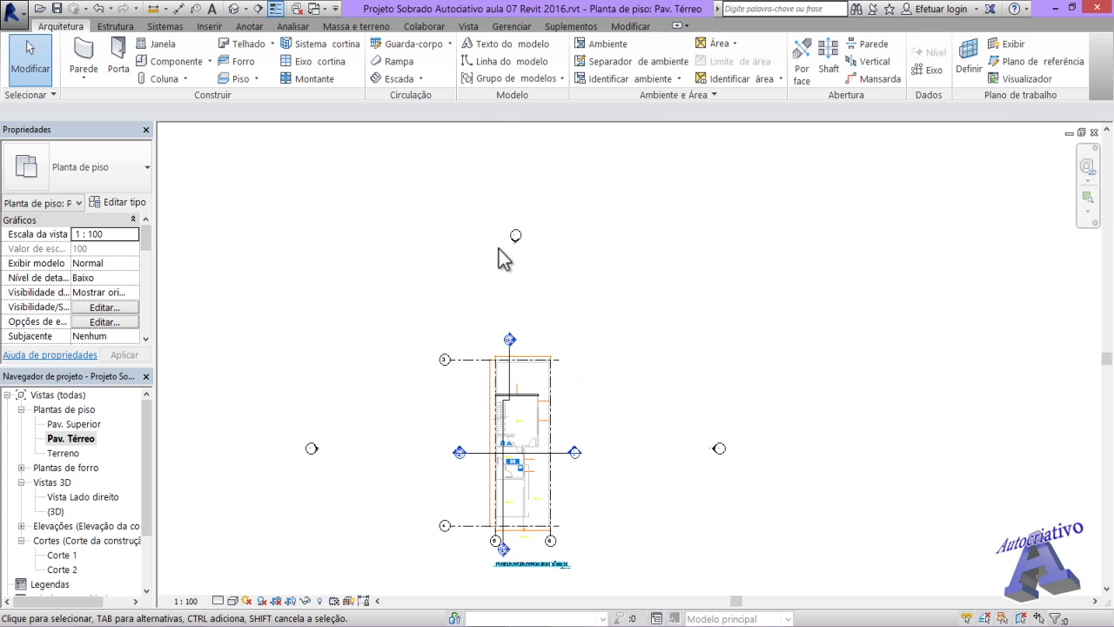
pyautogui.doubleClick(515, 243)
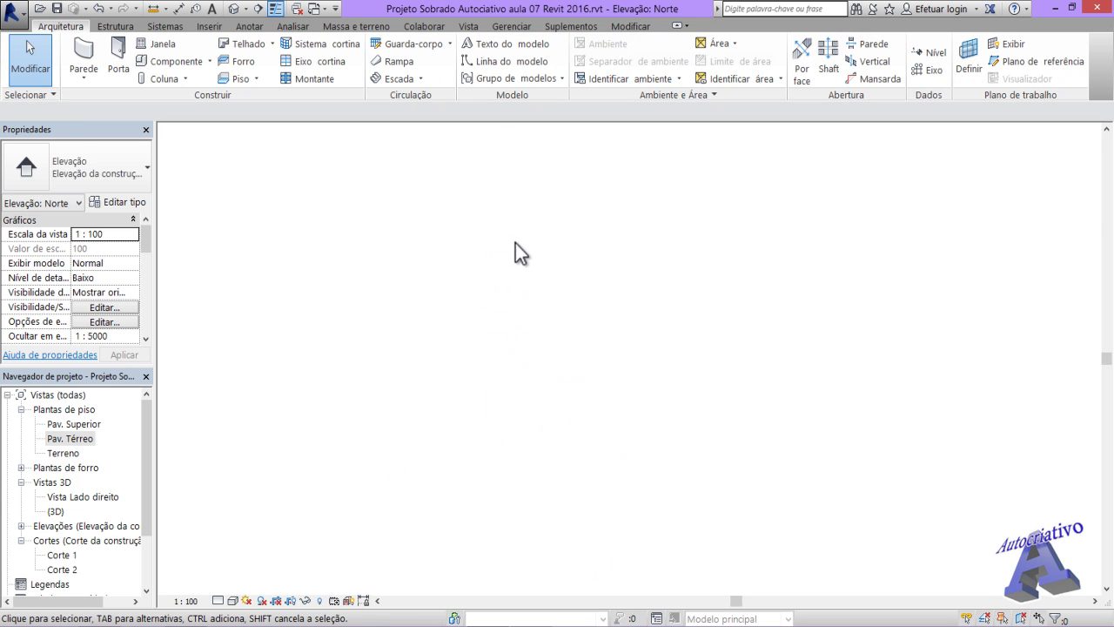
pyautogui.scroll(3, 679, 461)
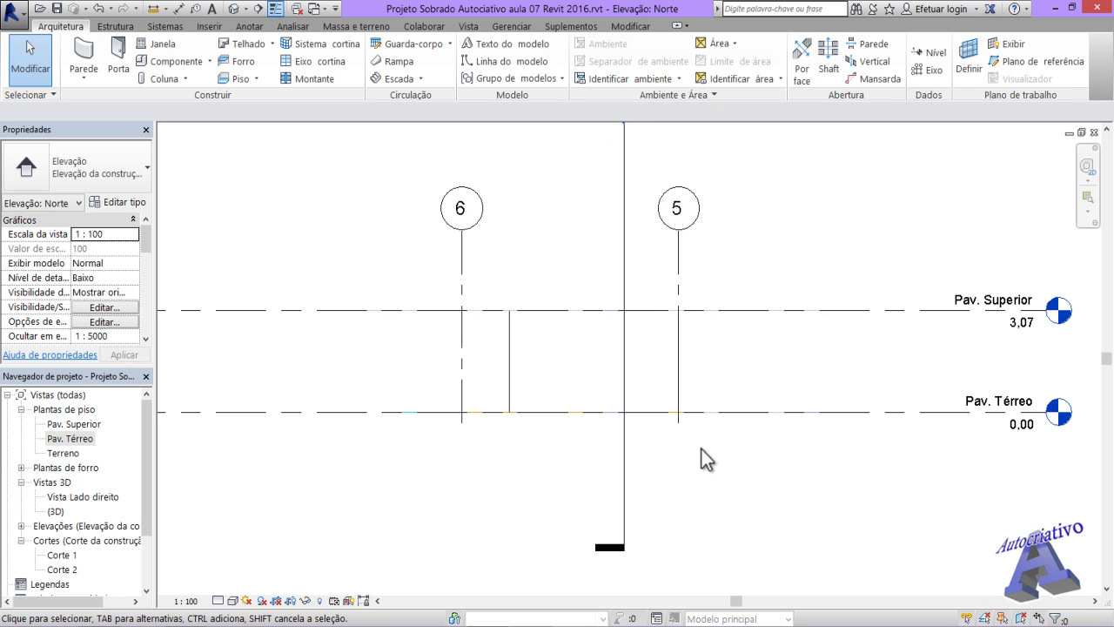
pyautogui.moveTo(677, 458); pyautogui.dragTo(629, 486, button='middle')
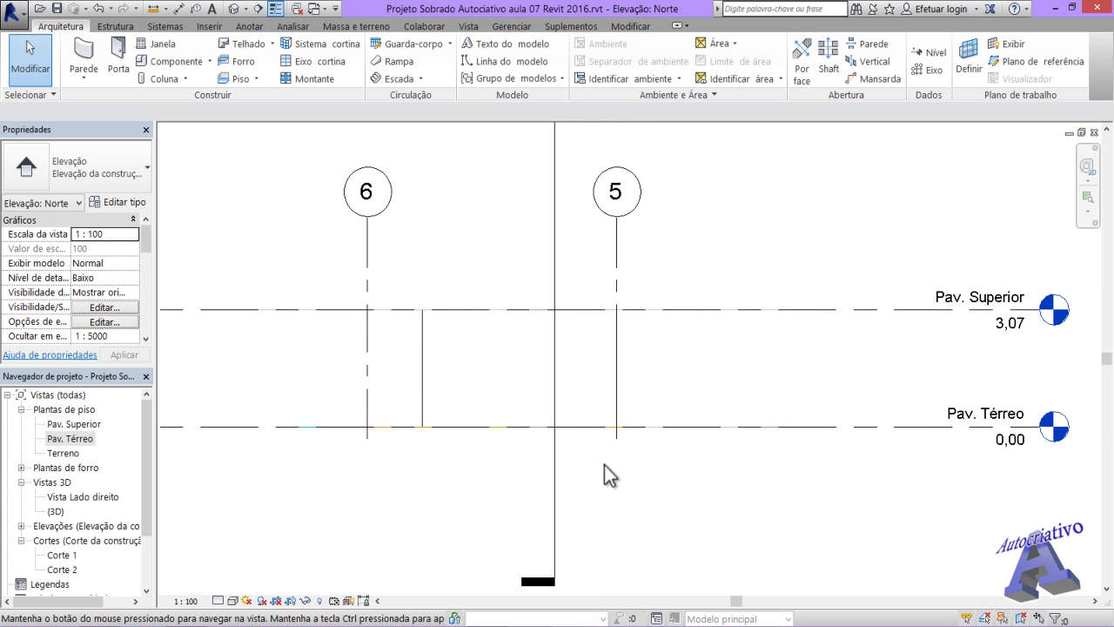
pyautogui.click(616, 395)
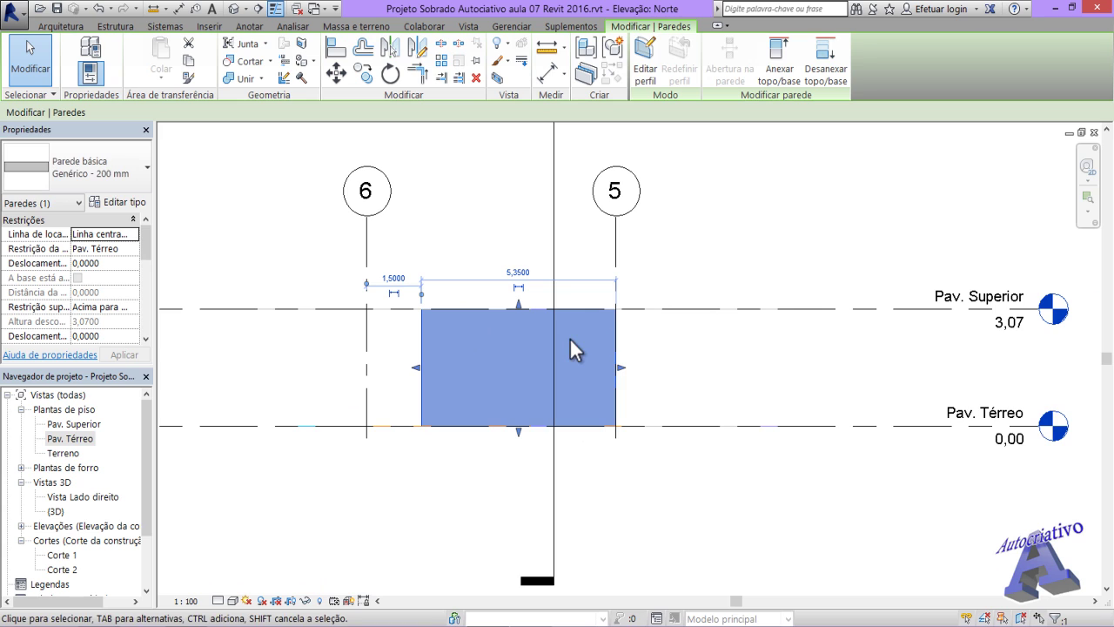
pyautogui.click(518, 431)
pyautogui.scroll(-3, 503, 322)
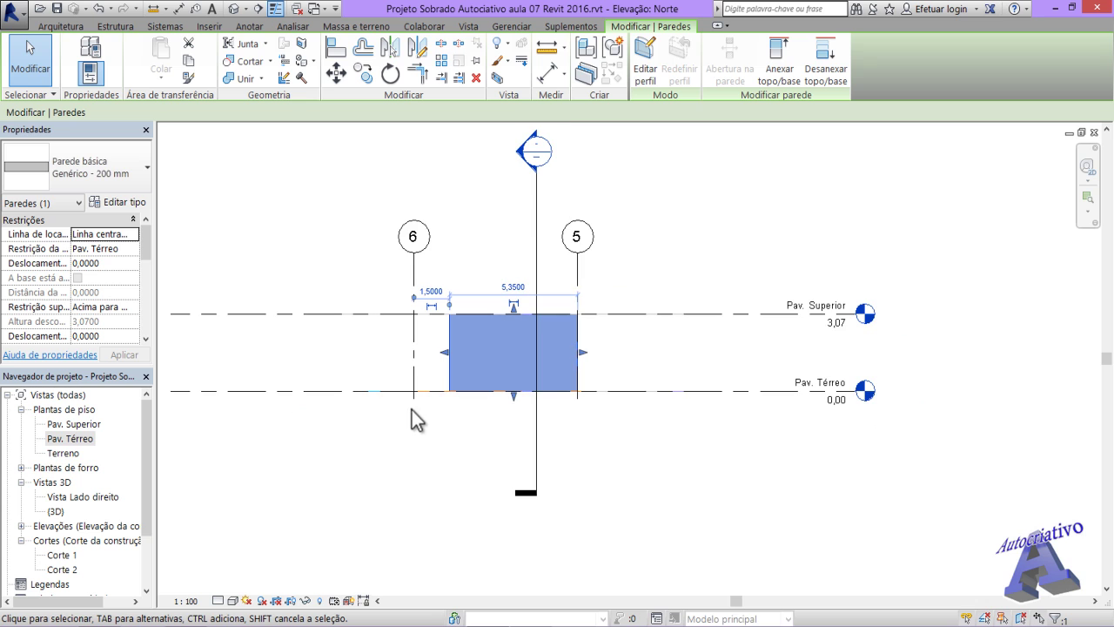
# - Open the Corte 1 section and examine the new wall's base and top against the imported section drawing
pyautogui.doubleClick(61, 555)
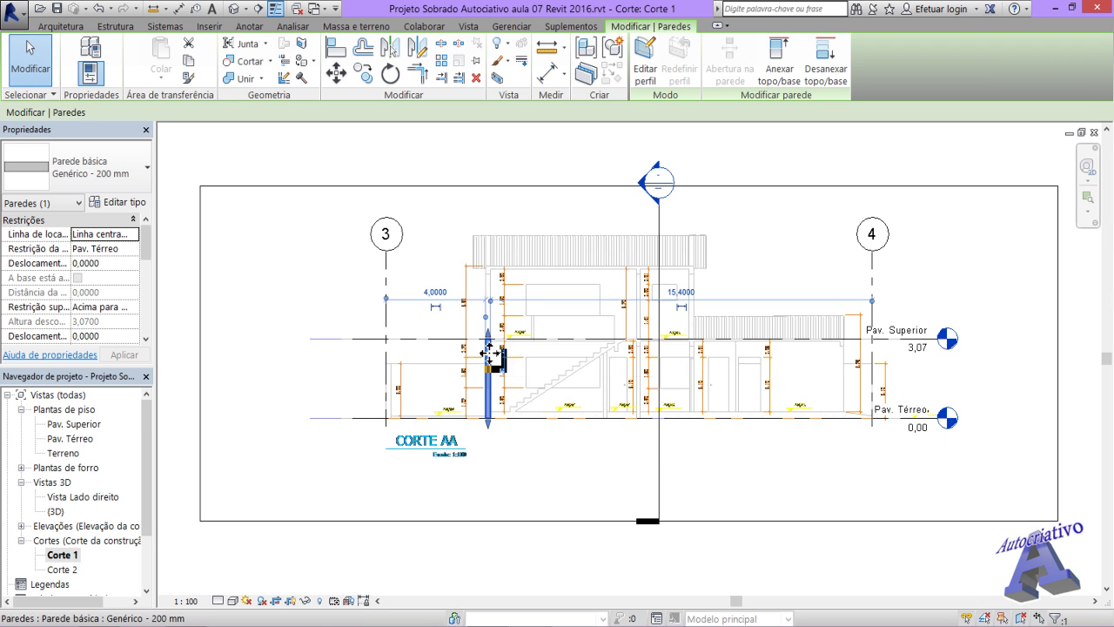
pyautogui.scroll(2, 489, 352)
pyautogui.scroll(1, 489, 351)
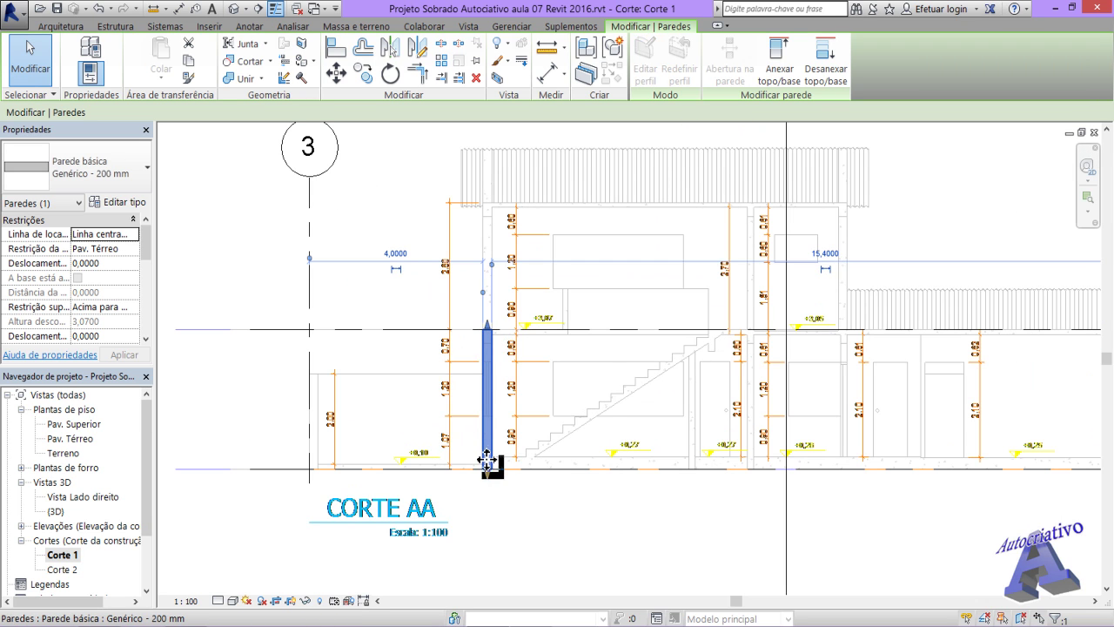
pyautogui.scroll(3, 483, 470)
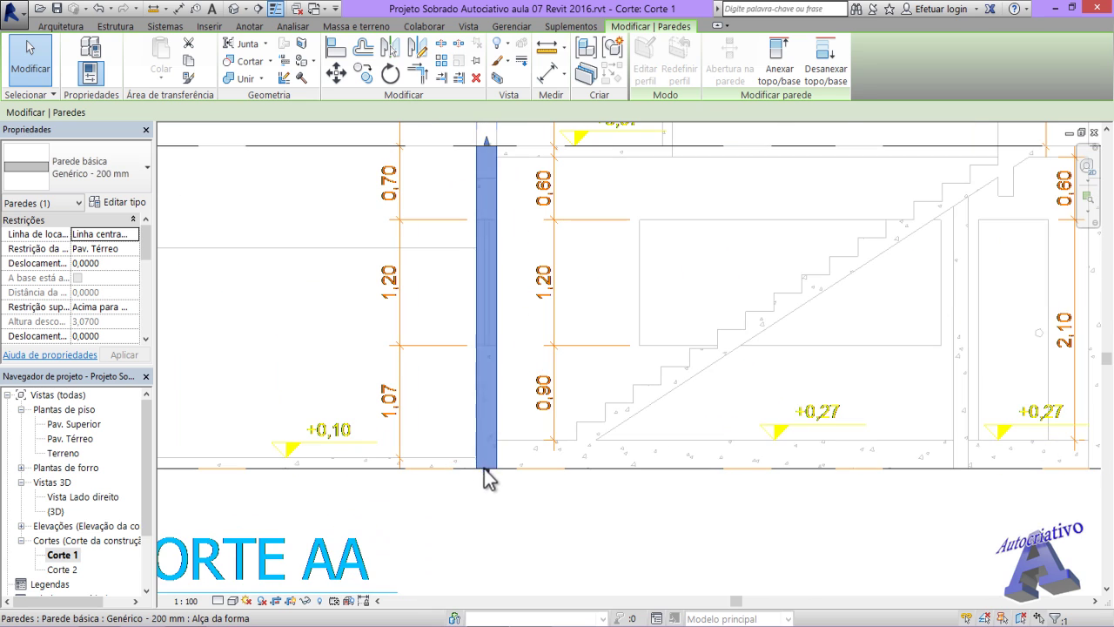
pyautogui.scroll(-3, 493, 471)
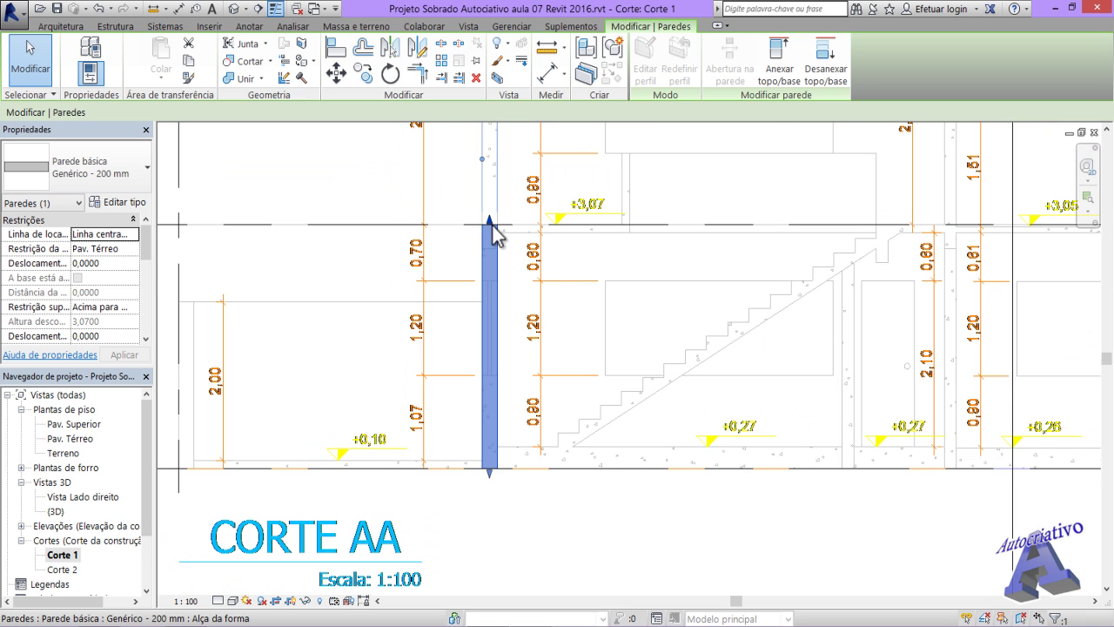
pyautogui.scroll(4, 493, 229)
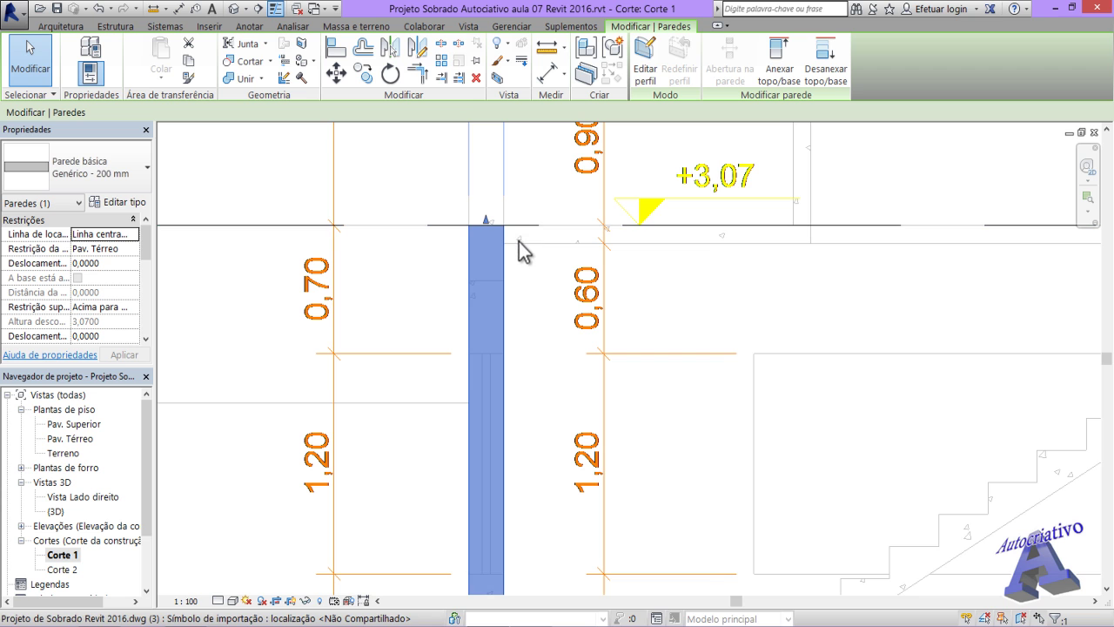
pyautogui.scroll(-4, 579, 251)
pyautogui.moveTo(682, 276); pyautogui.dragTo(622, 308, button='middle')
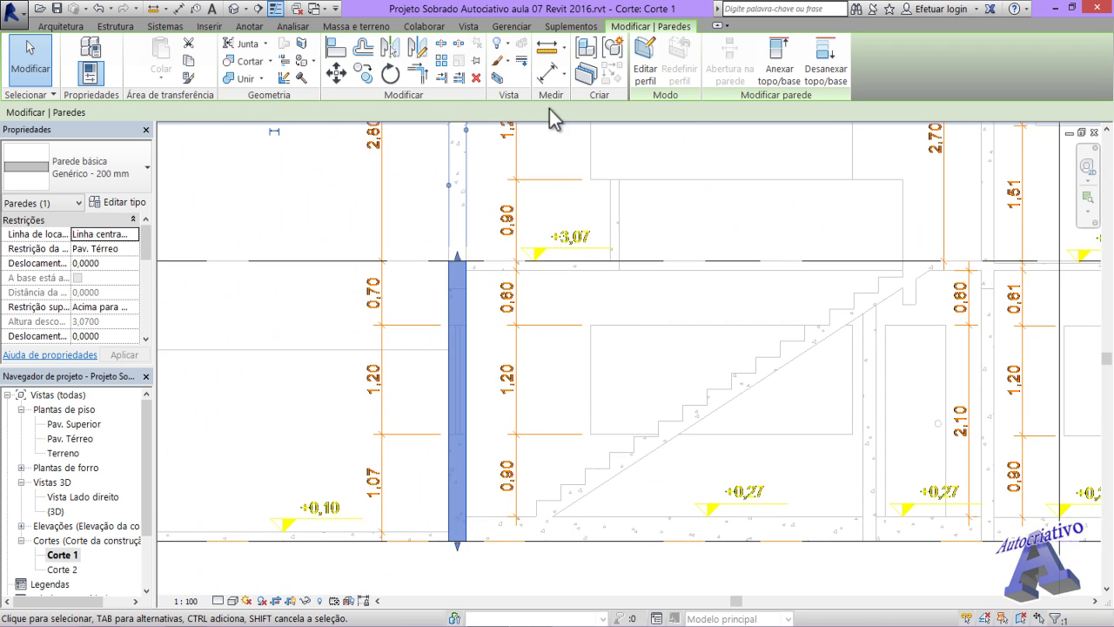
# - Measure the vertical distance from the wall's top at Pav. Superior to the underside of the upper slab
pyautogui.press('Escape')
pyautogui.scroll(4, 471, 268)
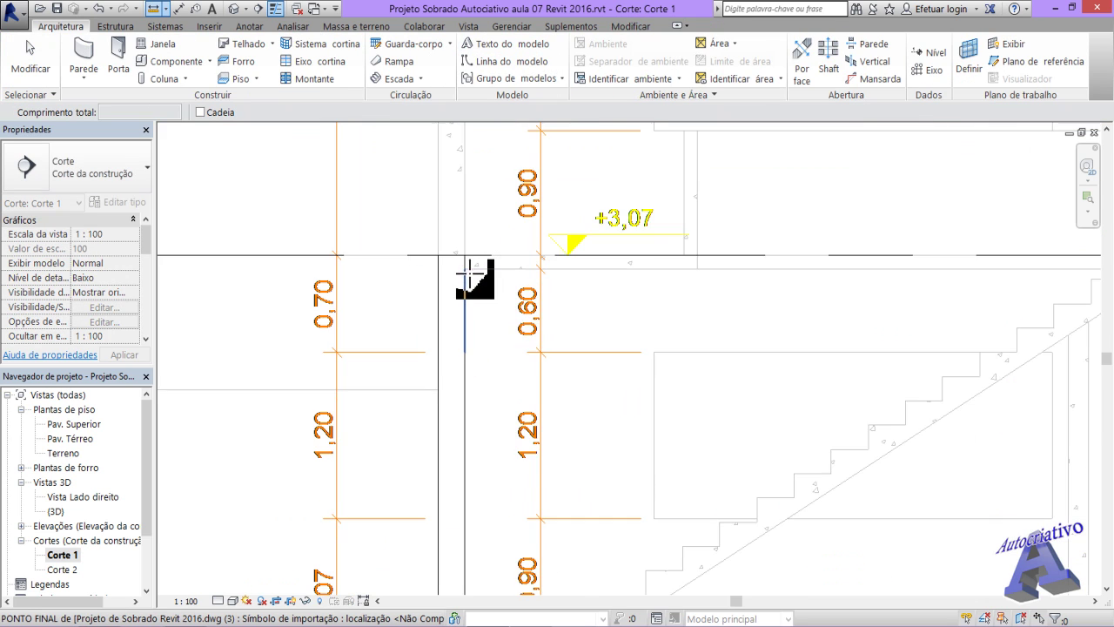
pyautogui.scroll(3, 464, 272)
pyautogui.click(462, 226)
pyautogui.click(460, 266)
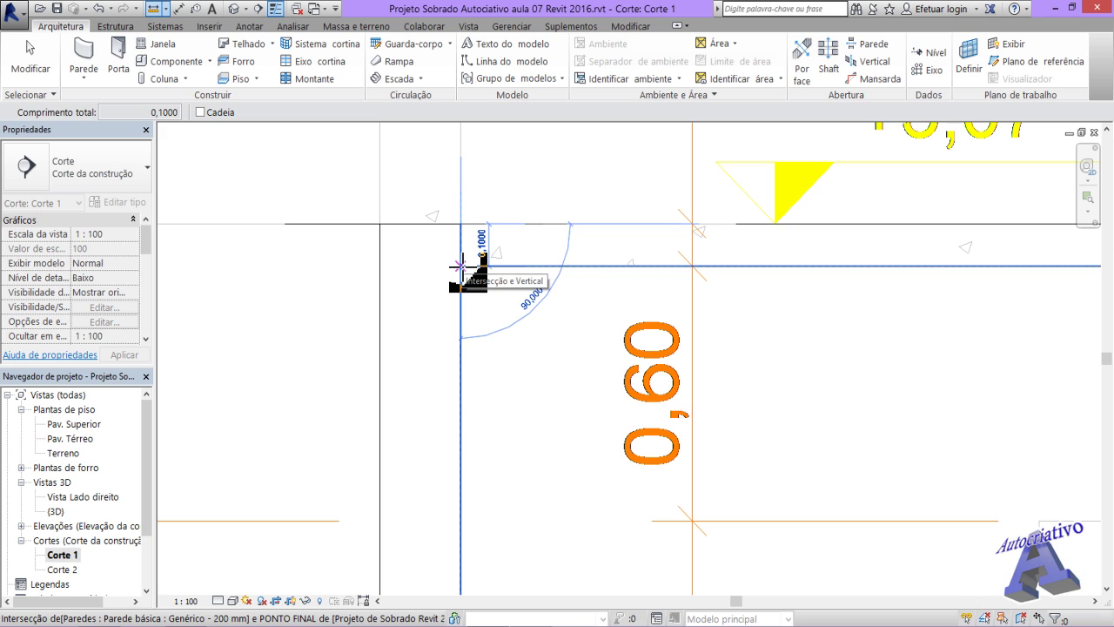
pyautogui.press('Escape')
pyautogui.press('Escape')
# - Measure the vertical distance from the upper slab's underside to the wall's base at Pav. Térreo
pyautogui.scroll(-2, 463, 266)
pyautogui.scroll(-1, 472, 302)
pyautogui.moveTo(479, 324); pyautogui.dragTo(502, 296, button='middle')
pyautogui.scroll(-1, 477, 278)
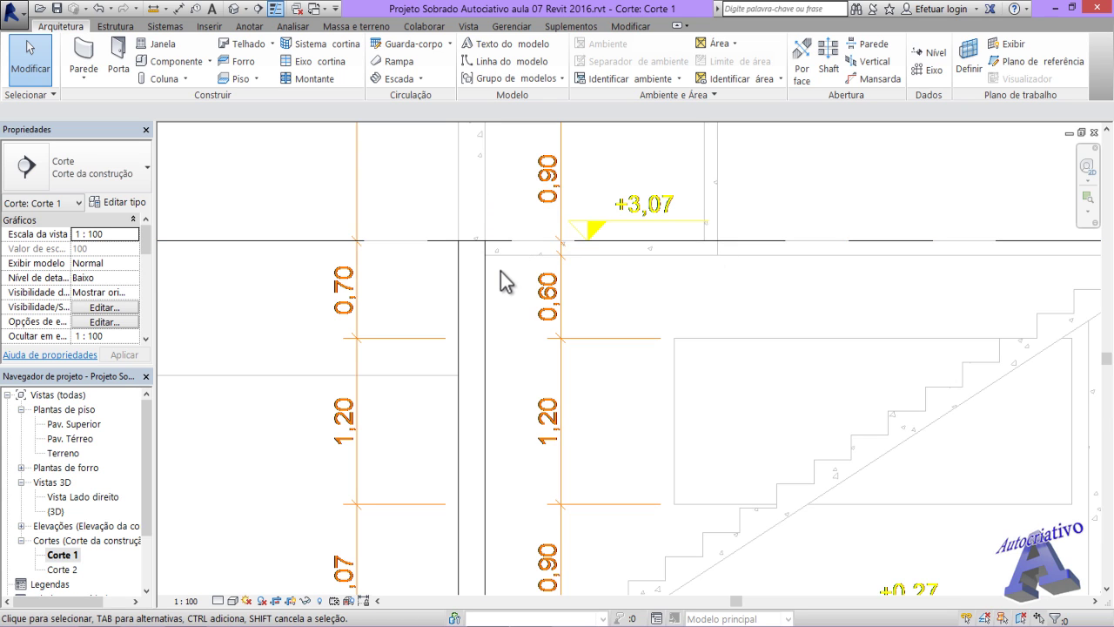
pyautogui.scroll(-2, 486, 276)
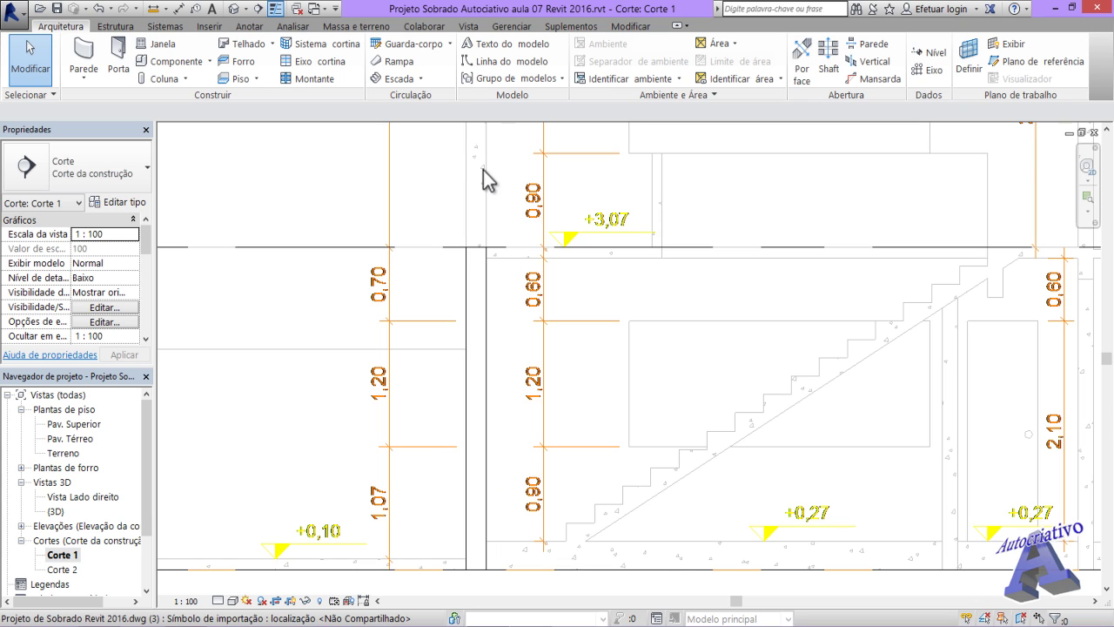
pyautogui.click(625, 28)
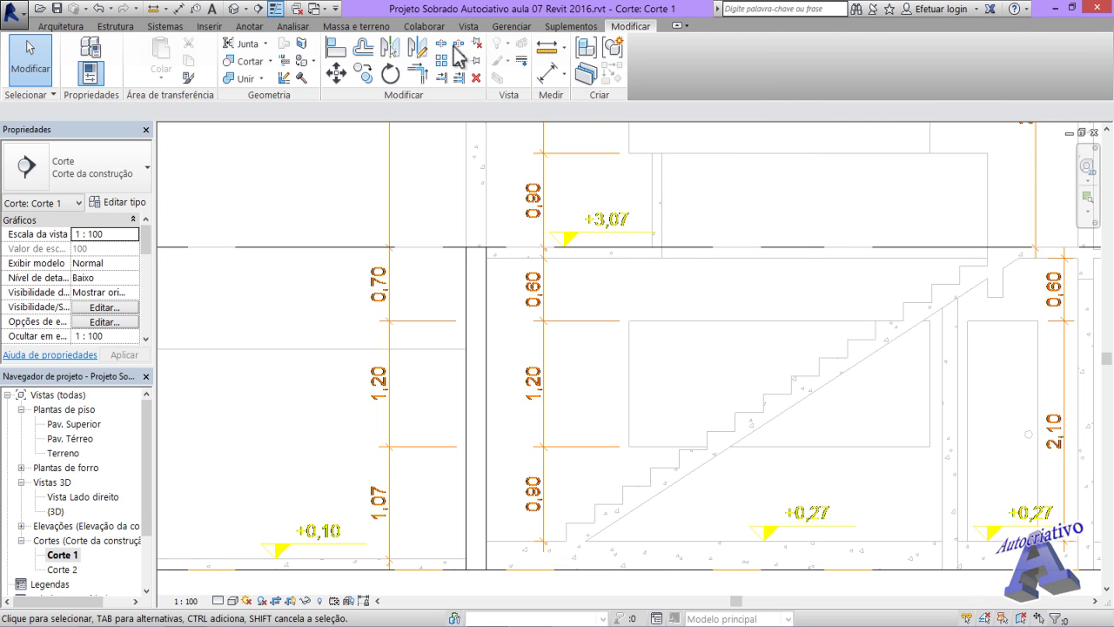
pyautogui.click(154, 10)
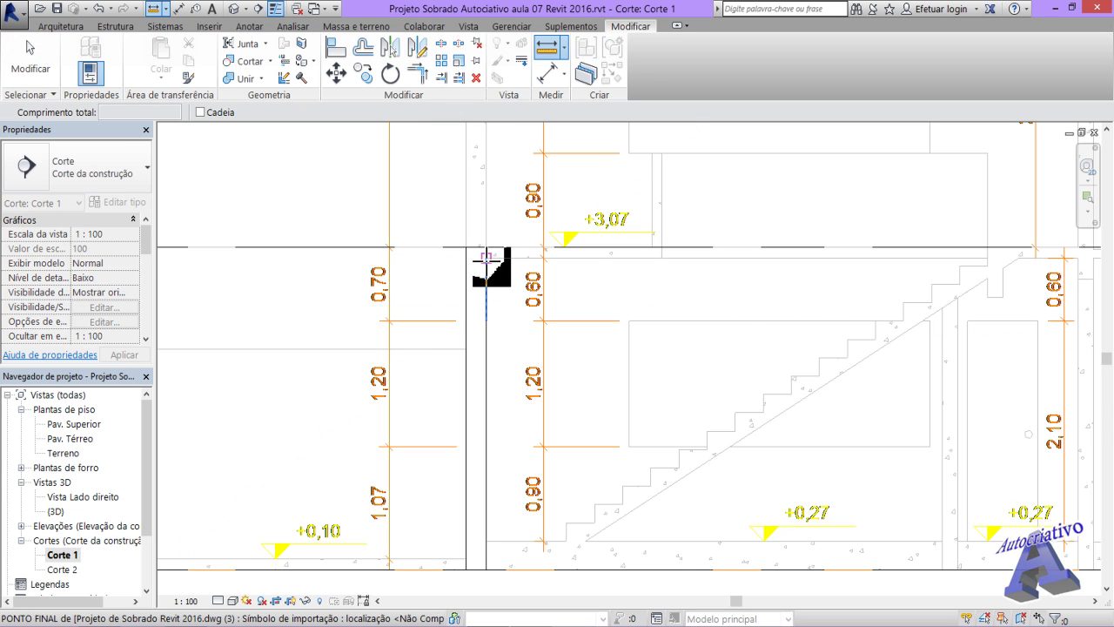
pyautogui.click(487, 257)
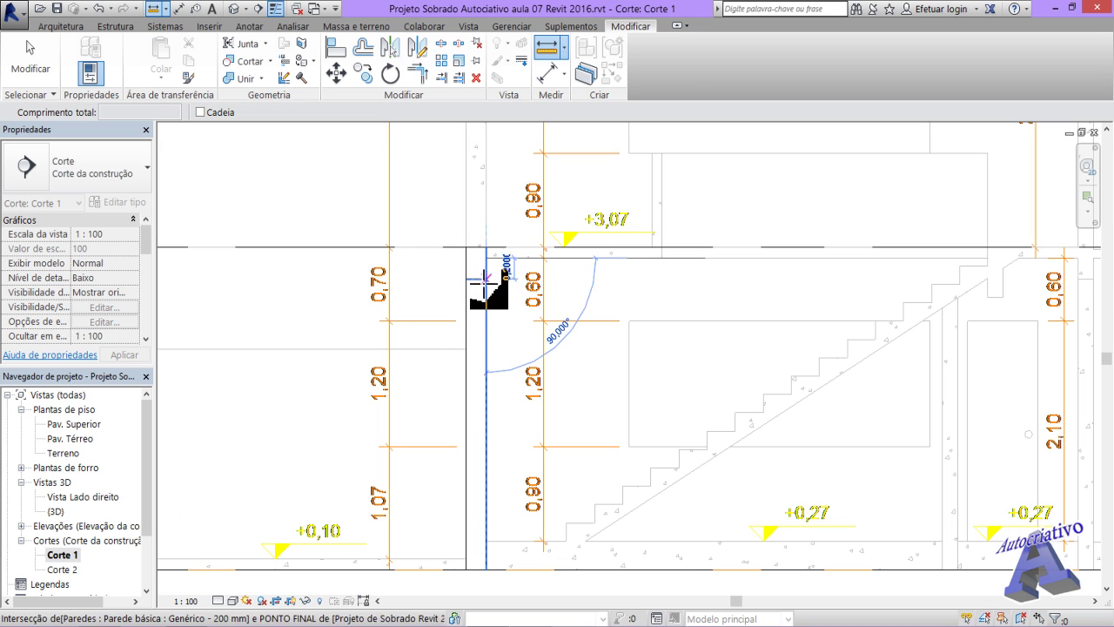
pyautogui.click(486, 571)
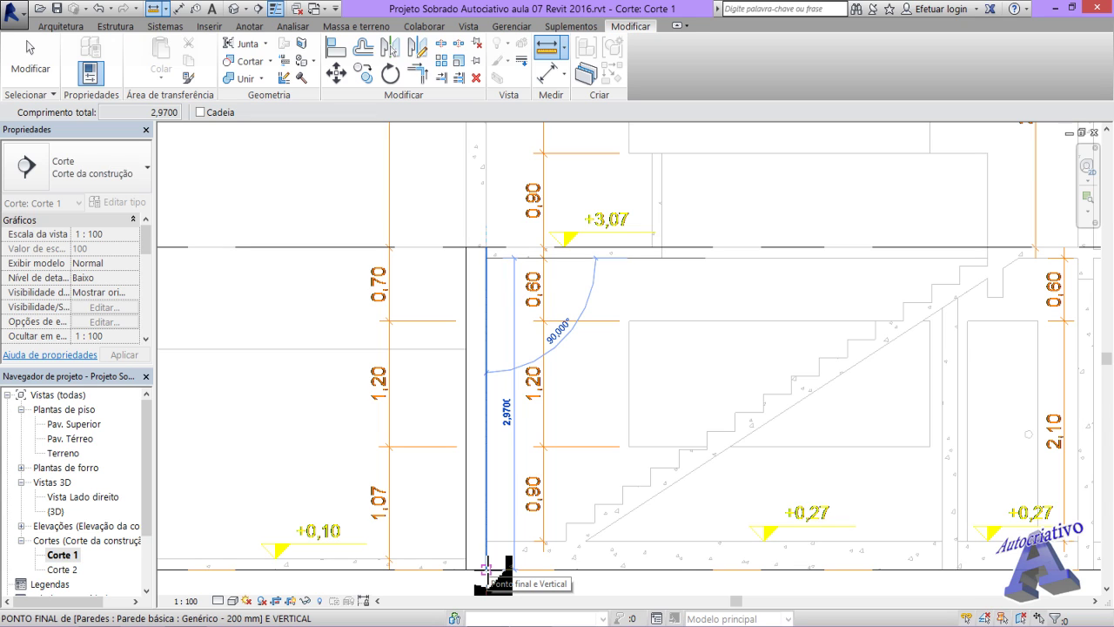
# - Open the Pav. Térreo floor plan and delete the existing wall between the Quintal and the Sala de Estar
pyautogui.press('Escape')
pyautogui.press('Escape')
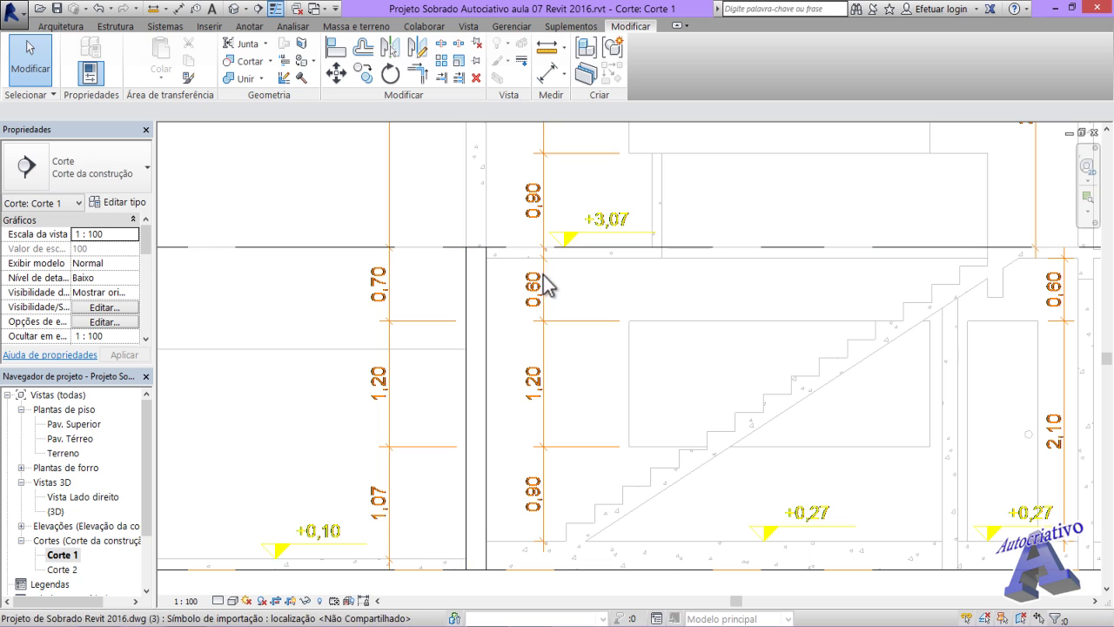
pyautogui.doubleClick(85, 441)
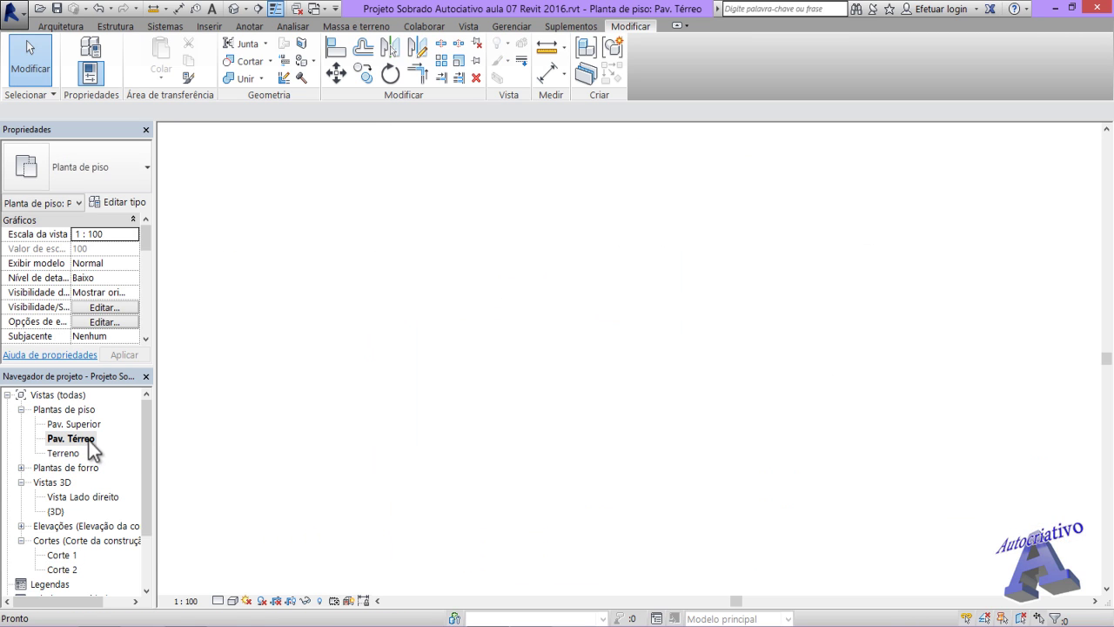
pyautogui.scroll(6, 498, 408)
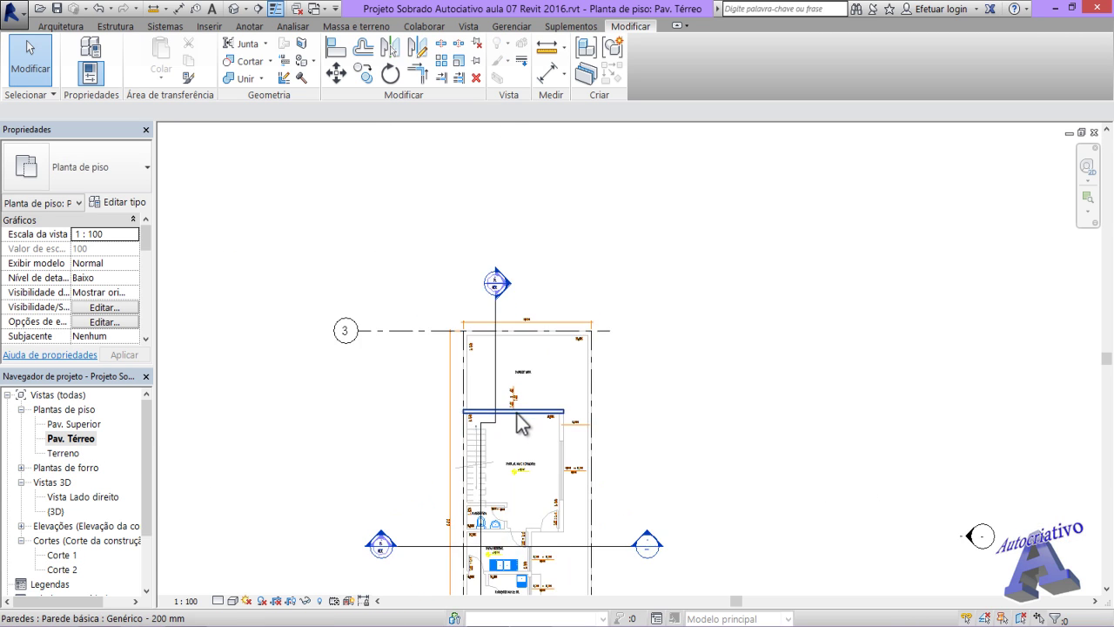
pyautogui.moveTo(547, 416); pyautogui.dragTo(537, 362, button='middle')
pyautogui.scroll(1, 537, 359)
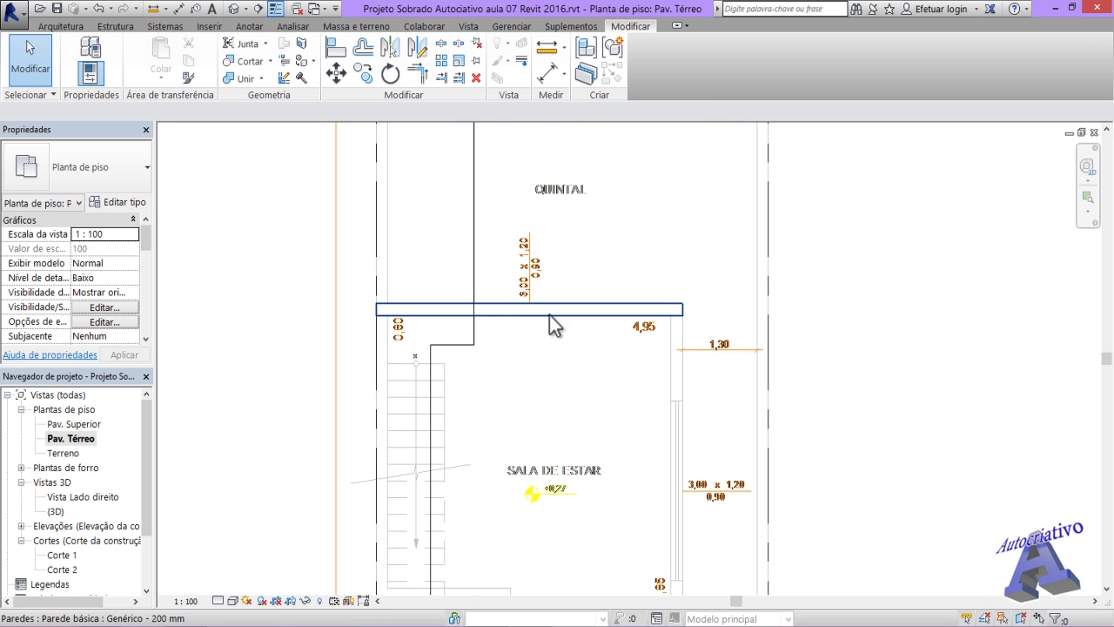
pyautogui.click(555, 348)
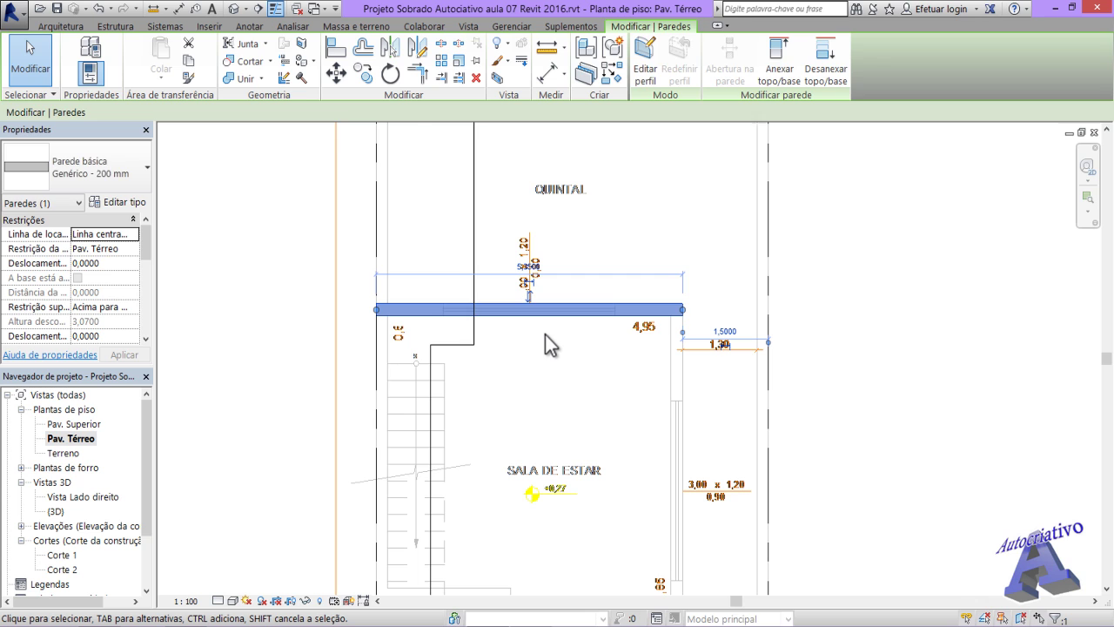
pyautogui.press('Escape')
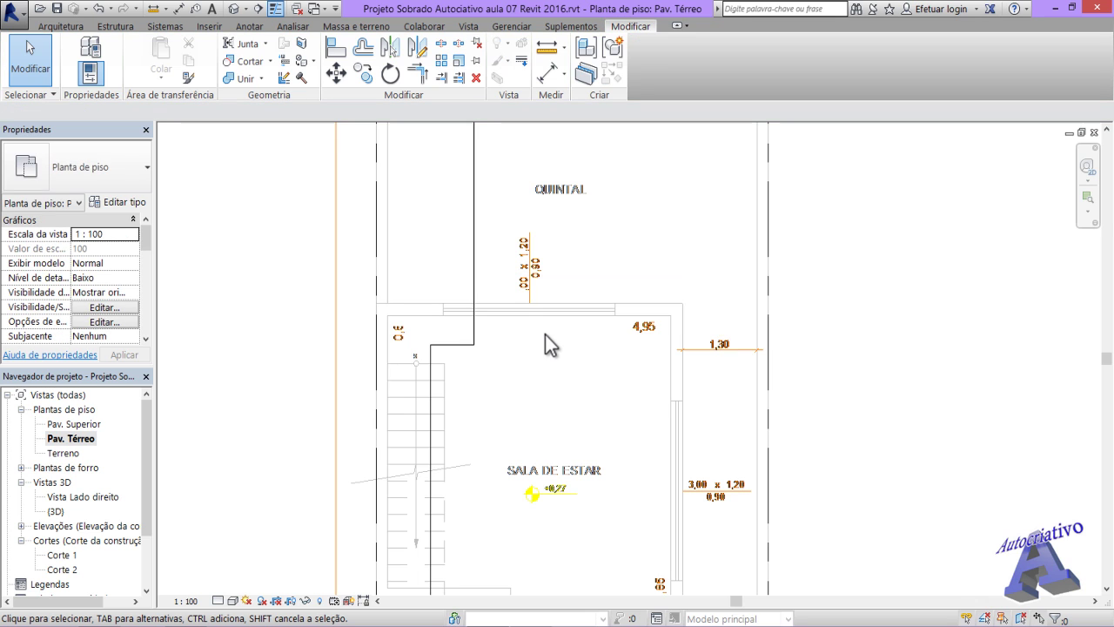
# - Draw a Genérico - 200 mm wall about 5,35 m long between the Quintal and the Sala de Estar, unconnected (Não conectado) with height 2,97
pyautogui.click(61, 26)
pyautogui.click(86, 58)
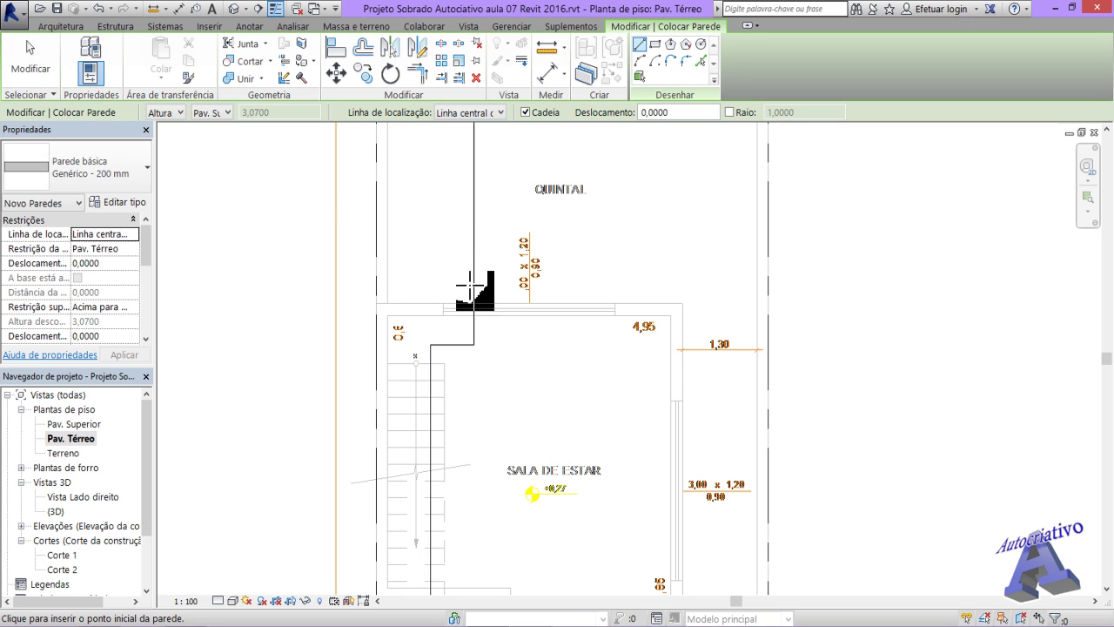
pyautogui.click(229, 112)
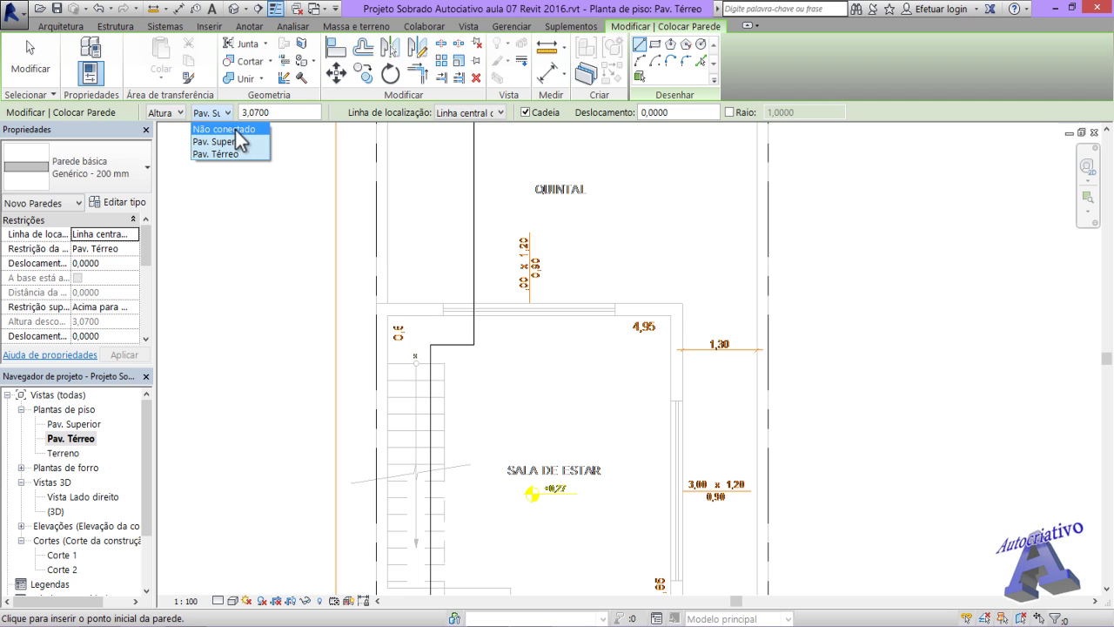
pyautogui.click(228, 129)
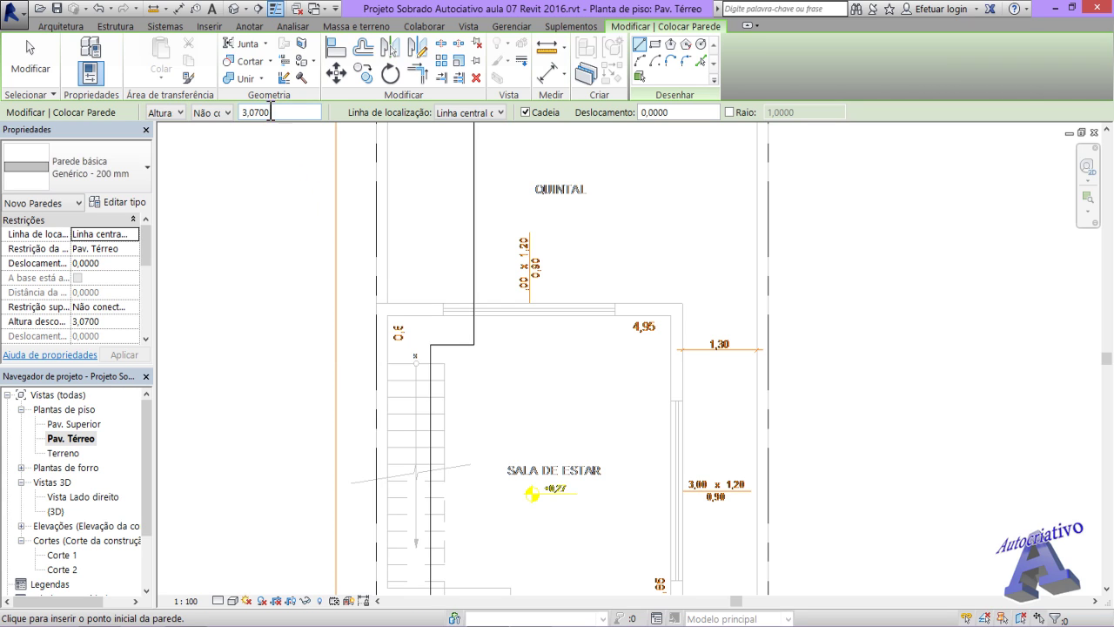
pyautogui.moveTo(249, 112); pyautogui.dragTo(241, 113)
pyautogui.click(376, 309)
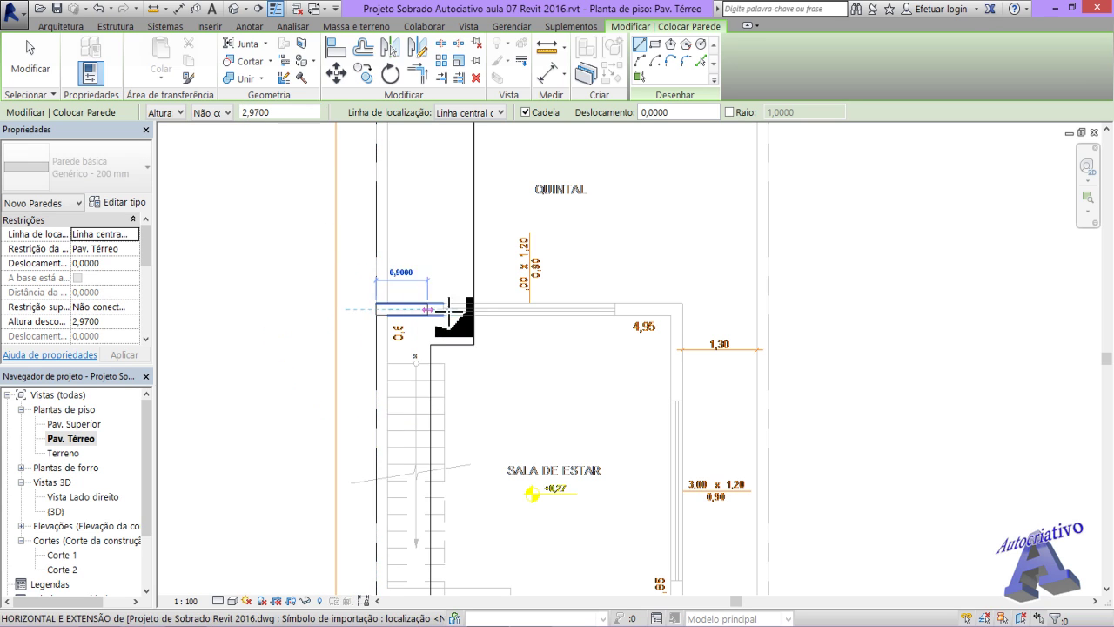
pyautogui.click(682, 309)
pyautogui.press('Escape')
pyautogui.scroll(-6, 618, 322)
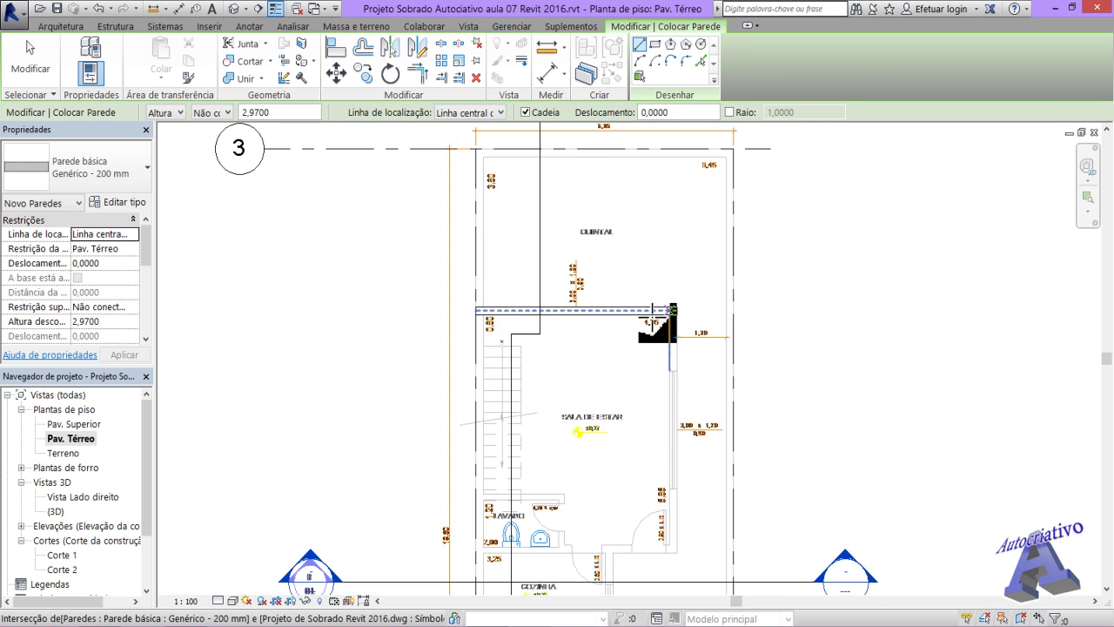
pyautogui.press('Escape')
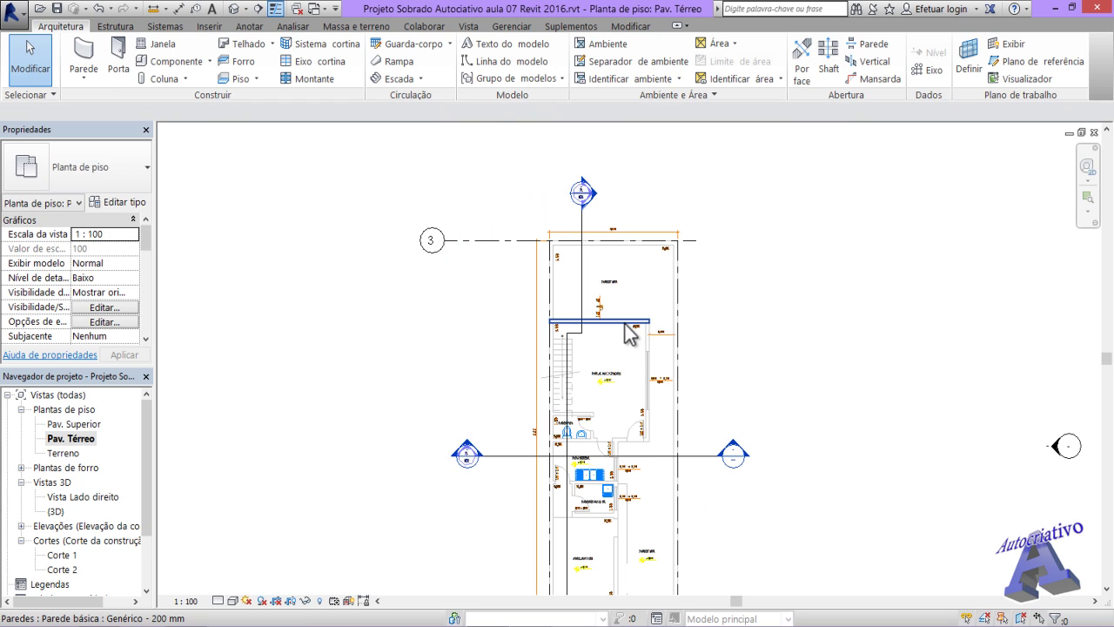
# - Open the Corte 2 section, select the new wall and examine its top edge against the underside of the upper slab
pyautogui.doubleClick(468, 448)
pyautogui.scroll(3, 537, 381)
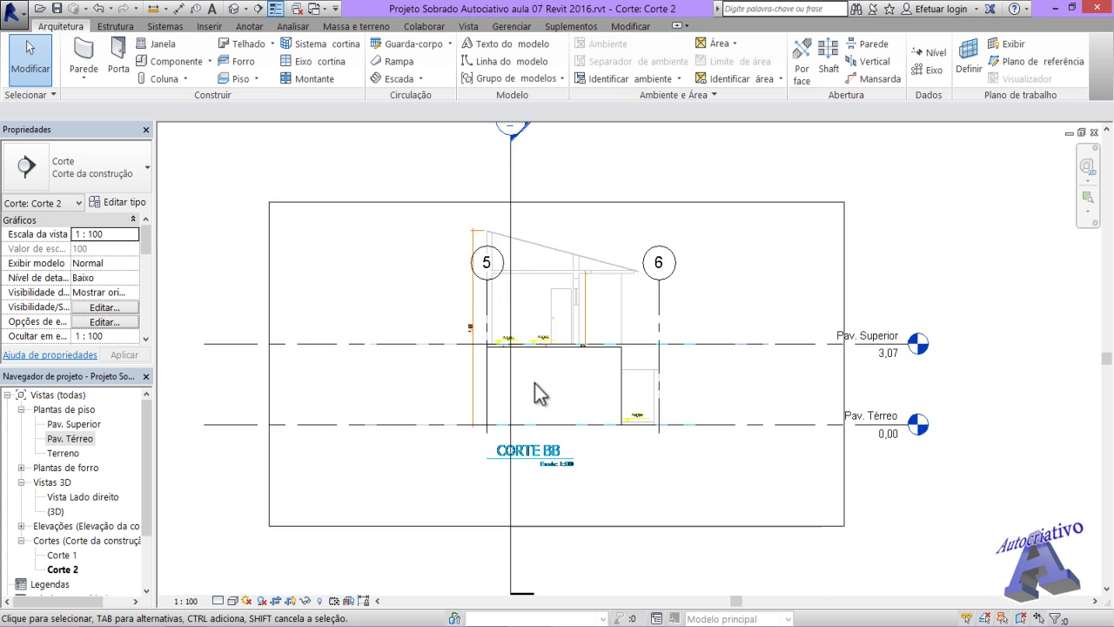
pyautogui.scroll(2, 541, 375)
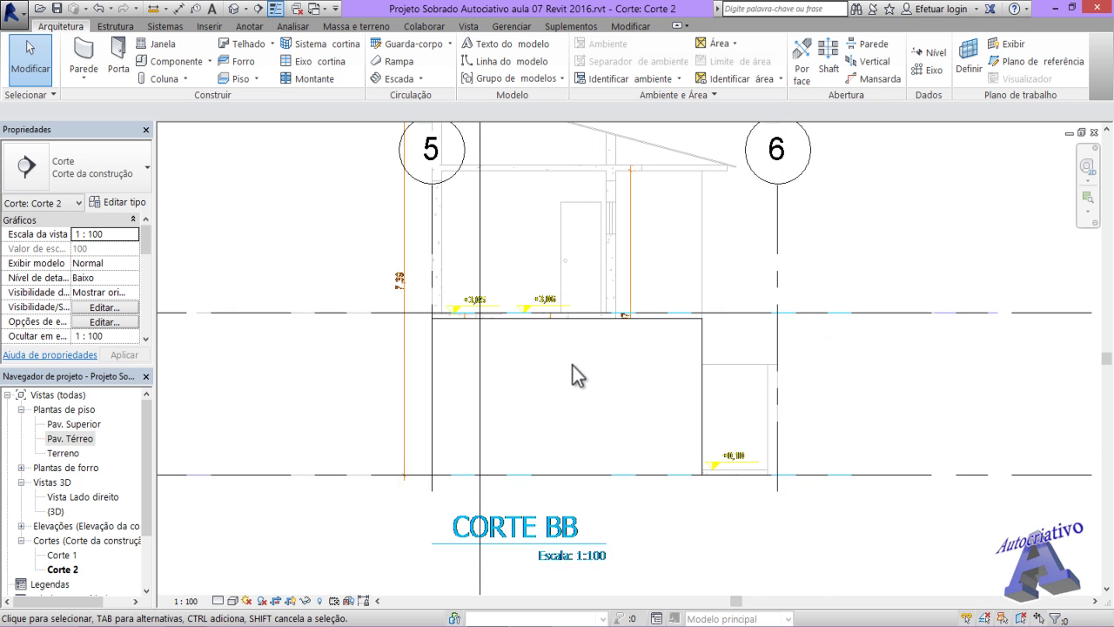
pyautogui.click(678, 334)
pyautogui.scroll(3, 618, 328)
pyautogui.scroll(2, 689, 315)
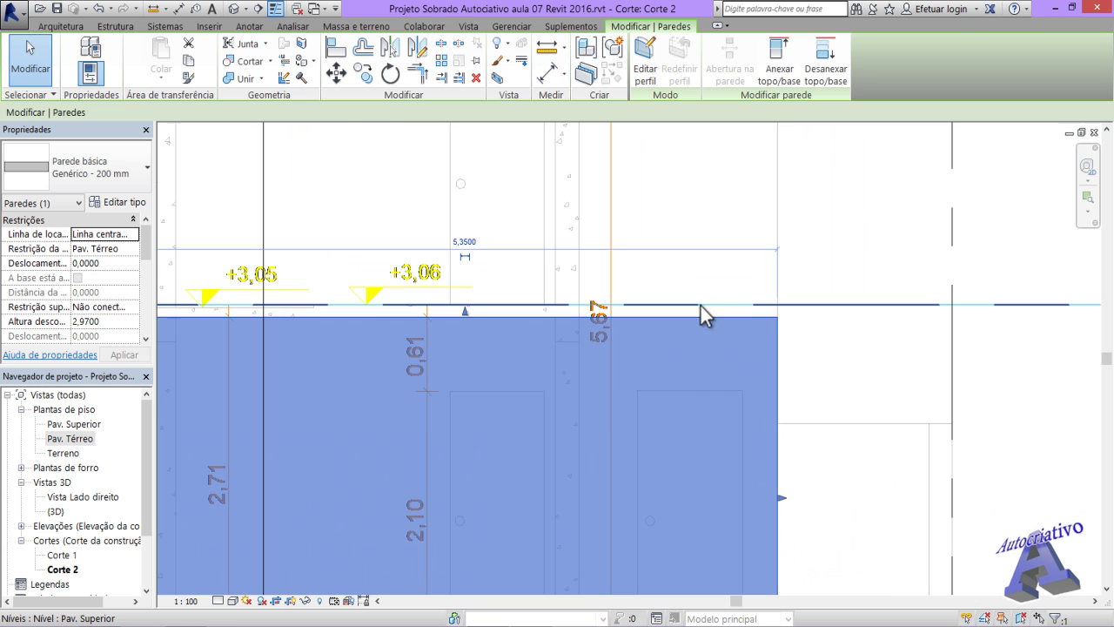
pyautogui.scroll(1, 757, 317)
pyautogui.moveTo(301, 320); pyautogui.dragTo(645, 366, button='middle')
pyautogui.scroll(3, 452, 306)
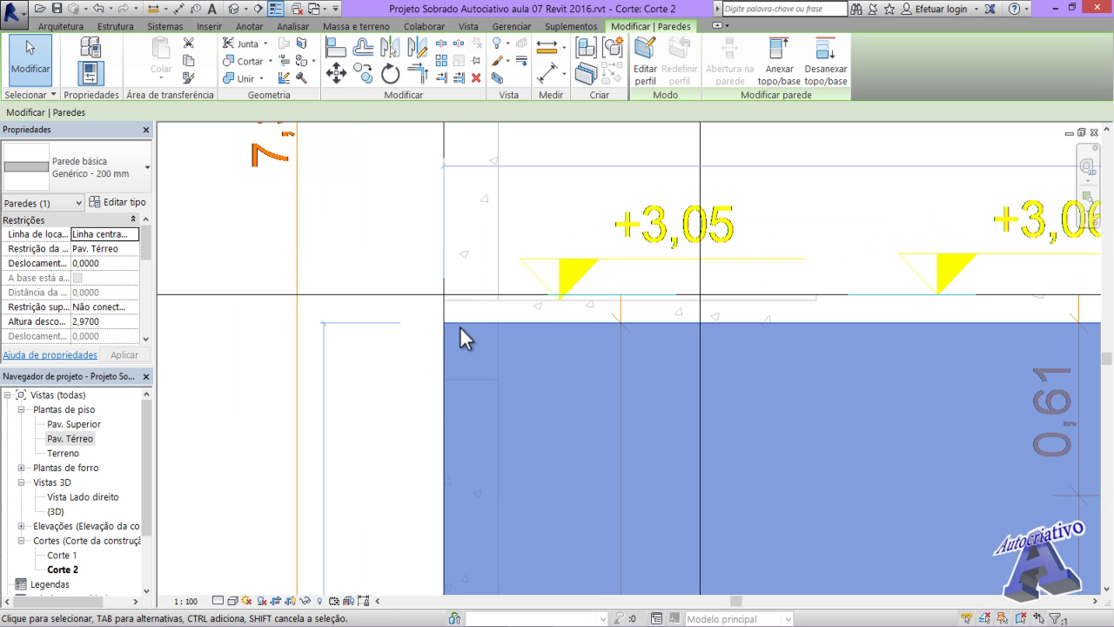
pyautogui.scroll(-2, 492, 337)
pyautogui.scroll(-6, 496, 344)
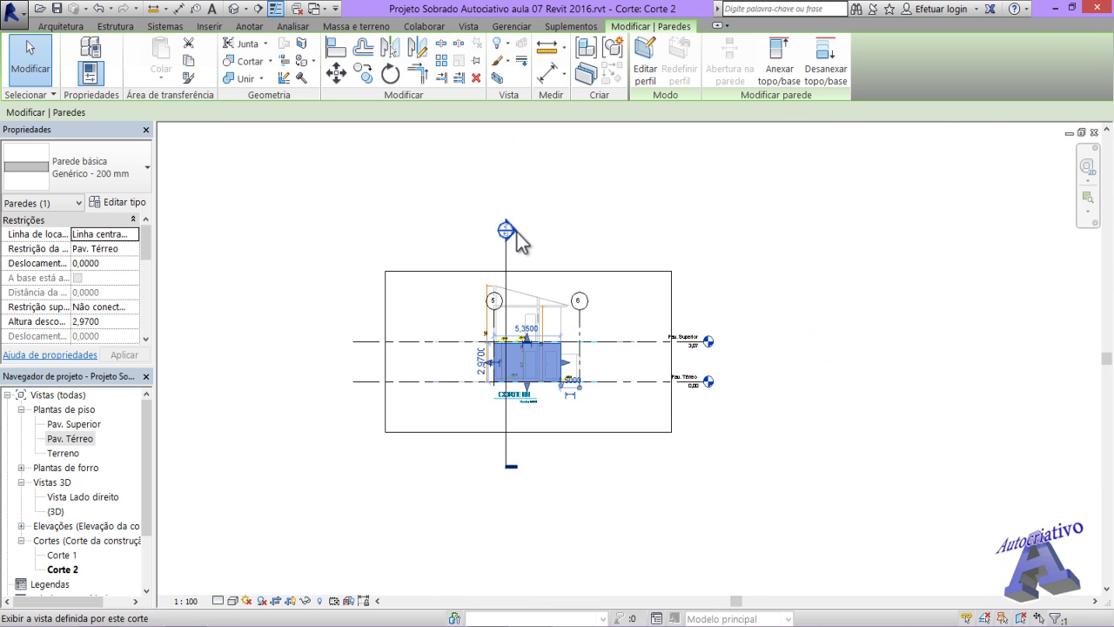
# - Open the Corte 1 section and inspect the new wall's top against the slab's underside
pyautogui.doubleClick(516, 232)
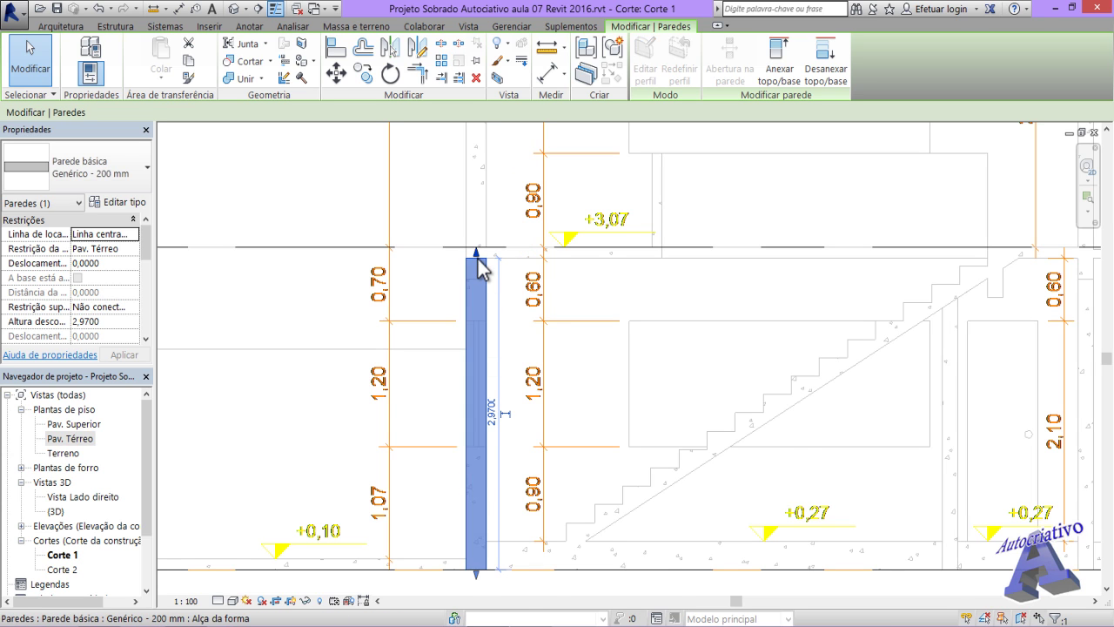
pyautogui.scroll(1, 477, 257)
pyautogui.scroll(3, 477, 257)
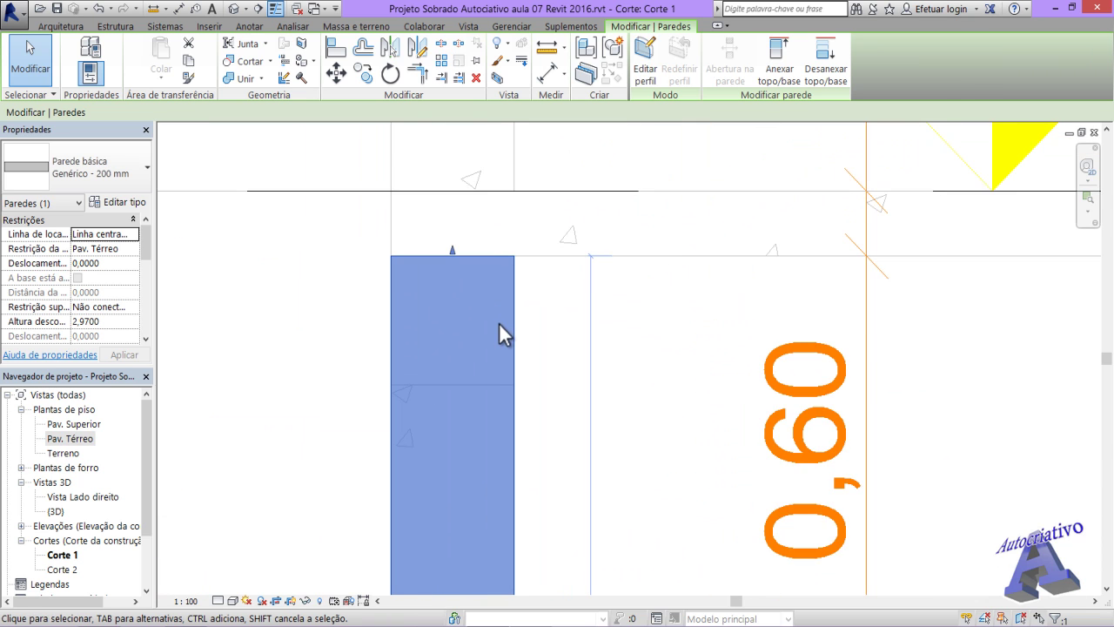
pyautogui.scroll(-2, 497, 328)
pyautogui.scroll(-6, 487, 344)
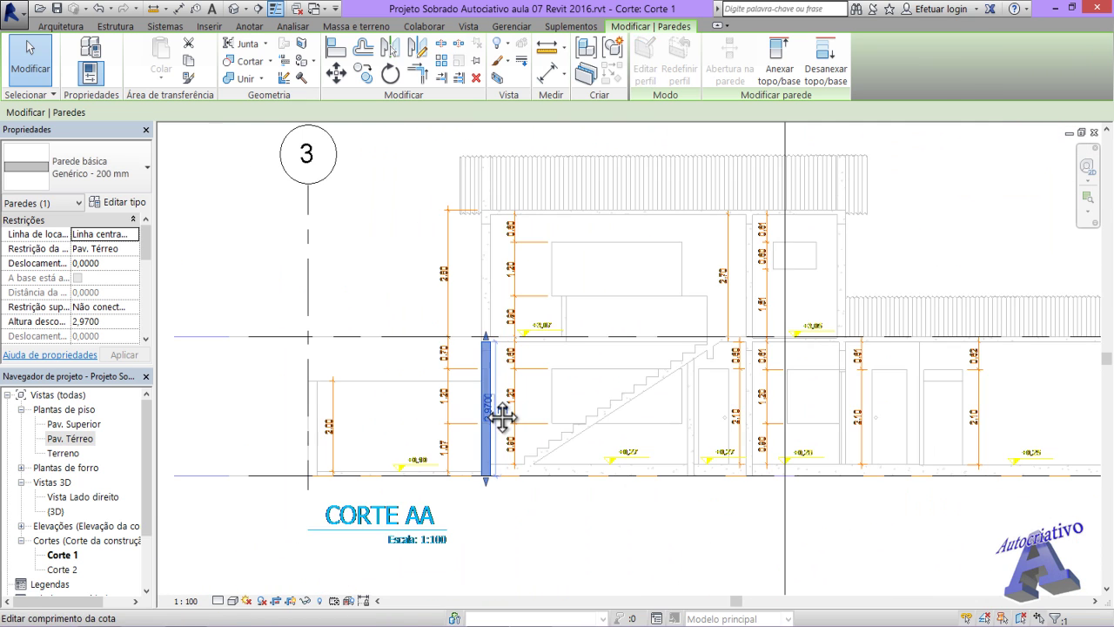
# - Examine the upper slab and ground-floor heights along the whole Corte AA drawing between axes 3 and 4
pyautogui.scroll(-3, 557, 418)
pyautogui.moveTo(722, 406); pyautogui.dragTo(598, 398, button='middle')
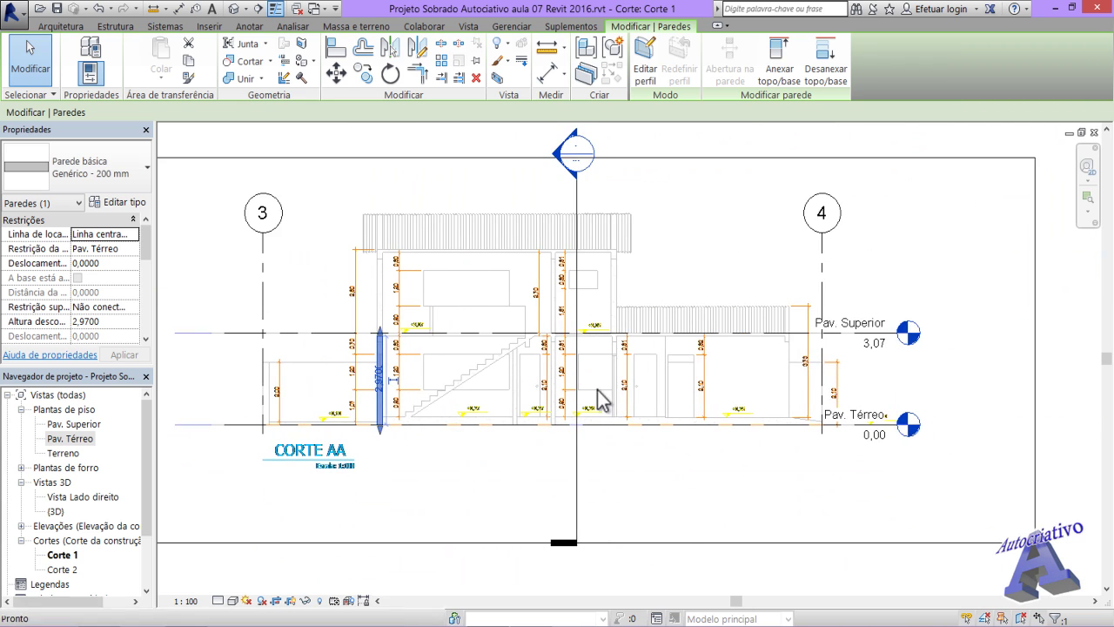
pyautogui.scroll(1, 598, 397)
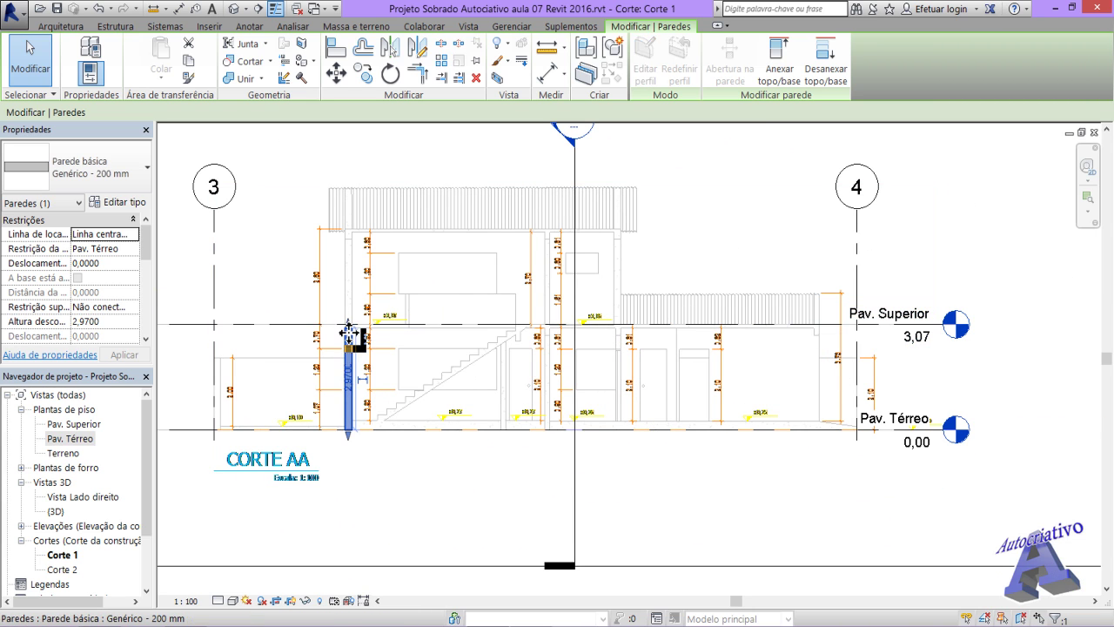
pyautogui.scroll(2, 365, 393)
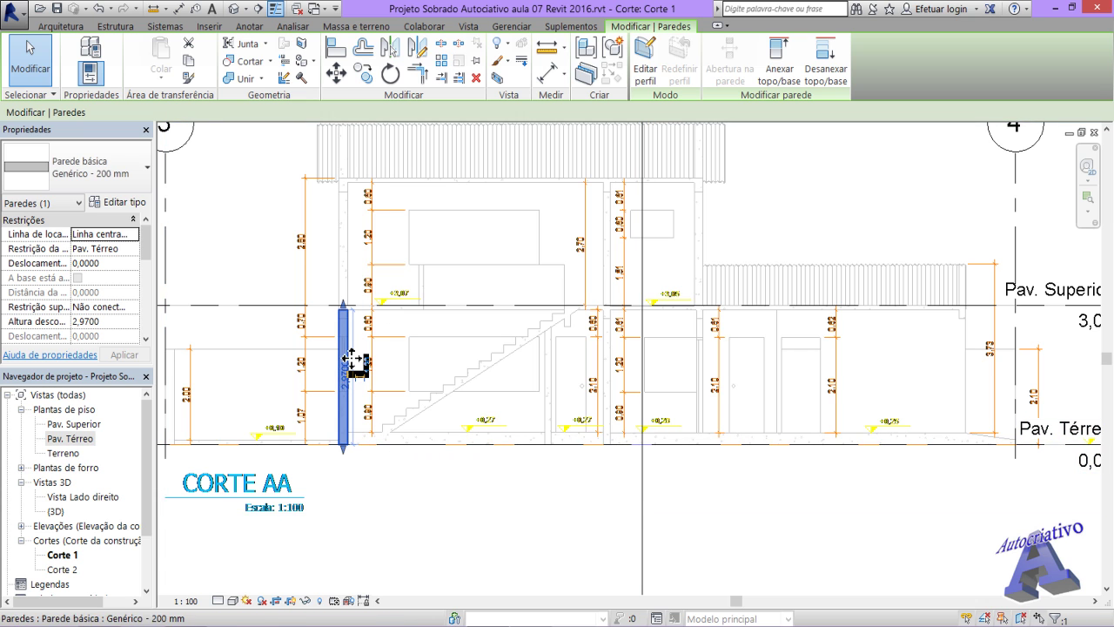
pyautogui.scroll(2, 353, 350)
pyautogui.moveTo(676, 304); pyautogui.dragTo(302, 306, button='middle')
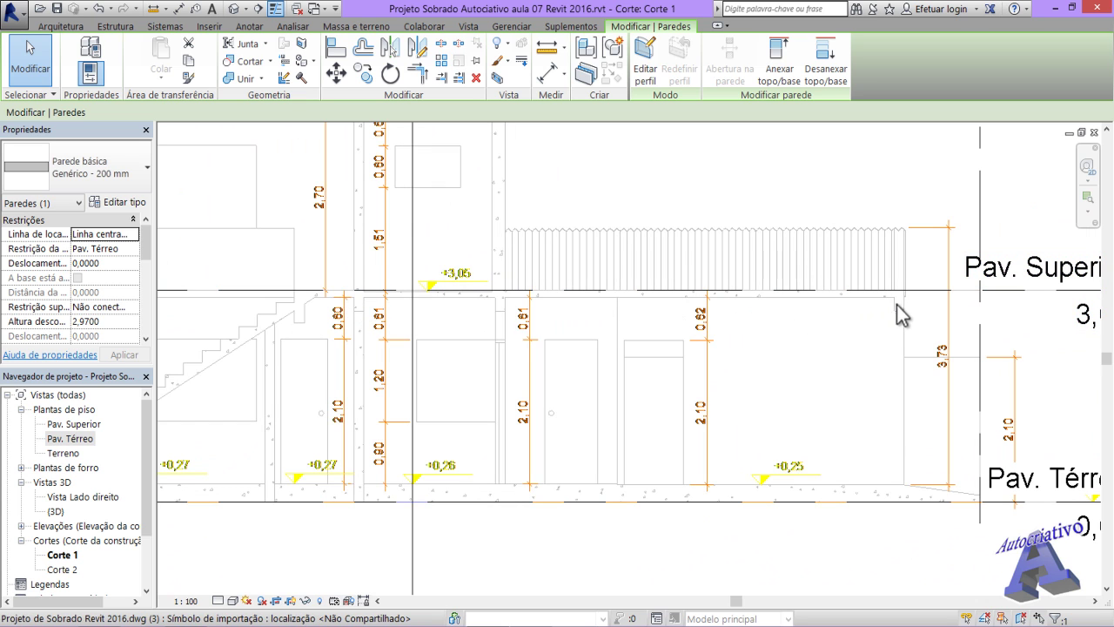
pyautogui.moveTo(343, 365); pyautogui.dragTo(826, 366, button='middle')
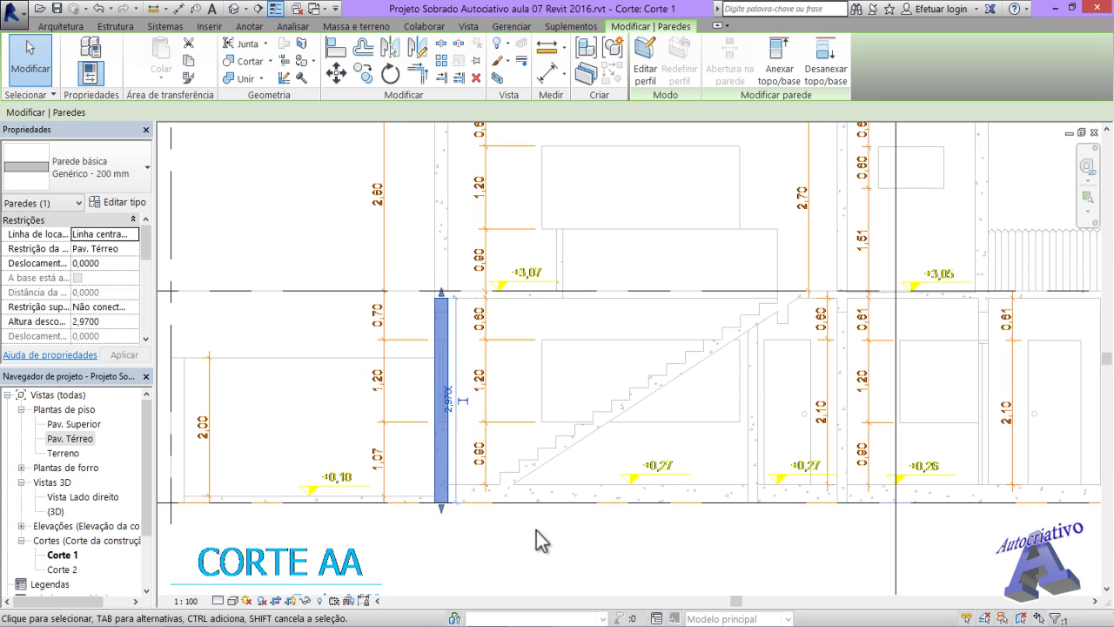
# - Return to the Pav. Térreo floor plan, clear the wall selection and review the wall's placement over the imported plan
pyautogui.doubleClick(83, 438)
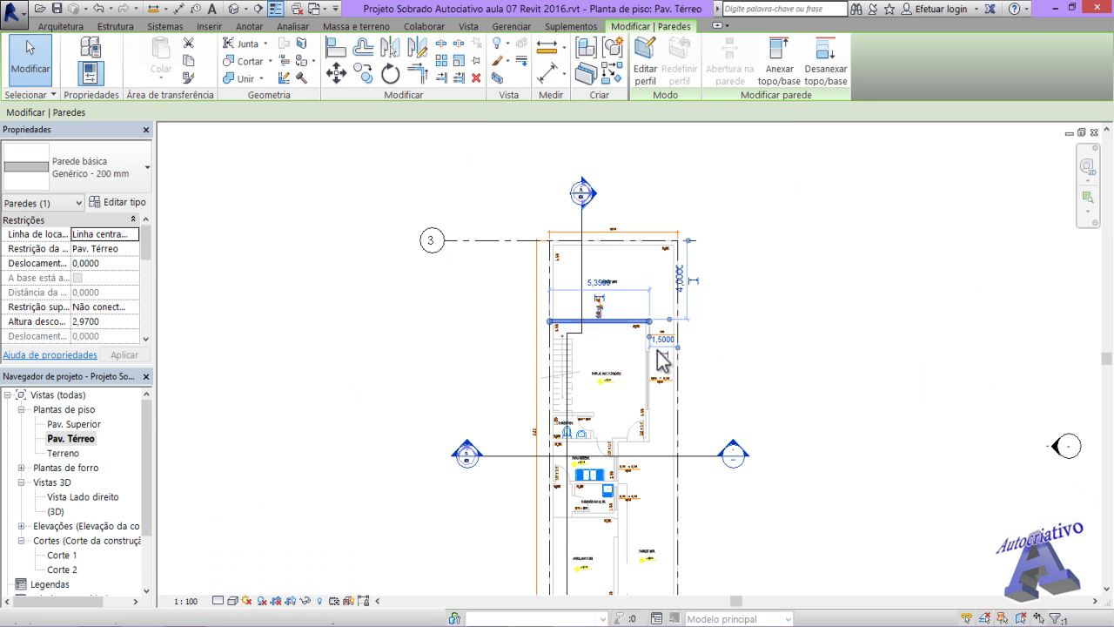
pyautogui.moveTo(667, 354); pyautogui.dragTo(606, 368, button='middle')
pyautogui.scroll(4, 523, 340)
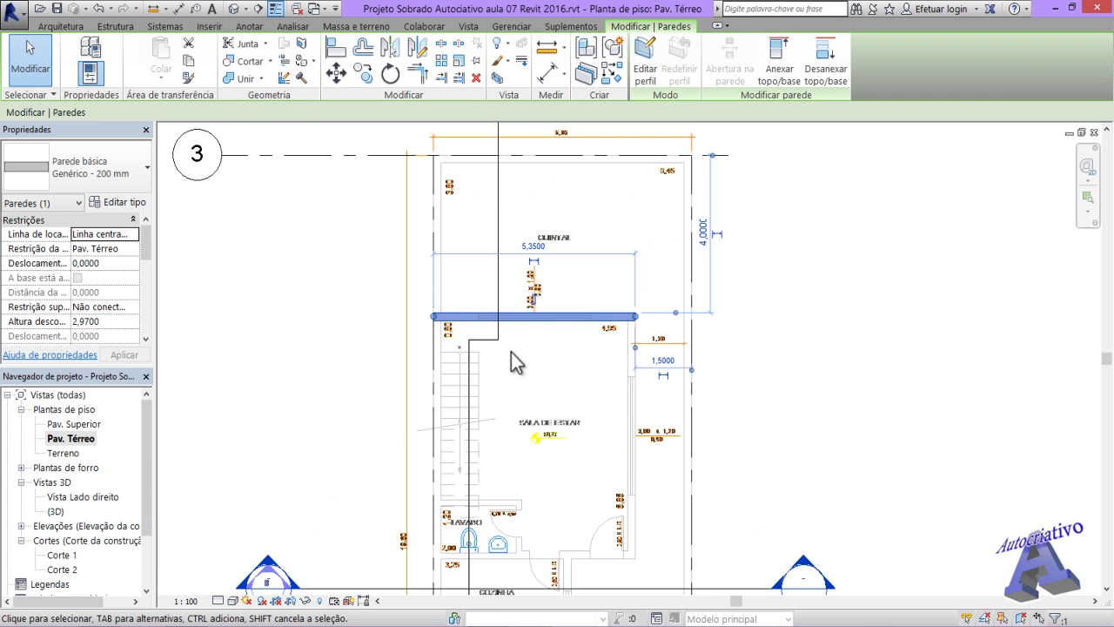
pyautogui.scroll(1, 513, 352)
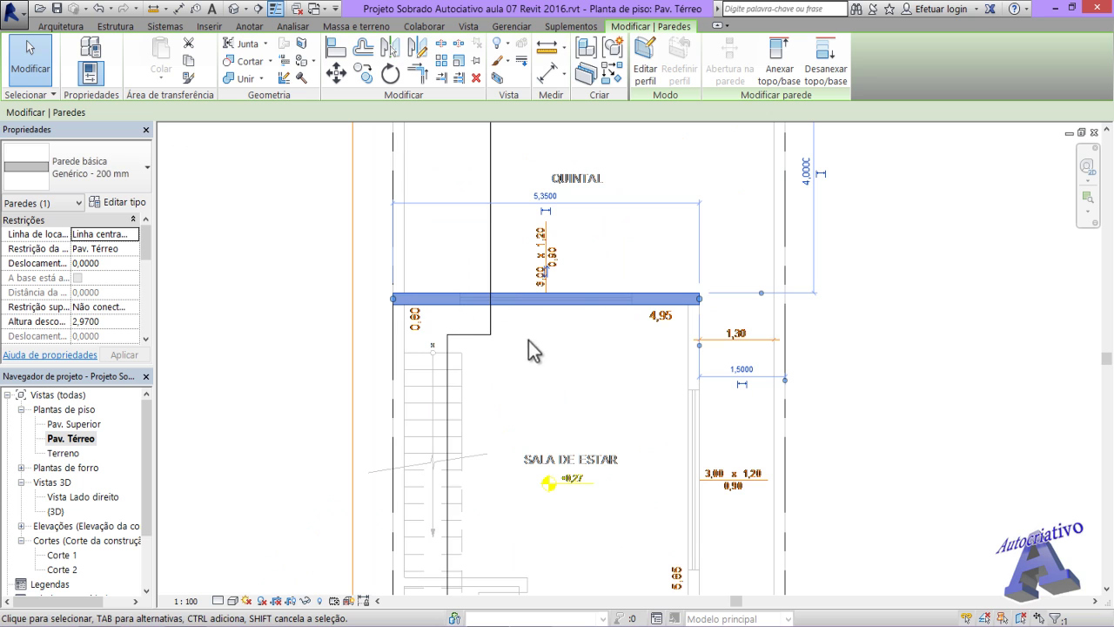
pyautogui.click(302, 300)
pyautogui.scroll(-4, 301, 298)
pyautogui.moveTo(301, 348); pyautogui.dragTo(581, 397, button='middle')
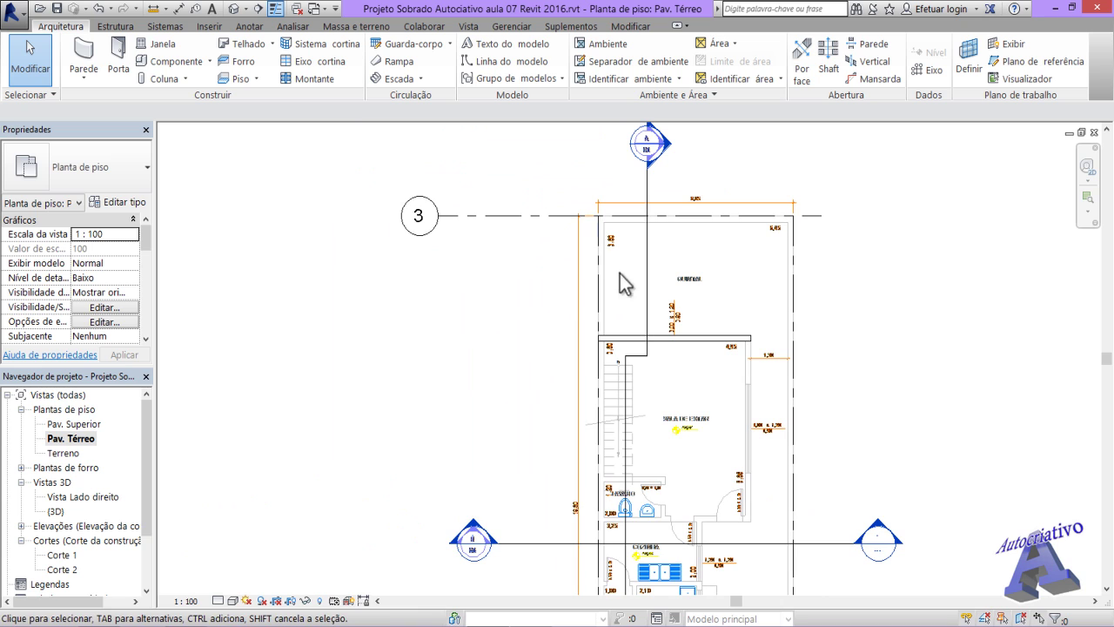
pyautogui.moveTo(514, 323); pyautogui.dragTo(413, 336, button='middle')
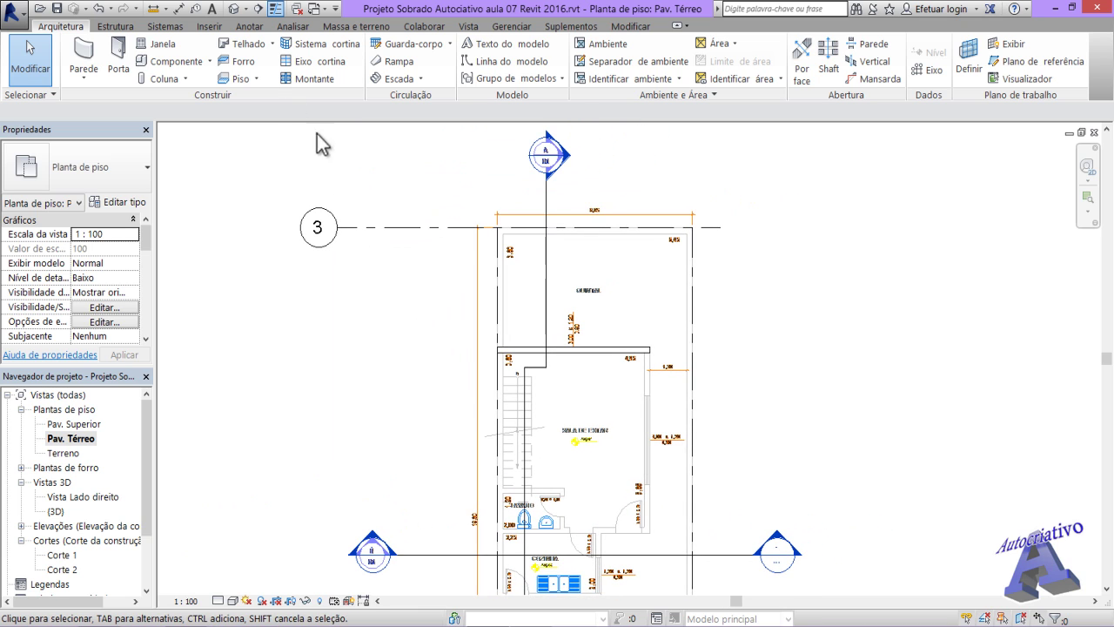
# - Open the 3D view and inspect the new wall's top and base against the two imported floor plans from several angles
pyautogui.click(235, 11)
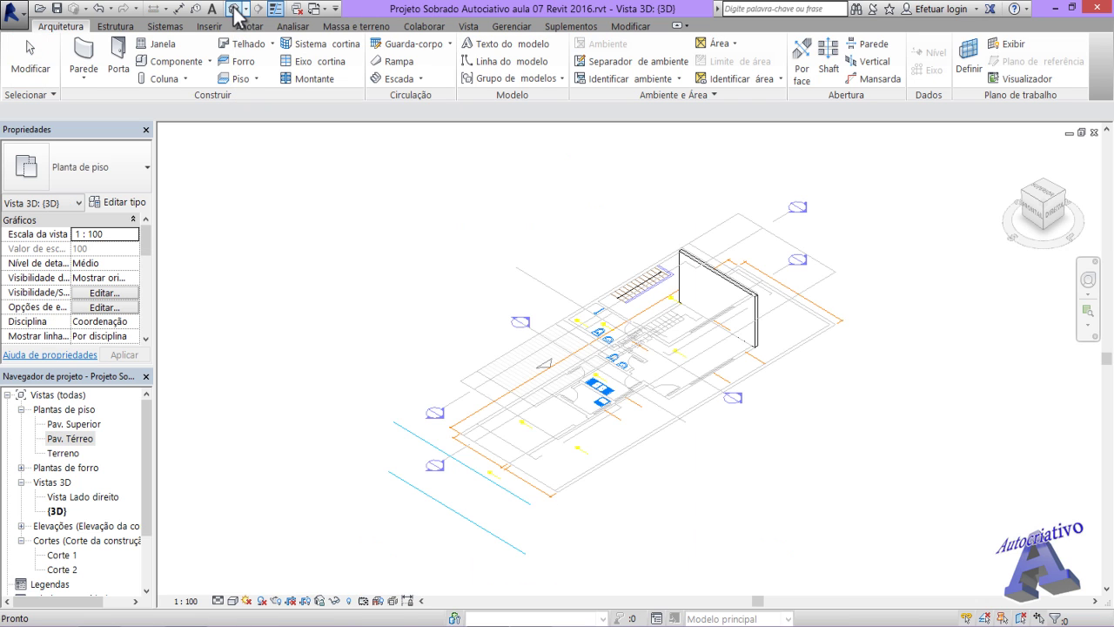
pyautogui.scroll(2, 758, 382)
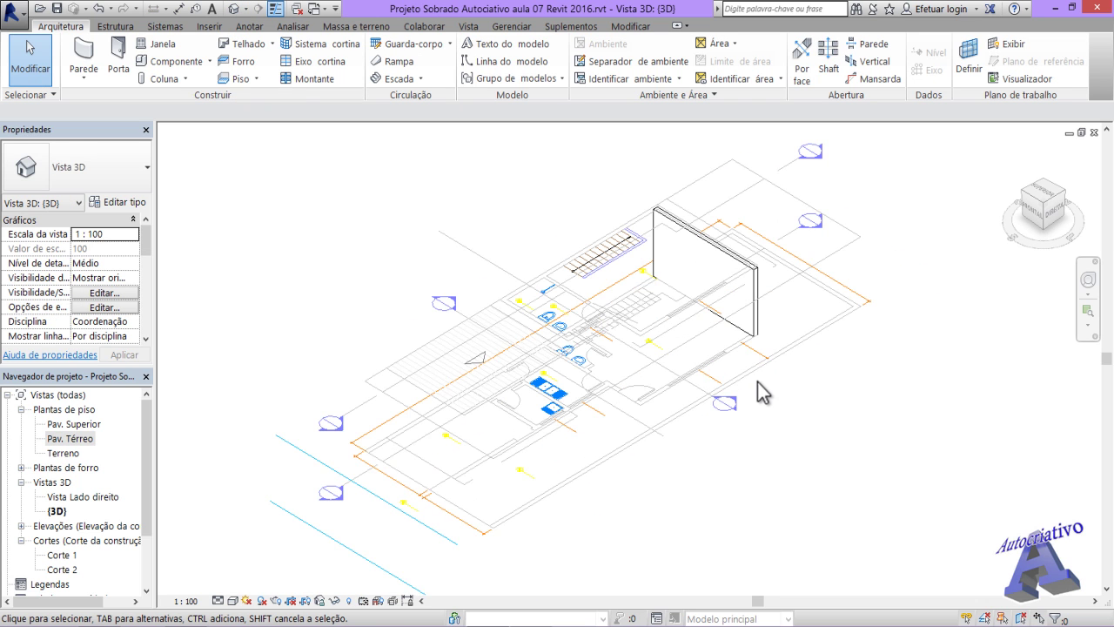
pyautogui.keyDown('shift'); pyautogui.moveTo(767, 429); pyautogui.dragTo(775, 319, button='middle'); pyautogui.keyUp('shift')
pyautogui.scroll(5, 744, 383)
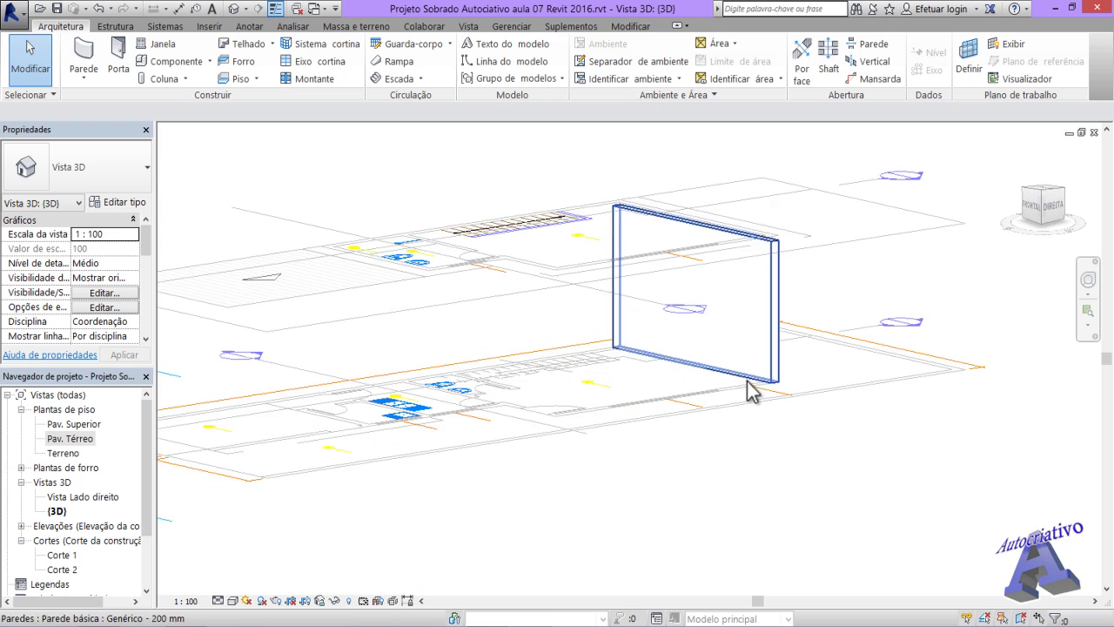
pyautogui.moveTo(740, 403); pyautogui.dragTo(714, 447, button='middle')
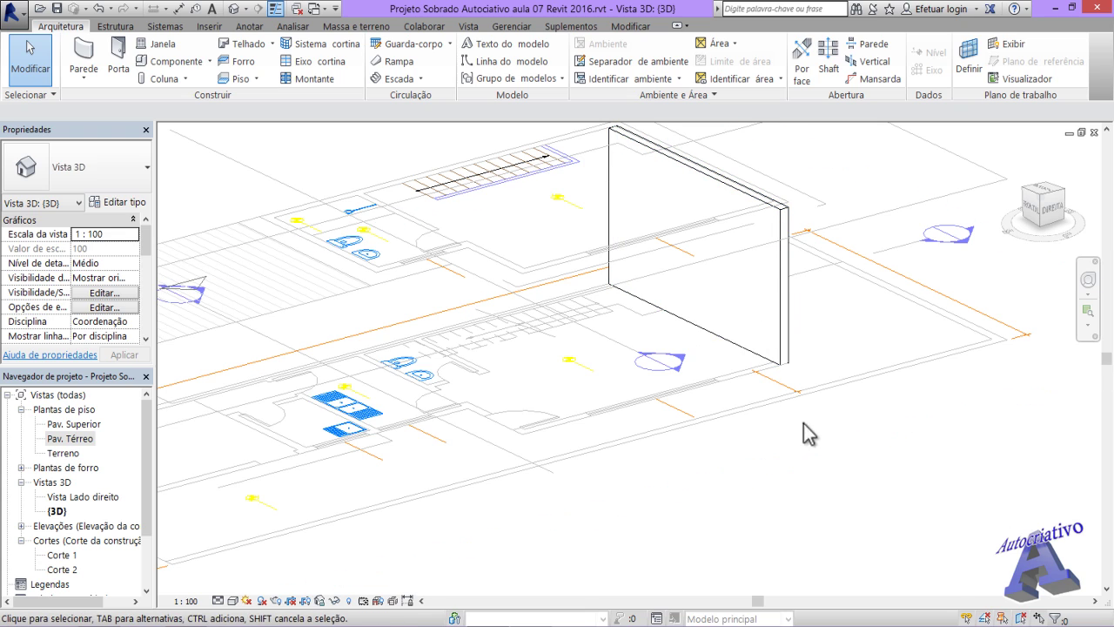
pyautogui.keyDown('shift'); pyautogui.moveTo(861, 487); pyautogui.dragTo(776, 375, button='middle'); pyautogui.keyUp('shift')
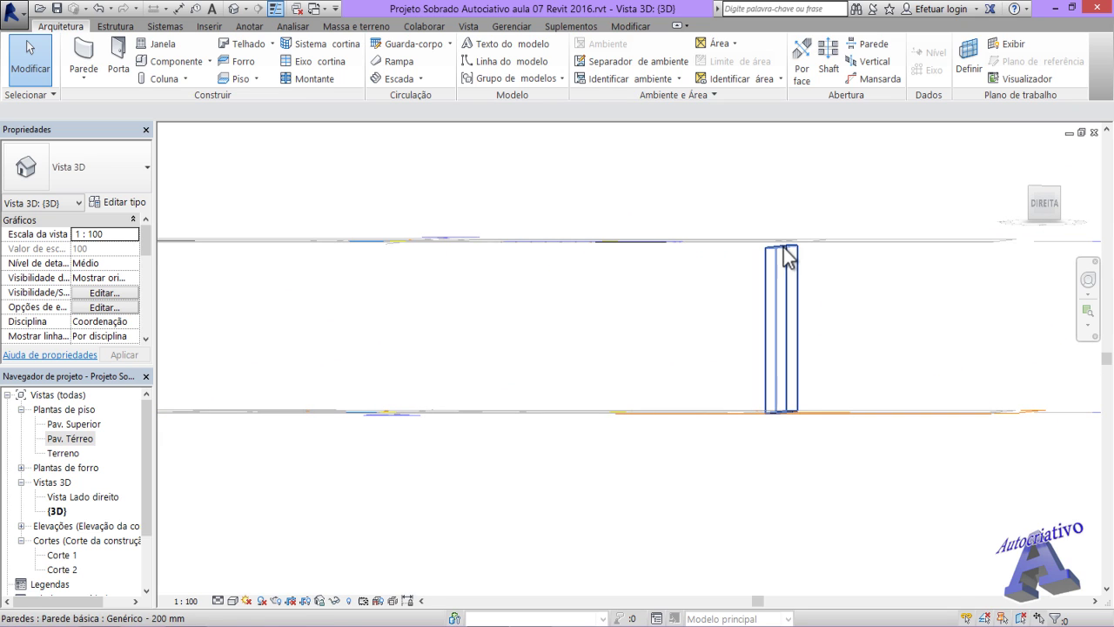
# - Examine the gap between the wall's top and the upper imported plan, then the wall's overall position over the ground-floor plan
pyautogui.scroll(2, 789, 244)
pyautogui.scroll(3, 791, 256)
pyautogui.keyDown('shift'); pyautogui.moveTo(804, 253); pyautogui.dragTo(816, 274, button='middle'); pyautogui.keyUp('shift')
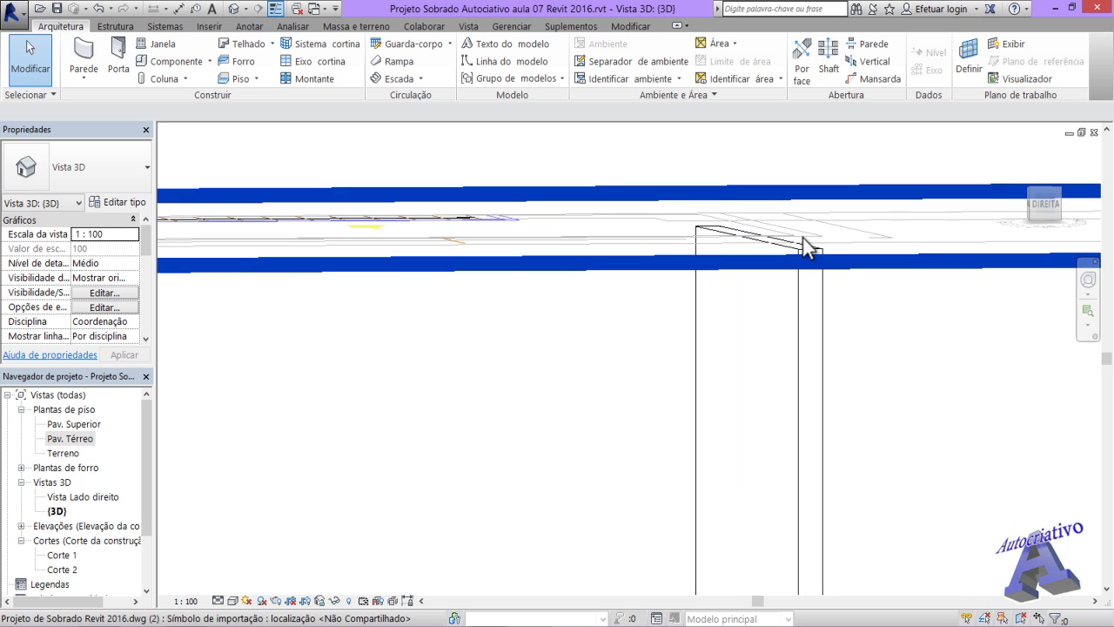
pyautogui.scroll(-5, 779, 348)
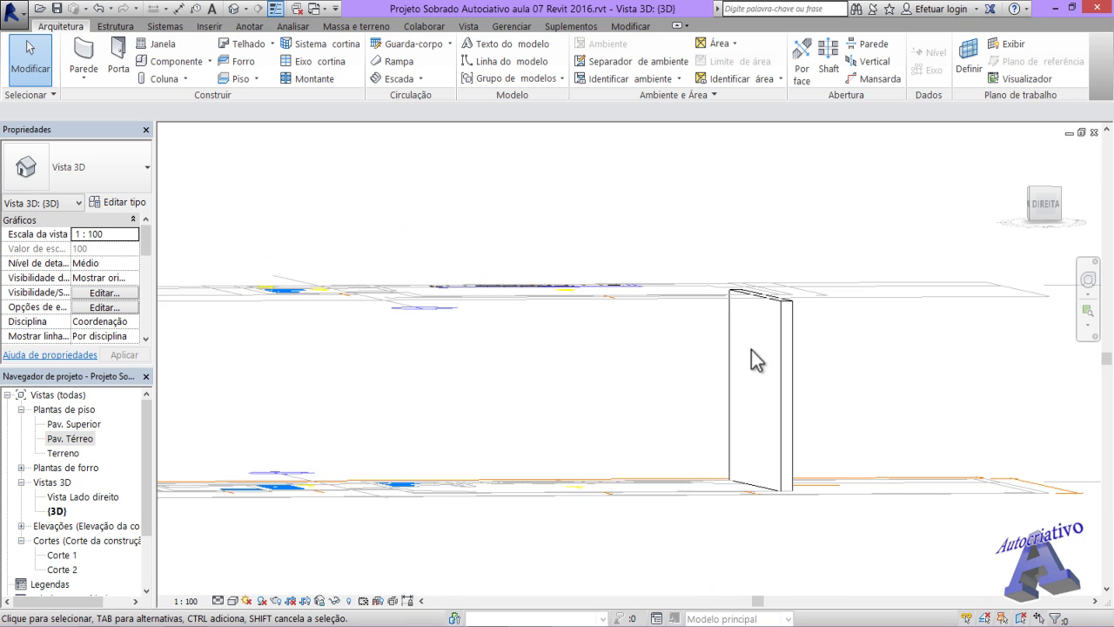
pyautogui.keyDown('shift'); pyautogui.moveTo(705, 371); pyautogui.dragTo(714, 507, button='middle'); pyautogui.keyUp('shift')
pyautogui.moveTo(587, 476); pyautogui.dragTo(706, 488, button='middle')
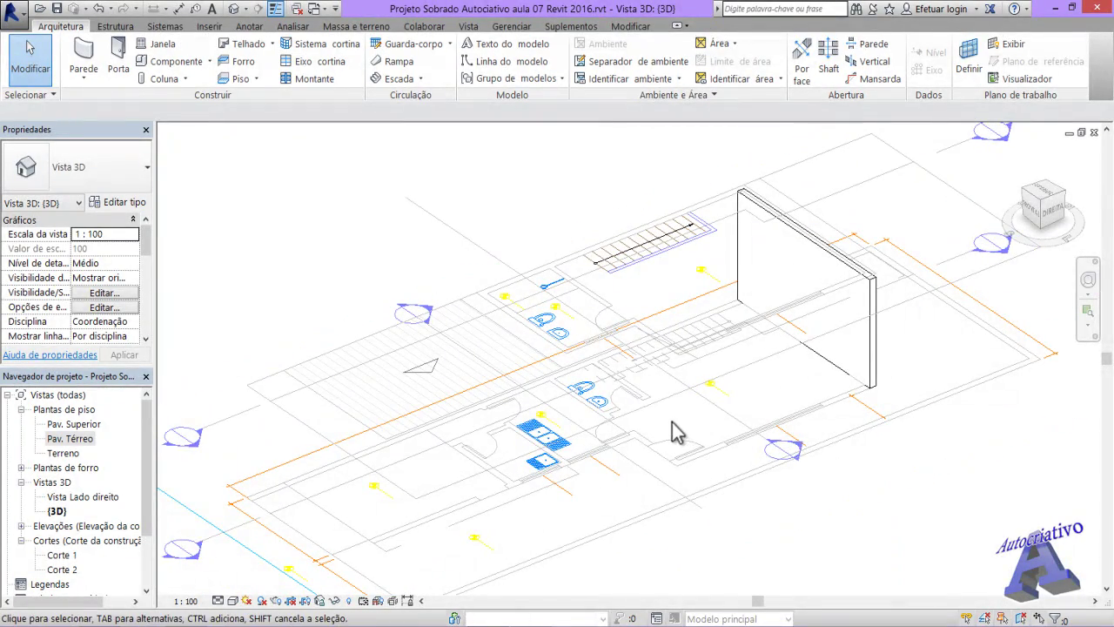
# - Return to the Pav. Térreo floor plan around the Quintal and Sala de Estar
pyautogui.doubleClick(74, 439)
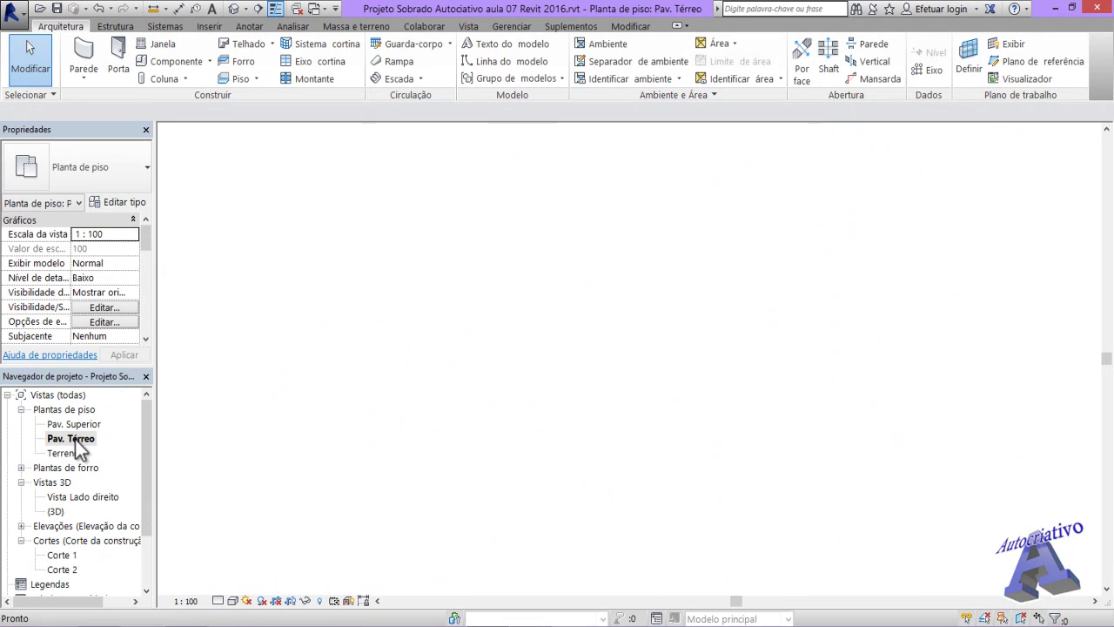
pyautogui.moveTo(548, 374); pyautogui.dragTo(548, 344, button='middle')
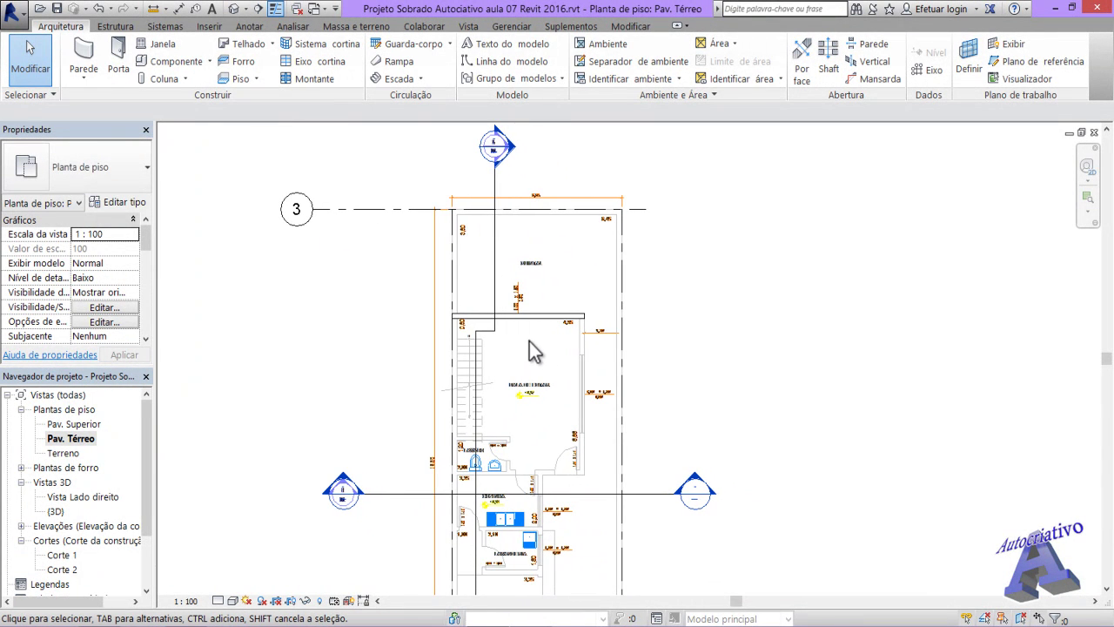
pyautogui.scroll(2, 531, 341)
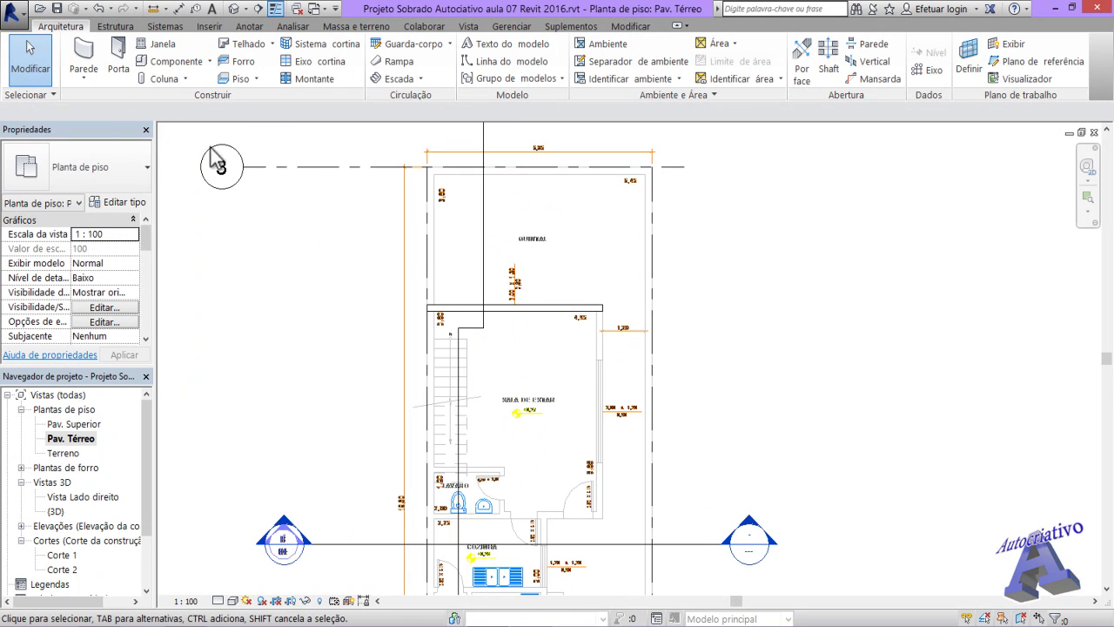
pyautogui.click(83, 54)
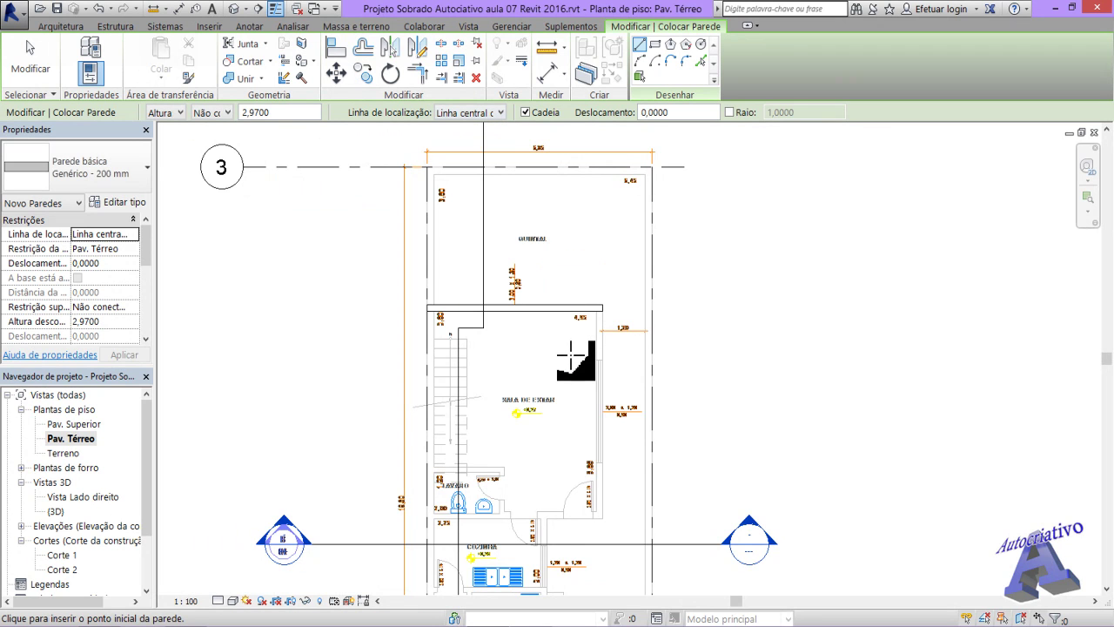
pyautogui.scroll(4, 572, 357)
pyautogui.moveTo(495, 351); pyautogui.dragTo(442, 438, button='middle')
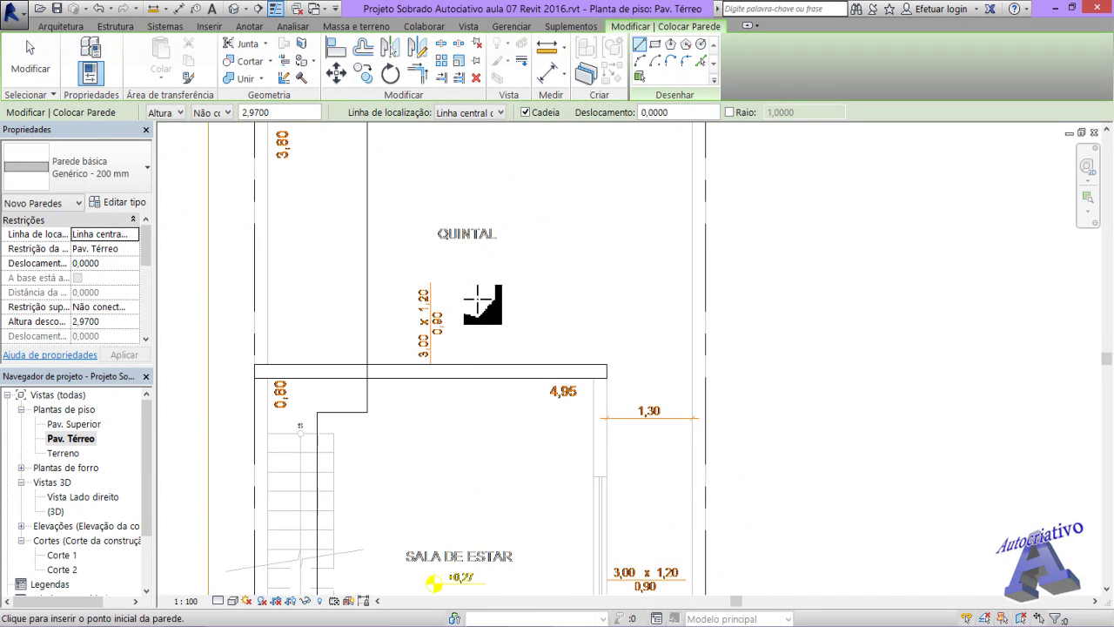
pyautogui.click(501, 113)
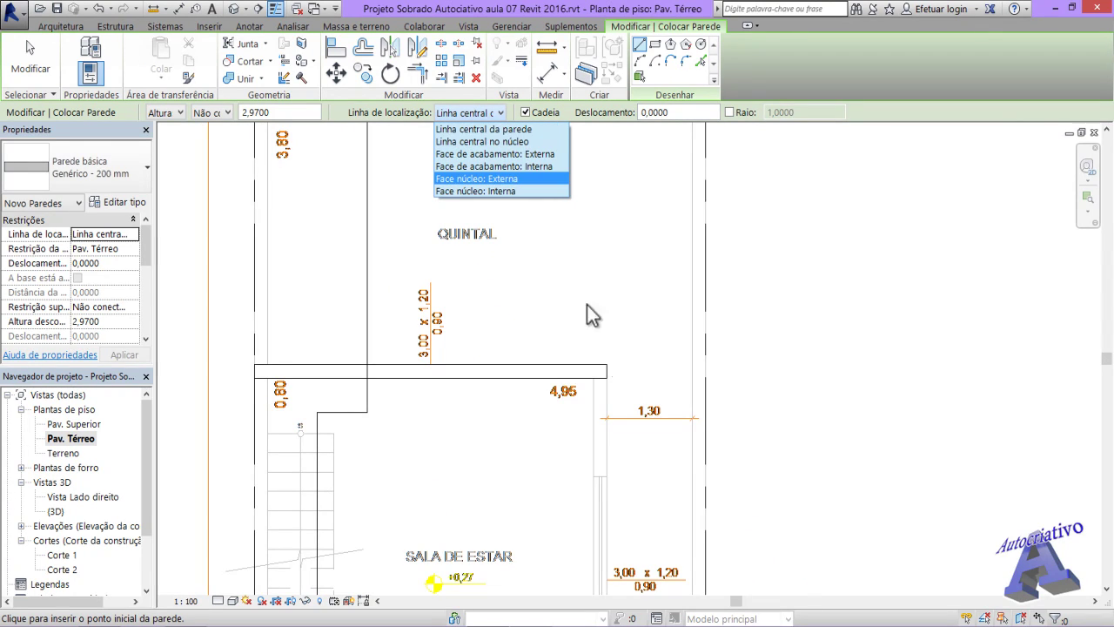
pyautogui.click(520, 129)
pyautogui.click(600, 369)
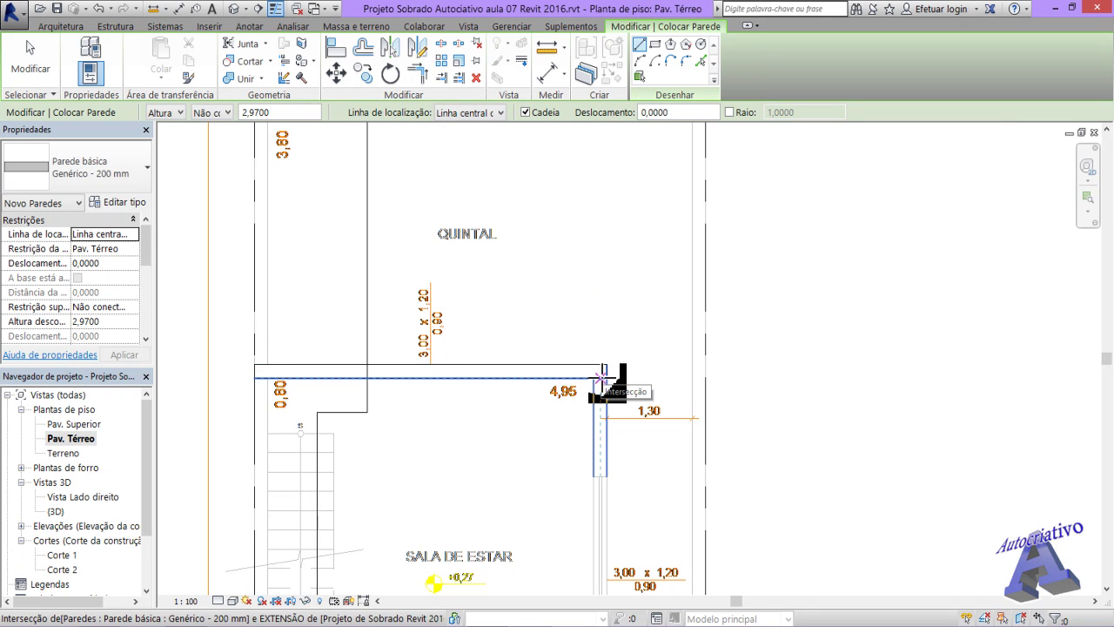
pyautogui.scroll(4, 600, 370)
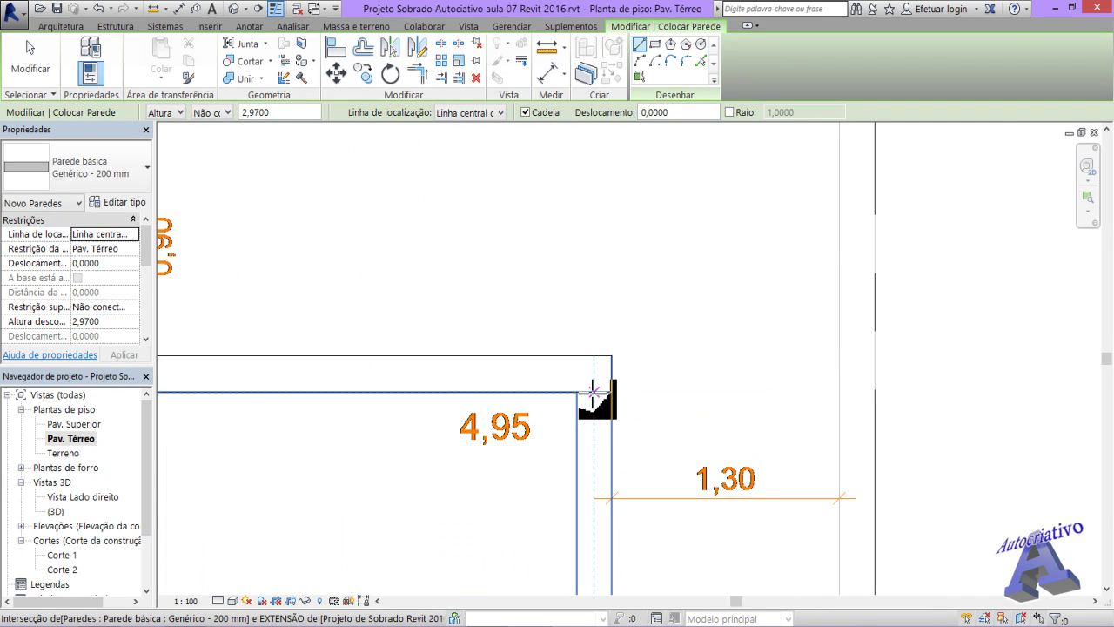
pyautogui.click(594, 392)
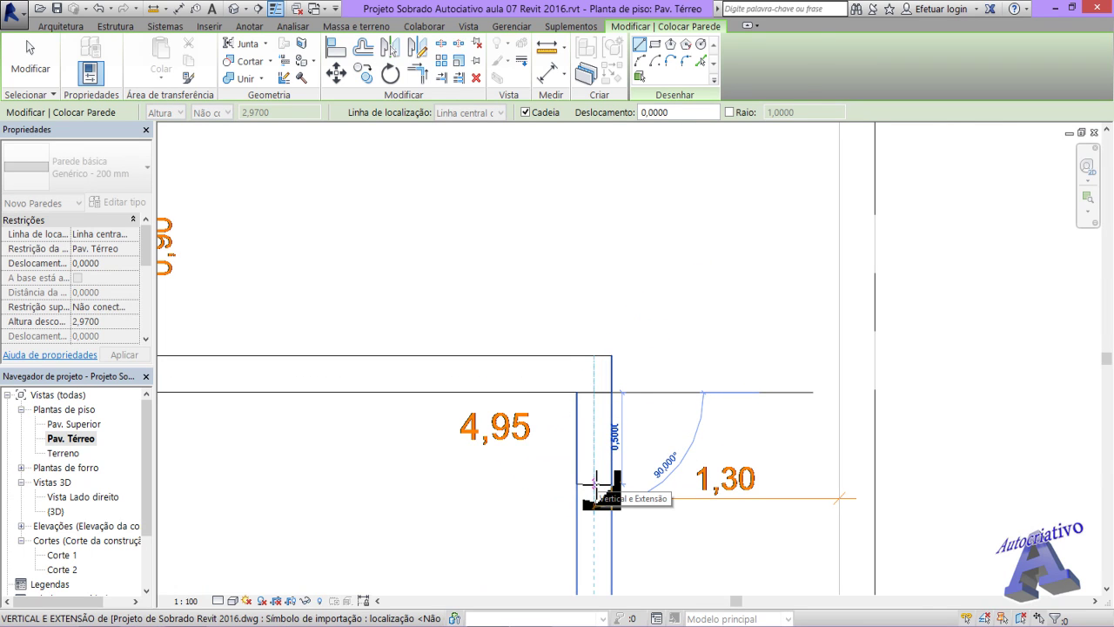
pyautogui.press('Escape')
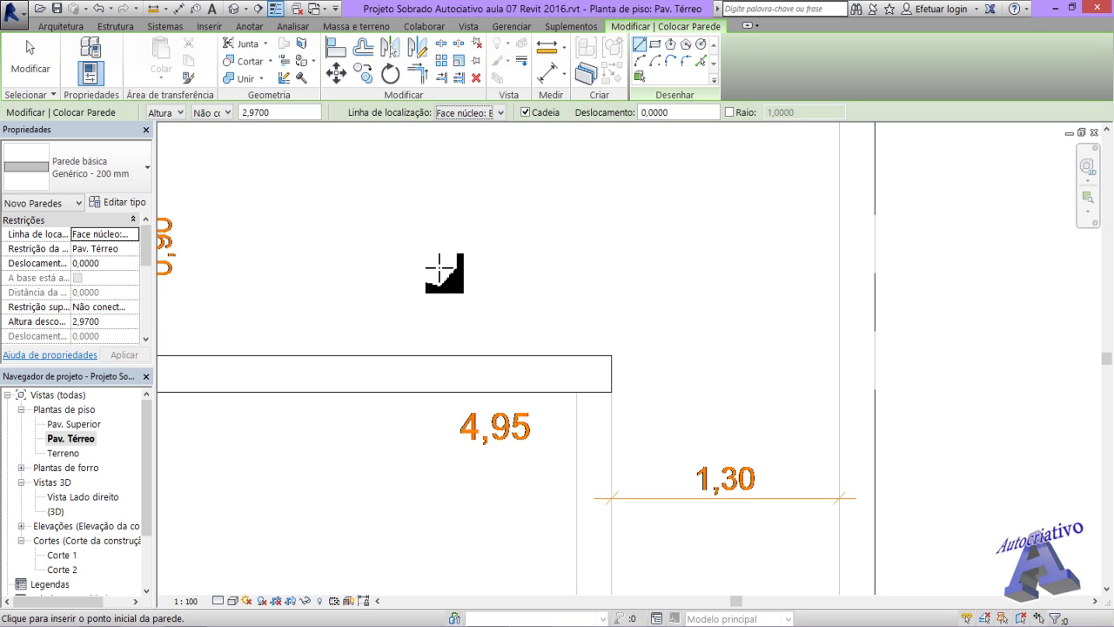
# - Draw a short horizontal test wall in the Quintal with the location line Face núcleo: Externa
pyautogui.click(441, 231)
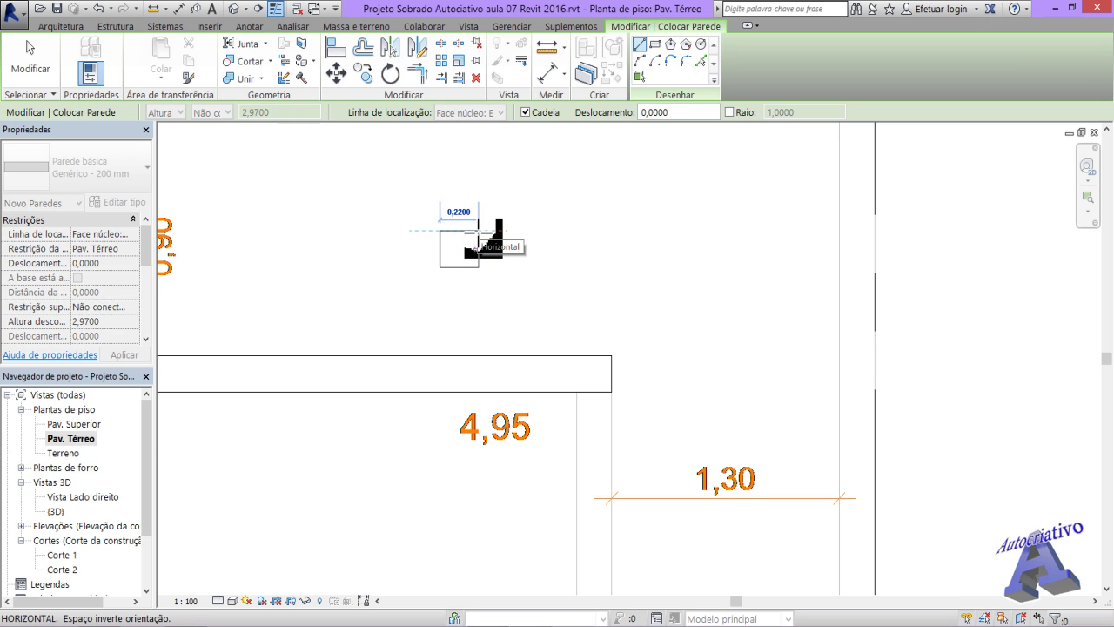
pyautogui.scroll(2, 478, 232)
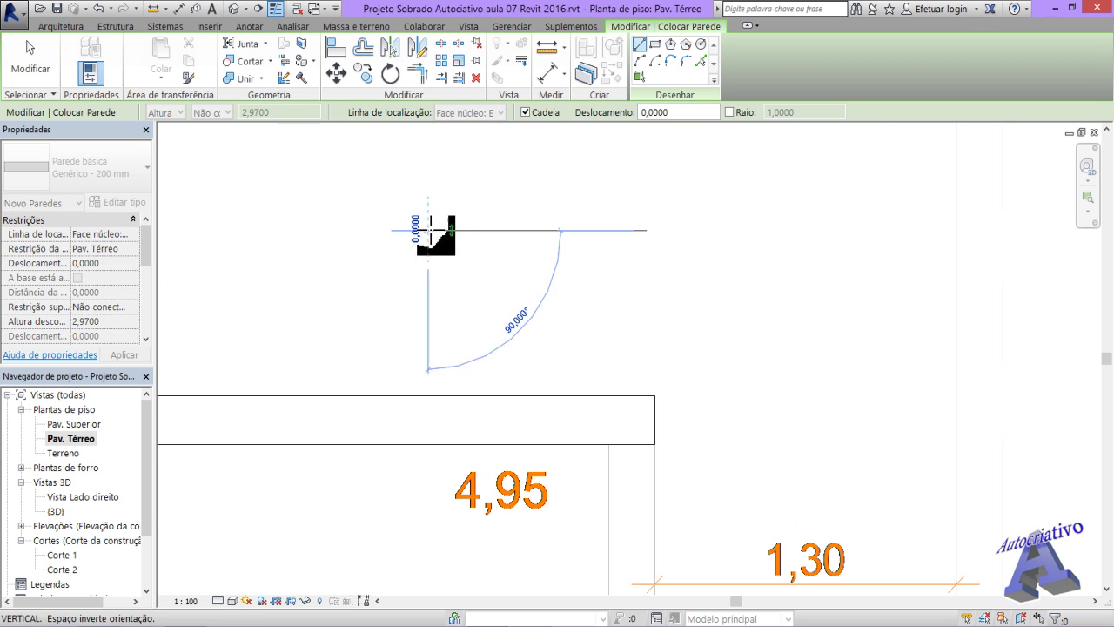
pyautogui.click(567, 230)
pyautogui.press('Escape')
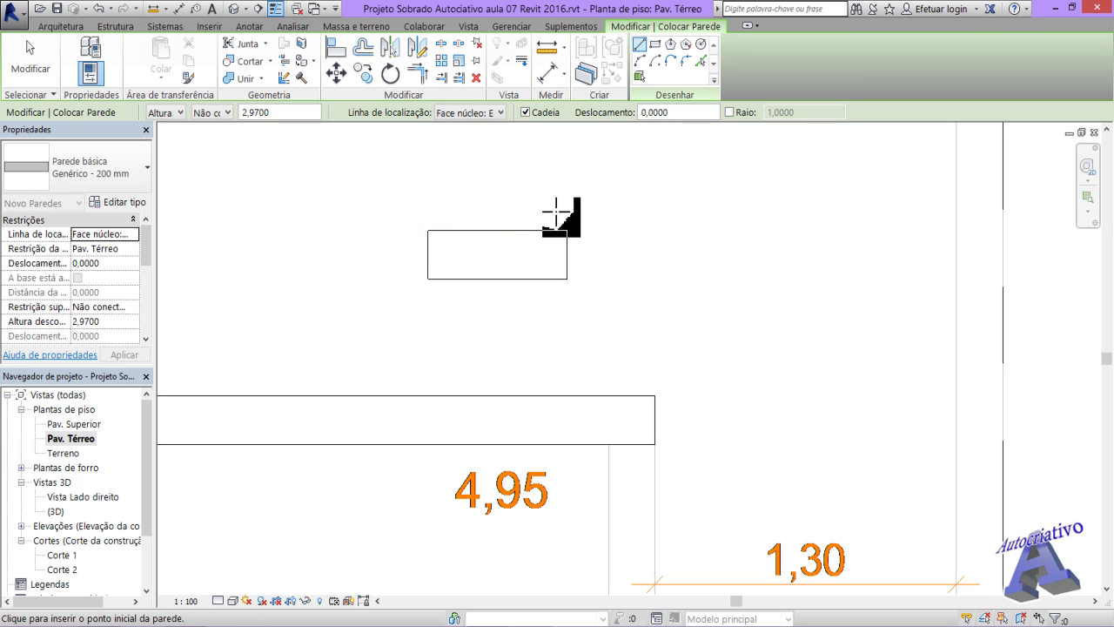
# - Draw an L-shaped test wall beside the first one with the location line set to Face núcleo: Interna
pyautogui.click(502, 114)
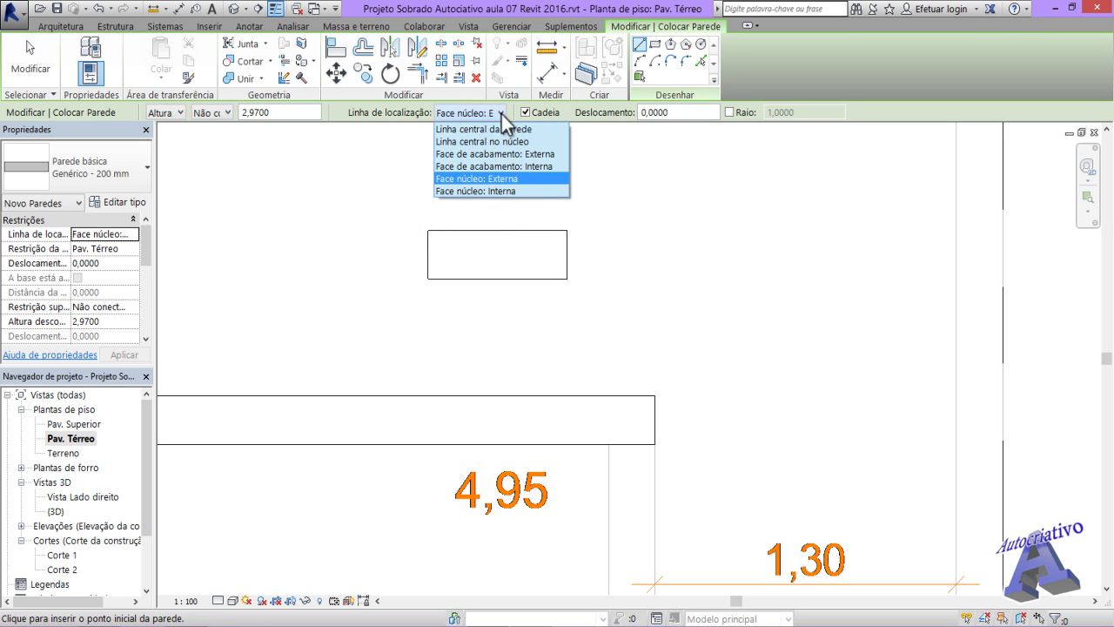
pyautogui.click(503, 192)
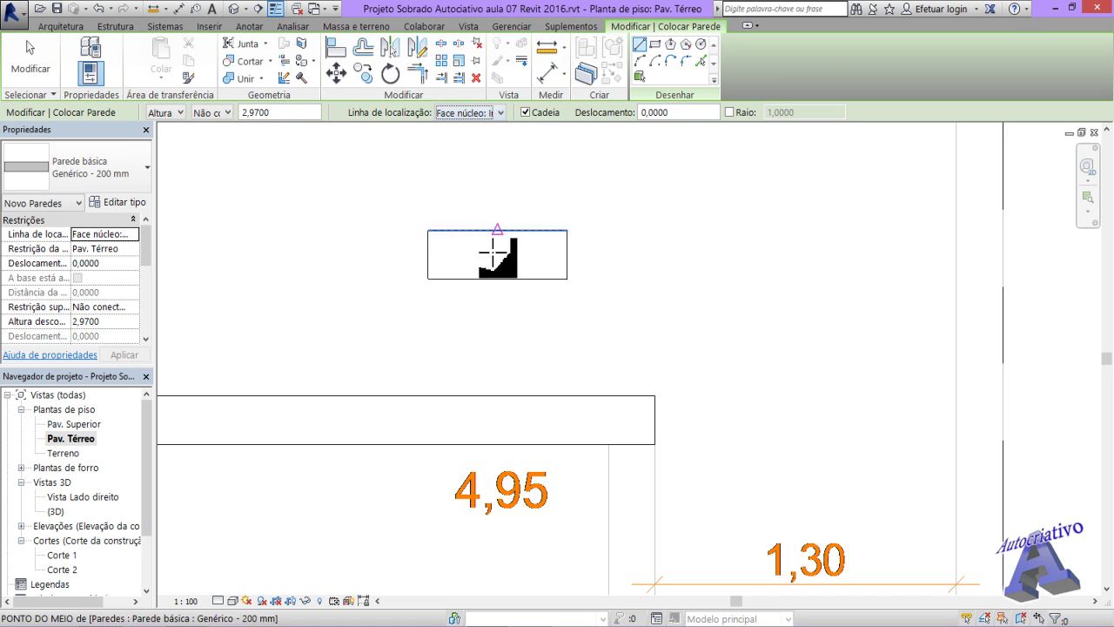
pyautogui.click(632, 261)
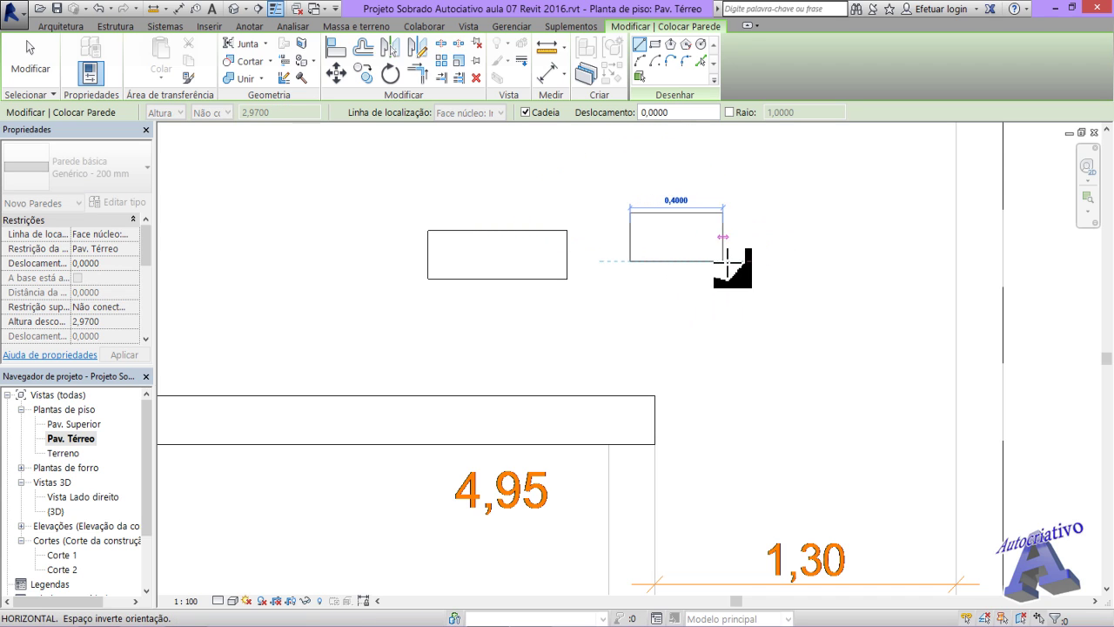
pyautogui.click(774, 261)
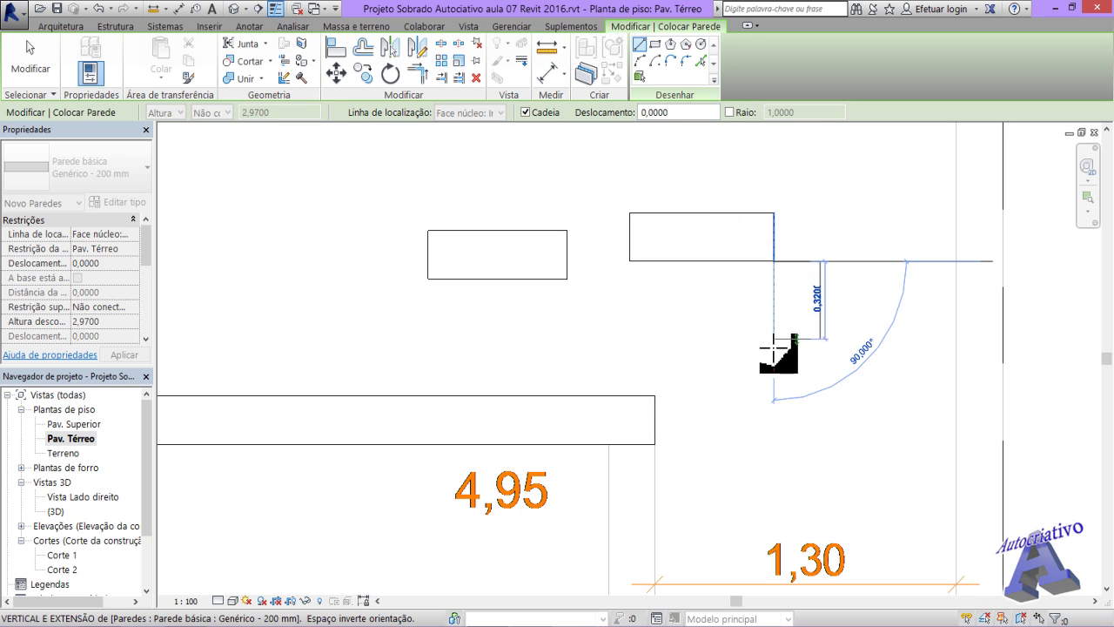
pyautogui.click(774, 397)
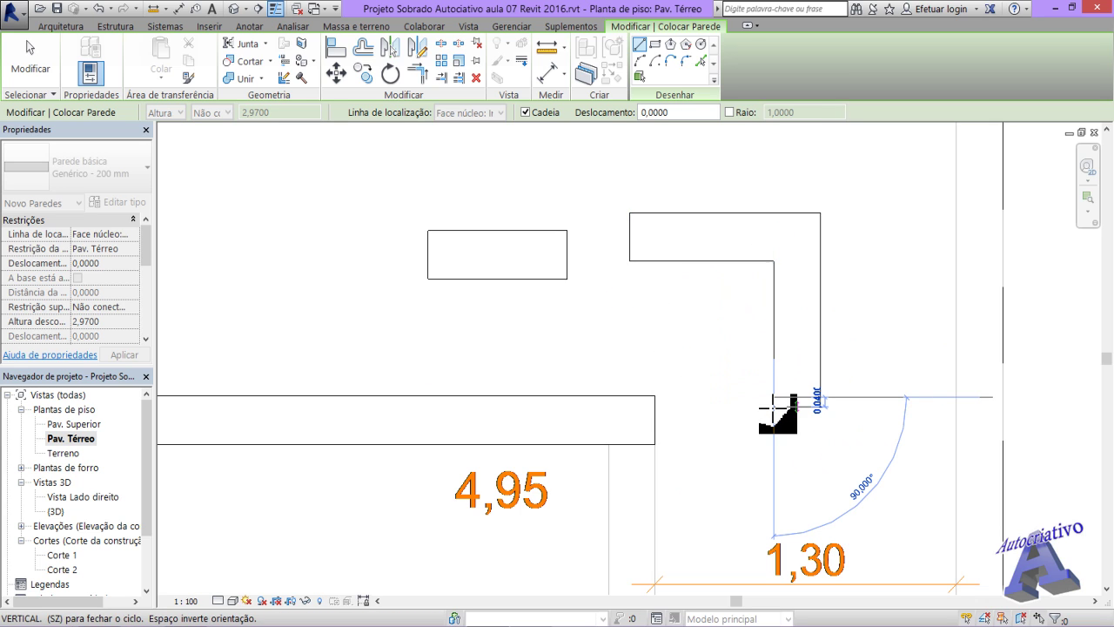
pyautogui.press('Escape')
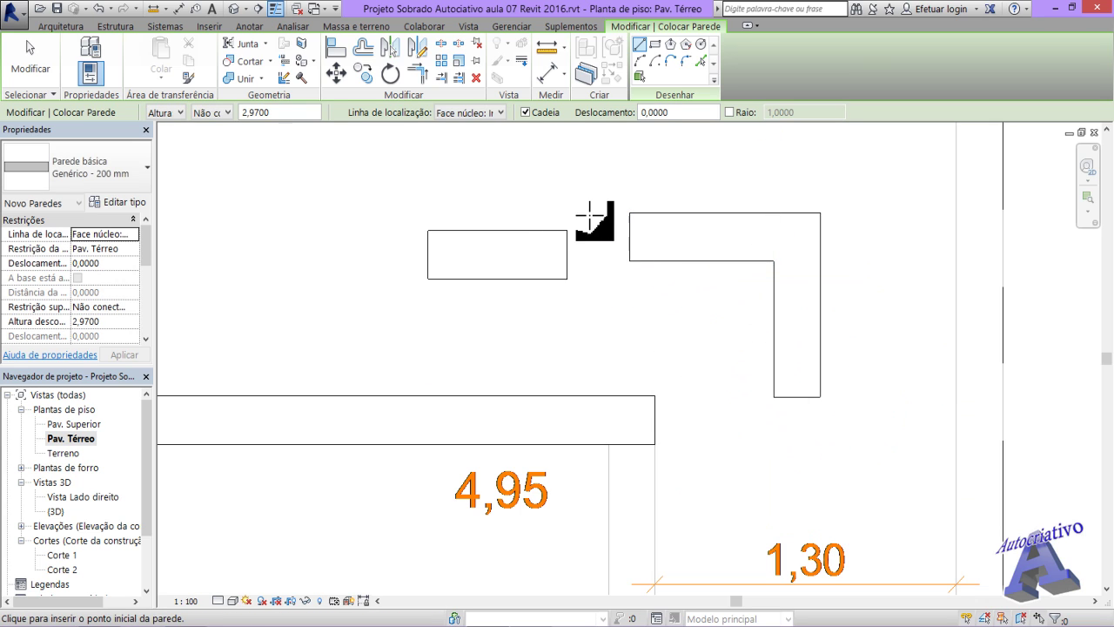
# - Set the wall location line to Linha central da parede and delete the straight and L-shaped test walls in the Quintal
pyautogui.click(501, 114)
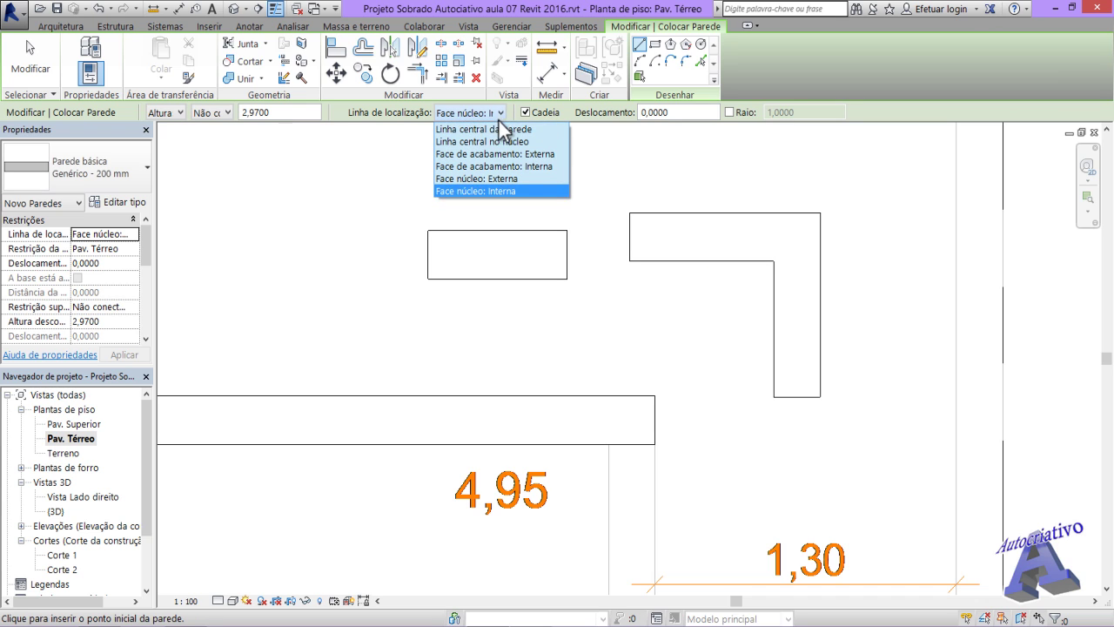
pyautogui.click(502, 130)
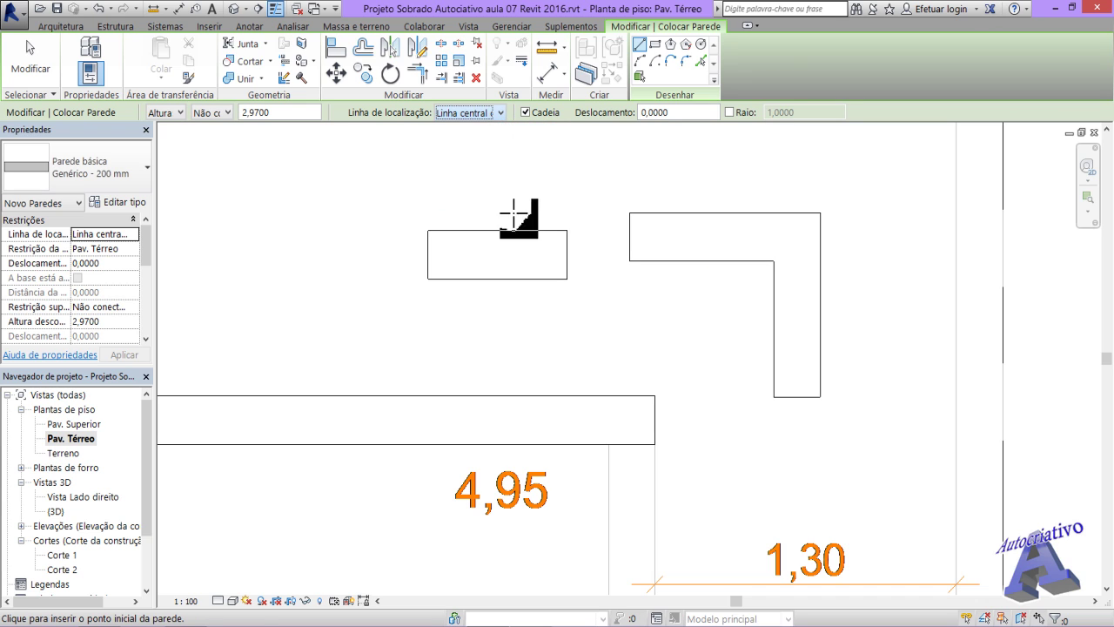
pyautogui.press('Escape')
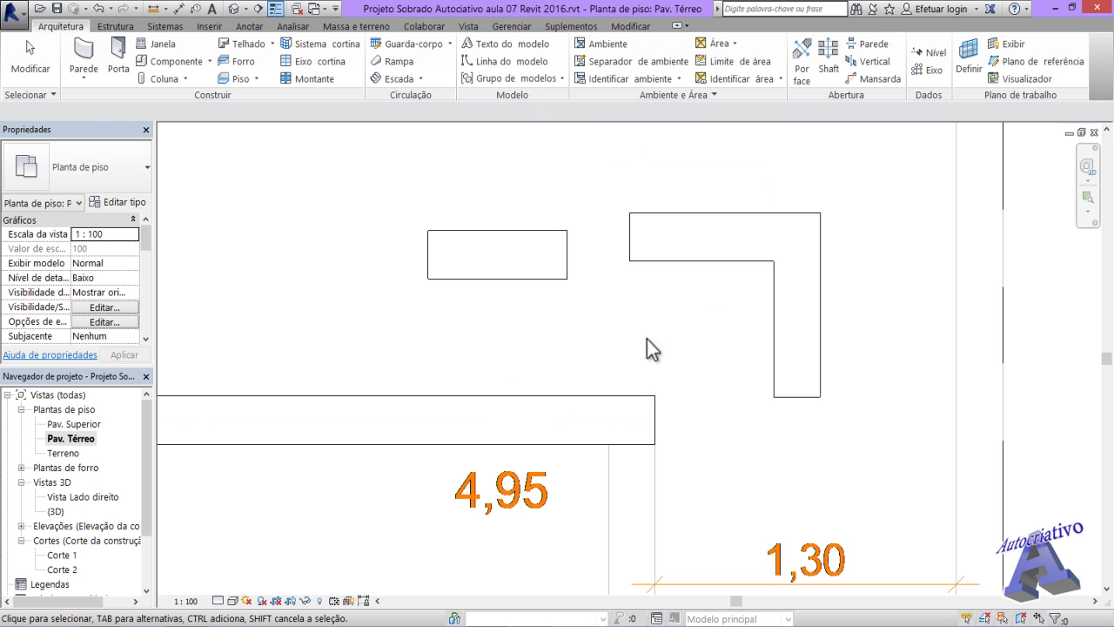
pyautogui.moveTo(799, 284); pyautogui.dragTo(508, 171)
pyautogui.press('Delete')
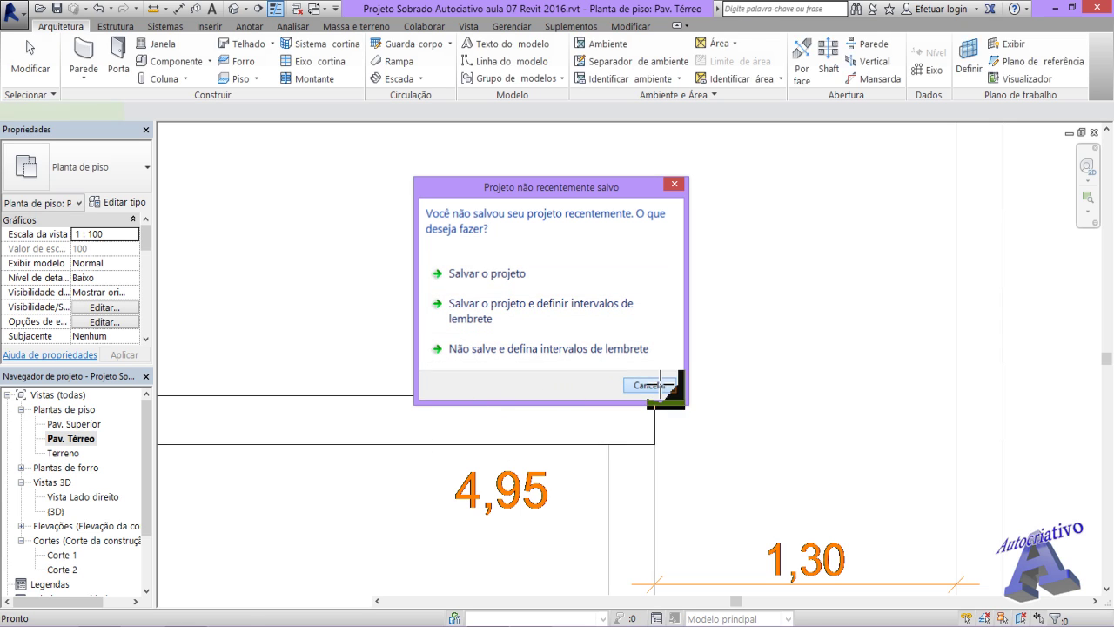
# - Dismiss the save reminder and draw an L-shaped wall in the Quintal along Linha central no núcleo, its horizontal leg about 0,80 m
pyautogui.click(661, 385)
pyautogui.click(502, 113)
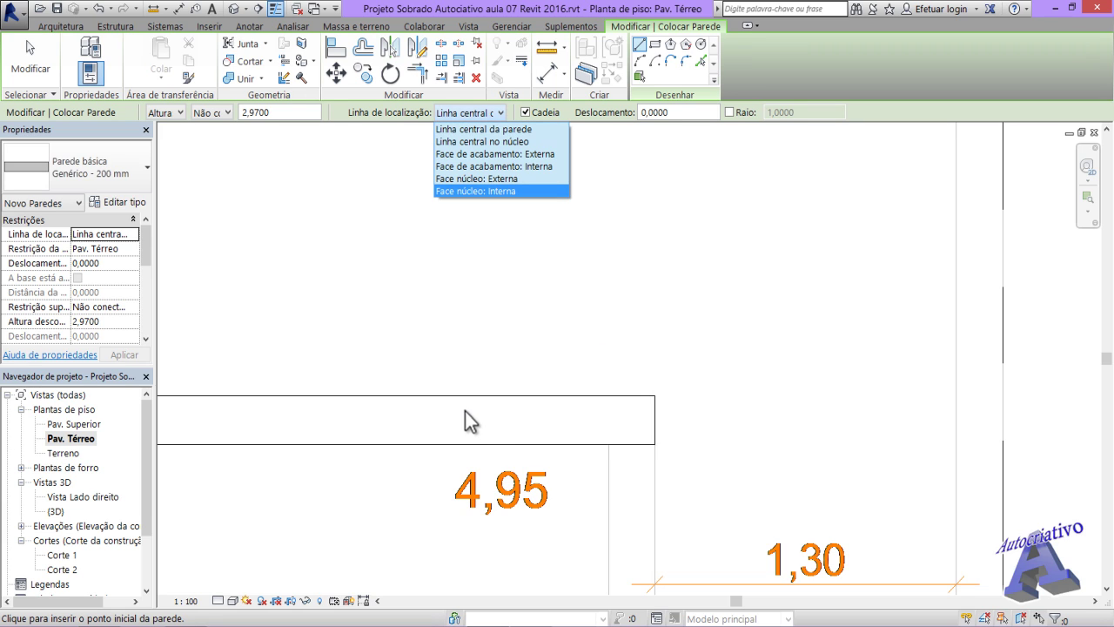
pyautogui.click(506, 140)
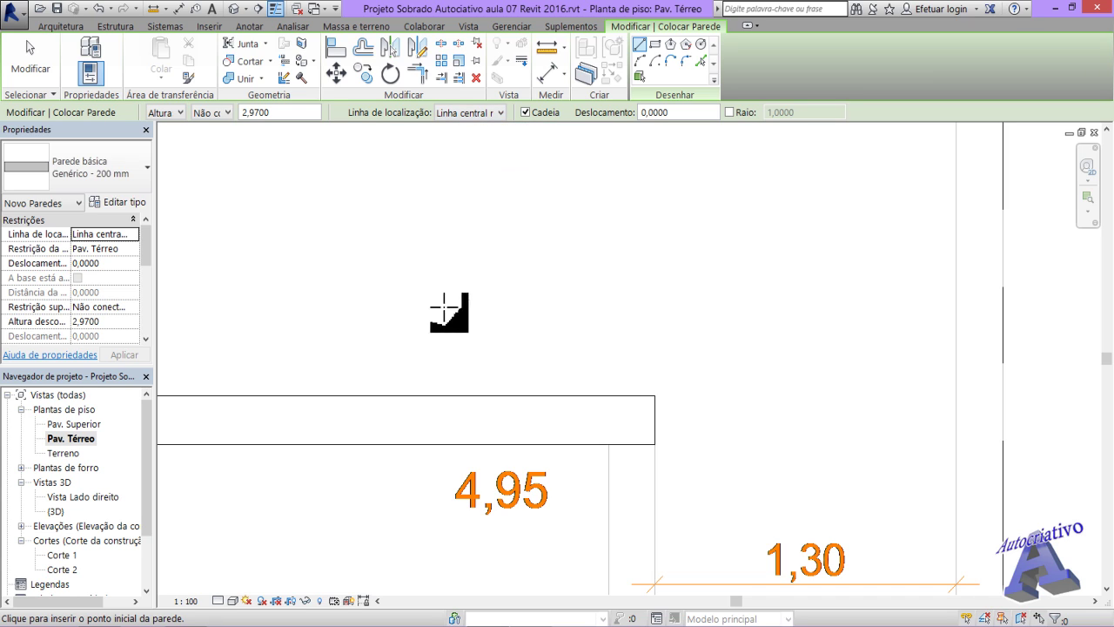
pyautogui.click(389, 259)
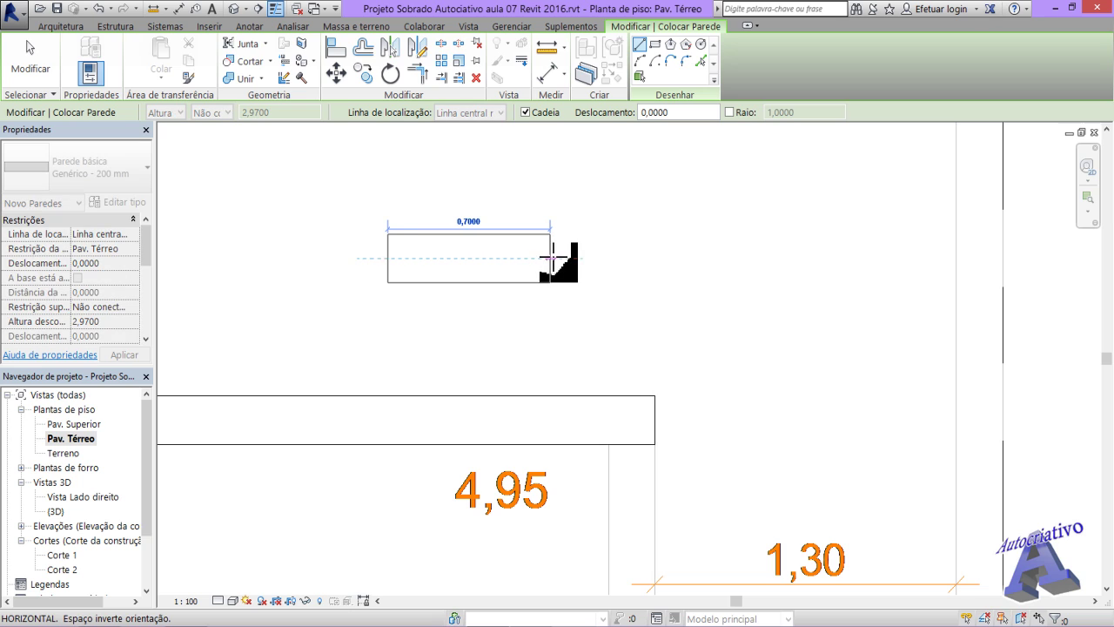
pyautogui.click(575, 258)
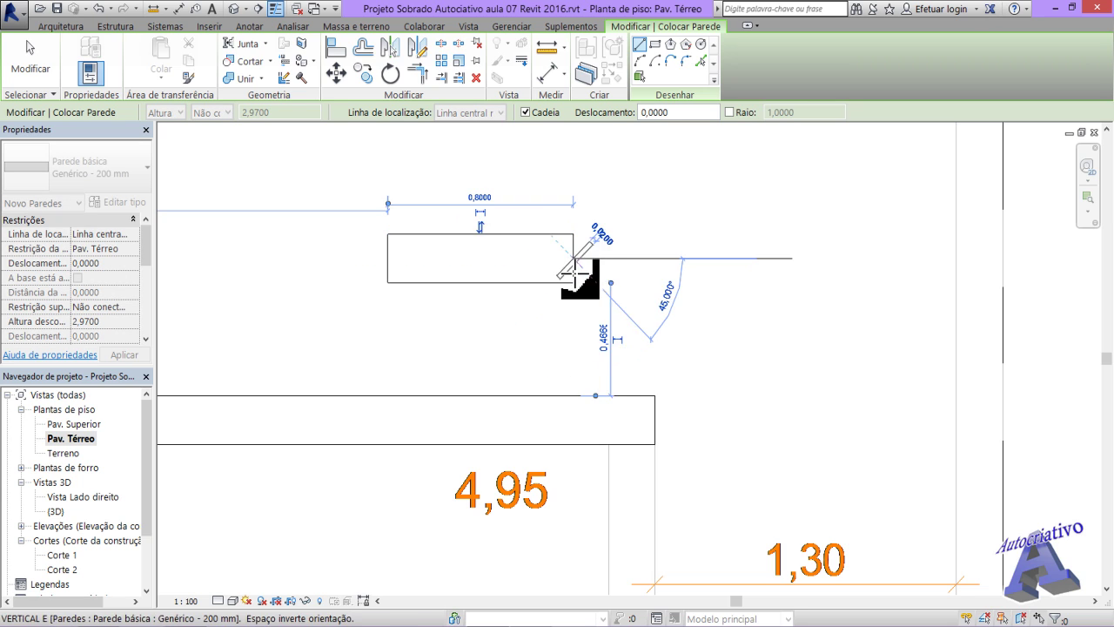
pyautogui.click(574, 346)
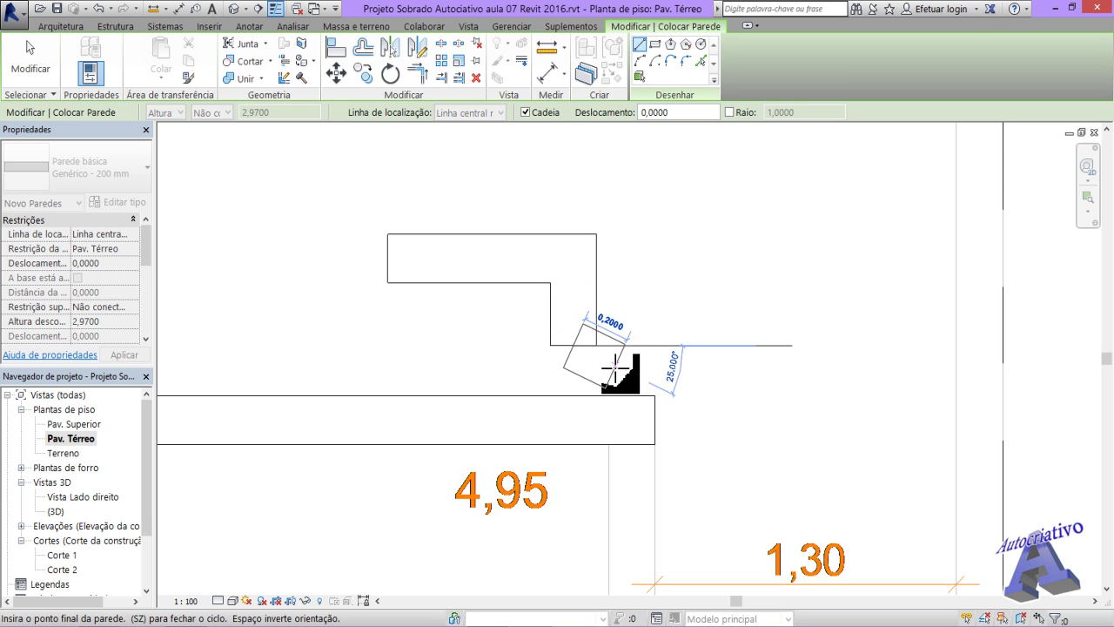
pyautogui.press('Escape')
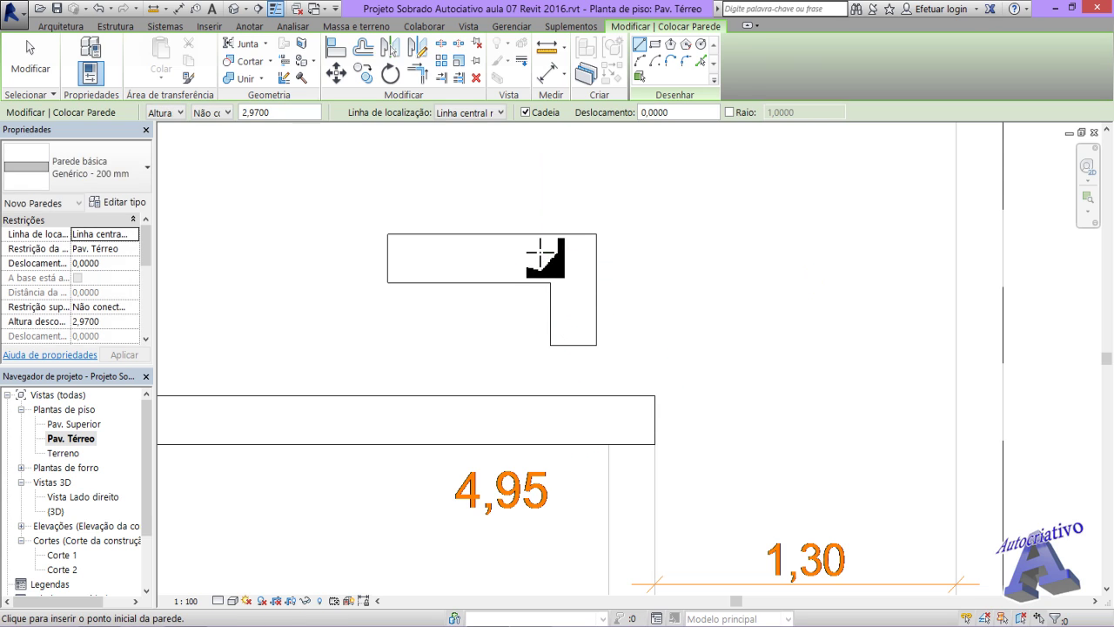
# - Draw an L-shaped test wall in the Quintal with the location line Face de acabamento: Externa, its horizontal leg about 0,89 m
pyautogui.click(499, 113)
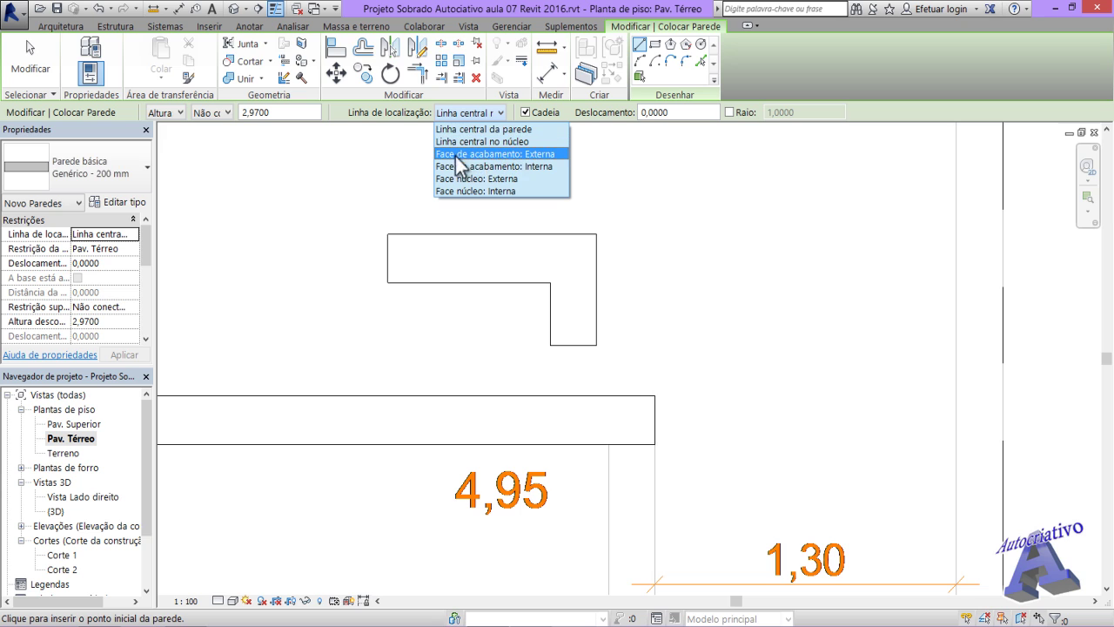
pyautogui.click(532, 154)
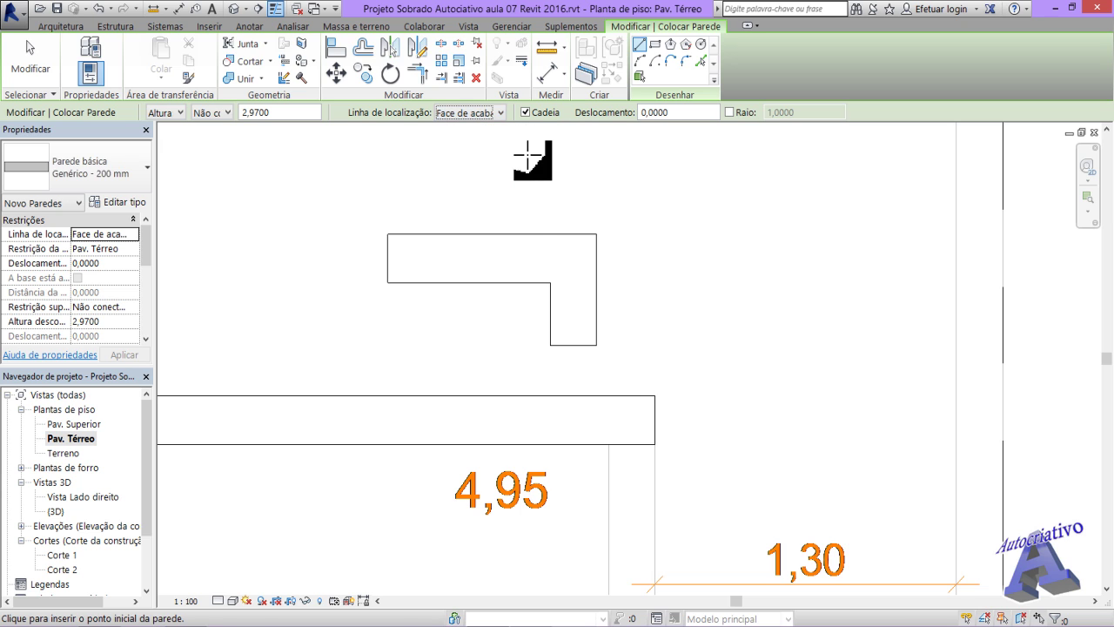
pyautogui.click(490, 206)
pyautogui.moveTo(482, 236); pyautogui.dragTo(350, 336, button='middle')
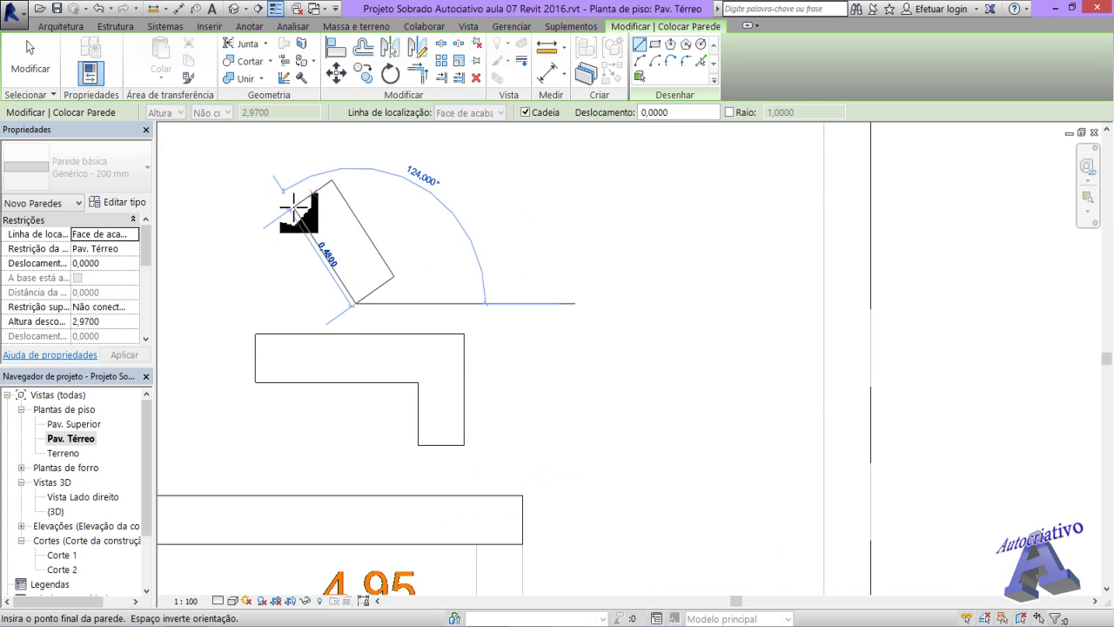
pyautogui.press('Escape')
pyautogui.click(486, 110)
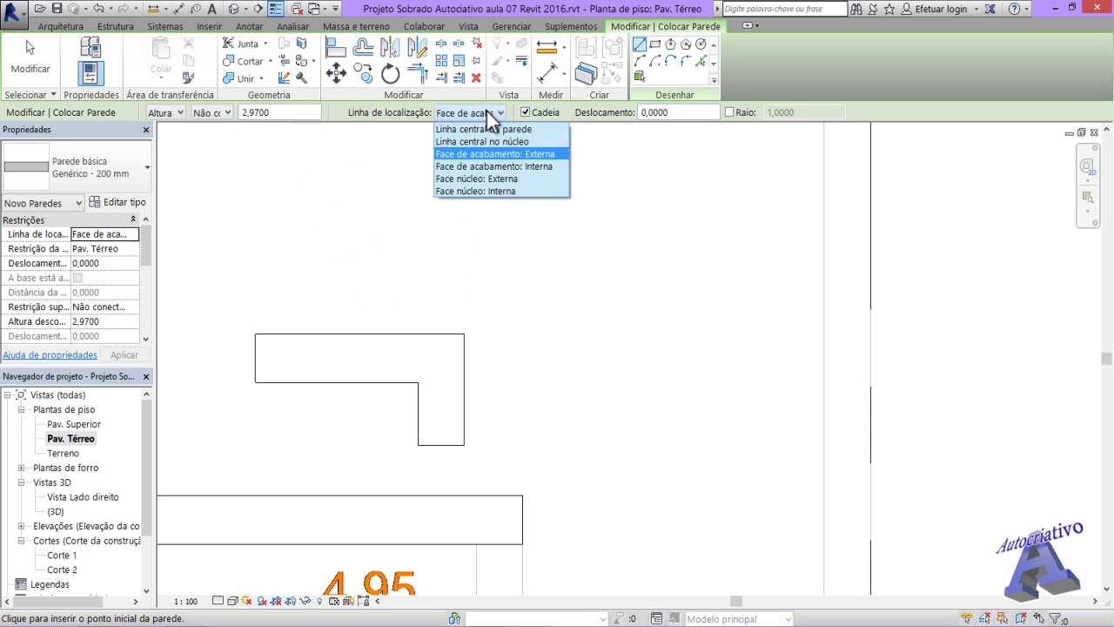
pyautogui.click(500, 157)
pyautogui.click(316, 196)
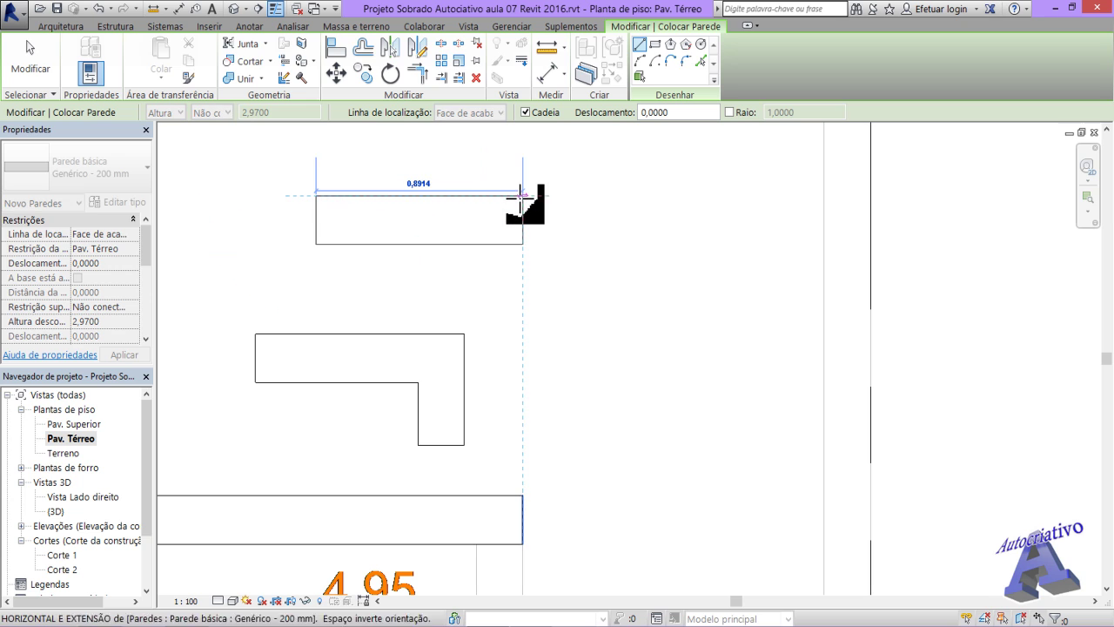
pyautogui.click(523, 196)
pyautogui.click(523, 332)
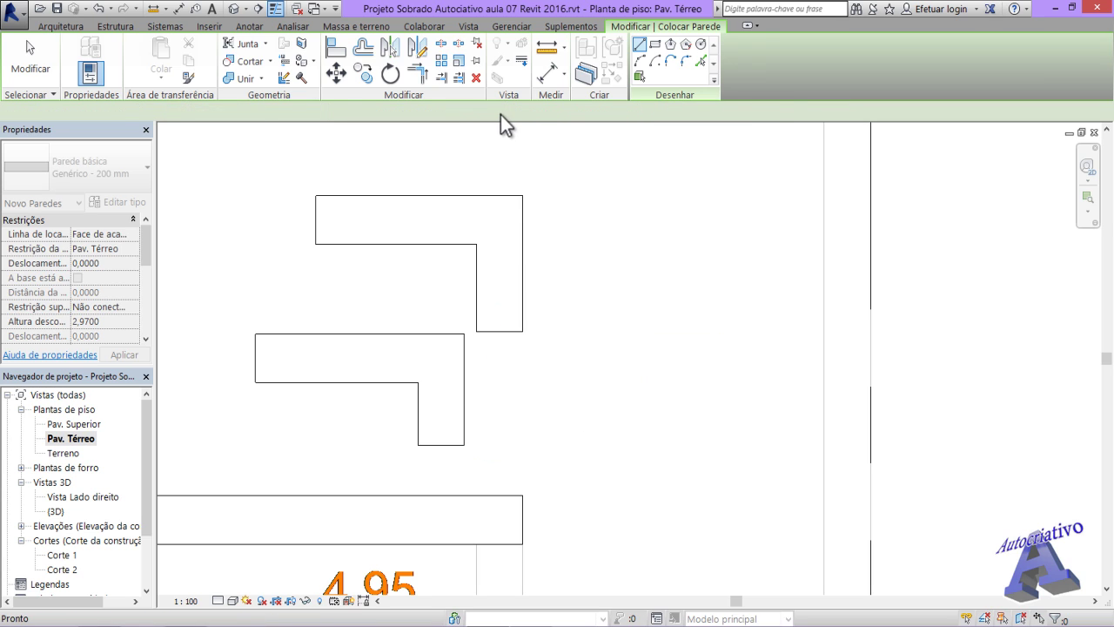
# - Draw another L-shaped test wall in the Quintal beside the previous one with the location line set to Face de acabamento: Interna
pyautogui.click(500, 113)
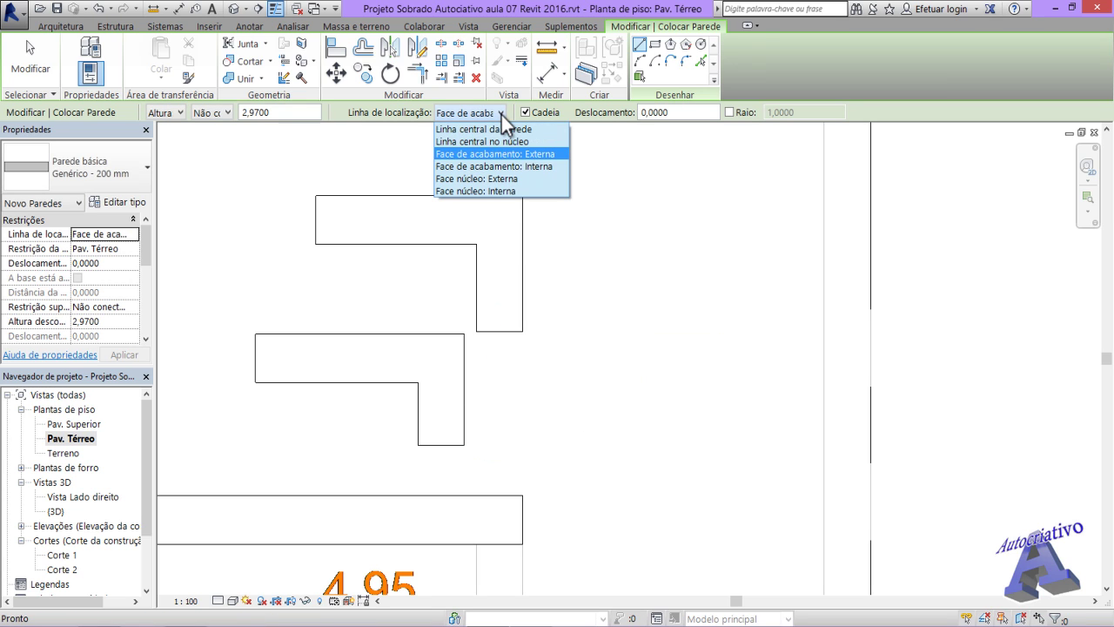
pyautogui.click(500, 166)
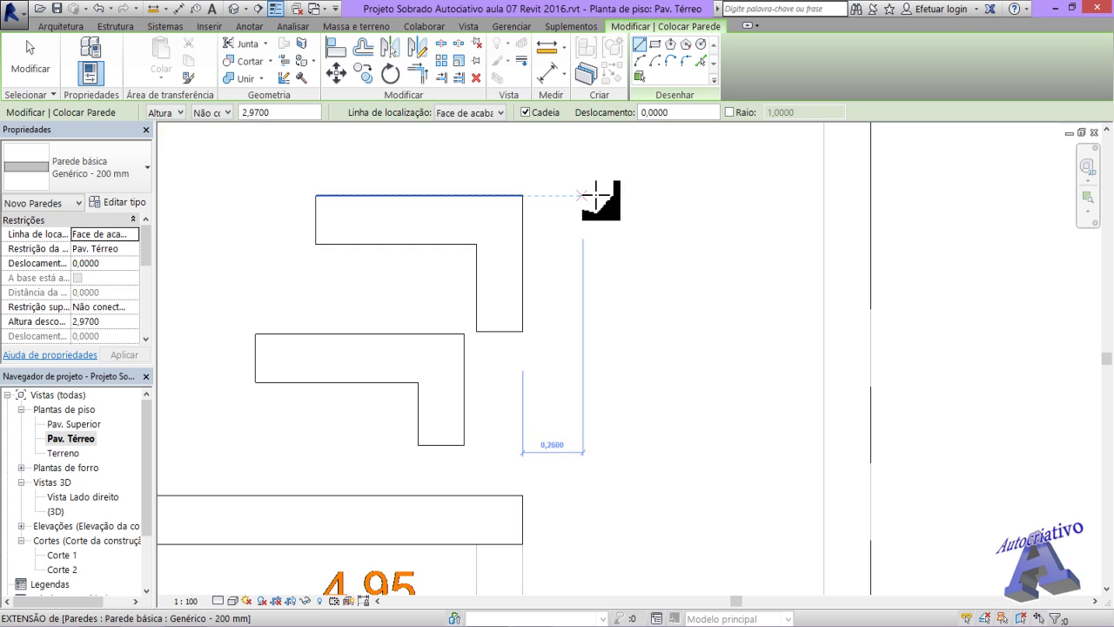
pyautogui.click(627, 196)
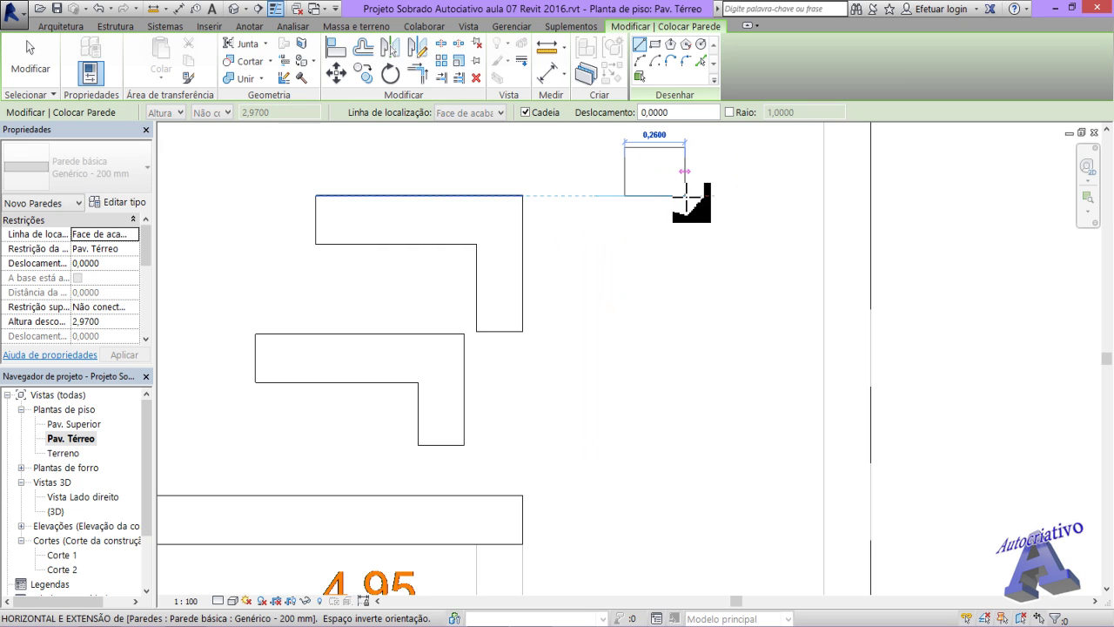
pyautogui.click(702, 277)
pyautogui.press('Escape')
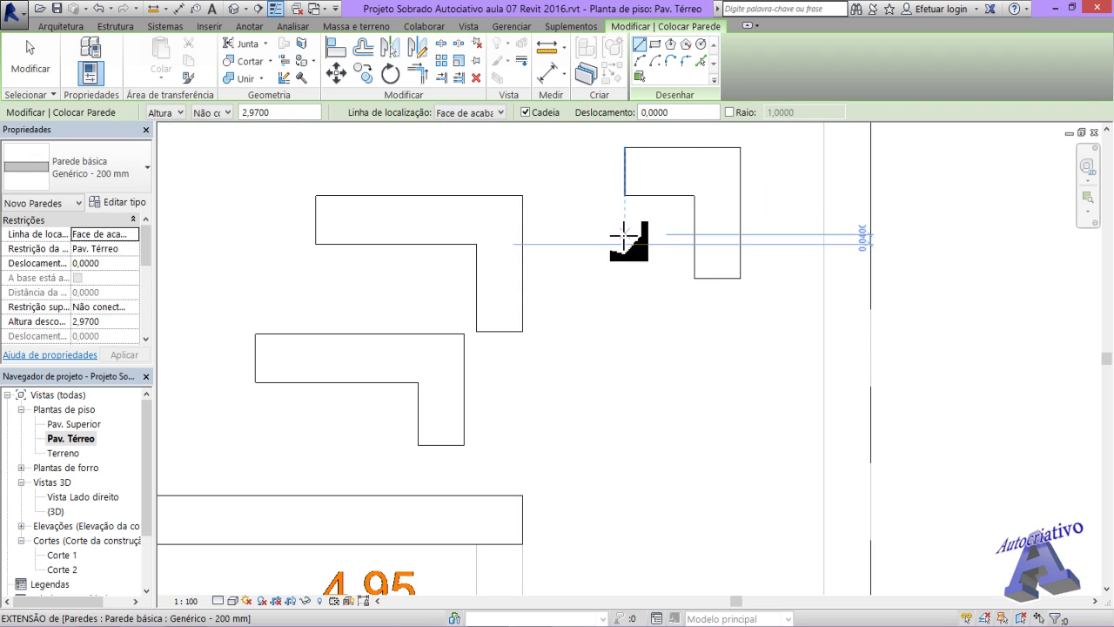
pyautogui.press('Escape')
# - Delete the three L-shaped test walls in the Quintal
pyautogui.scroll(-1, 627, 285)
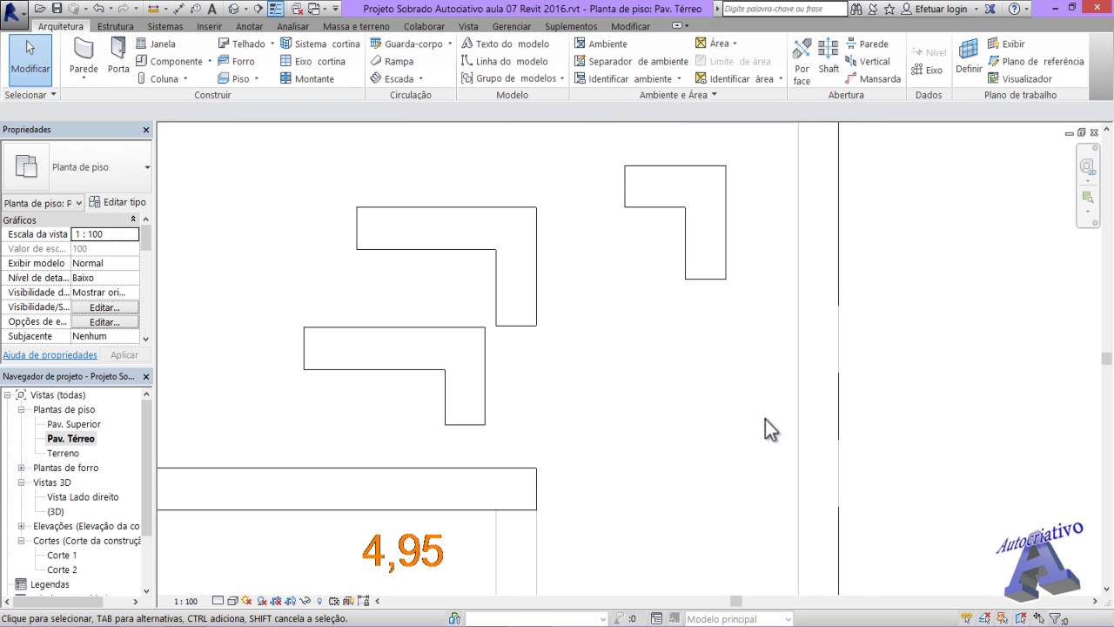
pyautogui.moveTo(627, 248); pyautogui.dragTo(430, 169)
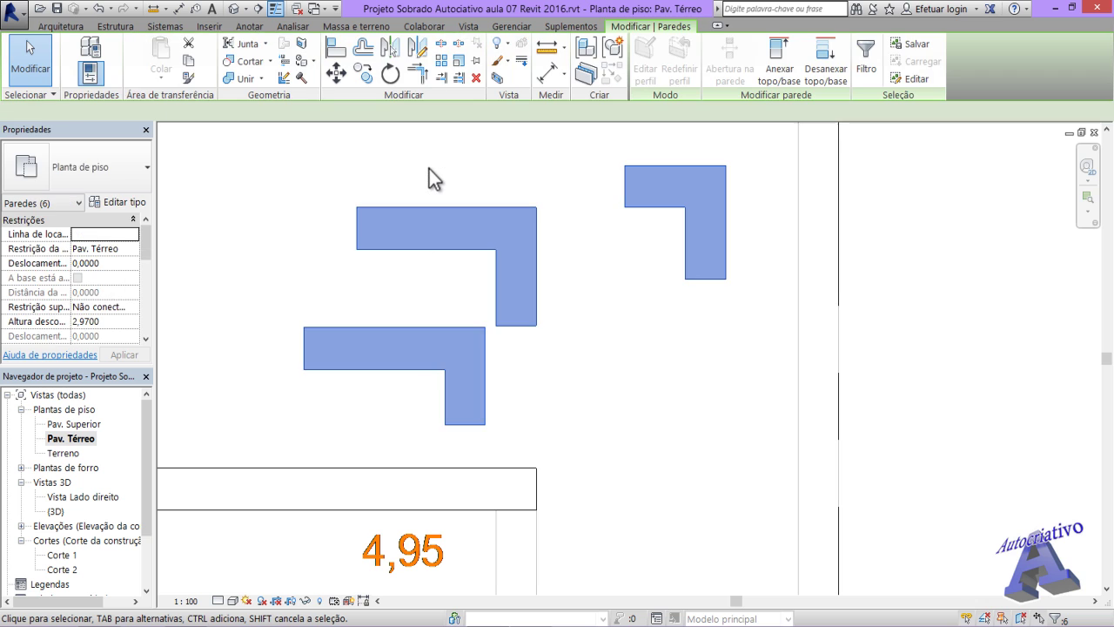
pyautogui.press('Delete')
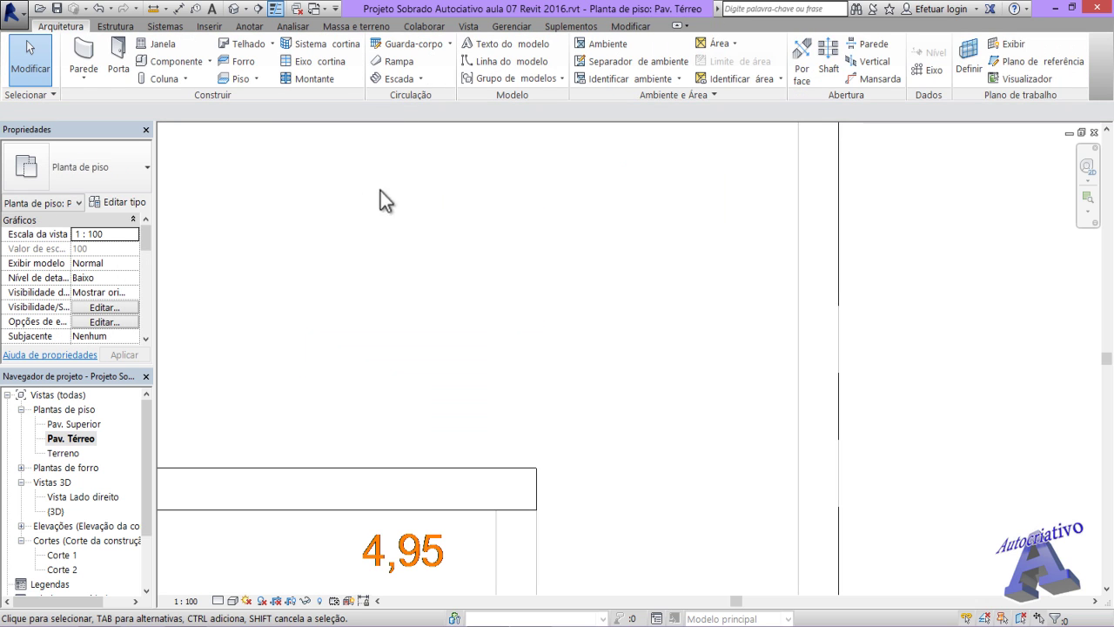
pyautogui.click(82, 63)
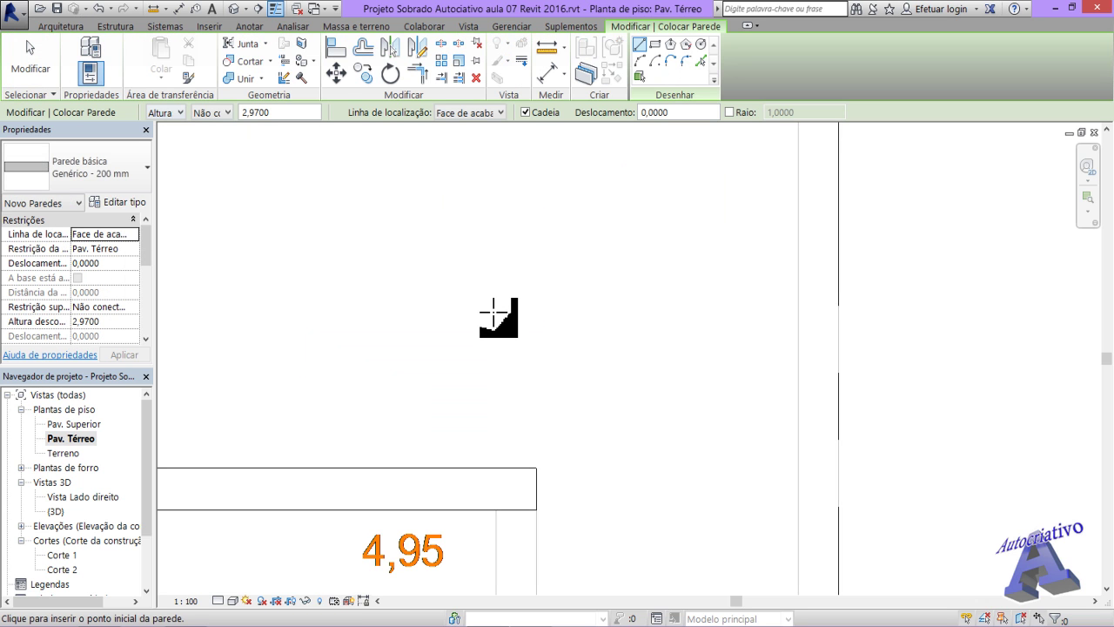
pyautogui.moveTo(552, 331); pyautogui.dragTo(687, 315, button='middle')
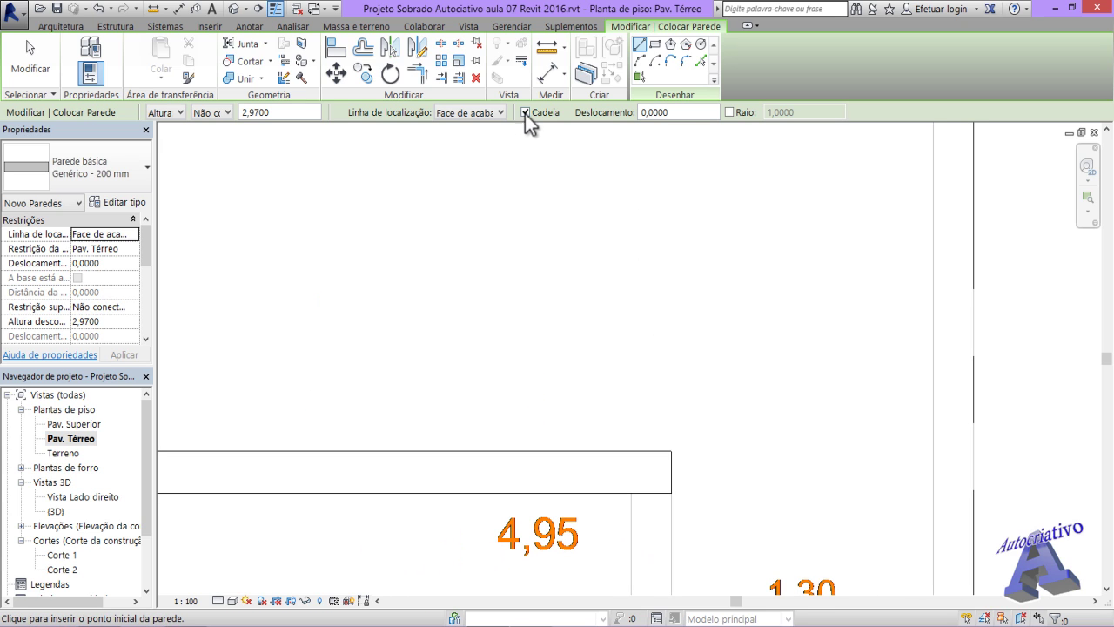
pyautogui.scroll(-4, 577, 360)
pyautogui.moveTo(602, 367); pyautogui.dragTo(764, 304, button='middle')
pyautogui.press('Escape')
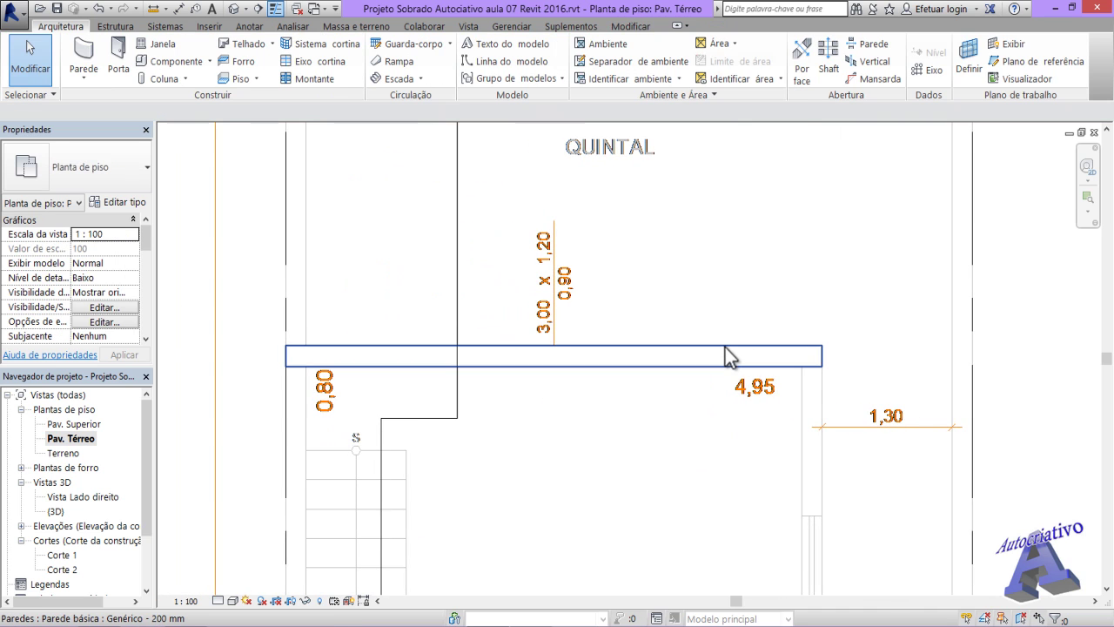
# - Delete the horizontal wall between the Quintal and the Sala de Estar
pyautogui.click(726, 347)
pyautogui.press('Delete')
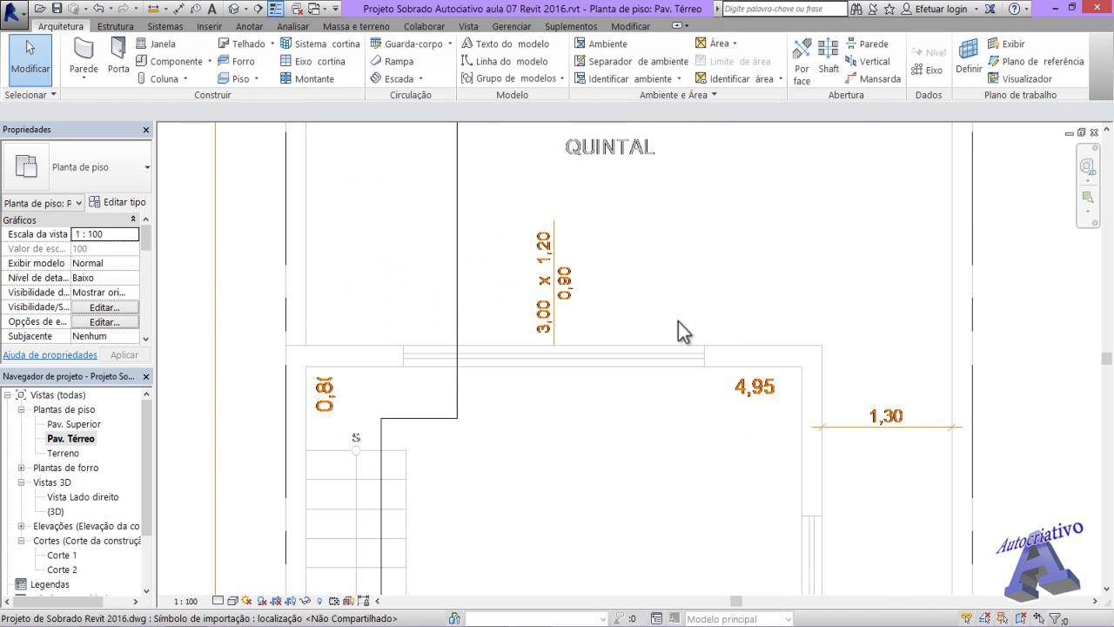
# - Draw a Genérico - 200 mm wall by Linha central da parede over the DWG wall between the Quintal and the Sala de Estar
pyautogui.click(84, 56)
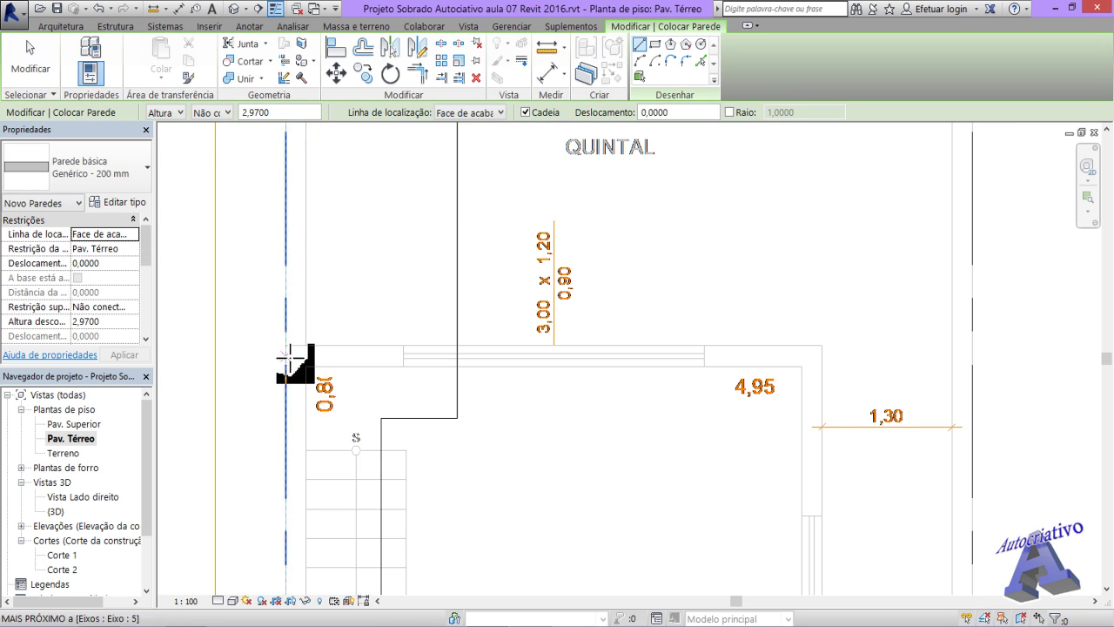
pyautogui.click(500, 116)
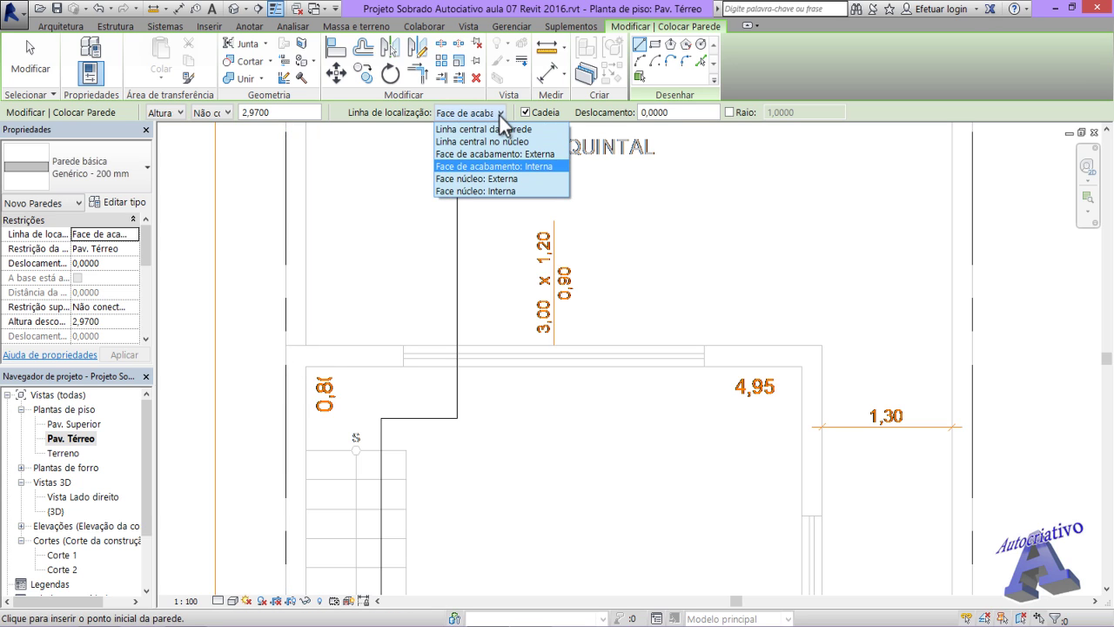
pyautogui.click(505, 131)
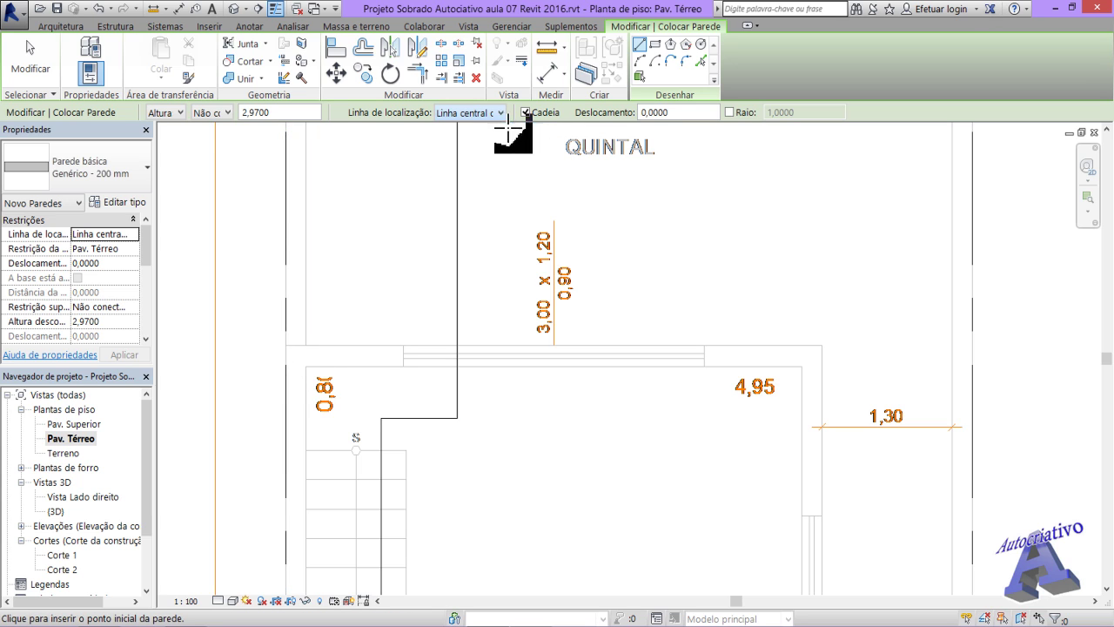
pyautogui.click(286, 355)
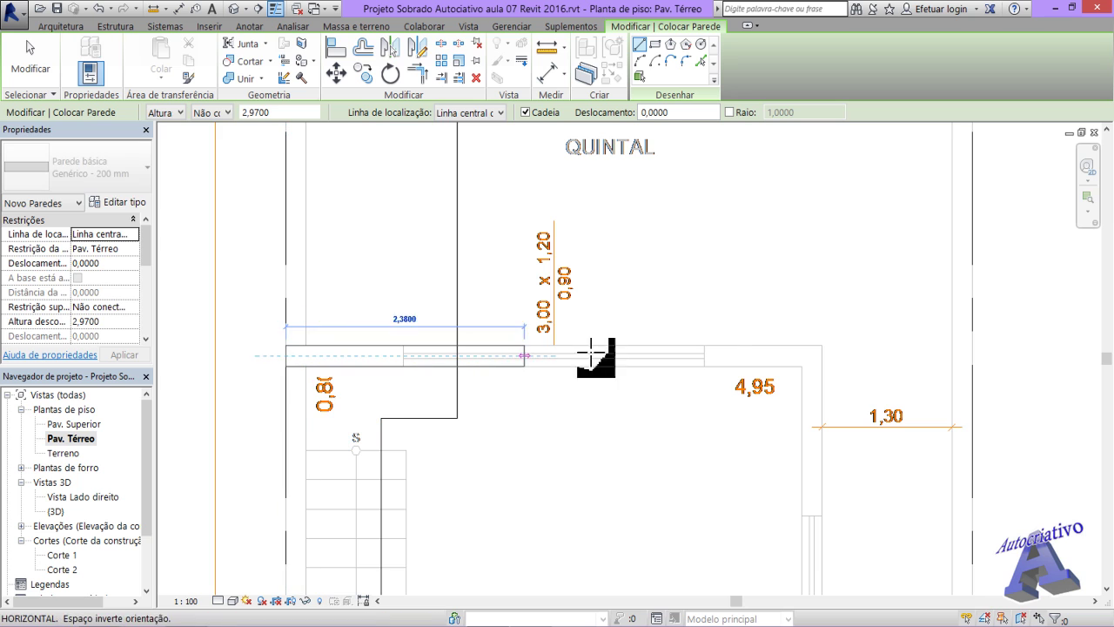
pyautogui.click(812, 355)
# - Continue the wall chain down the window side of the Sala de Estar and back along its lower side to the kitchen door
pyautogui.moveTo(799, 528); pyautogui.dragTo(720, 334, button='middle')
pyautogui.scroll(-3, 720, 334)
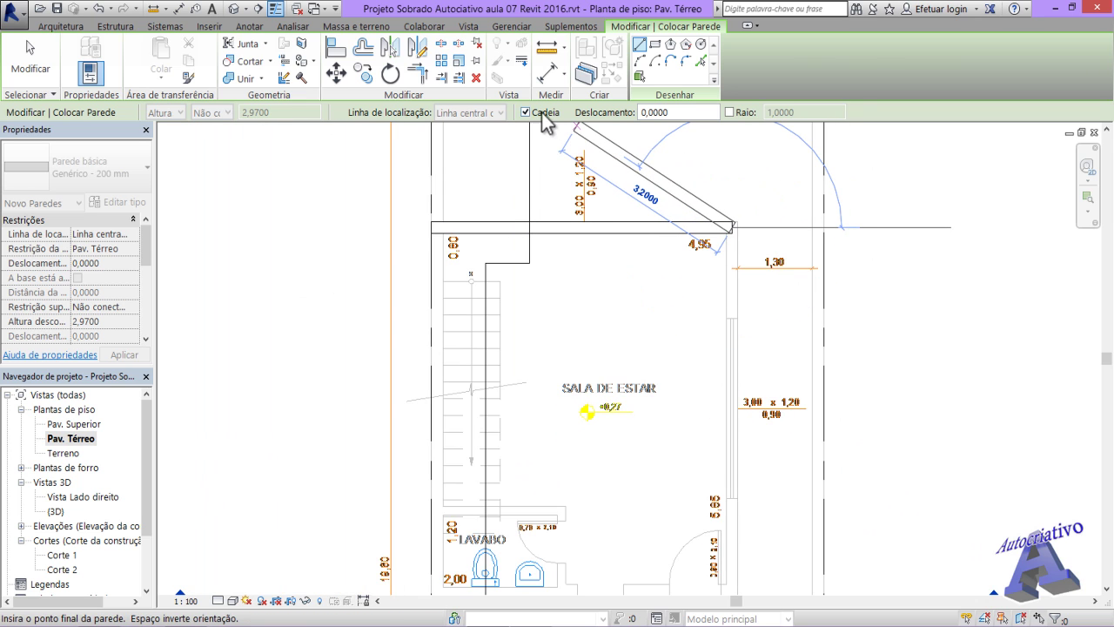
pyautogui.scroll(-2, 738, 509)
pyautogui.moveTo(753, 476); pyautogui.dragTo(734, 328, button='middle')
pyautogui.scroll(5, 710, 440)
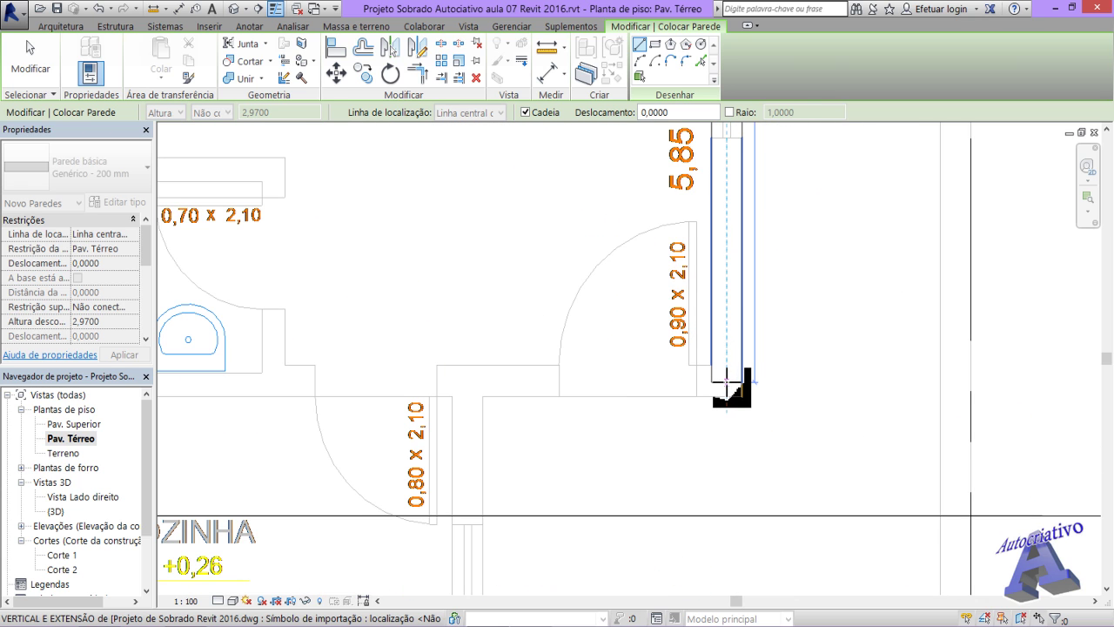
pyautogui.click(727, 381)
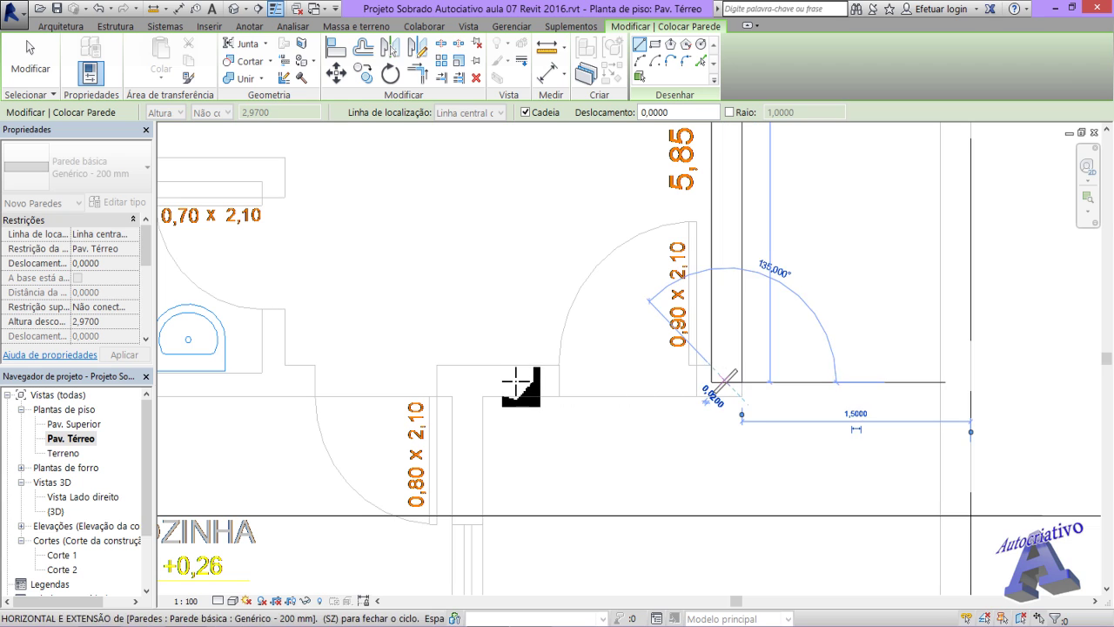
pyautogui.click(435, 383)
pyautogui.press('Escape')
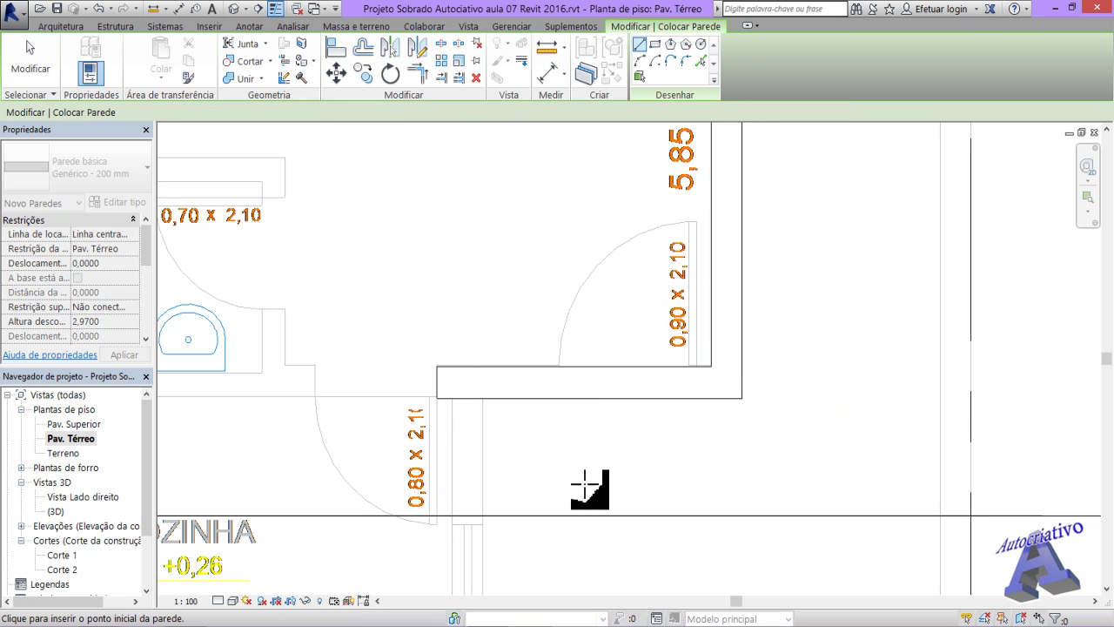
# - Delete the three chained walls drawn around the Sala de Estar
pyautogui.scroll(-5, 597, 484)
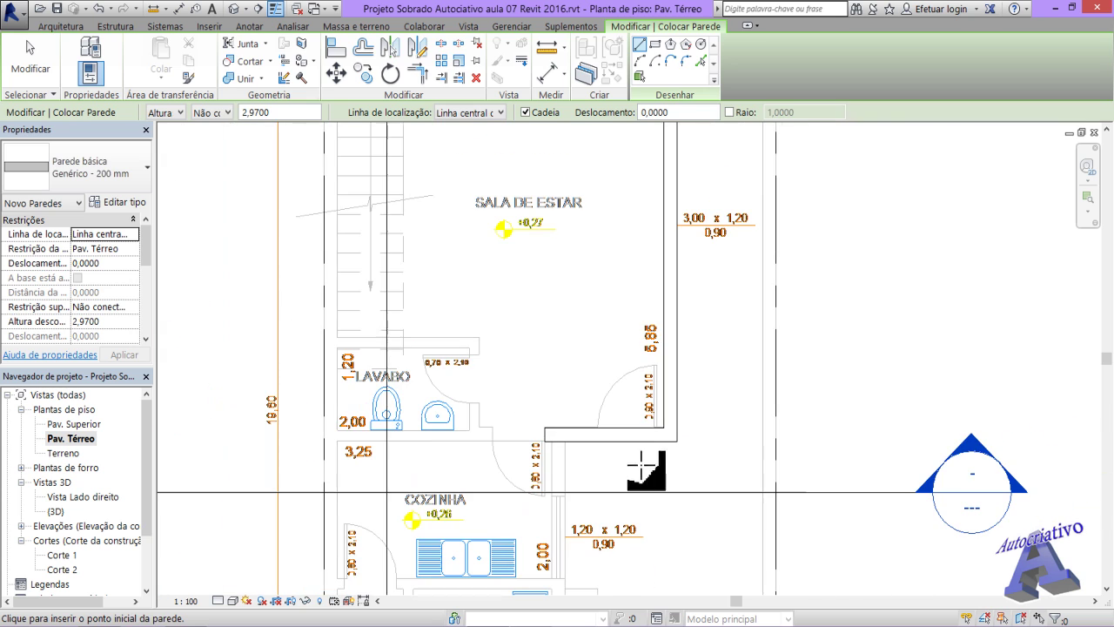
pyautogui.press('Escape')
pyautogui.click(674, 438)
pyautogui.click(676, 425)
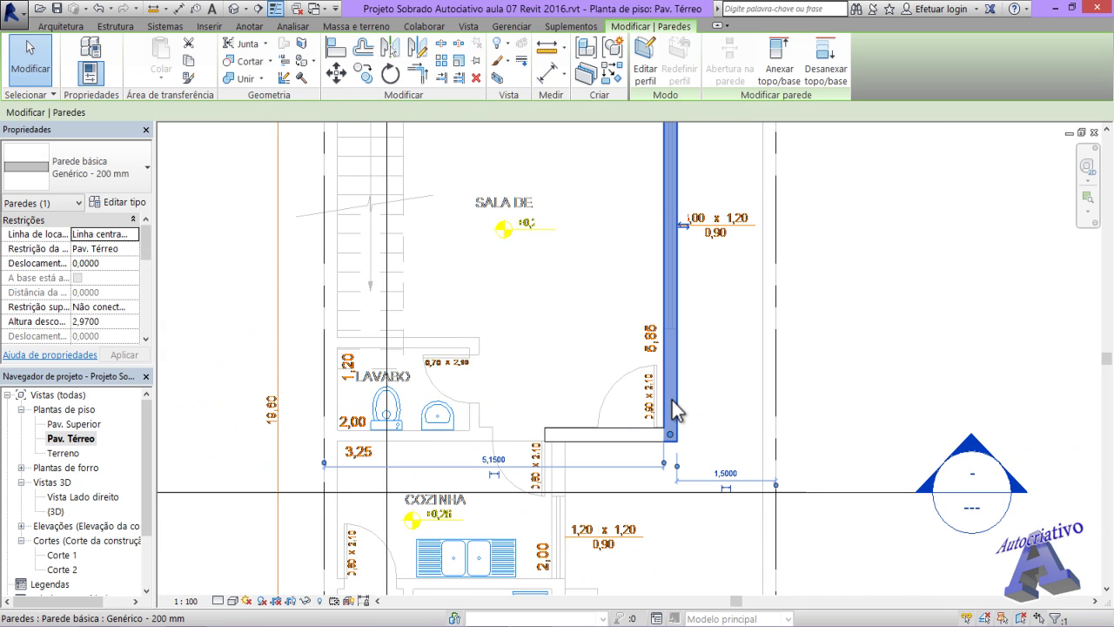
pyautogui.keyDown('ctrl'); pyautogui.click(640, 435); pyautogui.keyUp('ctrl')
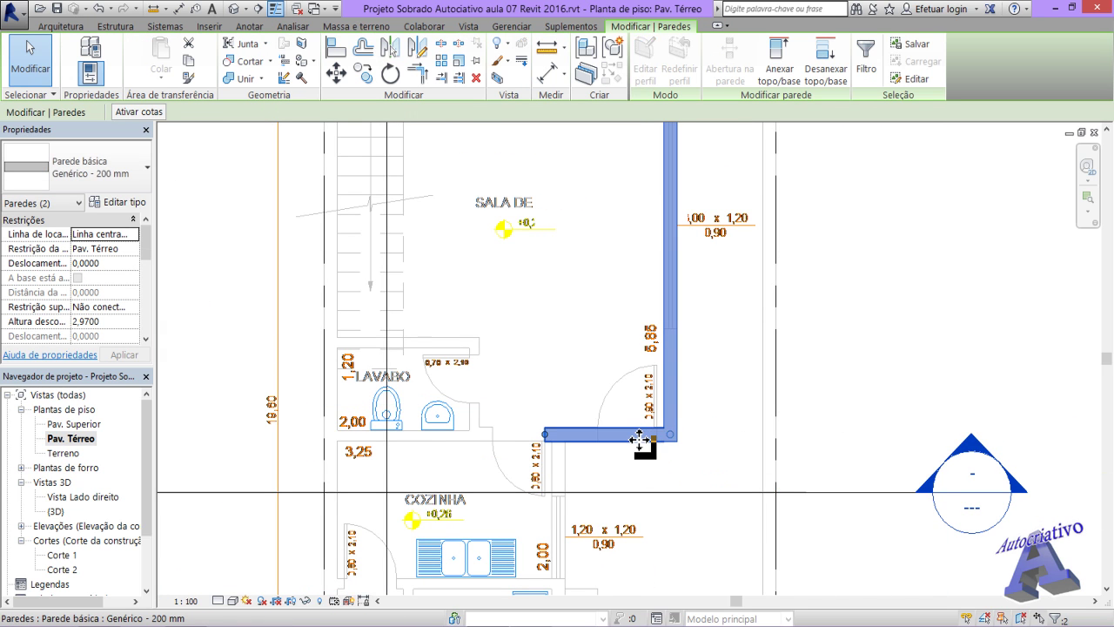
pyautogui.press('Escape')
pyautogui.scroll(-3, 637, 423)
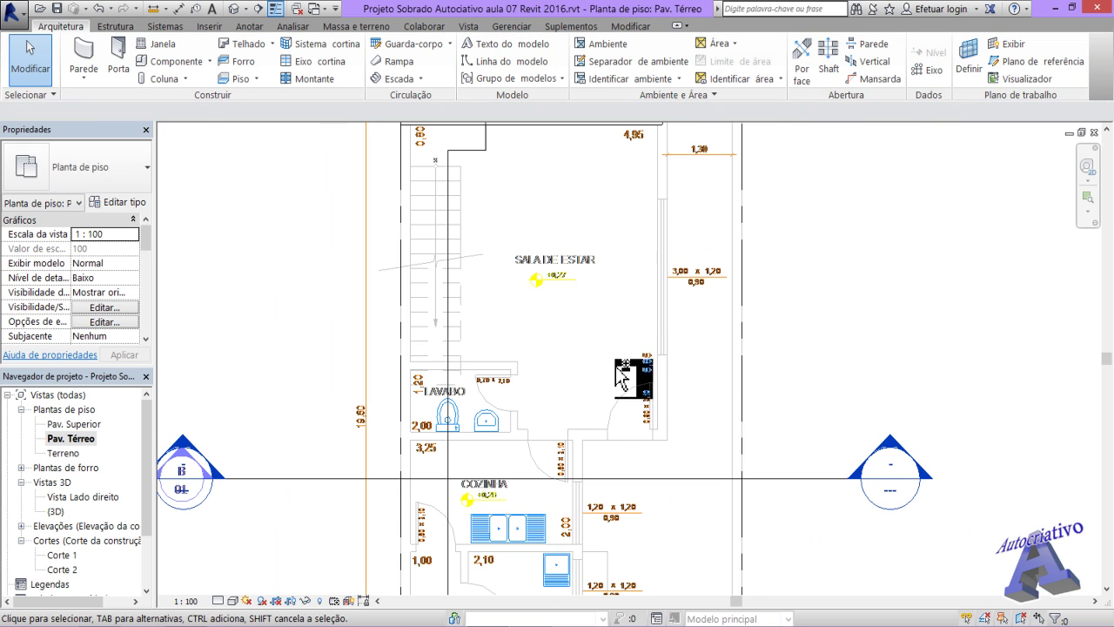
pyautogui.moveTo(642, 340); pyautogui.dragTo(639, 522, button='middle')
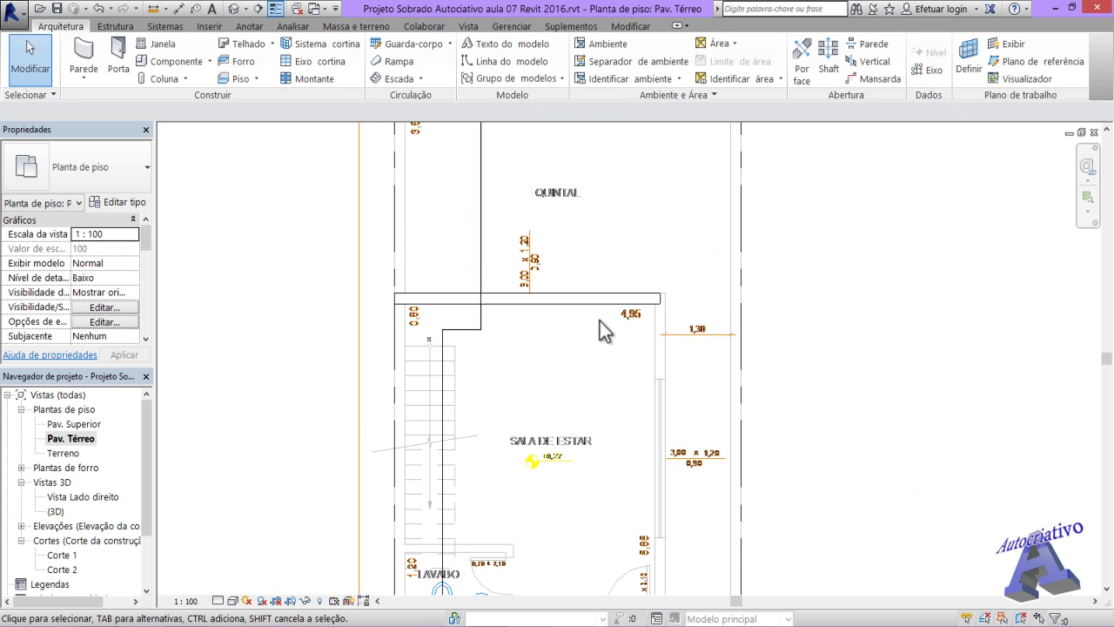
pyautogui.click(599, 301)
pyautogui.press('Delete')
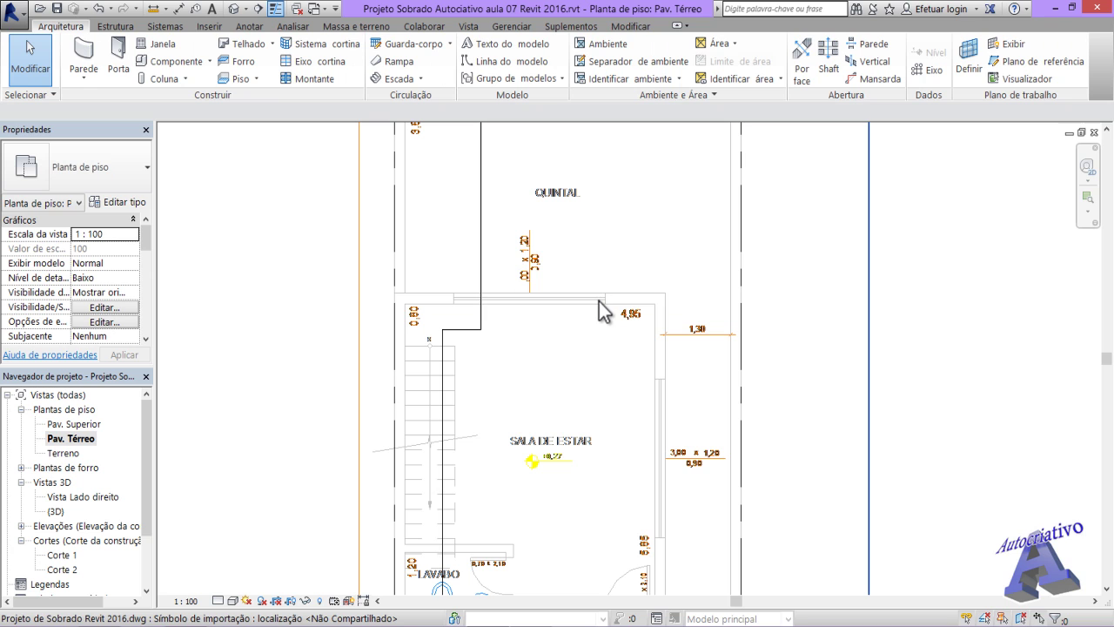
# - With Cadeia off, draw a Genérico - 200 mm wall about 5,35 m long over the DWG wall between the Quintal and the Sala de Estar
pyautogui.click(84, 54)
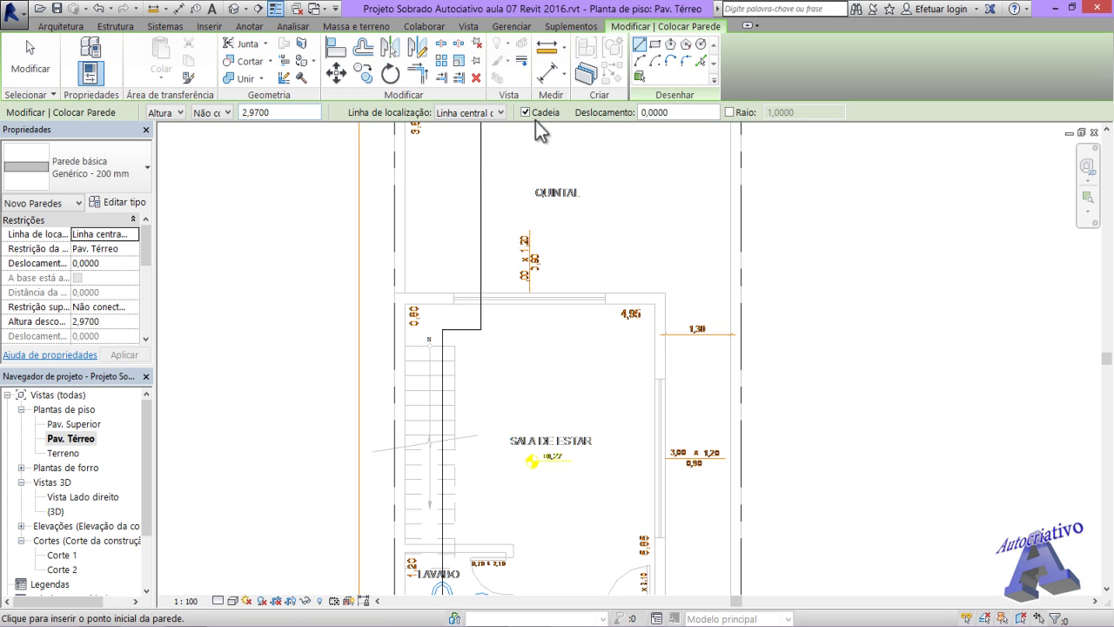
pyautogui.click(526, 112)
pyautogui.scroll(4, 416, 309)
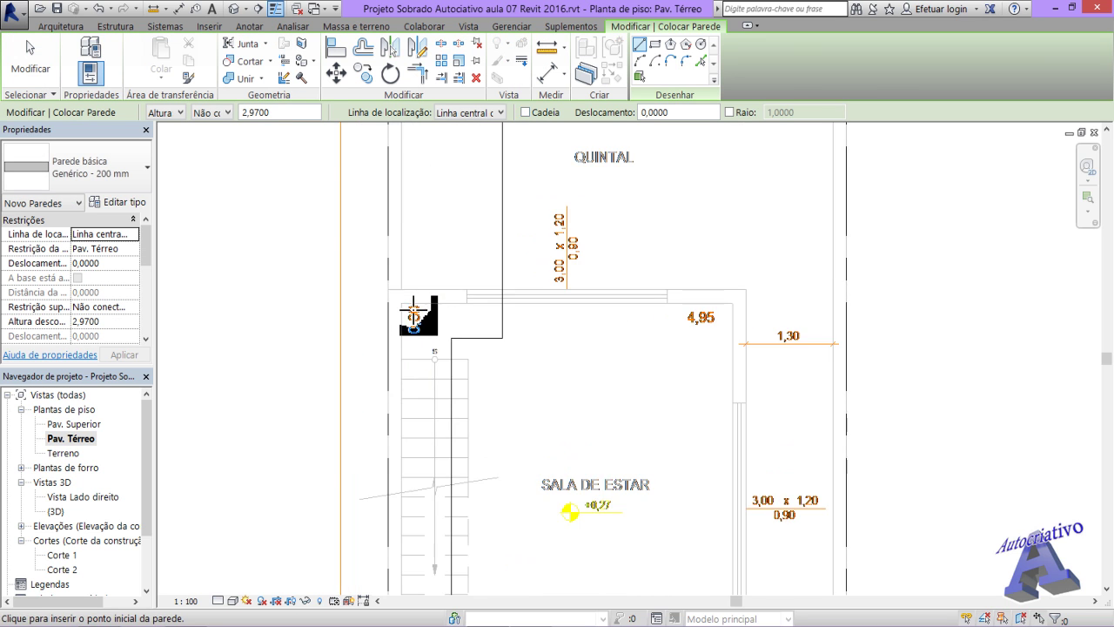
pyautogui.scroll(1, 409, 305)
pyautogui.click(363, 286)
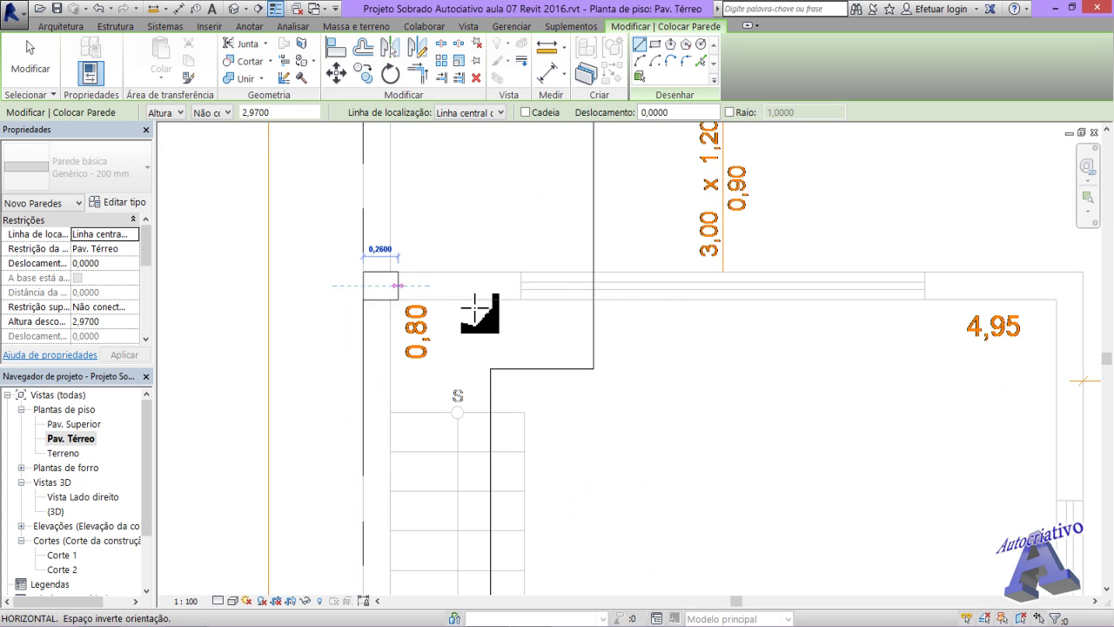
pyautogui.scroll(-2, 659, 325)
pyautogui.scroll(1, 644, 313)
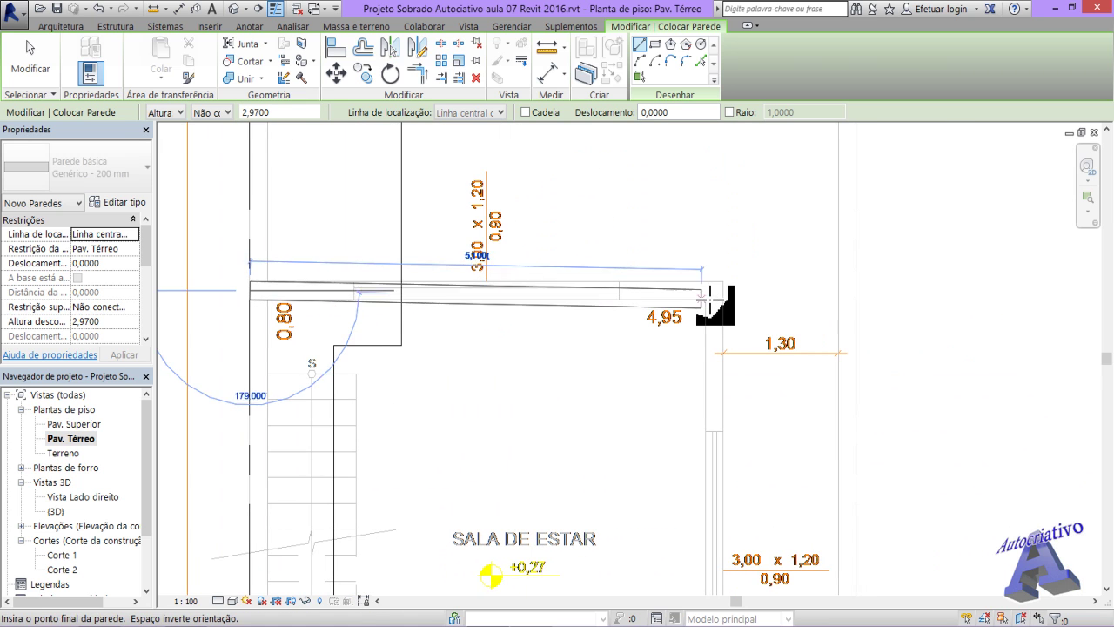
pyautogui.click(722, 290)
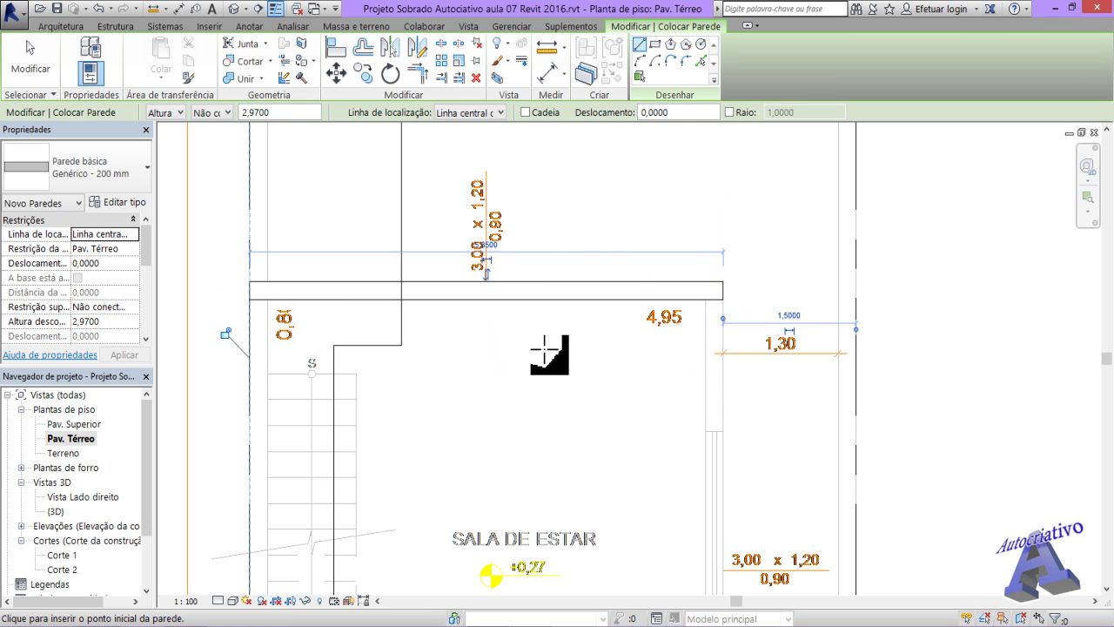
# - Draw a separate vertical wall from the new wall's corner down to the start of the Sala de Estar's side window
pyautogui.scroll(3, 727, 304)
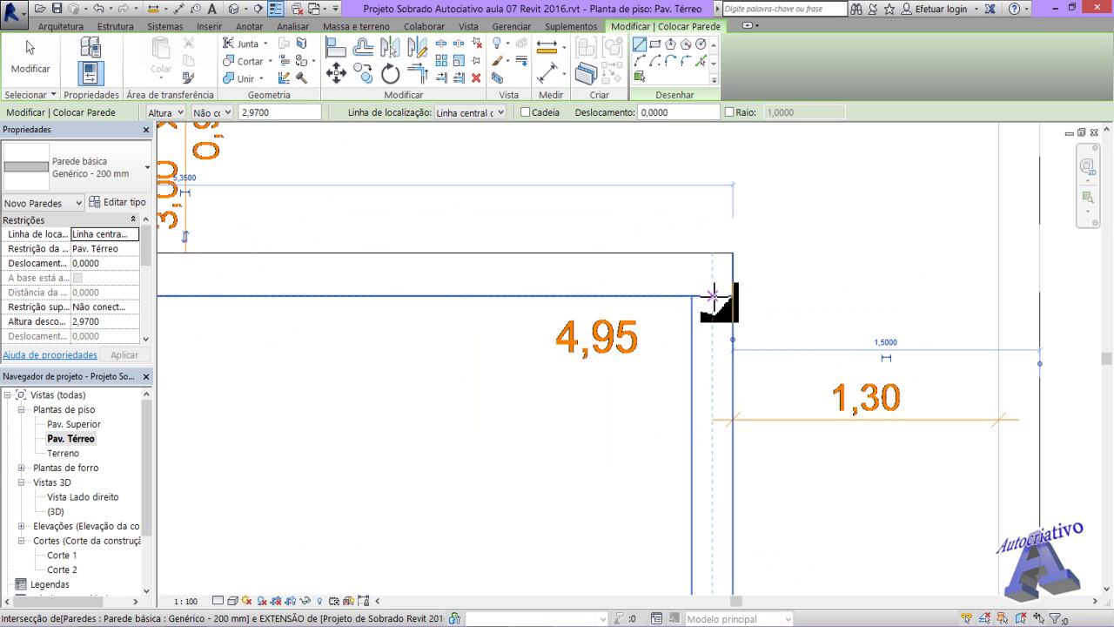
pyautogui.click(713, 296)
pyautogui.scroll(-3, 712, 453)
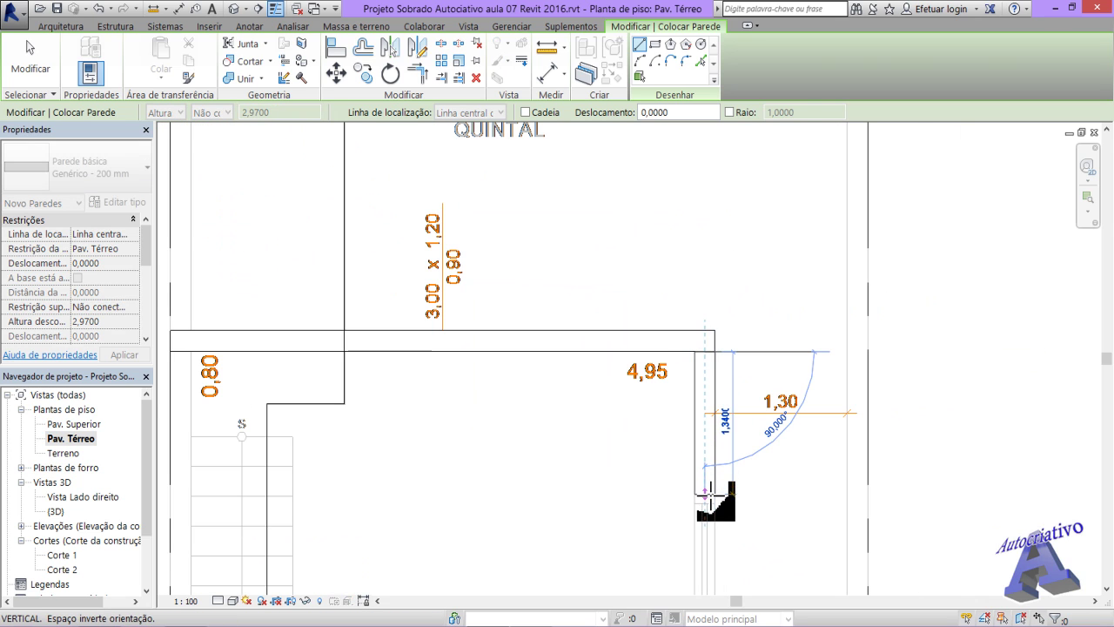
pyautogui.click(710, 505)
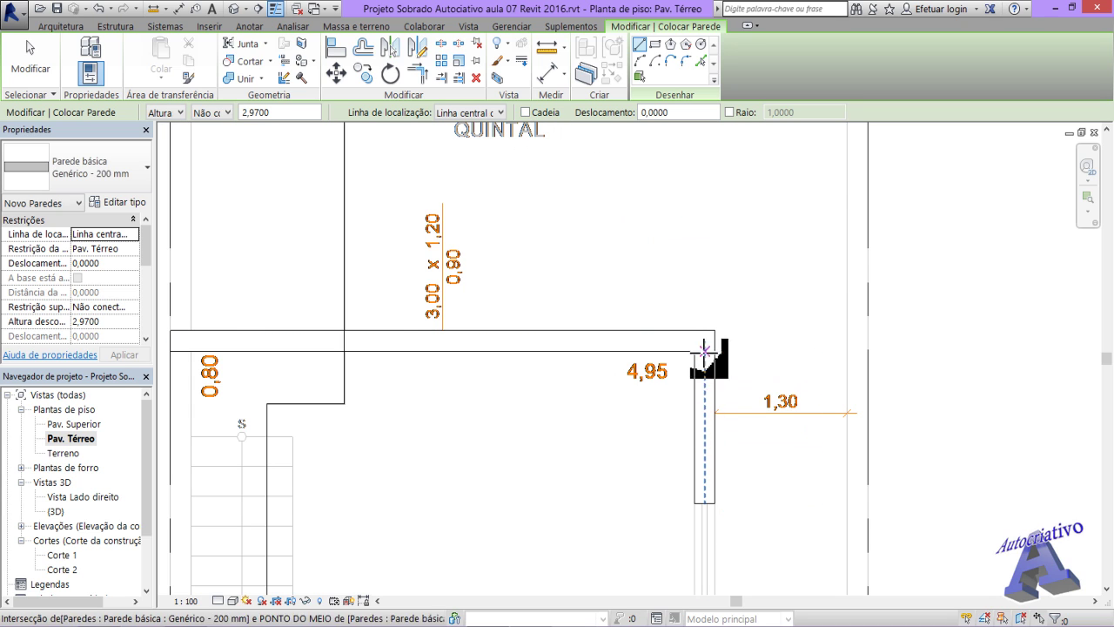
pyautogui.press('Escape')
pyautogui.press('Escape')
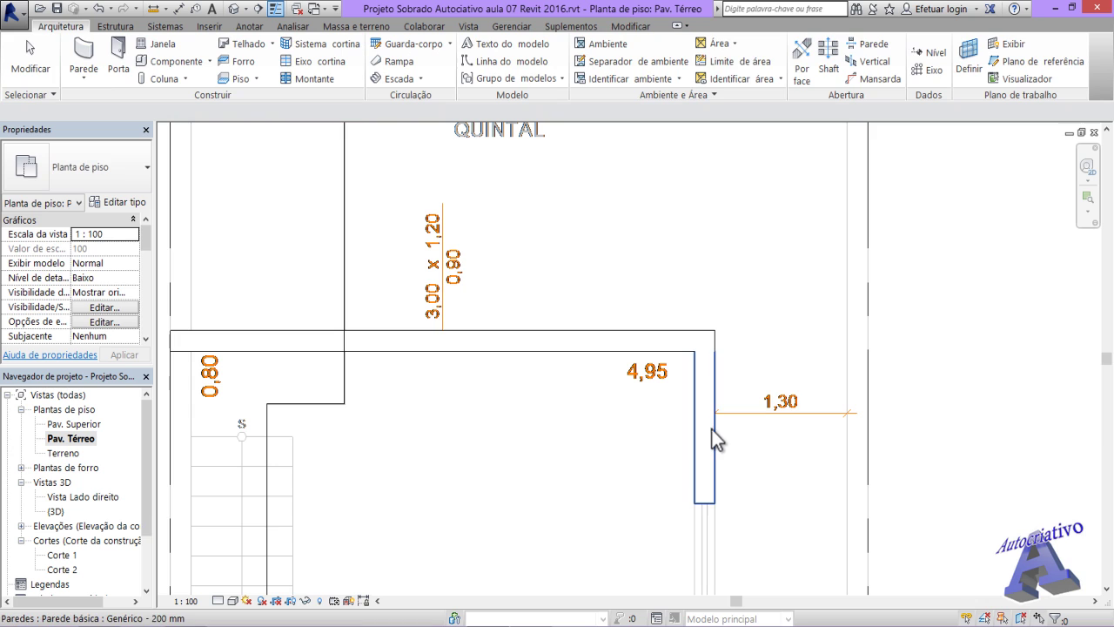
# - Delete the short vertical wall and the horizontal wall between the Quintal and the Sala de Estar
pyautogui.click(715, 427)
pyautogui.press('Delete')
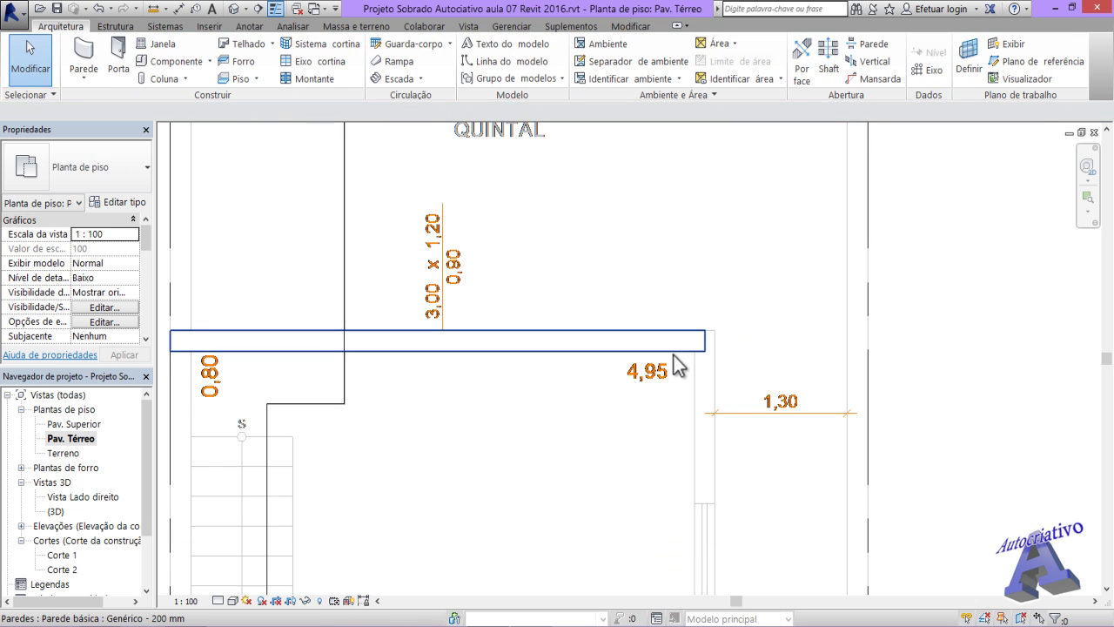
pyautogui.click(673, 351)
pyautogui.press('Delete')
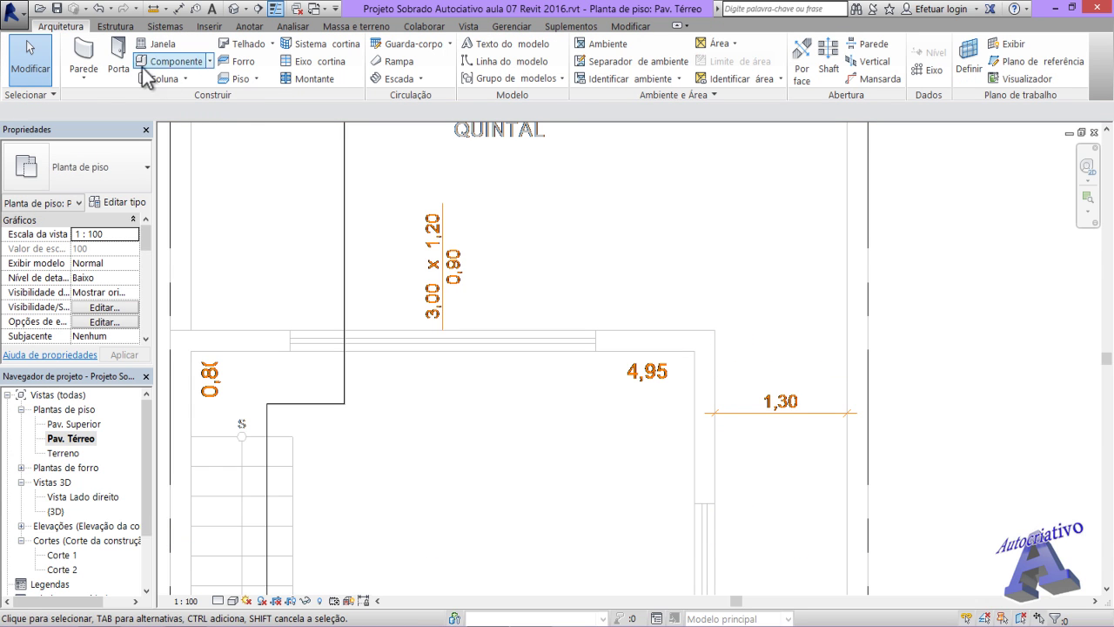
# - Draw a horizontal Genérico - 200 mm wall about 1,18 m long in the Quintal, located by Linha central da parede with Cadeia on
pyautogui.click(85, 60)
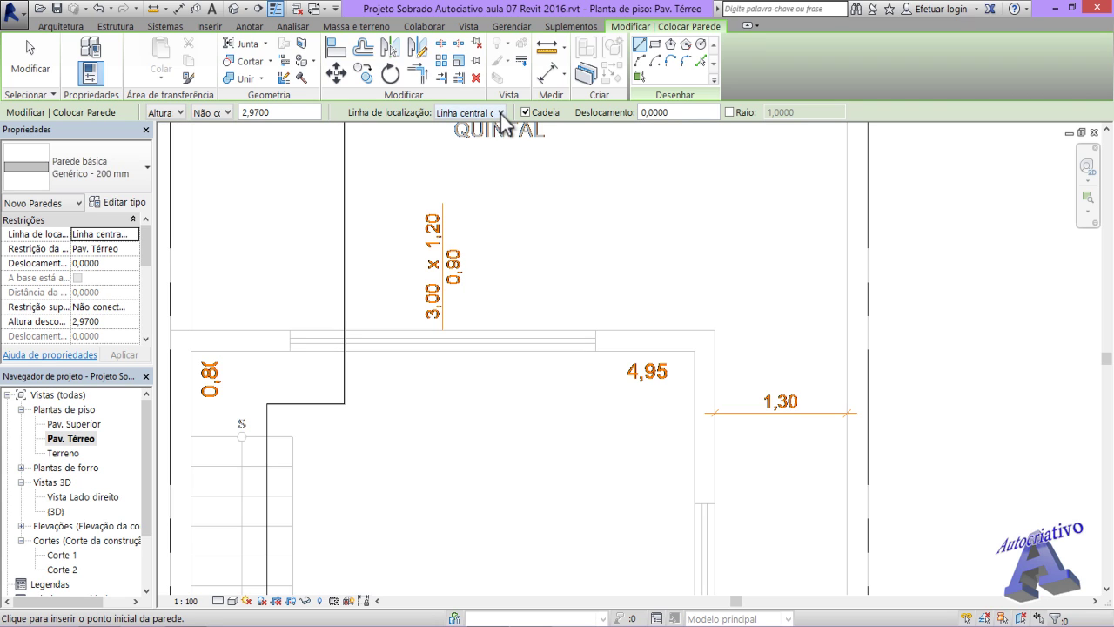
pyautogui.click(501, 112)
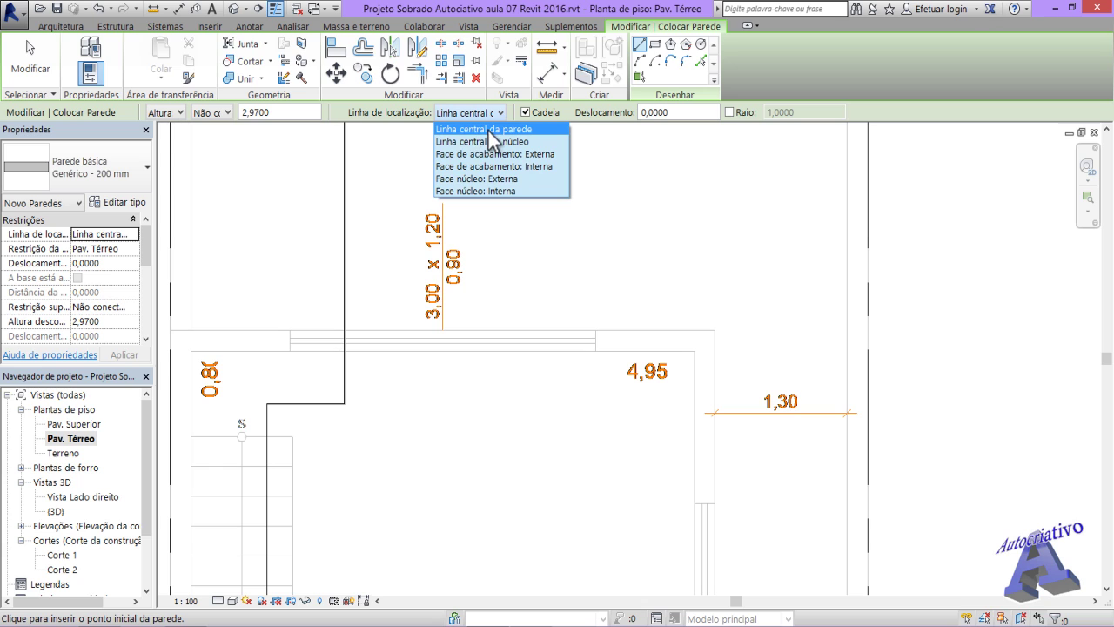
pyautogui.click(489, 131)
pyautogui.click(533, 247)
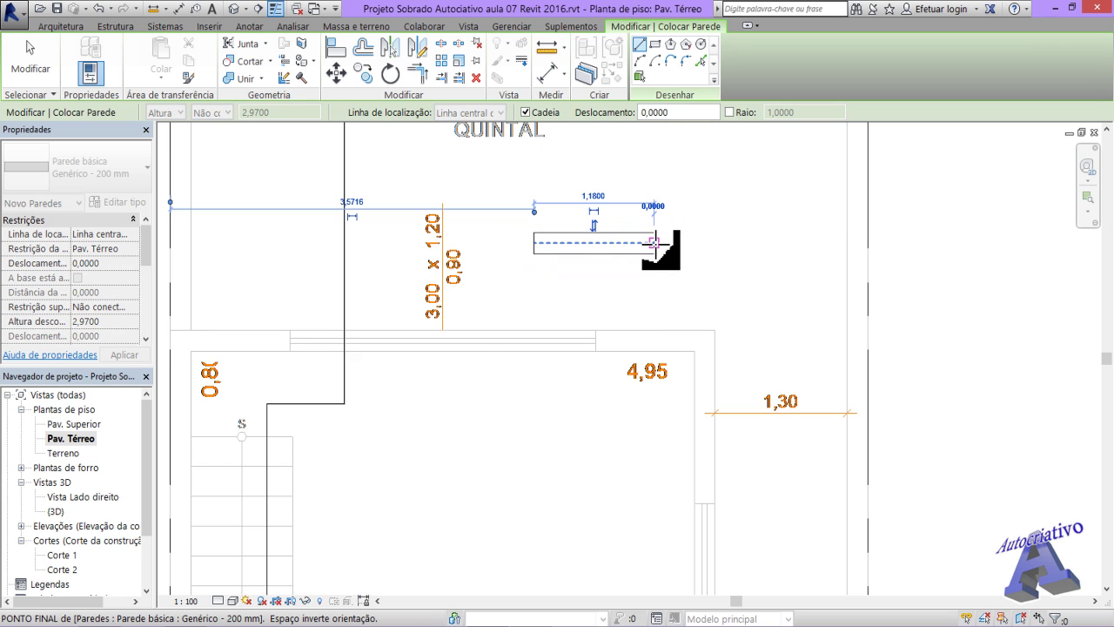
pyautogui.click(655, 245)
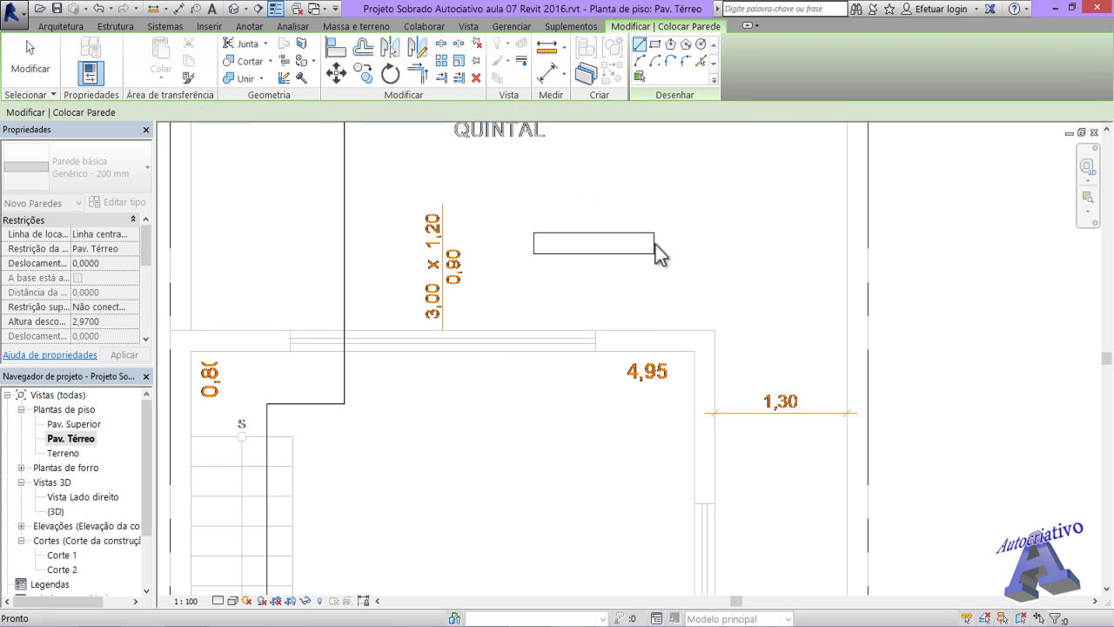
pyautogui.press('Escape')
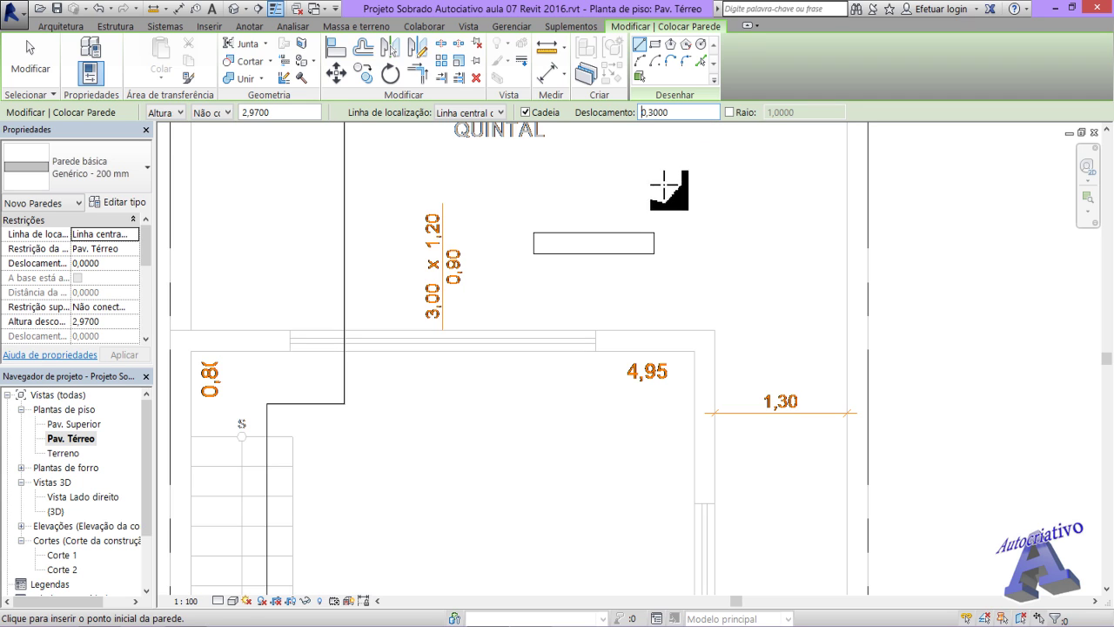
# - Set Deslocamento to 0,3000 and draw a second horizontal wall in the Quintal, parallel to and above the short one
pyautogui.click(540, 191)
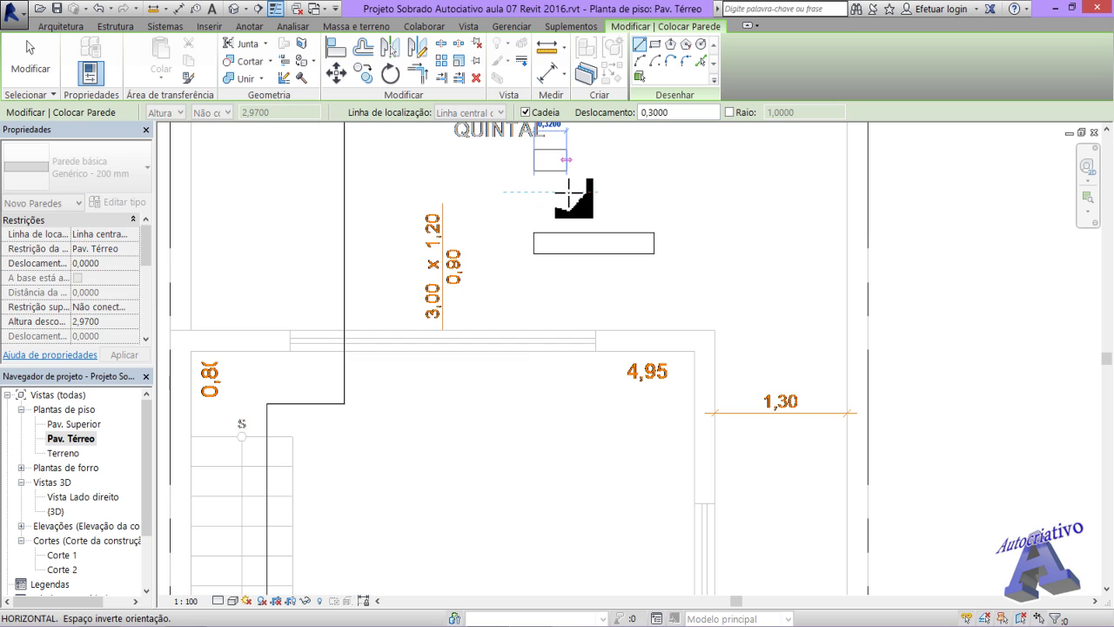
pyautogui.scroll(1, 571, 193)
pyautogui.scroll(1, 571, 193)
pyautogui.moveTo(592, 215); pyautogui.dragTo(601, 320, button='middle')
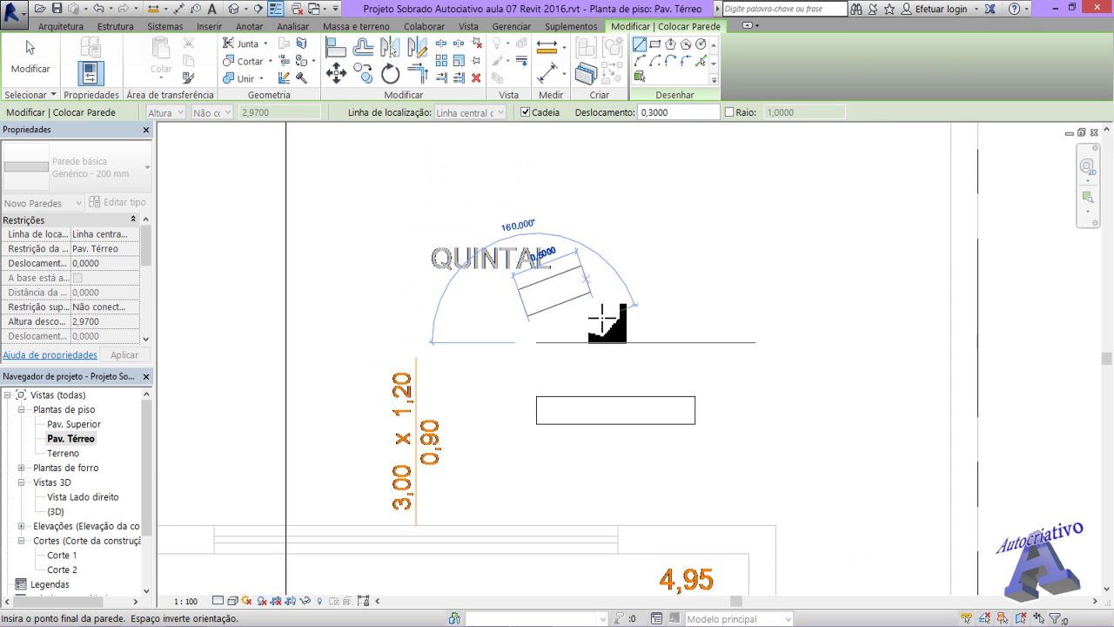
pyautogui.click(754, 343)
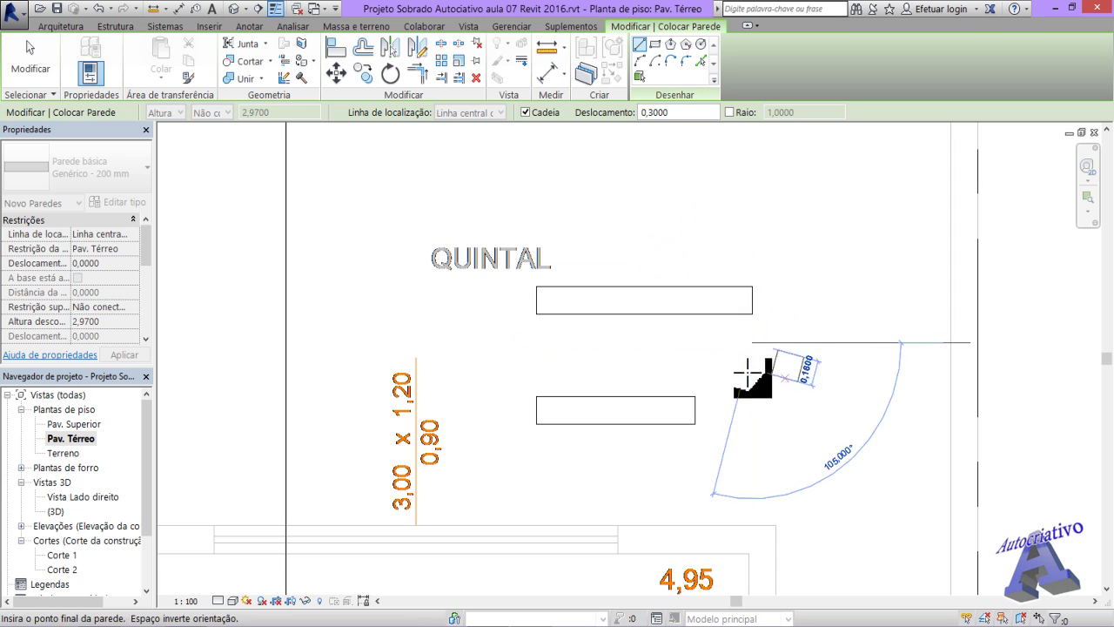
# - Finish the offset wall chain with a vertical wall running down from the end of the upper horizontal wall
pyautogui.click(755, 459)
pyautogui.press('Escape')
pyautogui.press('Escape')
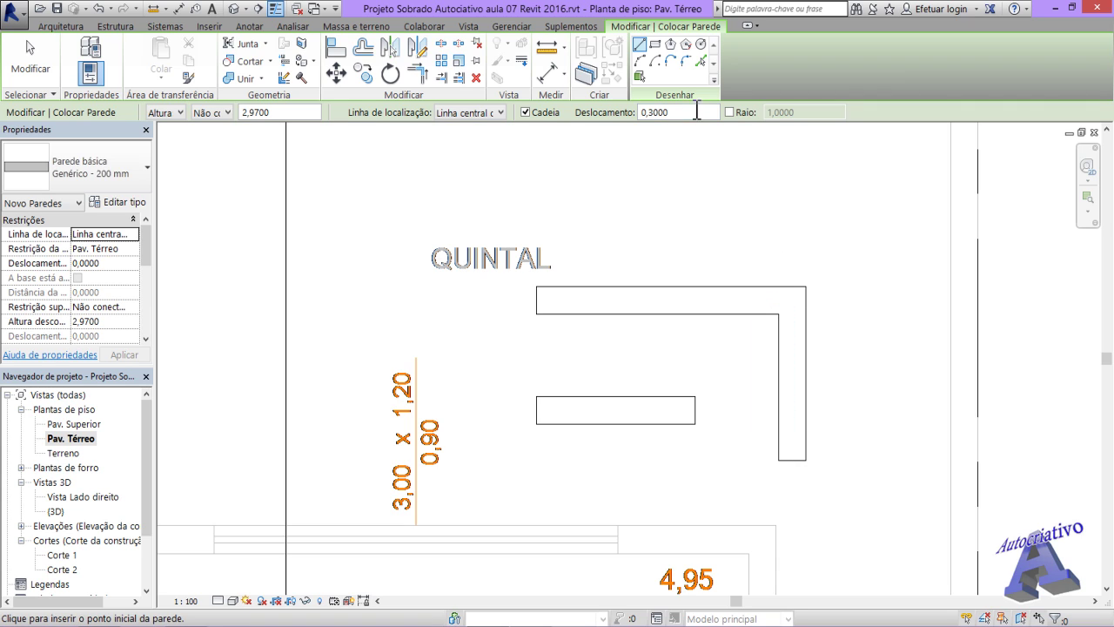
# - Reset the wall placement offset to 0,0000 and leave the wall command
pyautogui.click(666, 112)
pyautogui.press('Return')
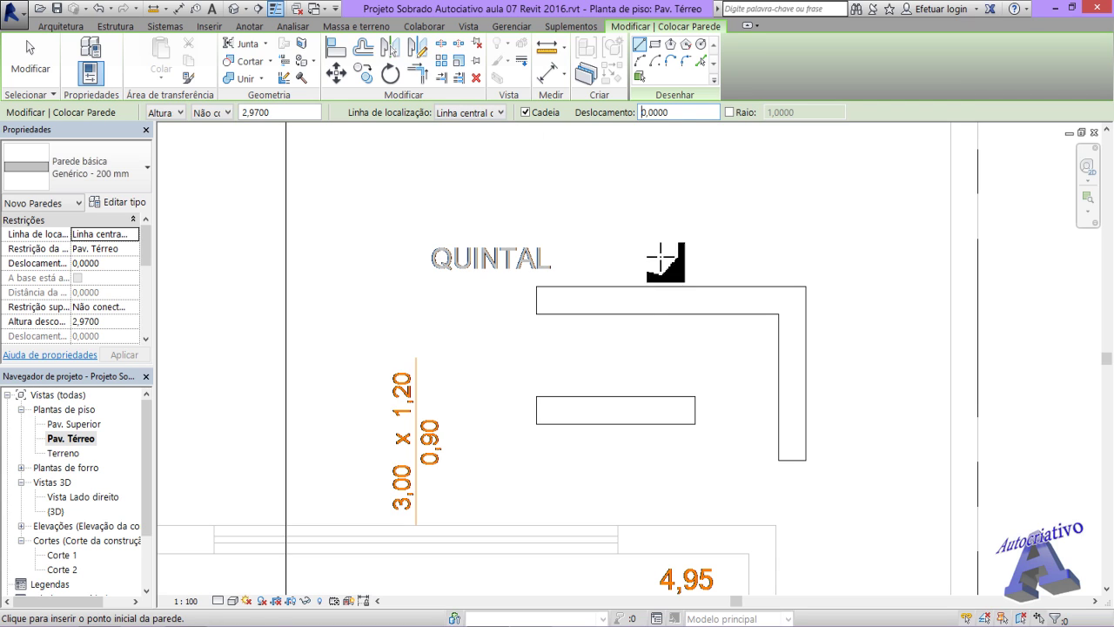
pyautogui.click(720, 340)
pyautogui.press('Escape')
pyautogui.press('Escape')
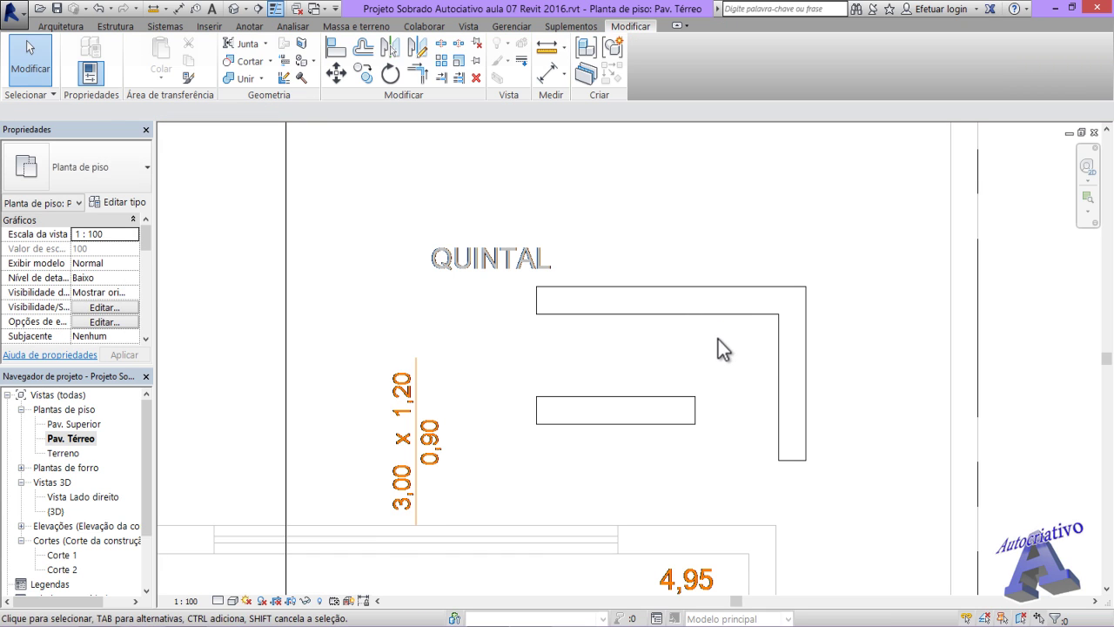
# - Delete the upper horizontal, the vertical and the lower horizontal test walls in the QUINTAL area
pyautogui.click(730, 310)
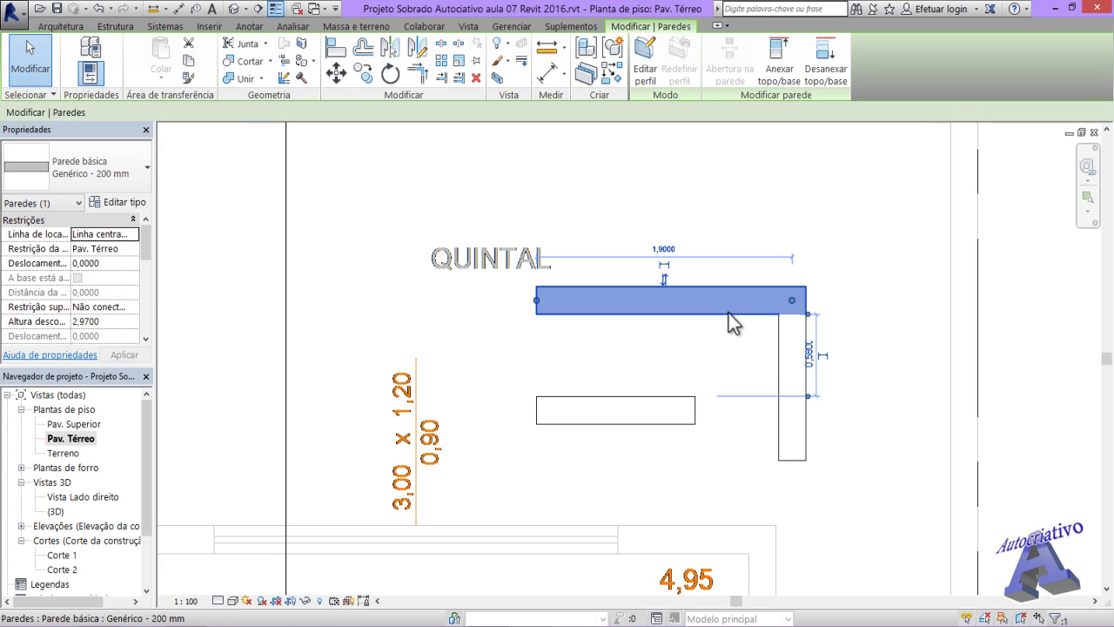
pyautogui.press('Delete')
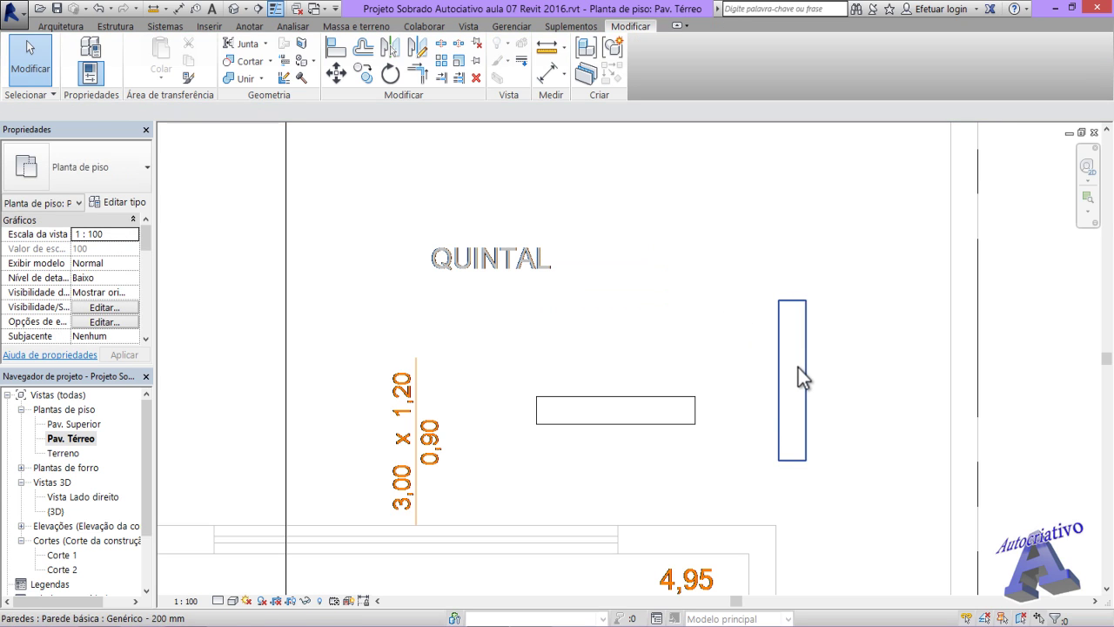
pyautogui.click(807, 367)
pyautogui.press('Delete')
pyautogui.click(695, 412)
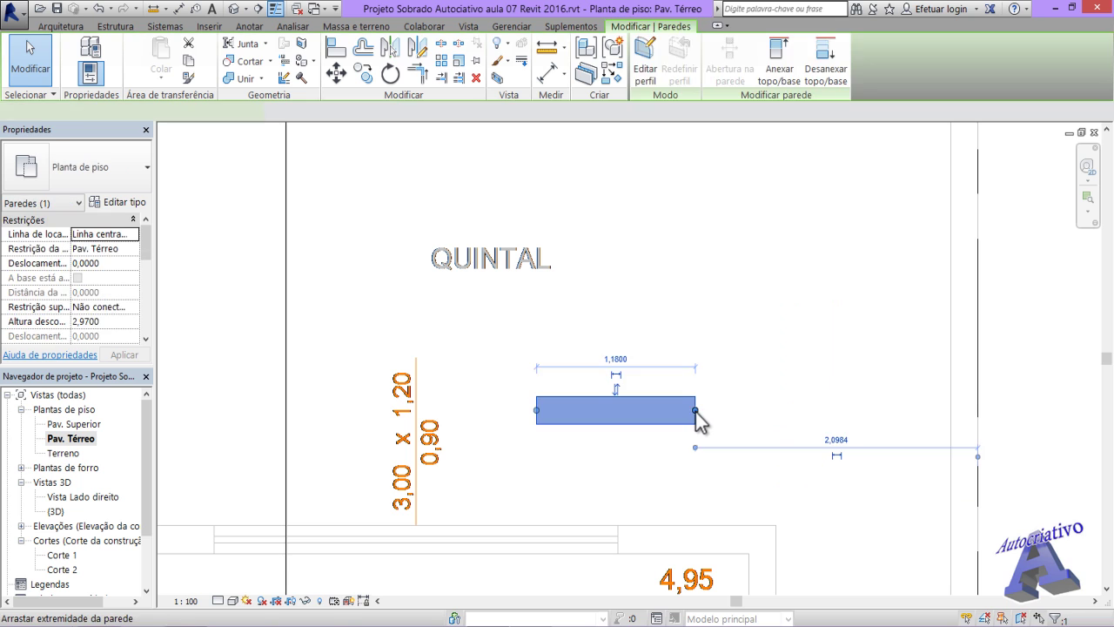
pyautogui.press('Delete')
pyautogui.scroll(-1, 695, 412)
pyautogui.scroll(-2, 697, 411)
pyautogui.moveTo(632, 444); pyautogui.dragTo(632, 378, button='middle')
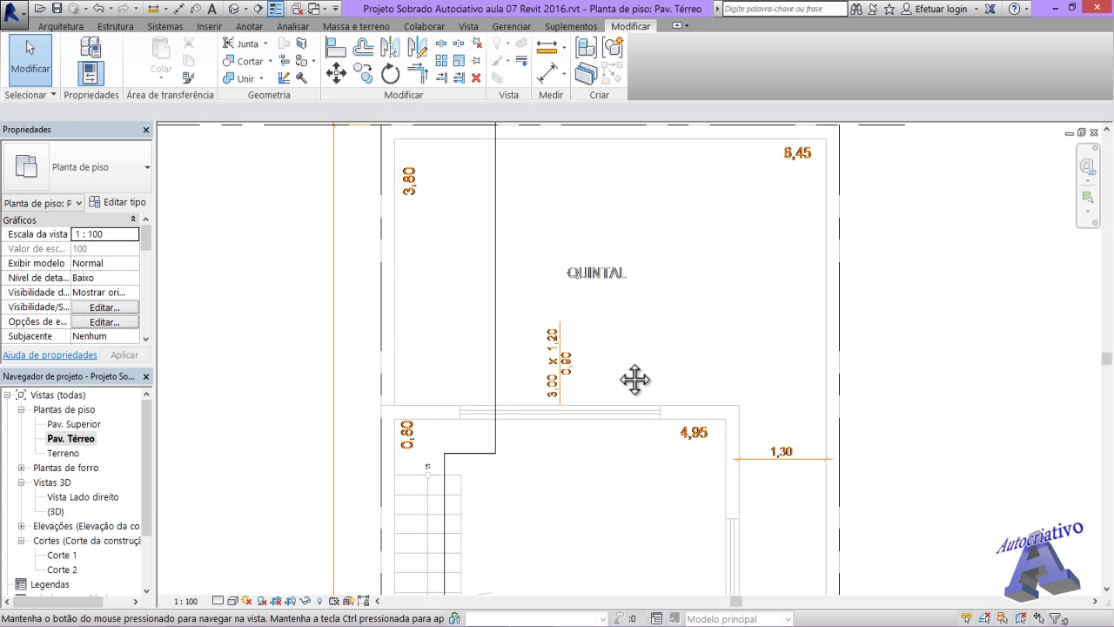
# - Draw a 3 m horizontal wall chained to a downward vertical wall beside the floor plan, with the corner radius set to 0,5000
pyautogui.click(39, 28)
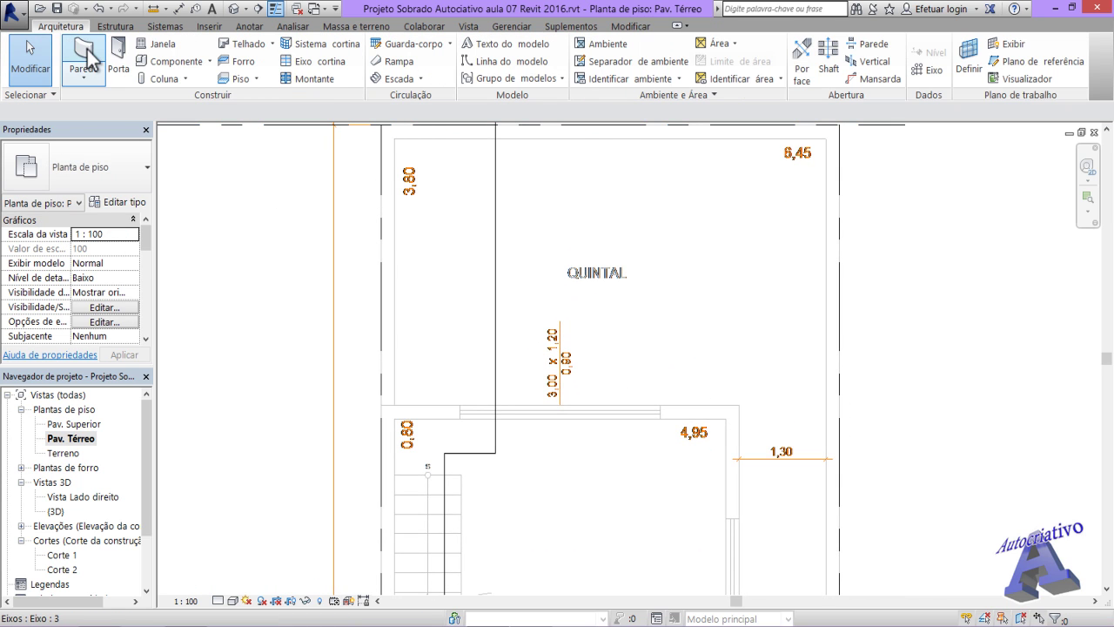
pyautogui.click(89, 57)
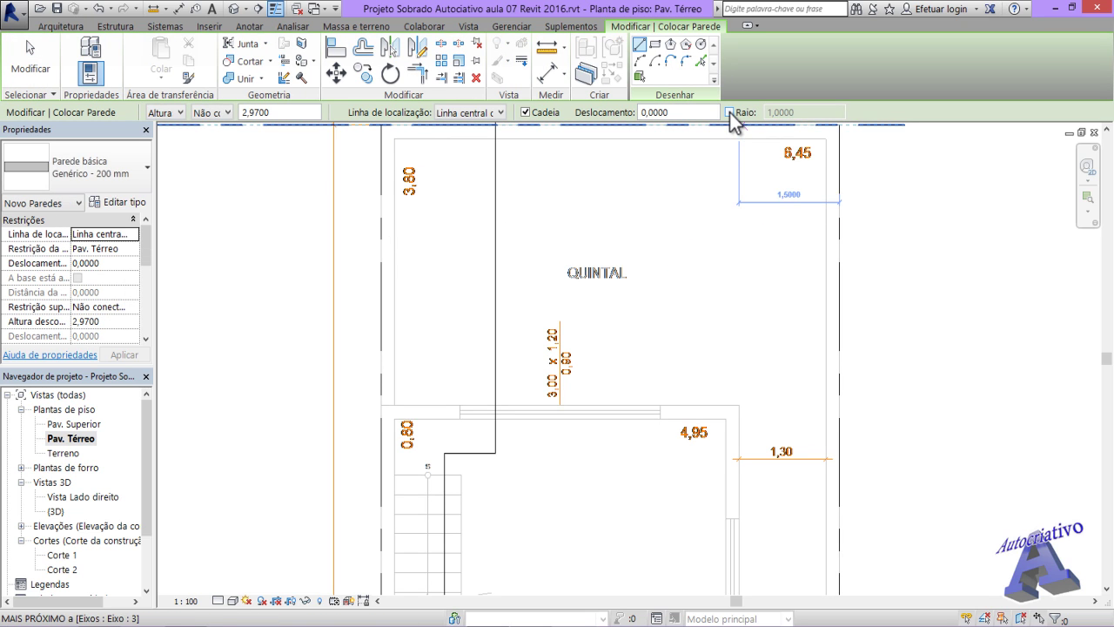
pyautogui.moveTo(763, 273); pyautogui.dragTo(502, 403, button='middle')
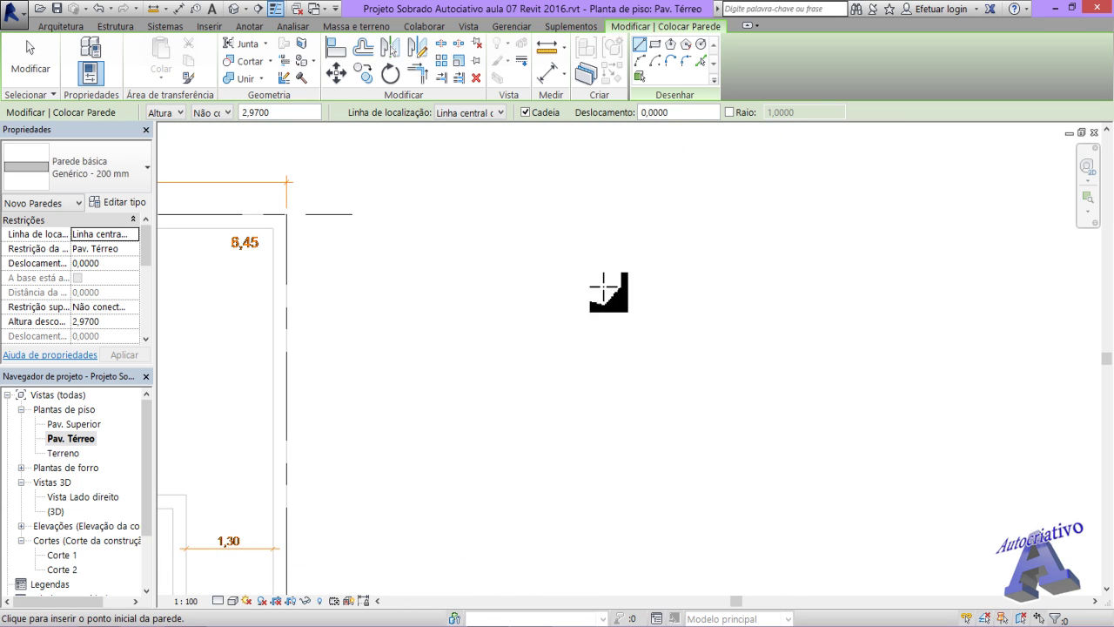
pyautogui.click(730, 111)
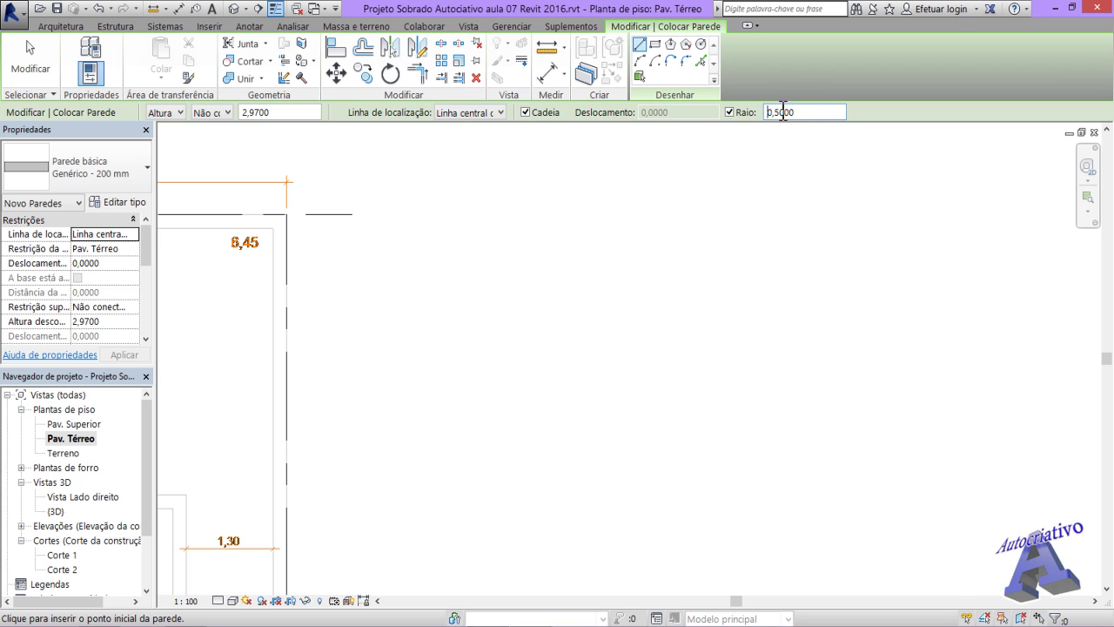
pyautogui.click(506, 343)
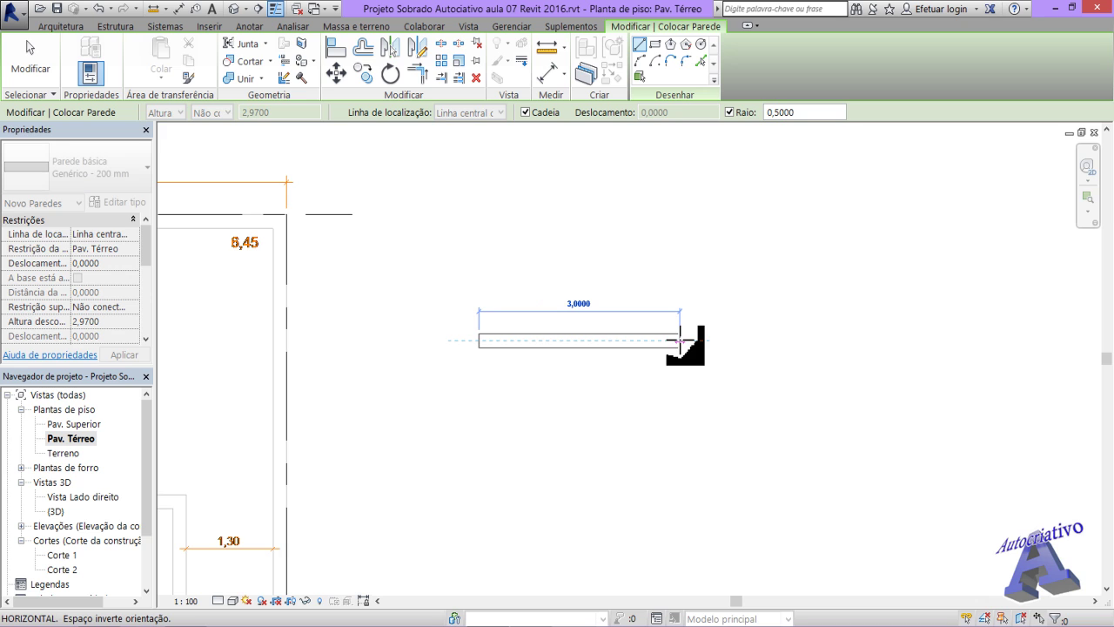
pyautogui.click(680, 341)
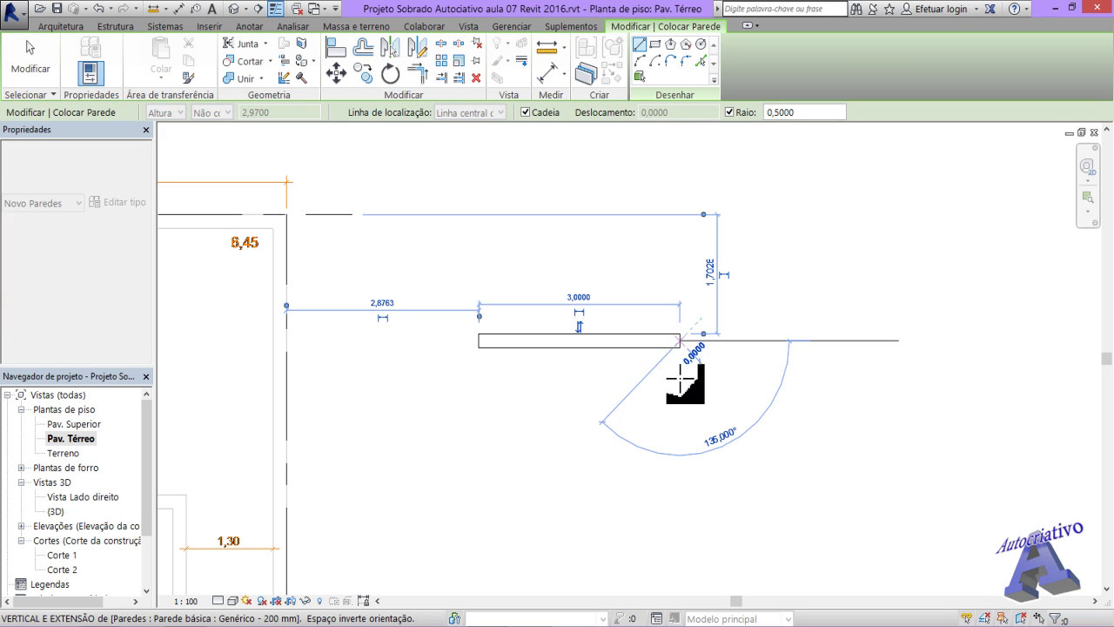
pyautogui.moveTo(687, 515); pyautogui.dragTo(693, 437, button='middle')
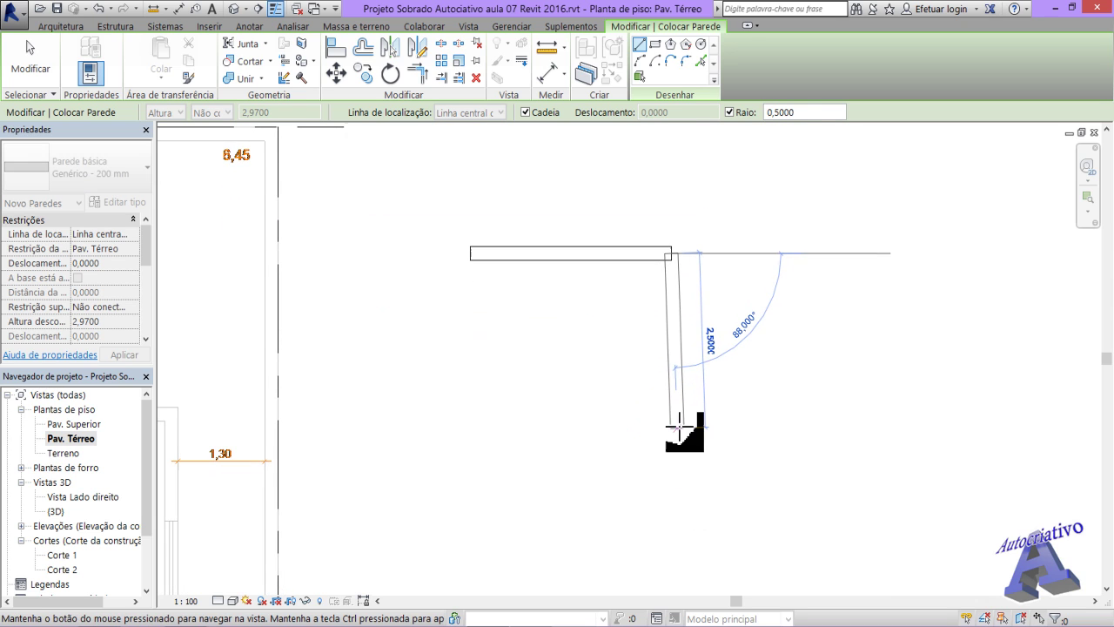
pyautogui.click(672, 456)
pyautogui.press('Escape')
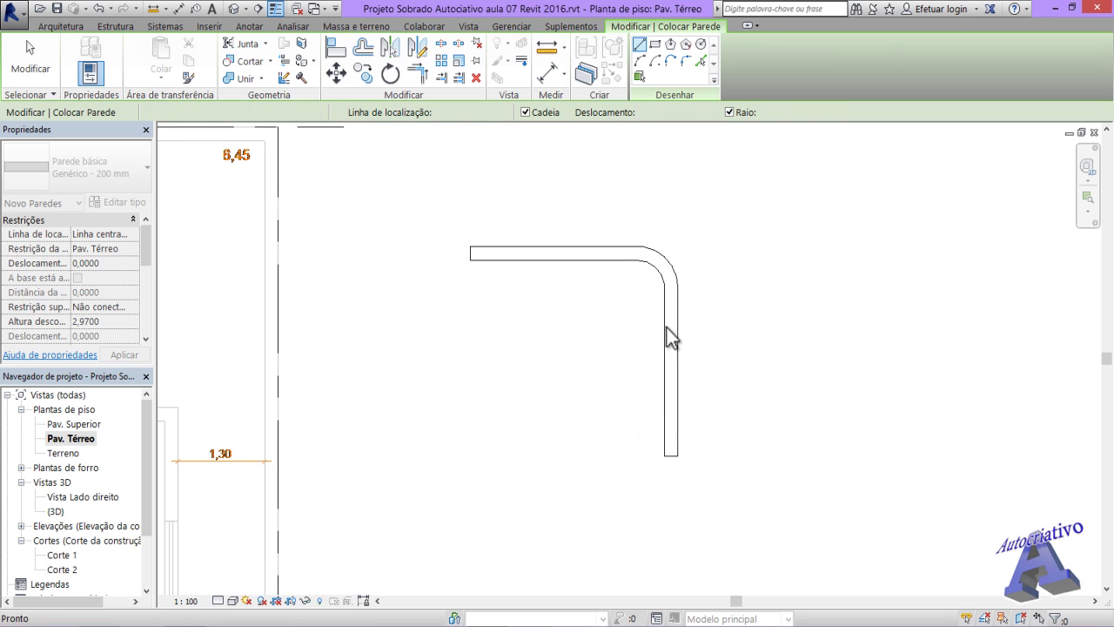
pyautogui.scroll(3, 660, 265)
pyautogui.scroll(2, 668, 270)
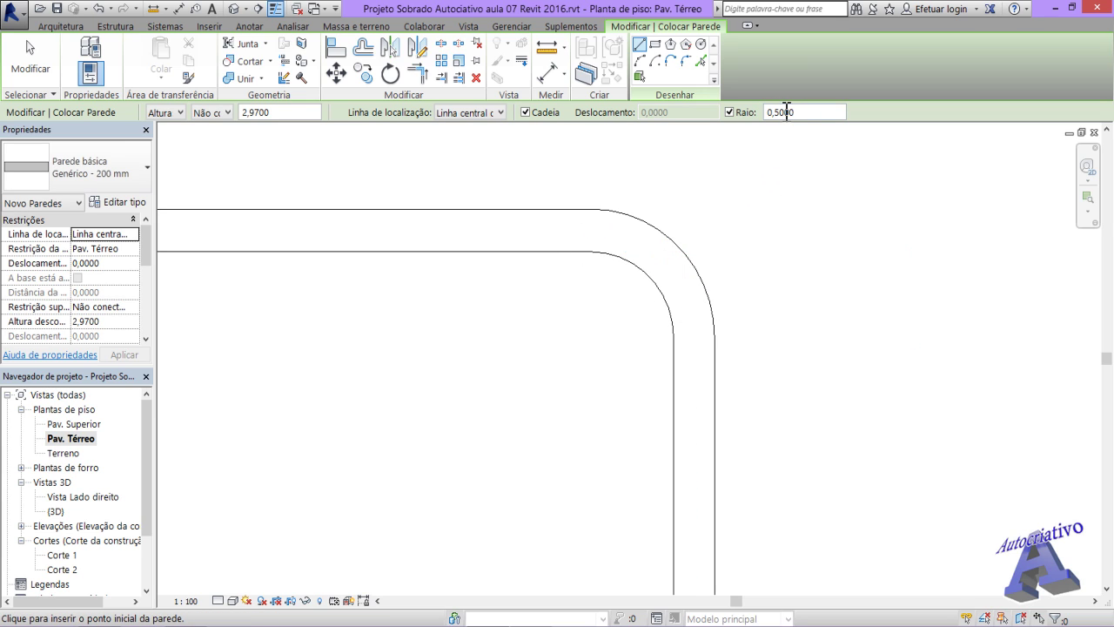
pyautogui.press('Escape')
pyautogui.scroll(-3, 758, 296)
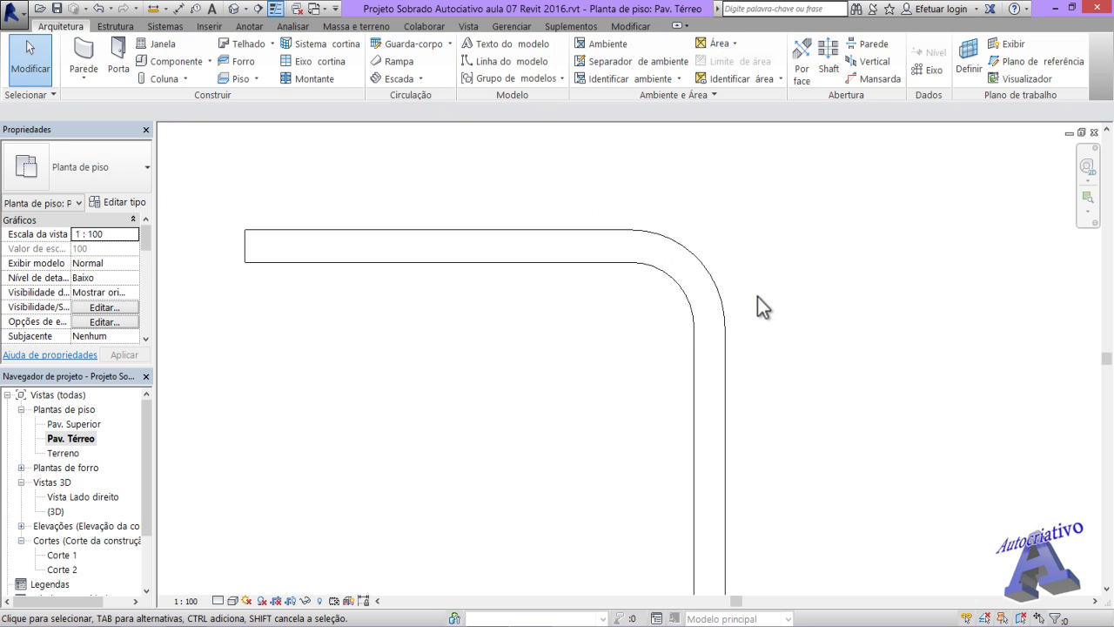
# - Try to chain two perpendicular 0.4 m walls with a 0,5000 corner radius beside the rounded wall
pyautogui.click(84, 54)
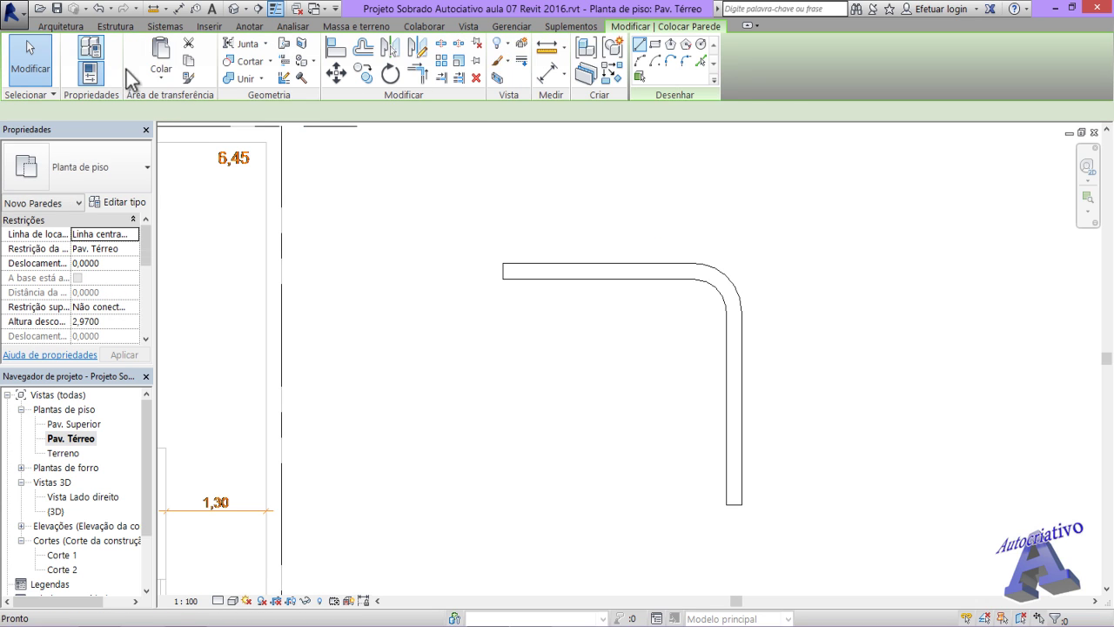
pyautogui.moveTo(777, 257); pyautogui.dragTo(628, 280, button='middle')
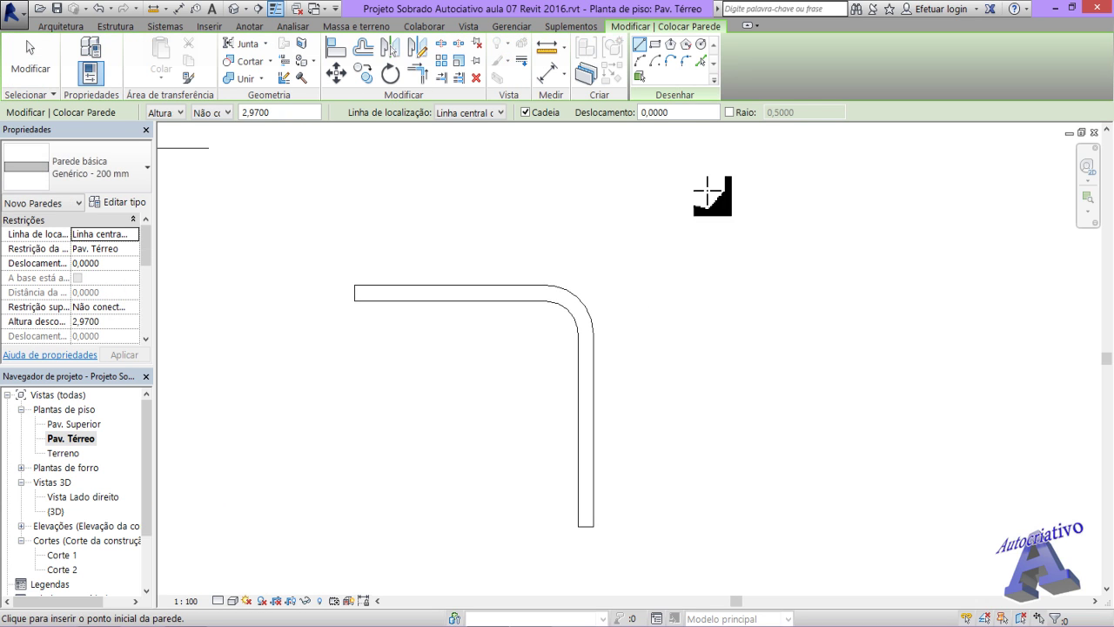
pyautogui.click(730, 112)
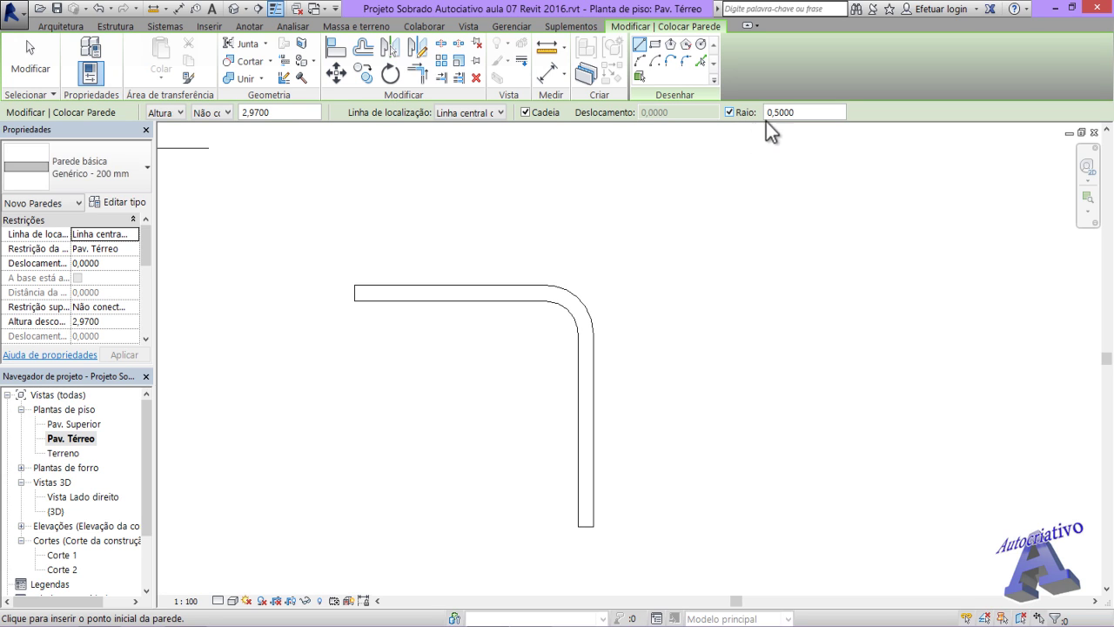
pyautogui.click(685, 275)
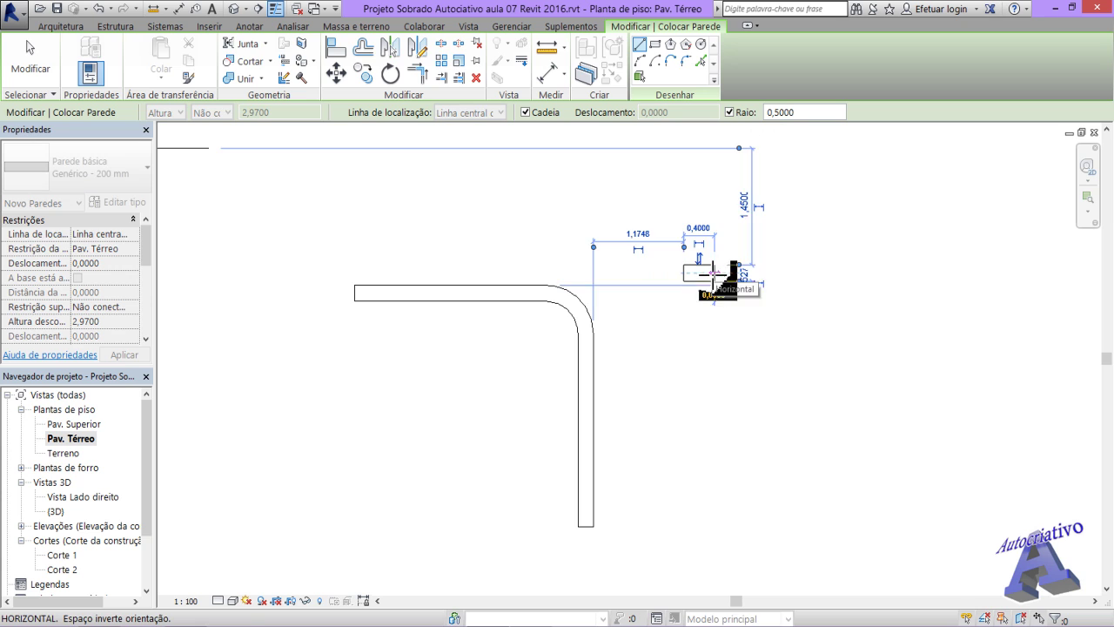
pyautogui.click(713, 274)
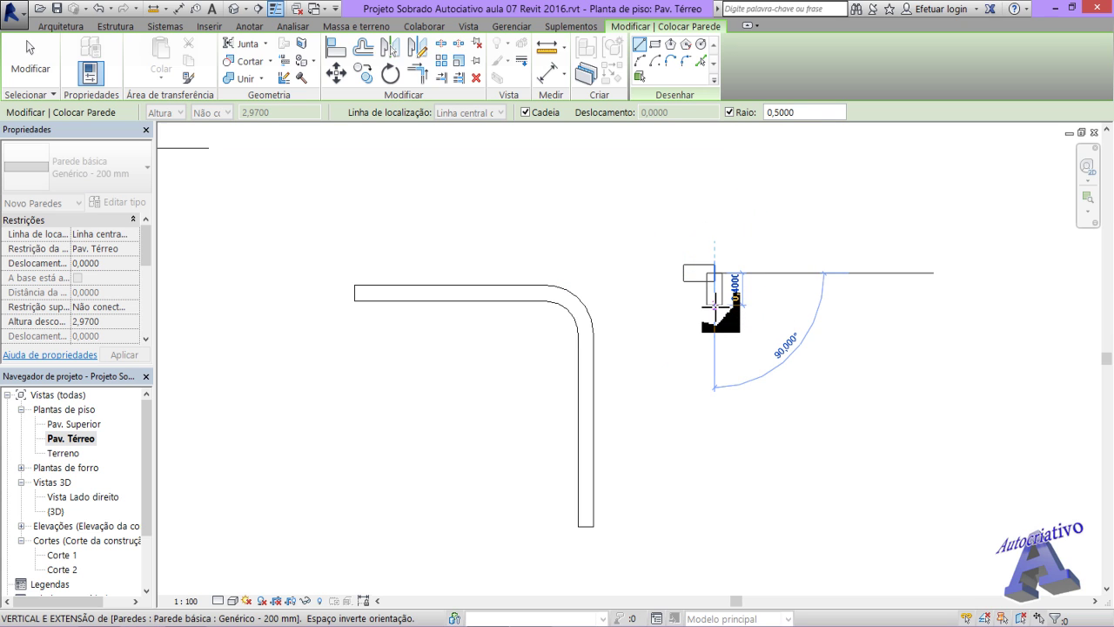
pyautogui.click(715, 306)
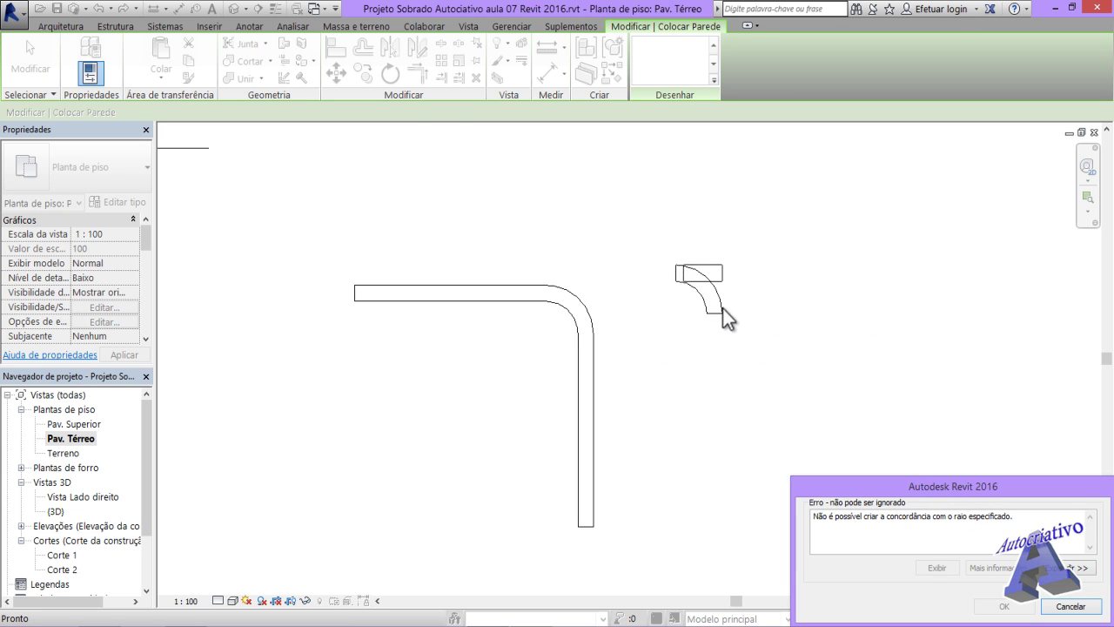
pyautogui.click(1067, 607)
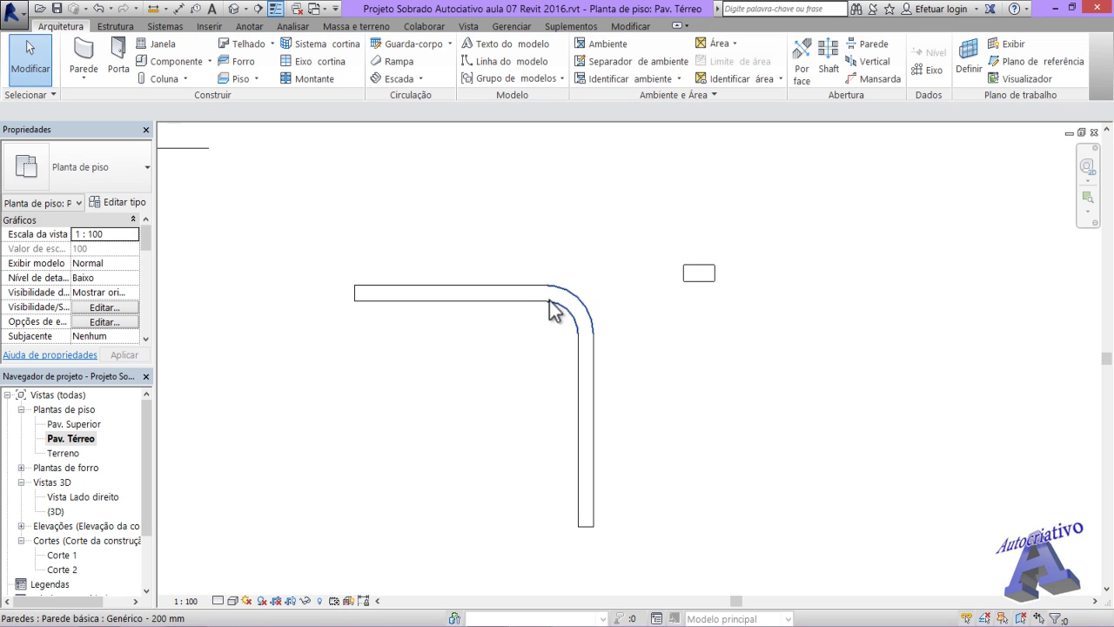
# - Delete the leftover short wall and the wall chain with the rounded corner
pyautogui.scroll(2, 525, 303)
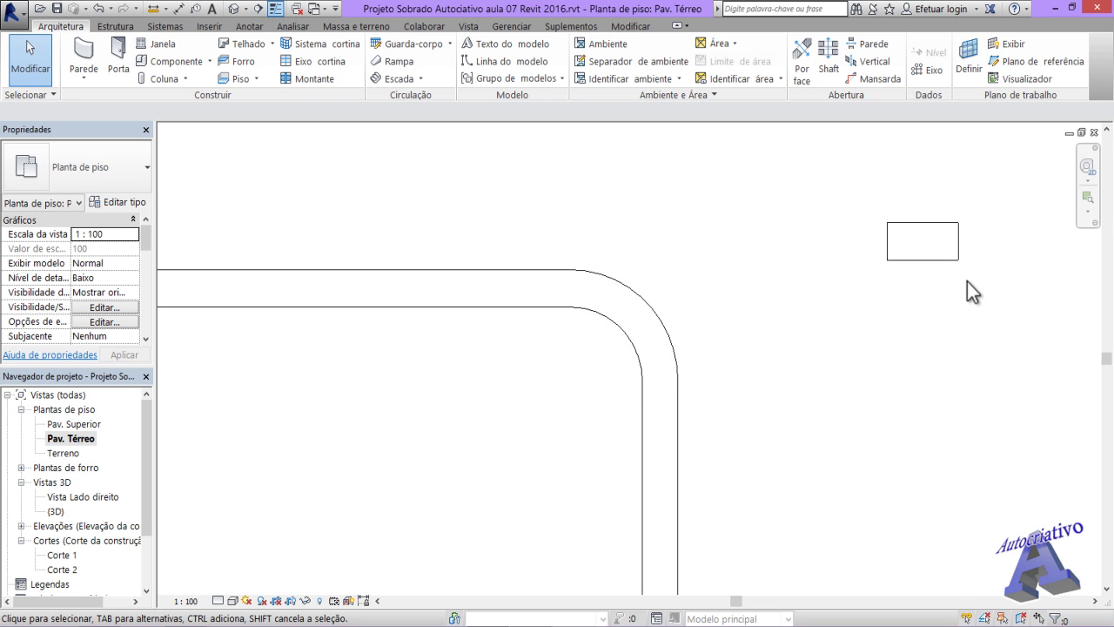
pyautogui.click(955, 261)
pyautogui.press('Delete')
pyautogui.scroll(-4, 743, 334)
pyautogui.click(671, 280)
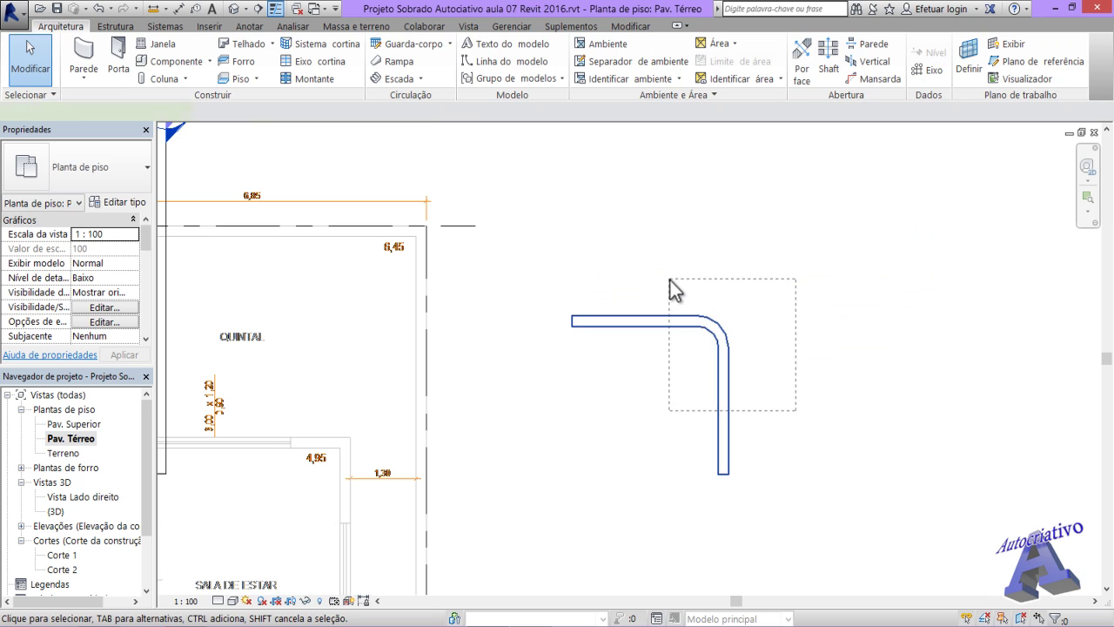
pyautogui.press('Delete')
pyautogui.moveTo(533, 370); pyautogui.dragTo(839, 266, button='middle')
pyautogui.moveTo(599, 367); pyautogui.dragTo(694, 351, button='middle')
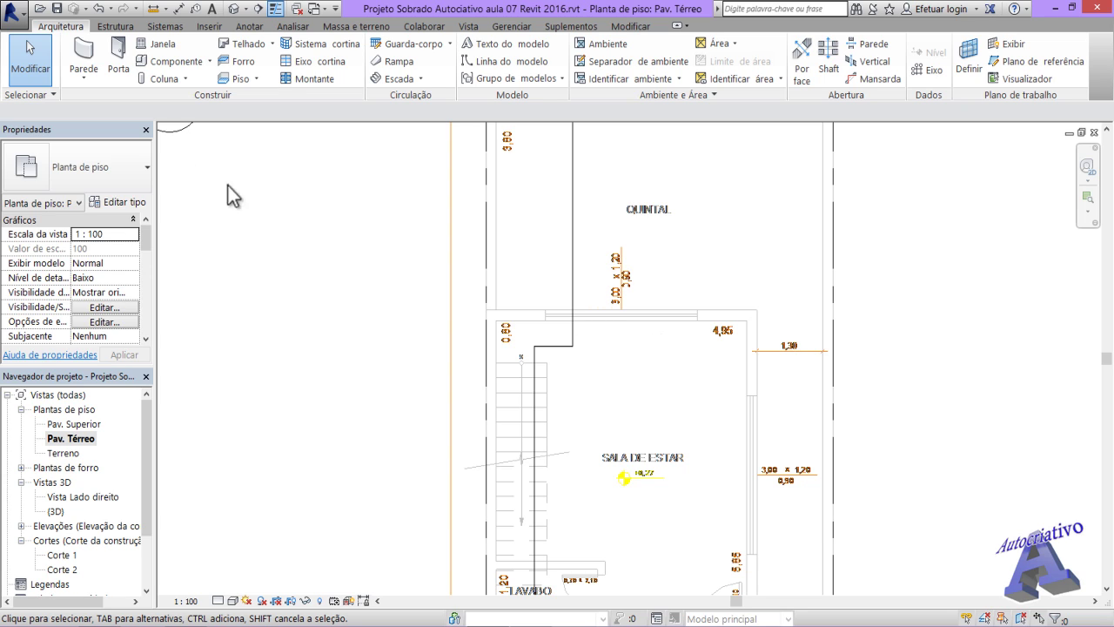
# - Draw a 6 m horizontal Genérico - 200 mm wall in the empty area beside the floor plan and select it
pyautogui.click(83, 54)
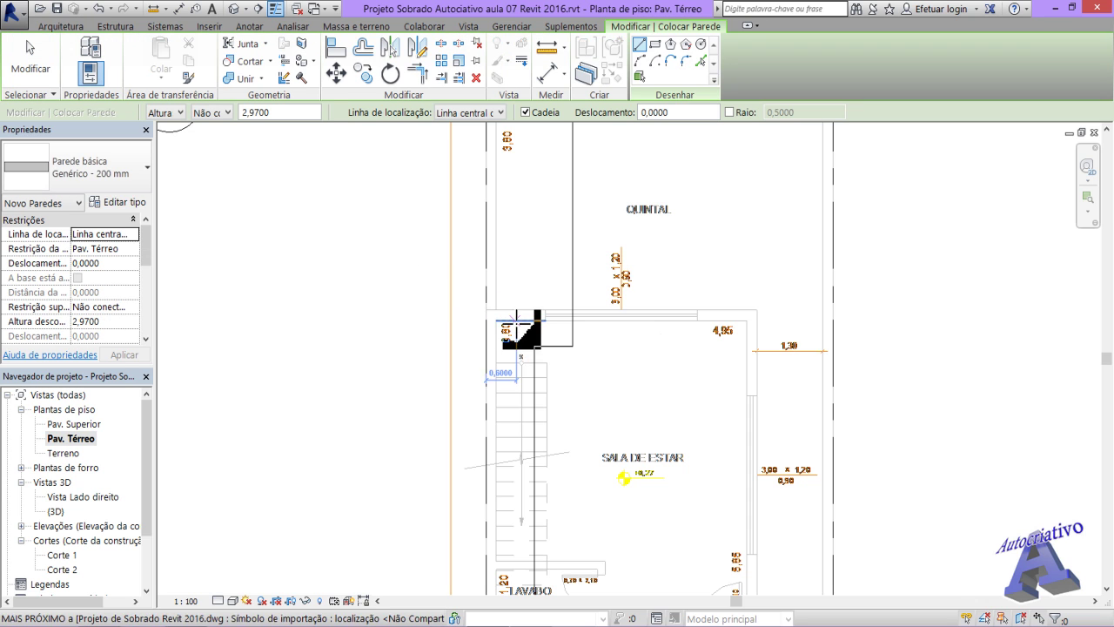
pyautogui.moveTo(788, 323); pyautogui.dragTo(289, 396, button='middle')
pyautogui.moveTo(534, 348); pyautogui.dragTo(488, 365, button='middle')
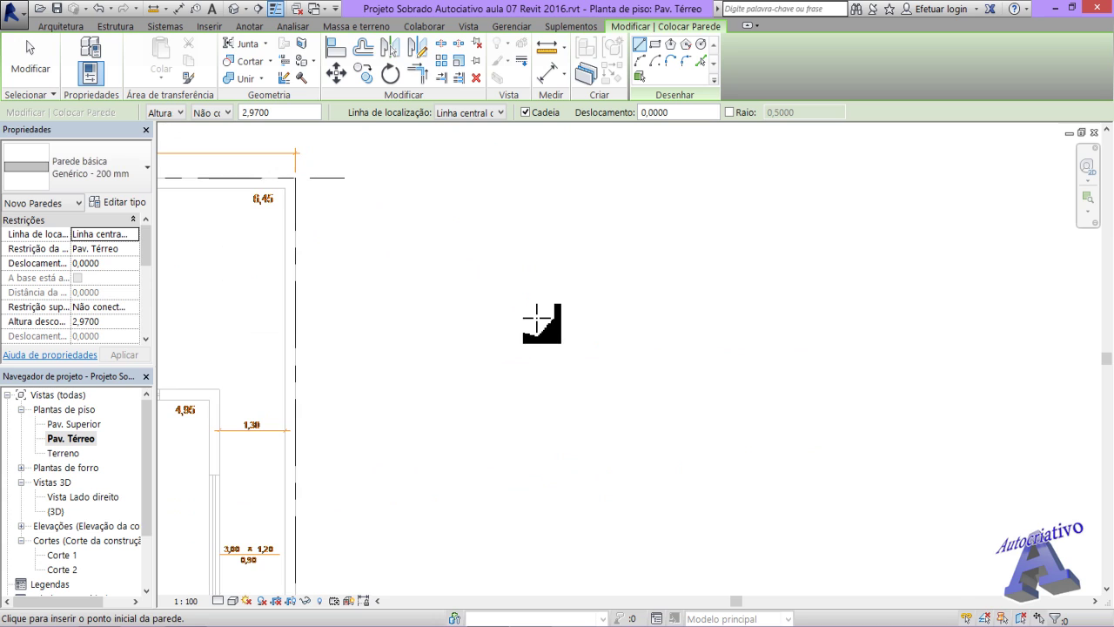
pyautogui.click(489, 291)
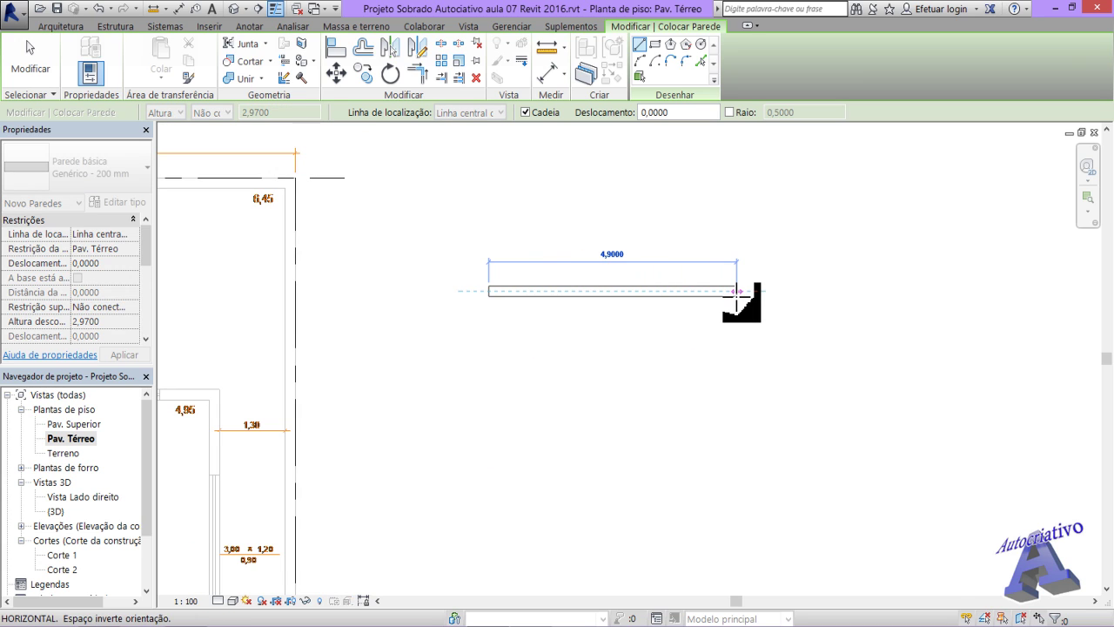
pyautogui.scroll(1, 737, 290)
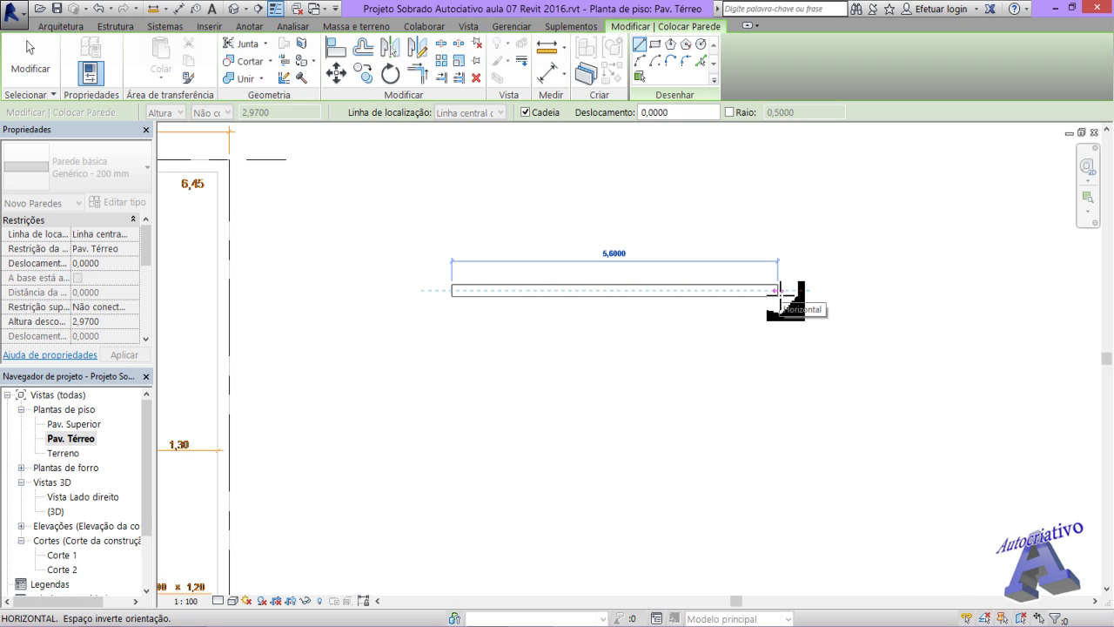
pyautogui.write('6')
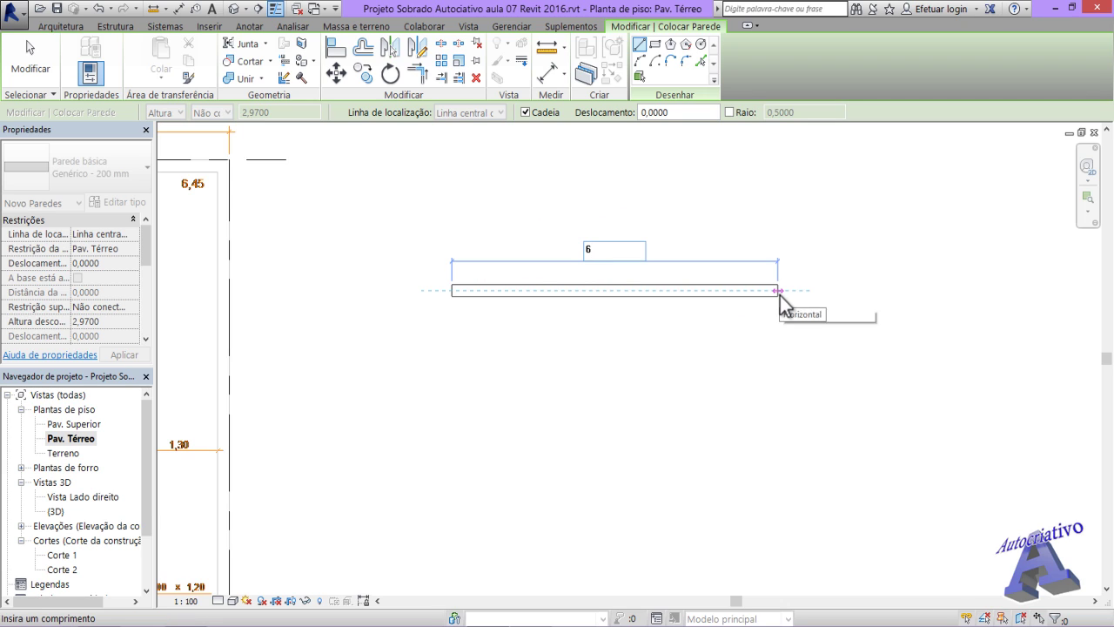
pyautogui.press('Return')
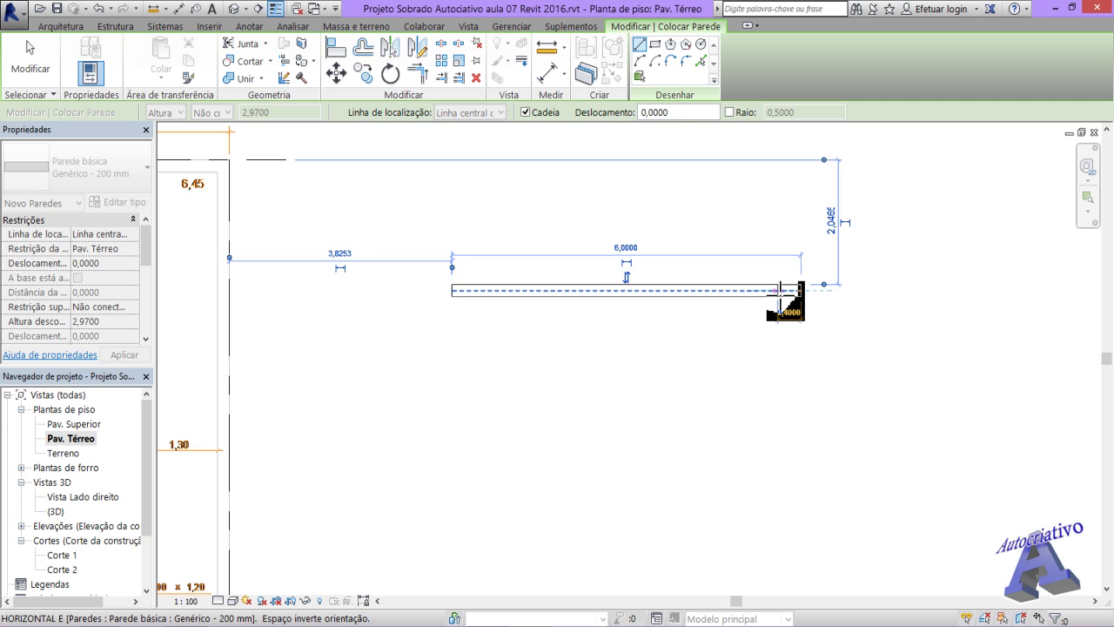
pyautogui.press('Escape')
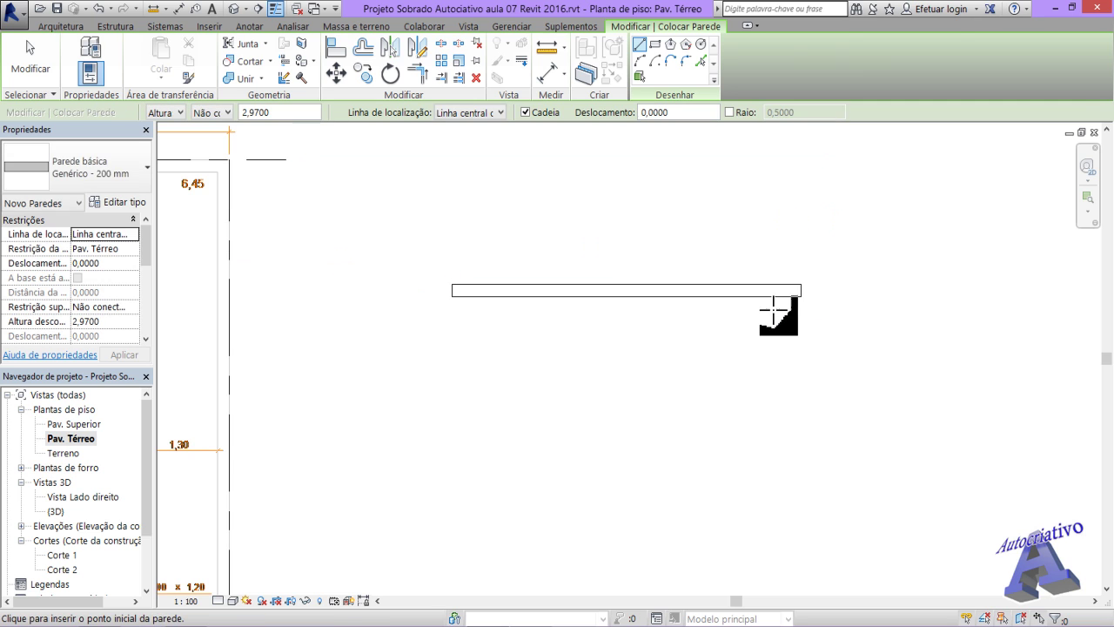
pyautogui.press('Escape')
pyautogui.click(771, 297)
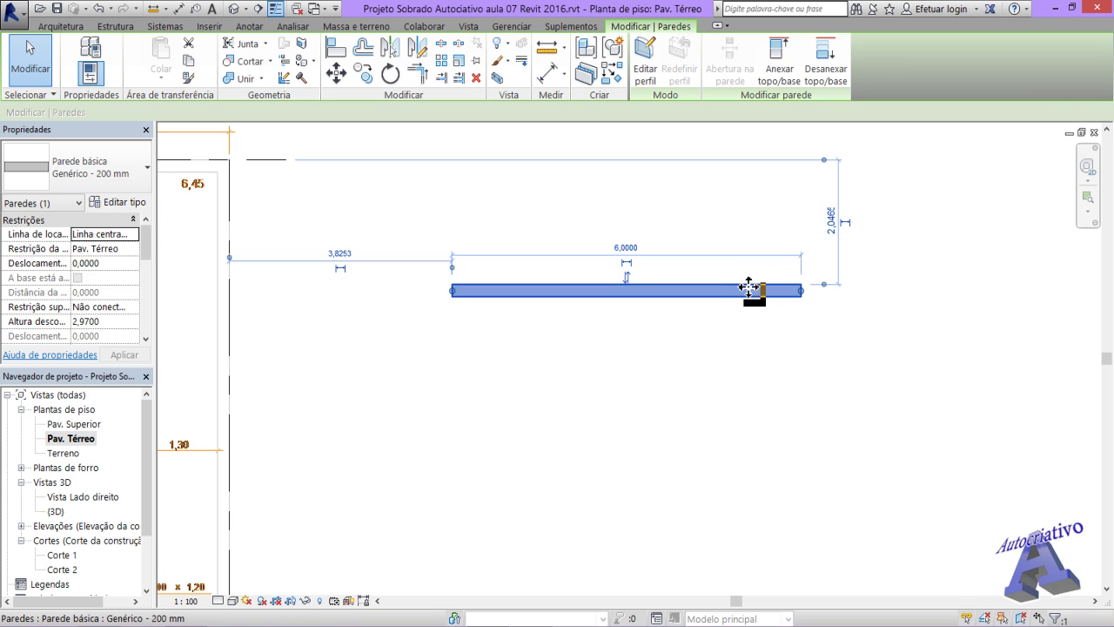
# - Set the selected horizontal wall's length to 5 m
pyautogui.click(630, 247)
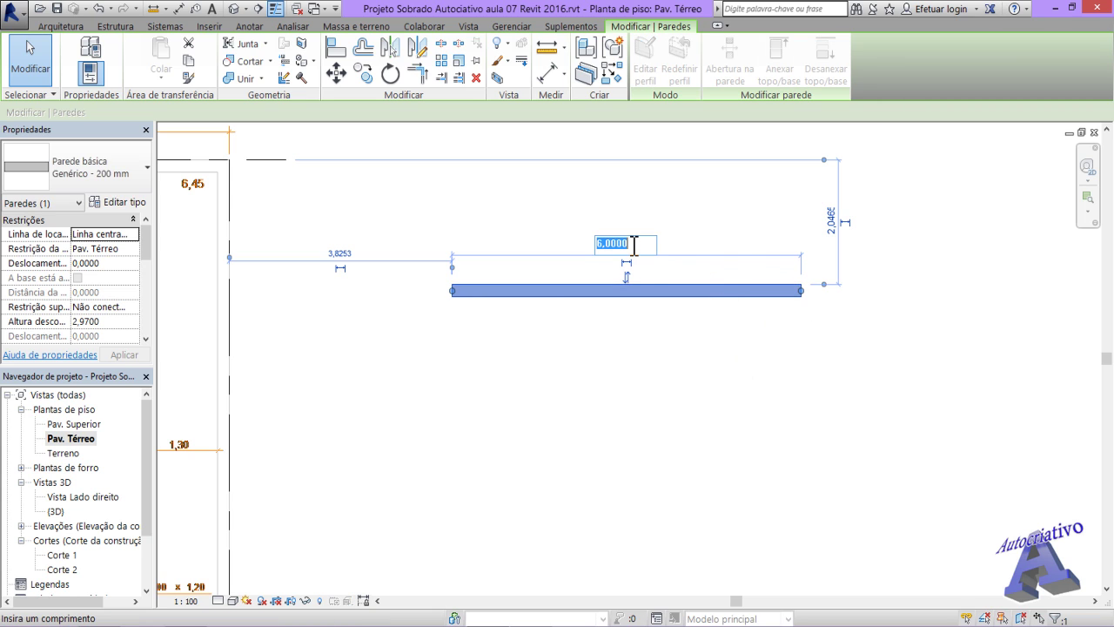
pyautogui.write('5')
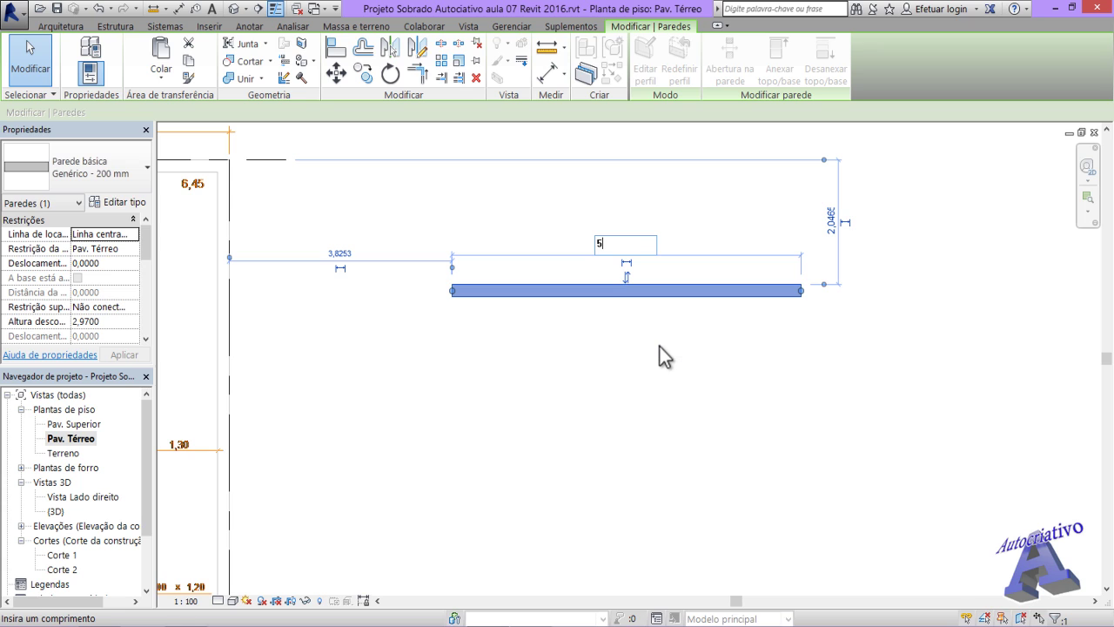
pyautogui.press('Return')
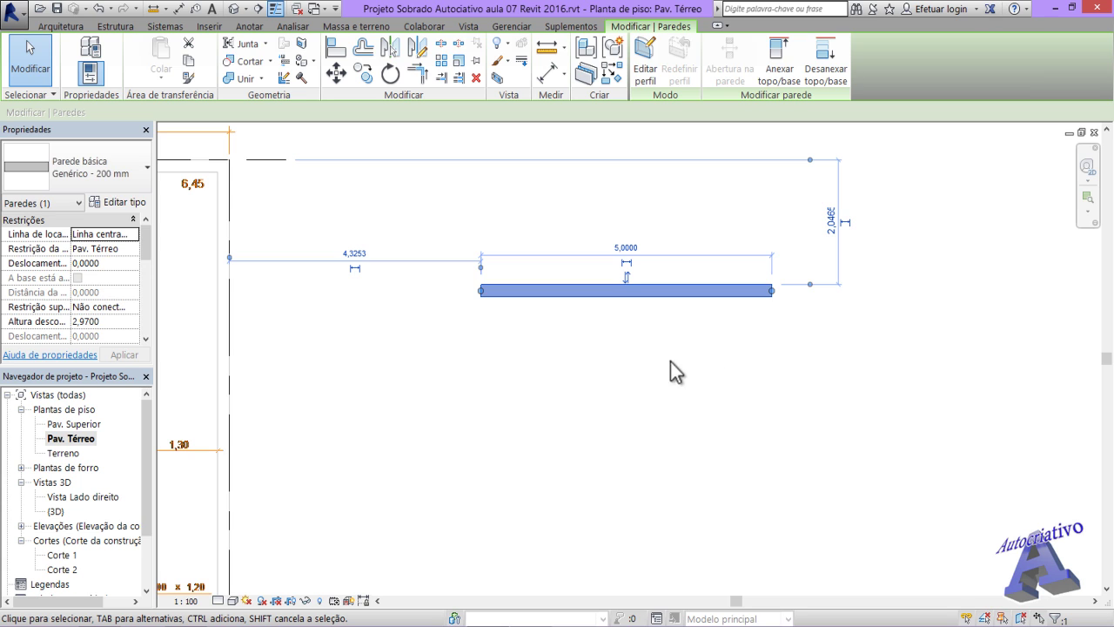
# - Turn the wall's temporary length dimension into a permanent one and deselect the wall
pyautogui.scroll(2, 664, 354)
pyautogui.moveTo(664, 341); pyautogui.dragTo(654, 403, button='middle')
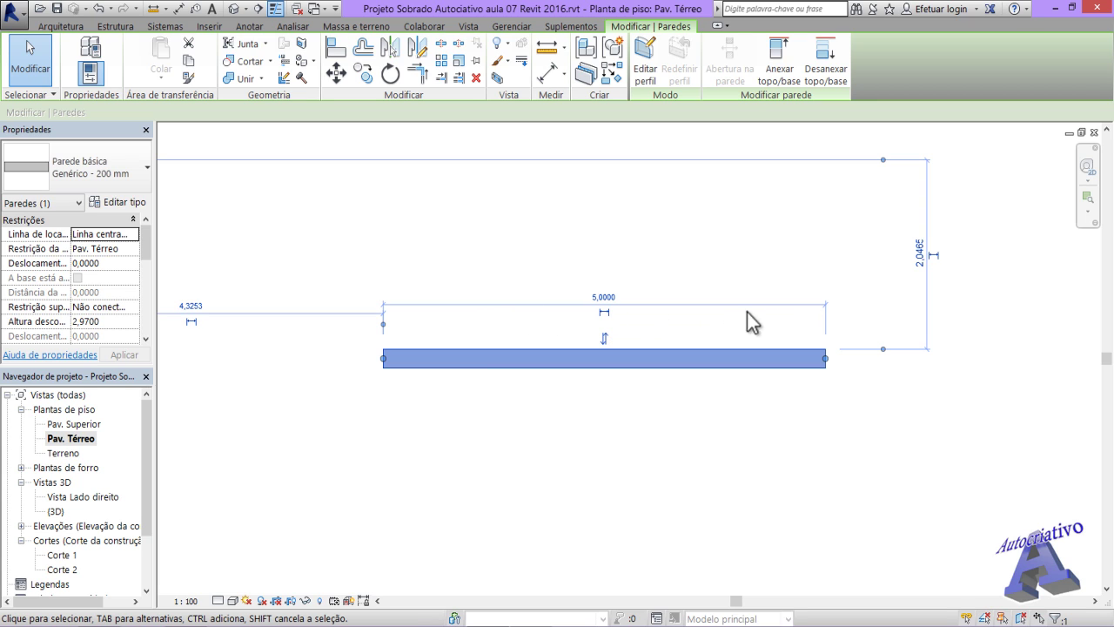
pyautogui.click(604, 311)
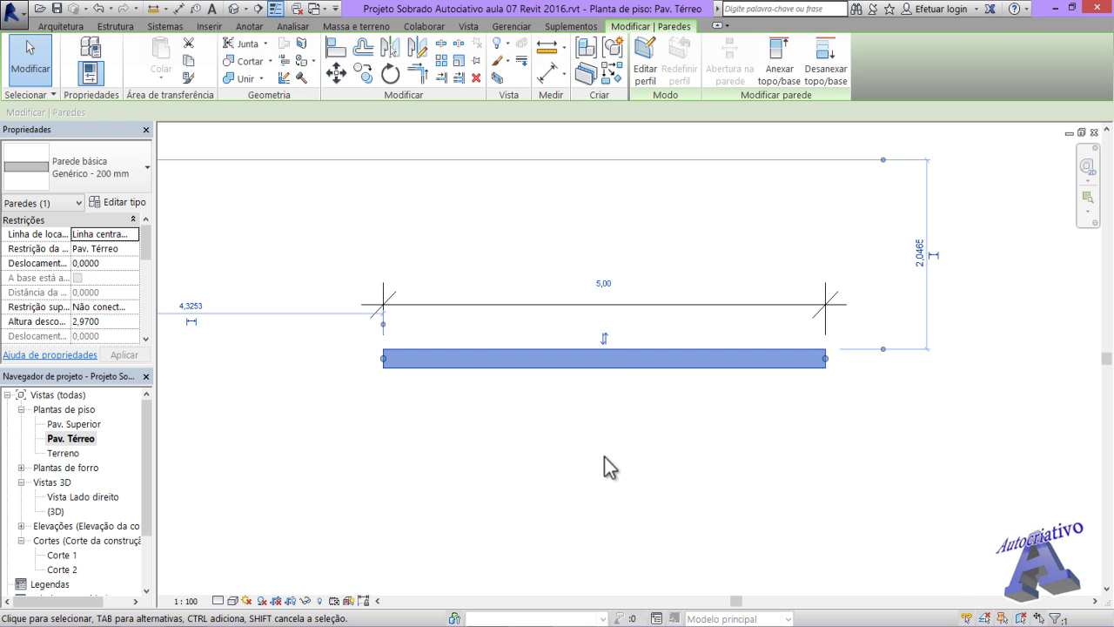
pyautogui.click(634, 417)
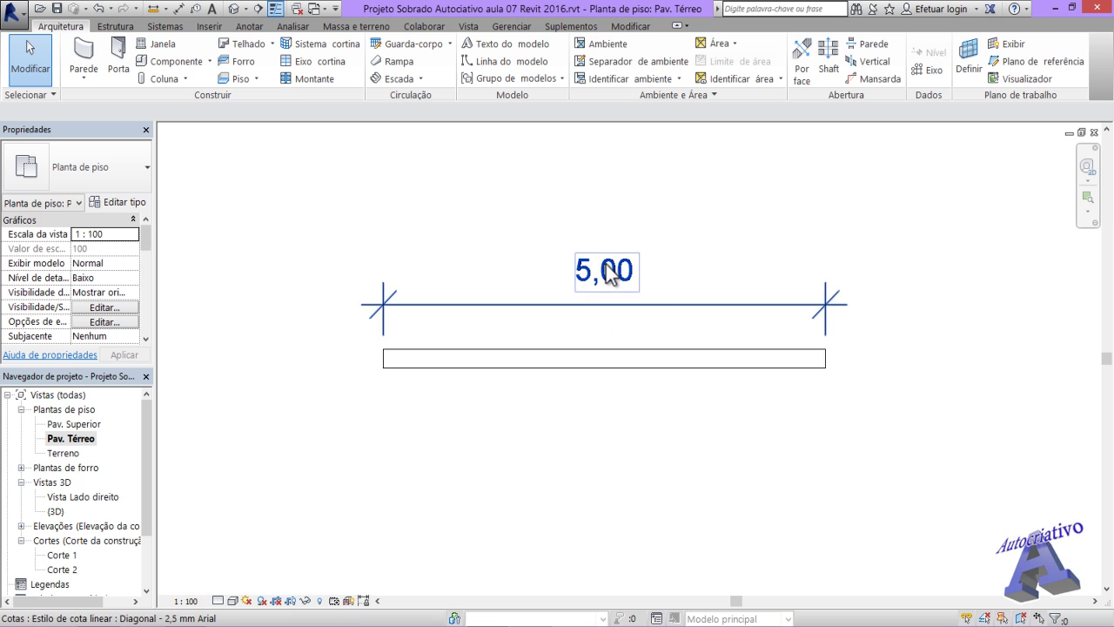
# - Try the floor plan at a view scale of 1:50, then restore it to 1:100
pyautogui.click(184, 601)
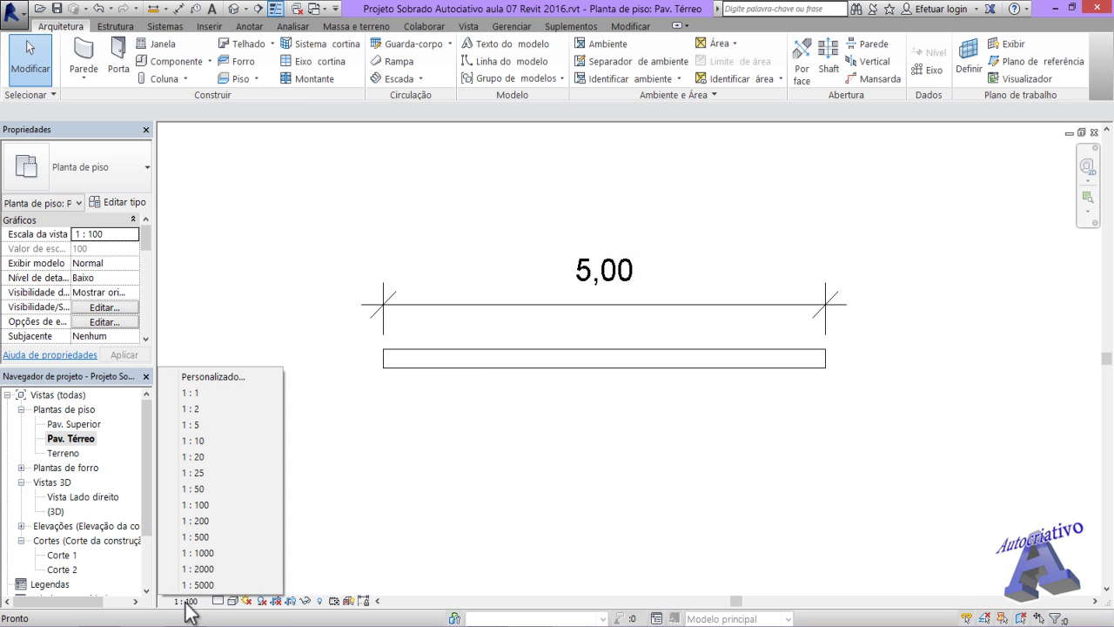
pyautogui.click(202, 488)
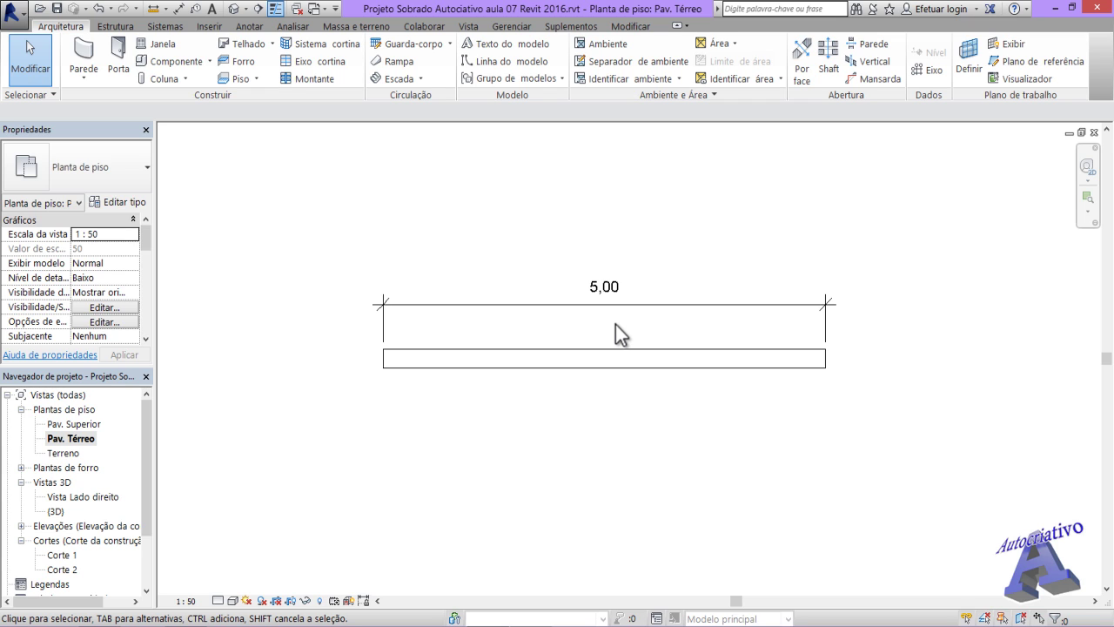
pyautogui.click(178, 600)
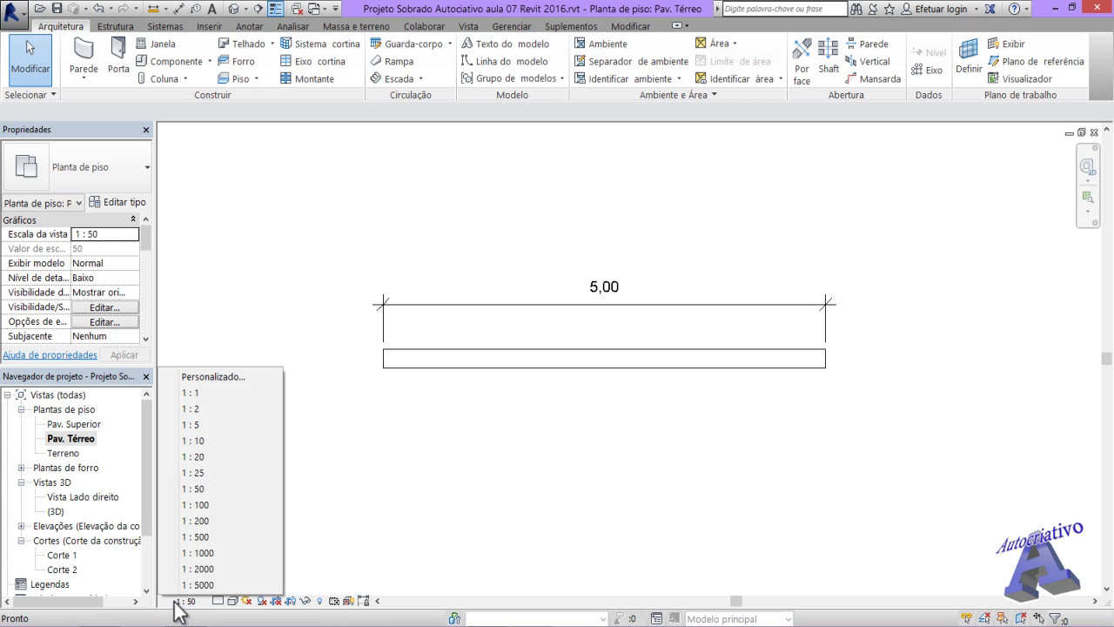
pyautogui.click(214, 505)
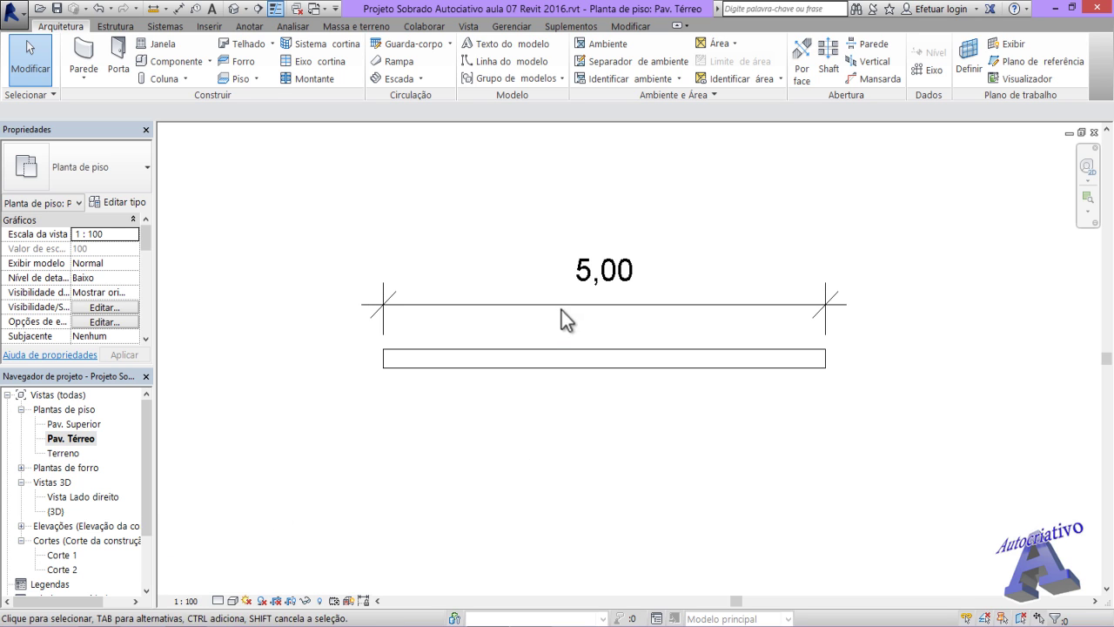
# - Delete the permanent length dimension above the horizontal wall, then briefly select the wall to check its temporary dimension
pyautogui.click(583, 303)
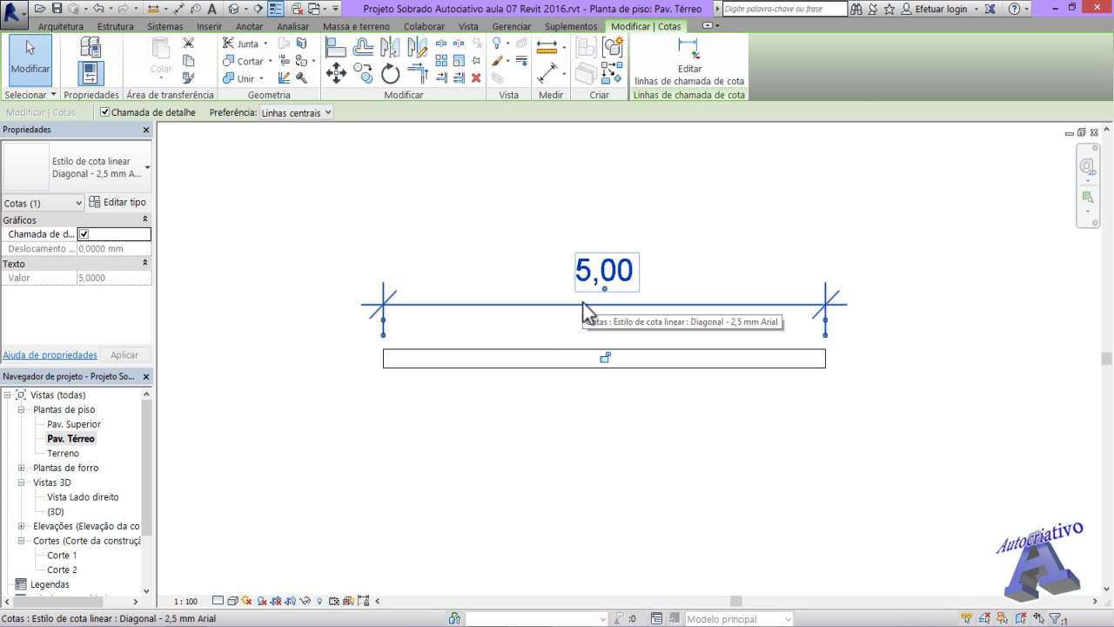
pyautogui.press('Delete')
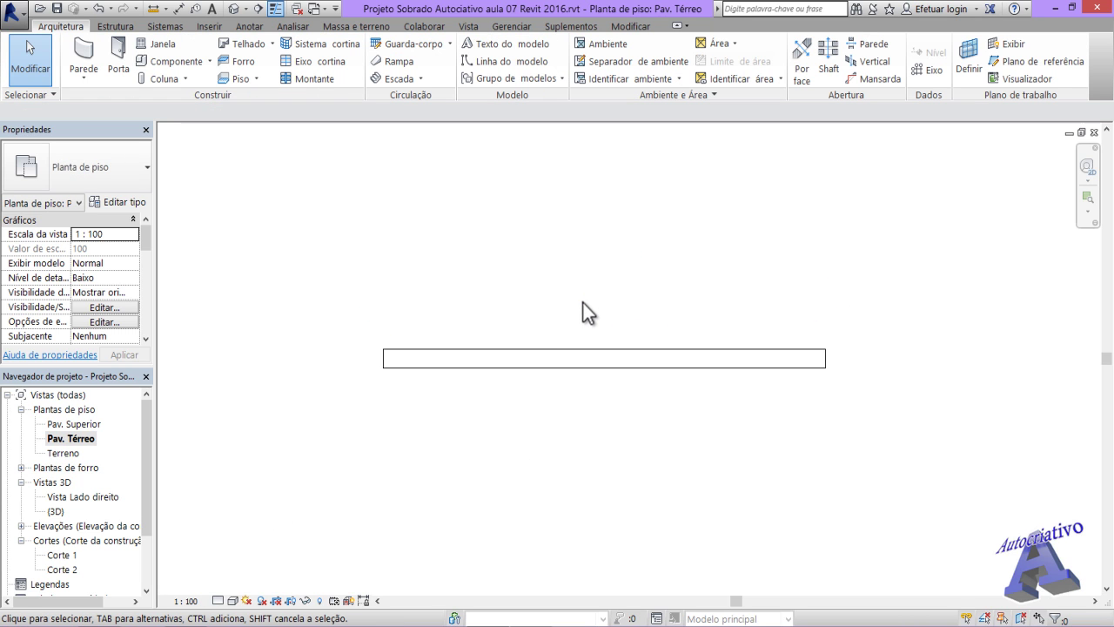
pyautogui.click(610, 357)
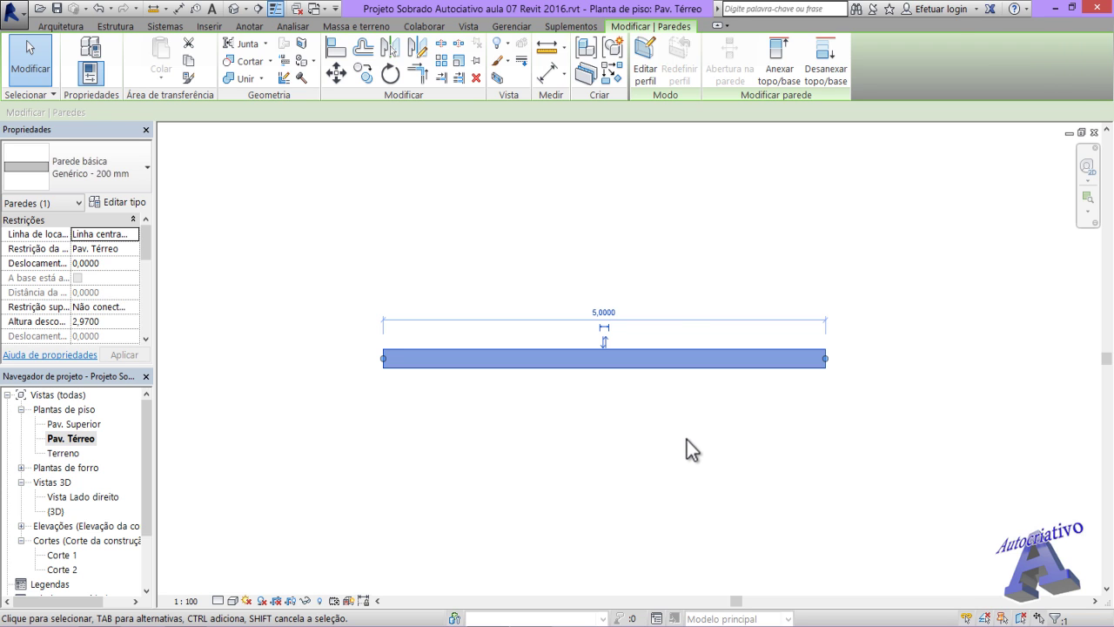
pyautogui.click(686, 450)
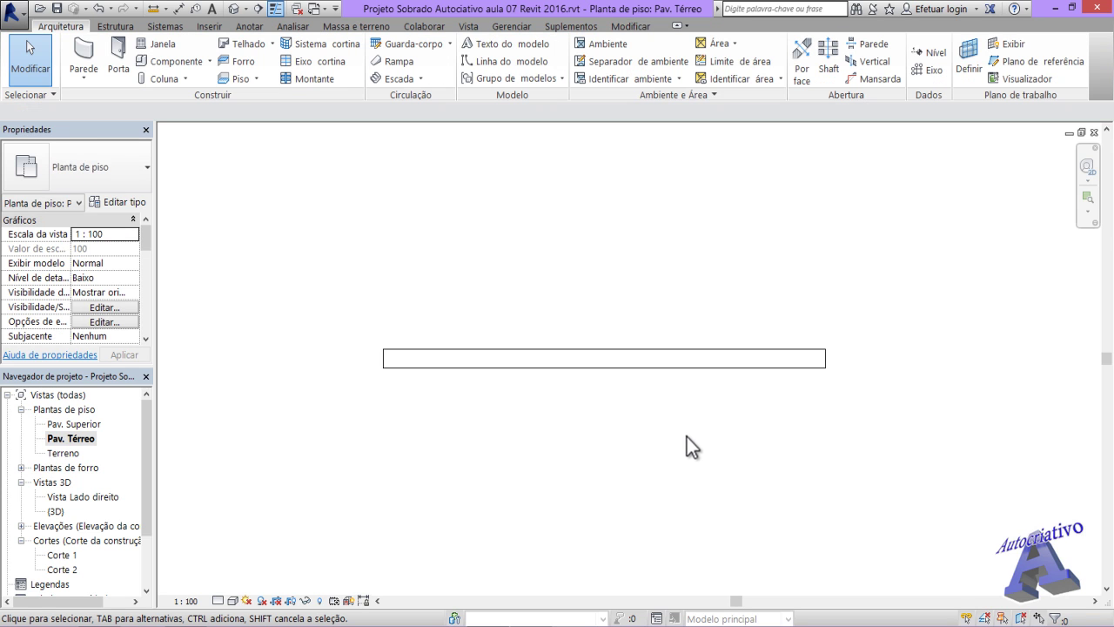
# - Draw a stepped chain of three walls below the 5 m wall, with horizontal runs of about 3.08 m and 1.92 m
pyautogui.click(87, 61)
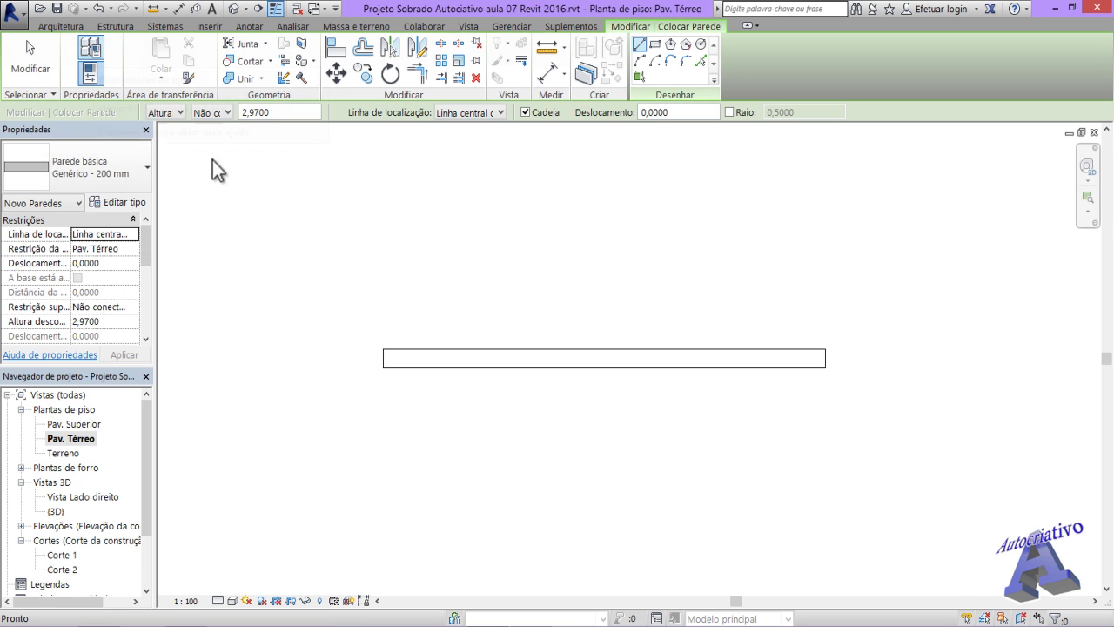
pyautogui.click(384, 403)
pyautogui.click(655, 405)
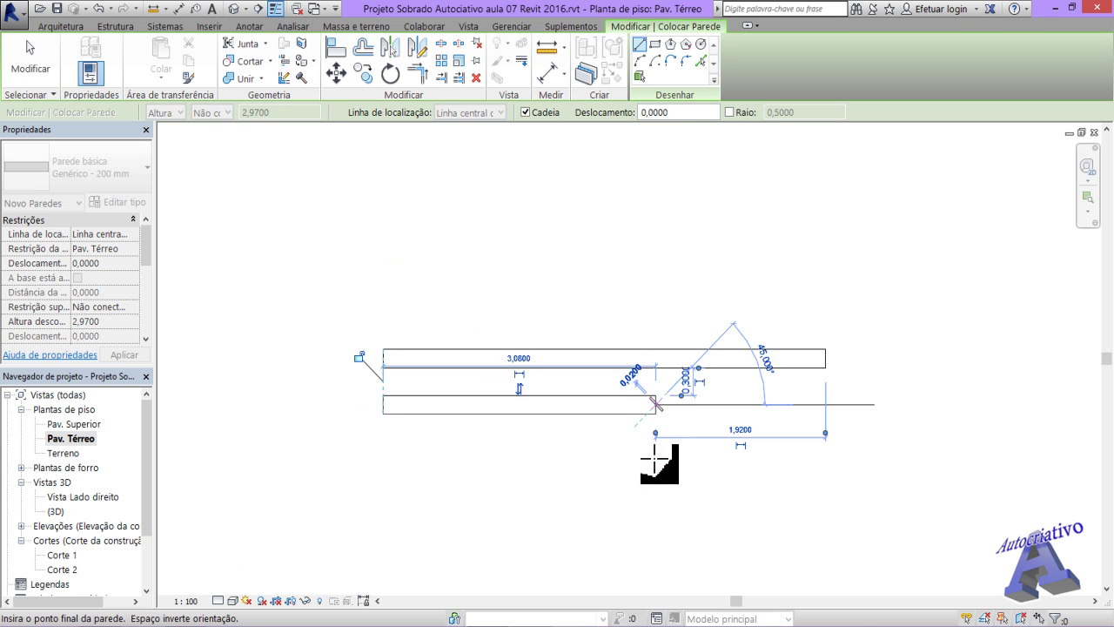
pyautogui.click(656, 470)
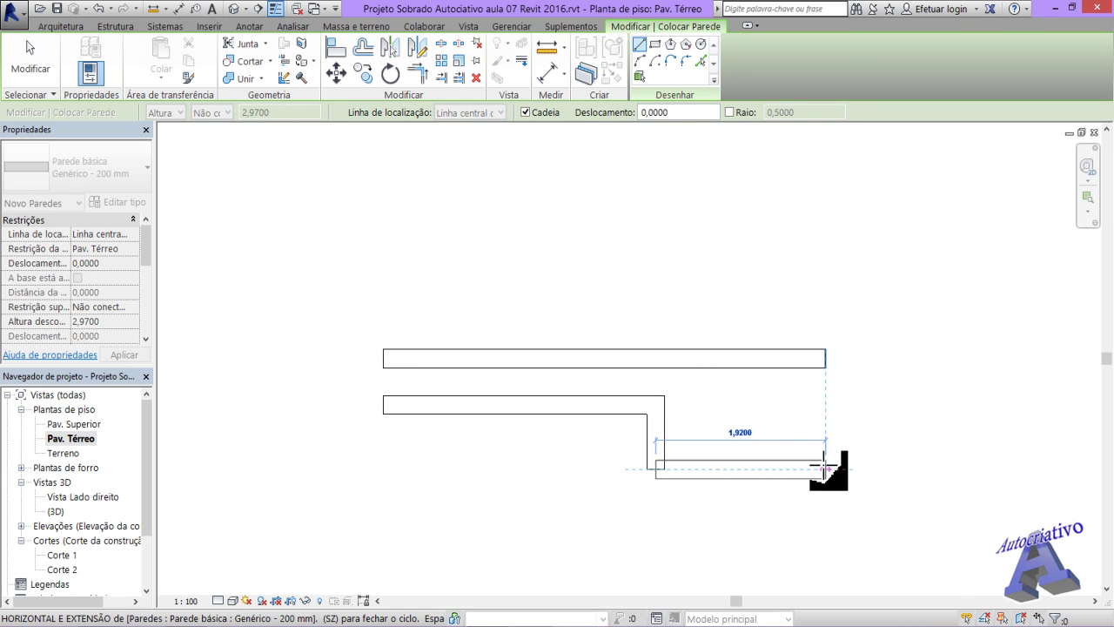
pyautogui.click(824, 468)
pyautogui.press('Escape')
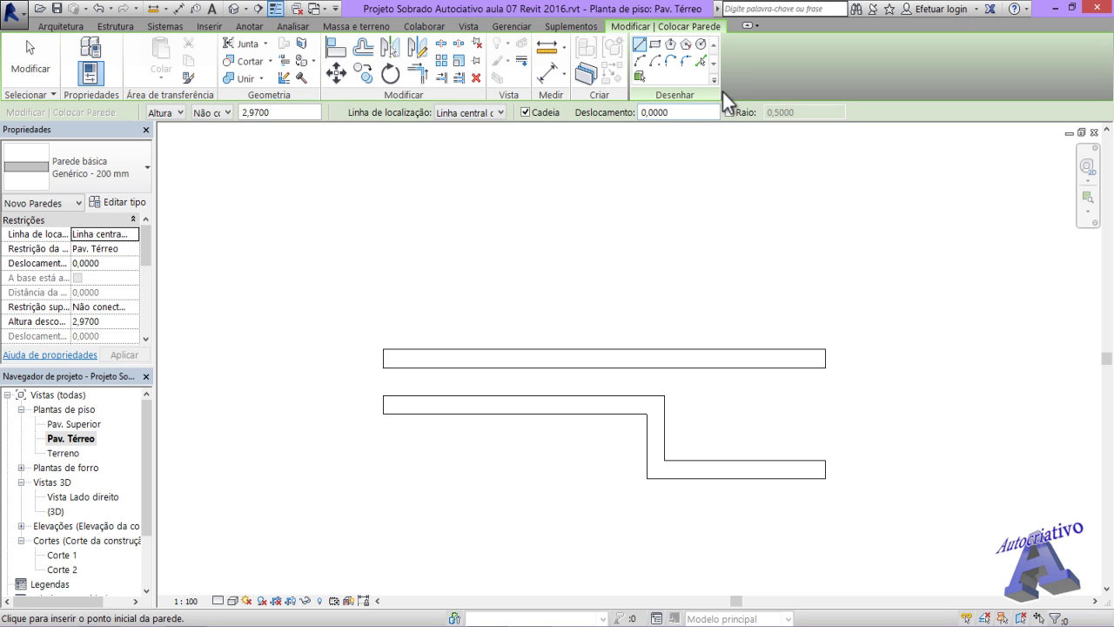
# - Draw a rectangle of walls about 4.9 m by 3.3 m below the stepped wall chain
pyautogui.click(657, 45)
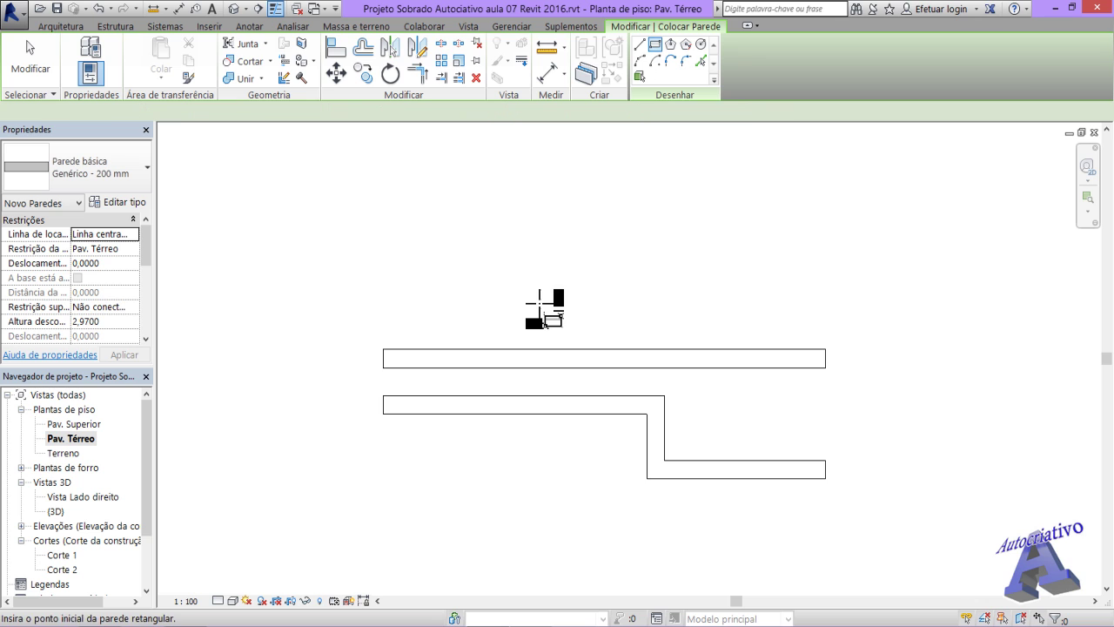
pyautogui.scroll(-2, 532, 309)
pyautogui.scroll(-3, 531, 310)
pyautogui.moveTo(560, 431); pyautogui.dragTo(581, 312, button='middle')
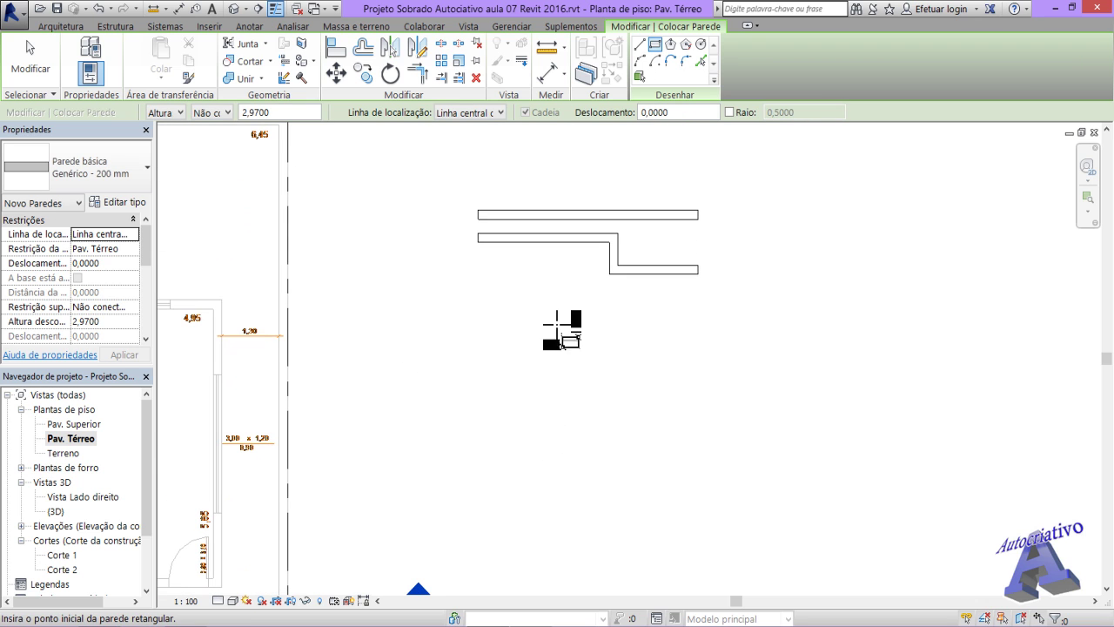
pyautogui.click(488, 327)
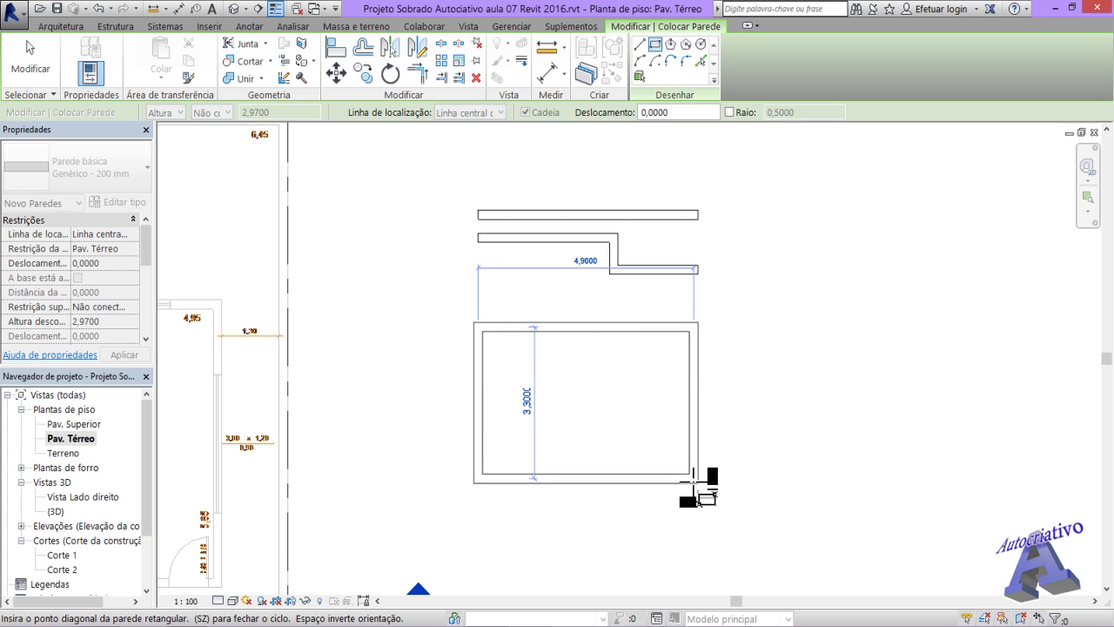
pyautogui.click(694, 479)
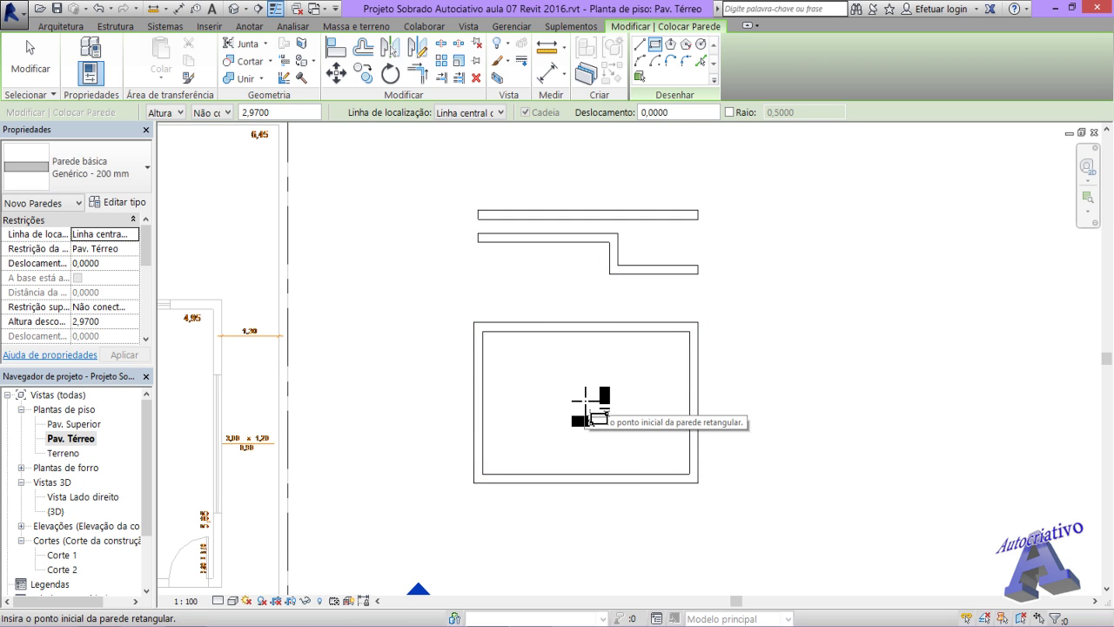
# - Draw a six-sided inscribed polygon of walls beside the rectangular walls
pyautogui.click(671, 46)
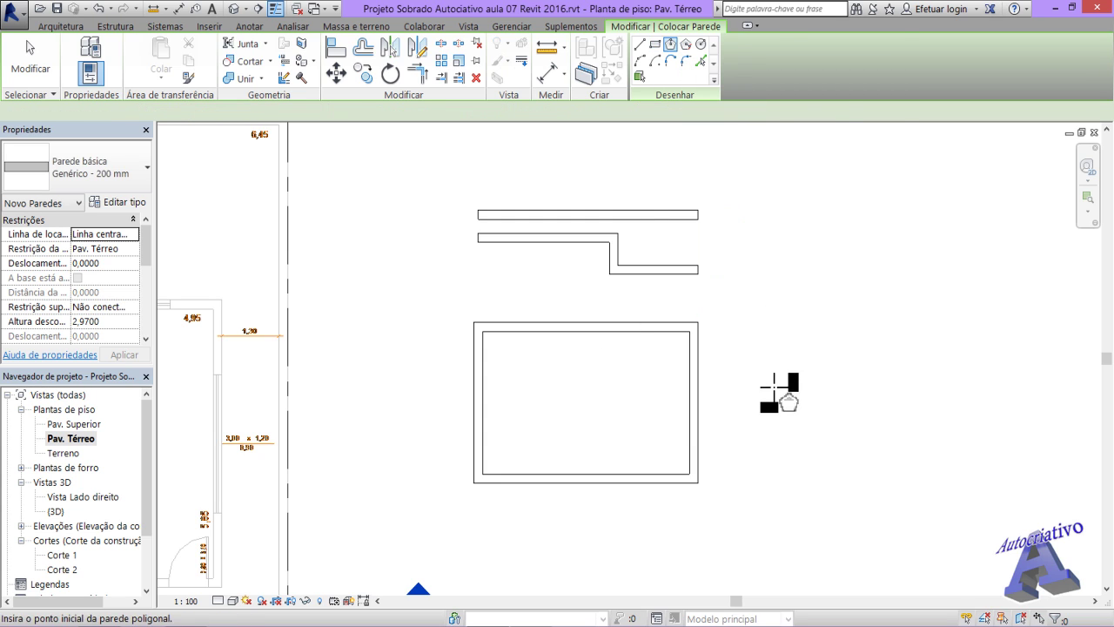
pyautogui.click(801, 400)
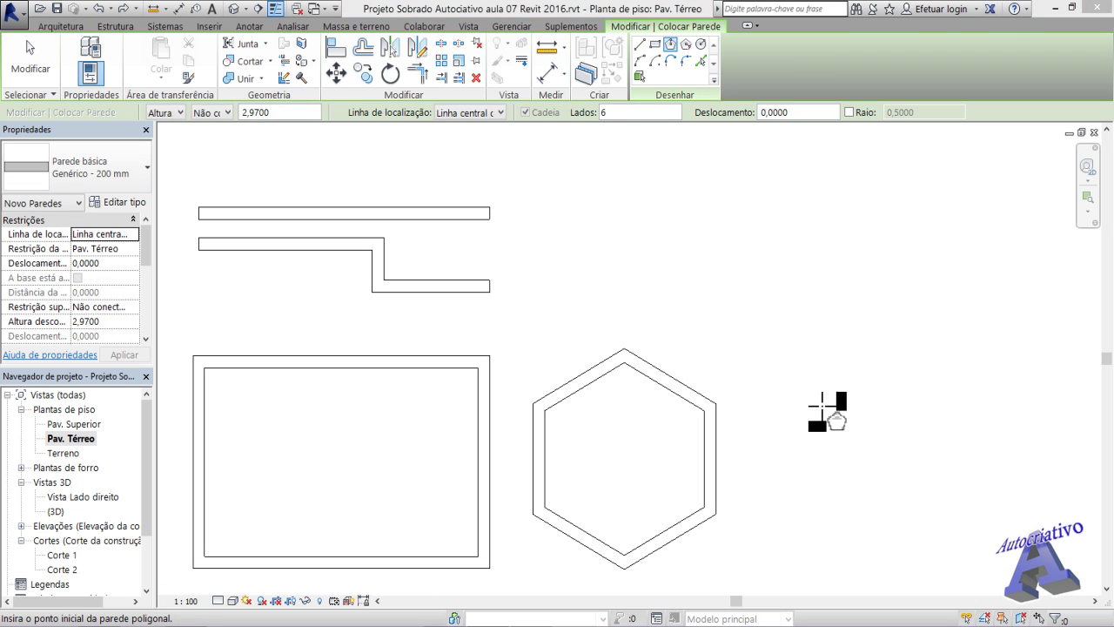
pyautogui.click(709, 286)
pyautogui.moveTo(707, 286); pyautogui.dragTo(738, 297, button='middle')
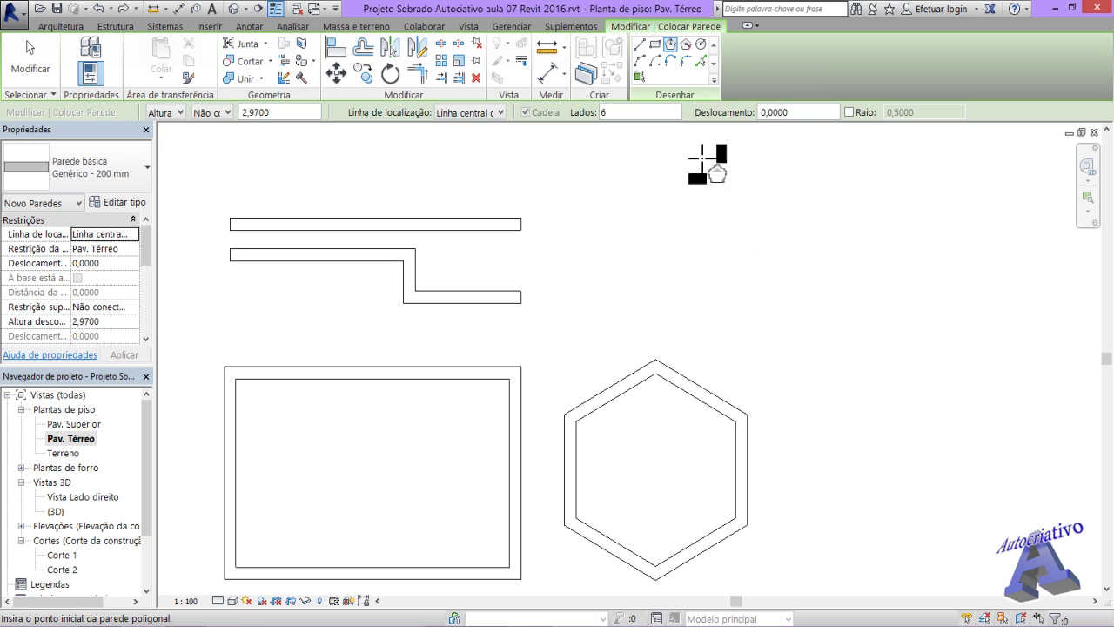
# - Draw a circular wall beside the hexagonal walls
pyautogui.click(701, 45)
pyautogui.moveTo(825, 366); pyautogui.dragTo(845, 281, button='middle')
pyautogui.click(739, 358)
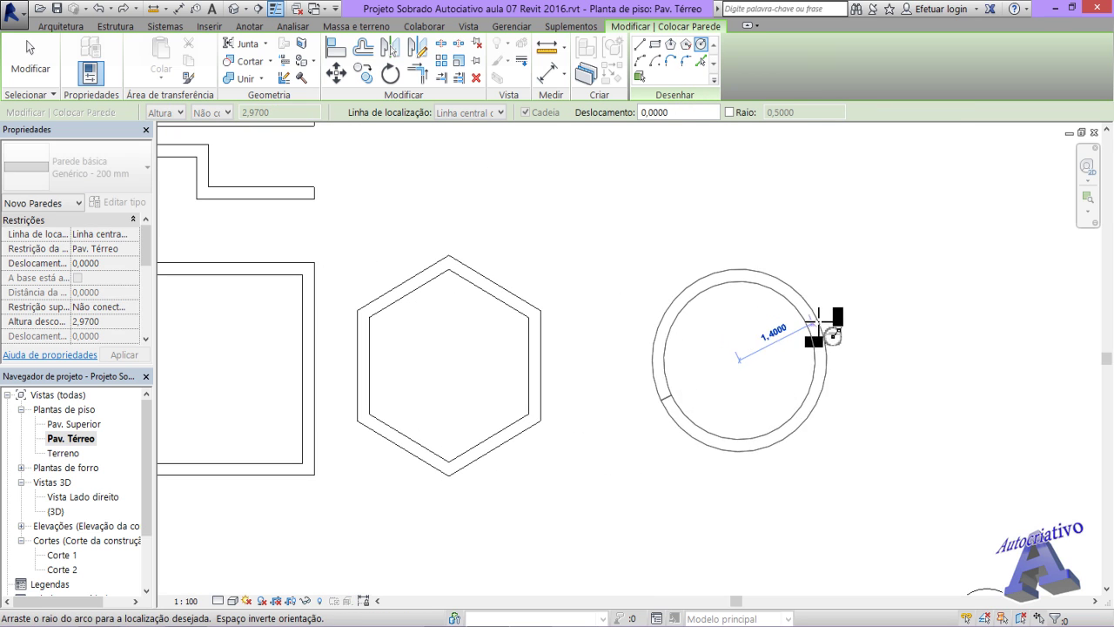
pyautogui.click(833, 307)
# - Draw an upward-curving start-end-radius arc wall above the hexagon and circle, and end the wall chain
pyautogui.moveTo(659, 219); pyautogui.dragTo(707, 346, button='middle')
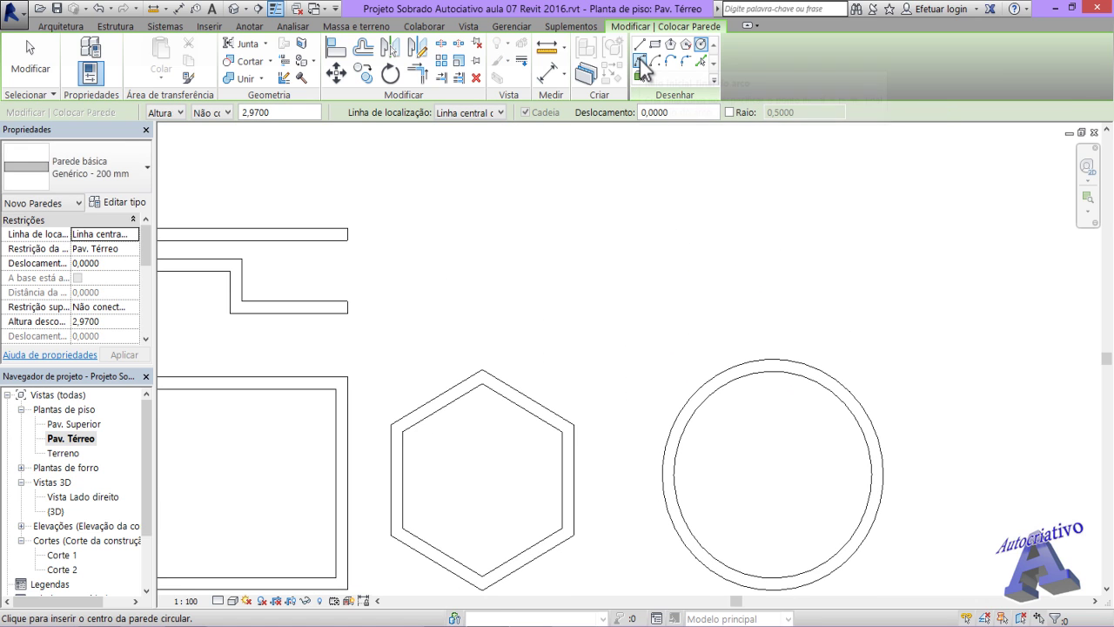
pyautogui.click(642, 61)
pyautogui.click(442, 290)
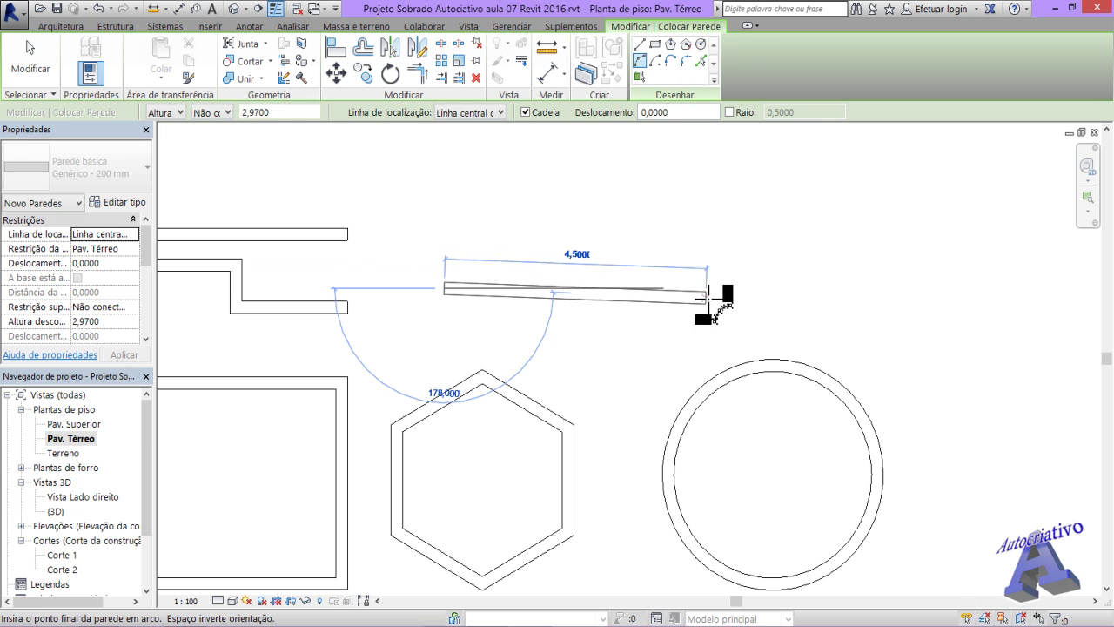
pyautogui.click(722, 290)
pyautogui.moveTo(592, 261); pyautogui.dragTo(671, 339, button='middle')
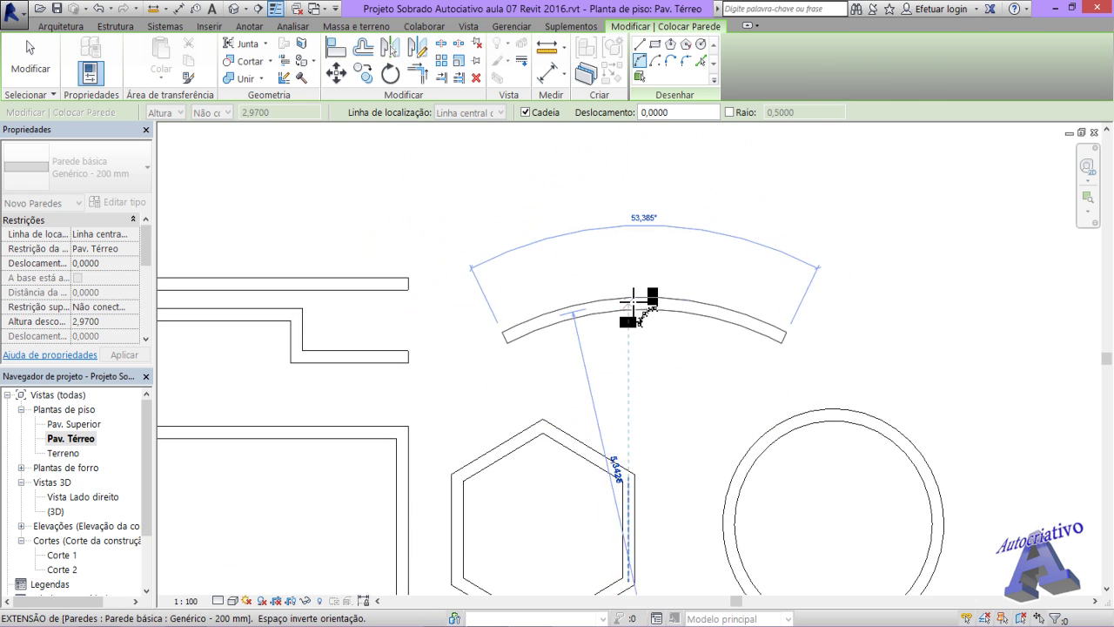
pyautogui.click(651, 278)
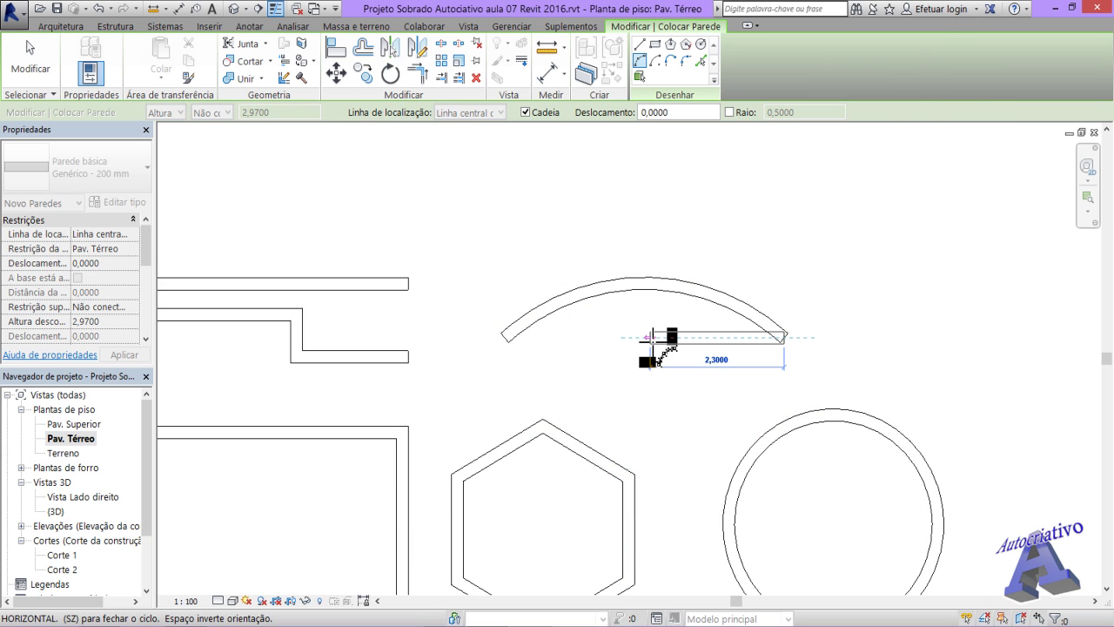
pyautogui.press('Escape')
# - Examine the remaining arc drawing options, leave wall placement and review all the test wall shapes together
pyautogui.click(670, 61)
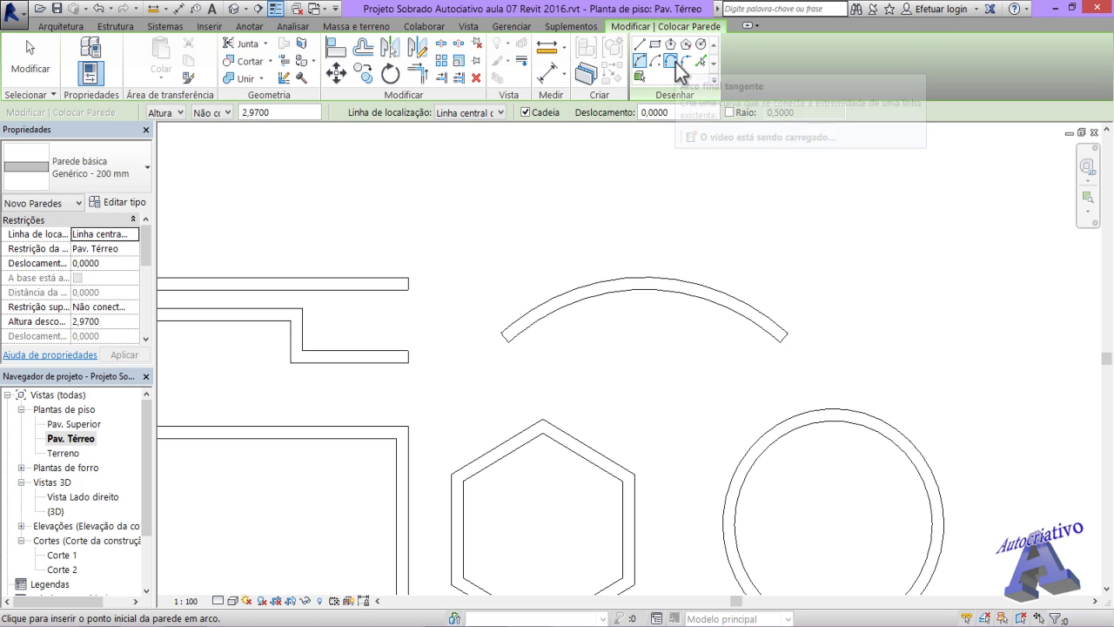
pyautogui.click(686, 63)
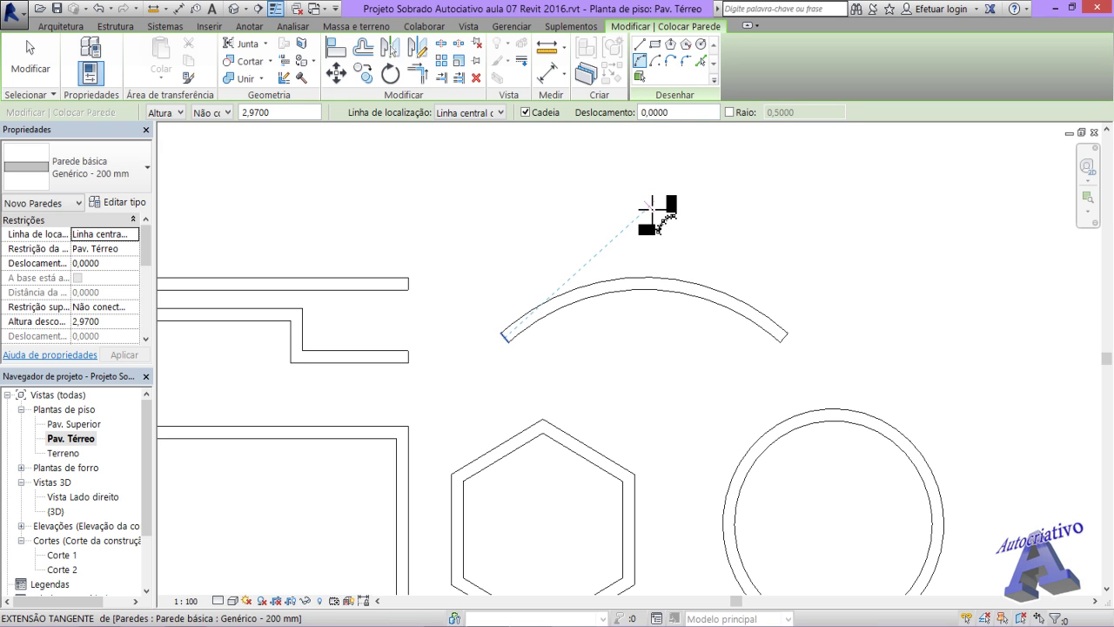
pyautogui.press('Escape')
pyautogui.press('Escape')
pyautogui.moveTo(577, 383); pyautogui.dragTo(755, 284, button='middle')
pyautogui.scroll(-1, 722, 278)
pyautogui.scroll(-1, 708, 285)
pyautogui.moveTo(679, 323); pyautogui.dragTo(593, 337, button='middle')
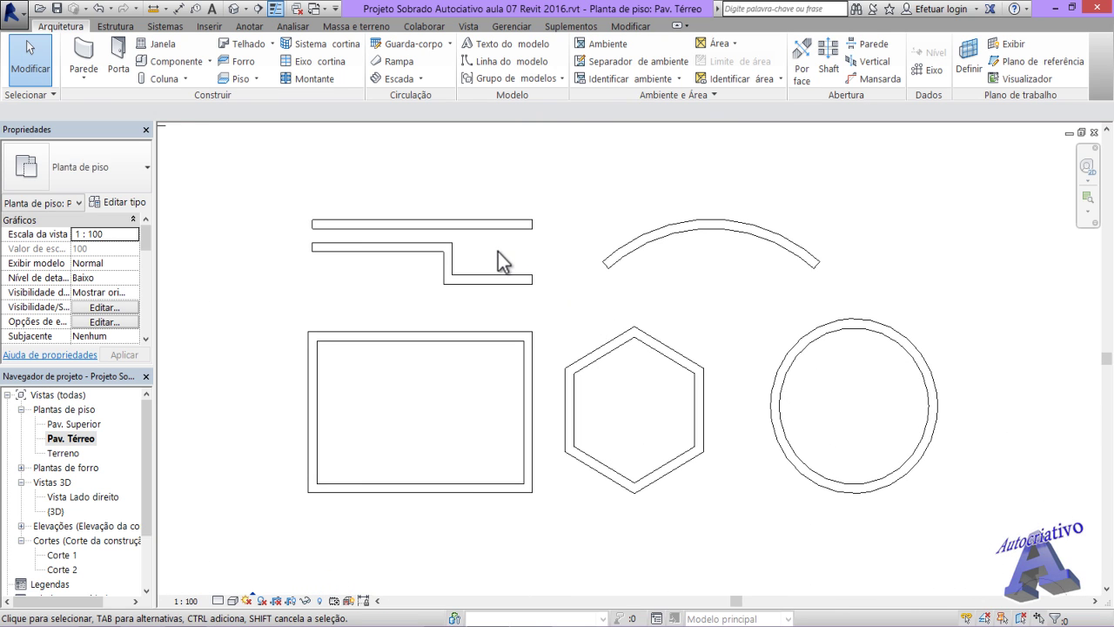
# - Start wall placement and review the dimension and object snap settings, closing them without changes
pyautogui.click(87, 68)
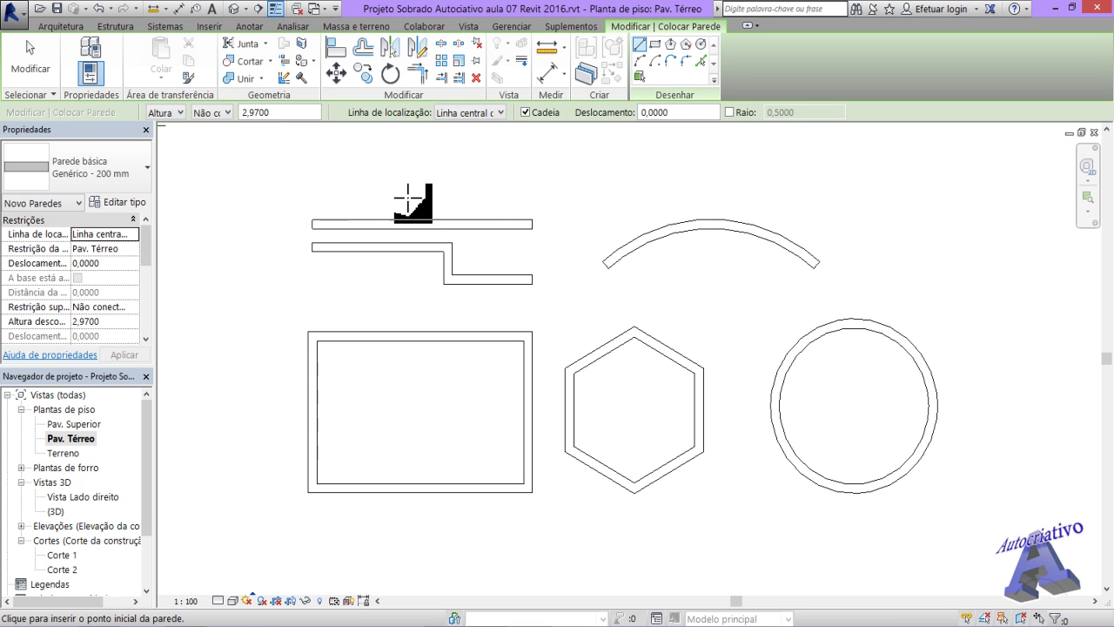
pyautogui.scroll(4, 324, 357)
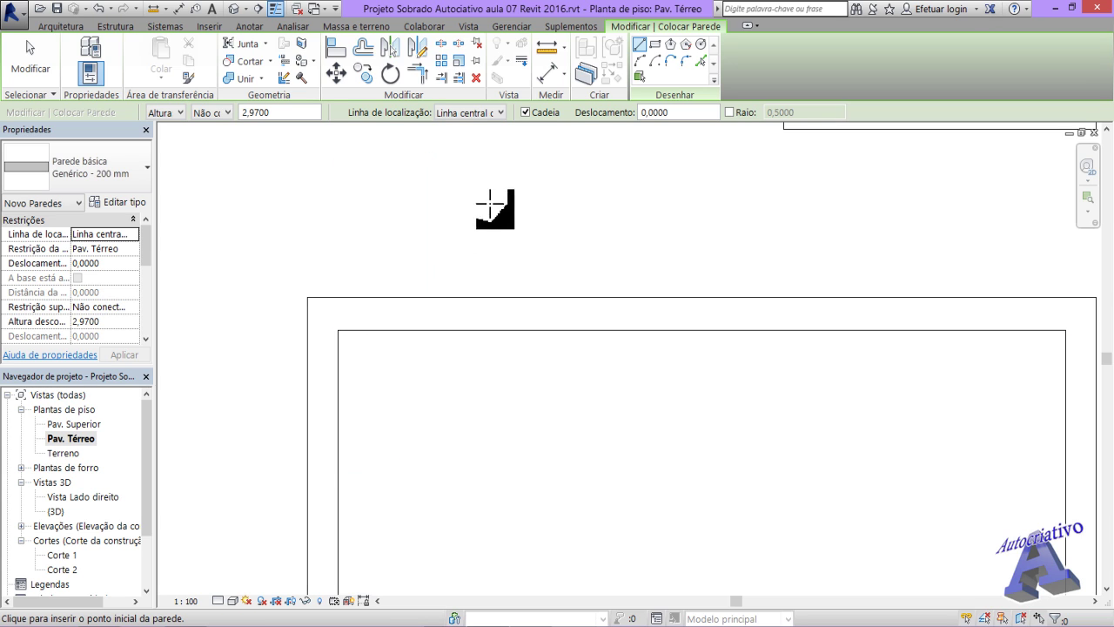
pyautogui.click(518, 28)
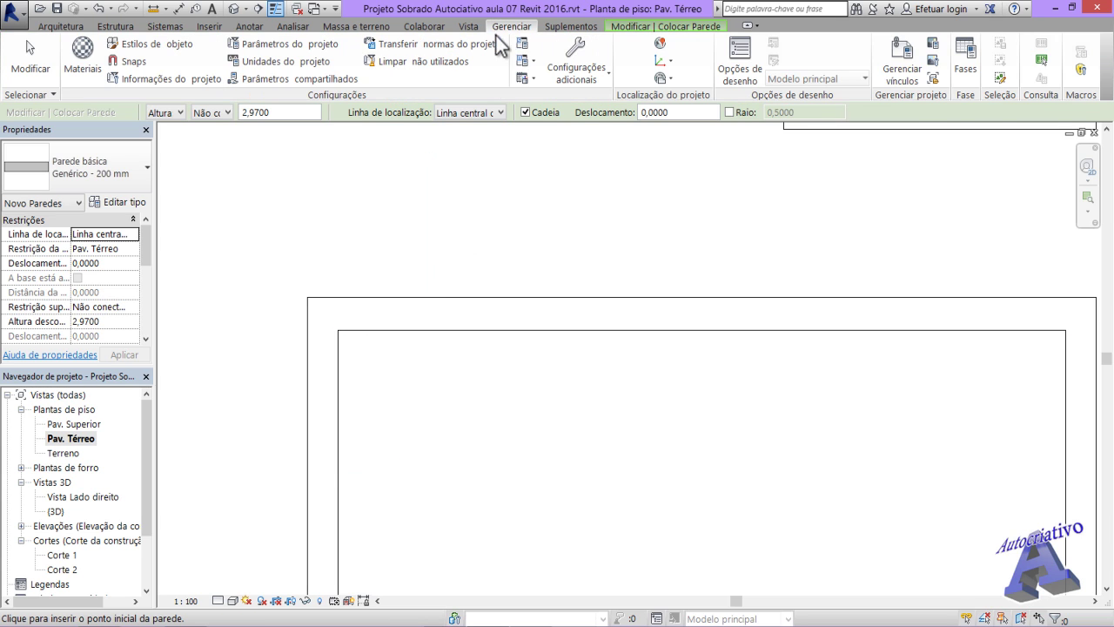
pyautogui.click(123, 63)
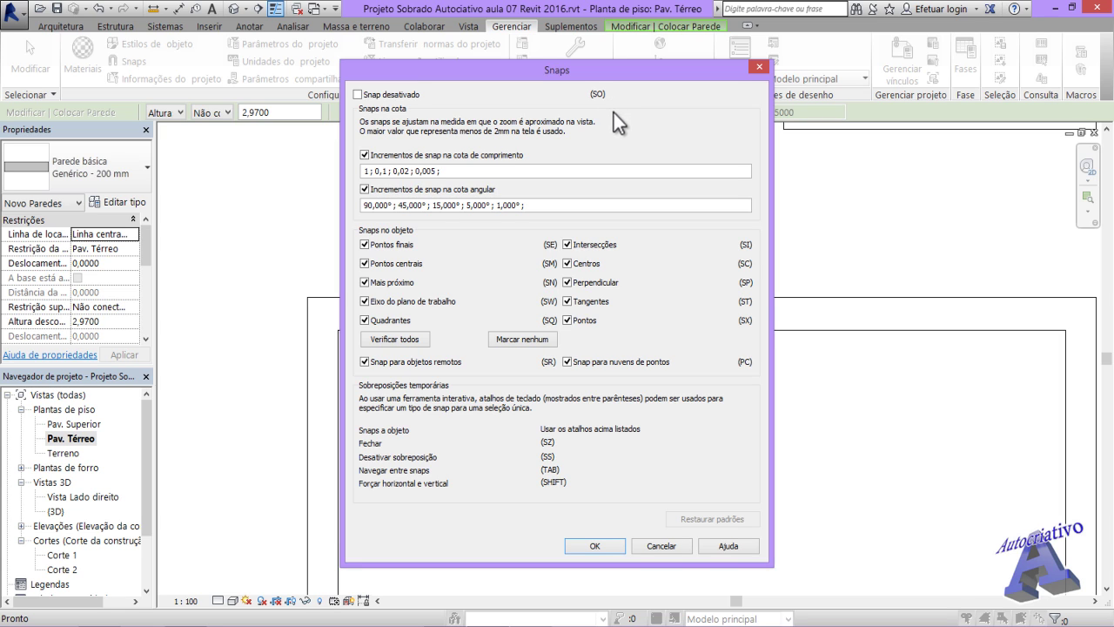
pyautogui.click(760, 67)
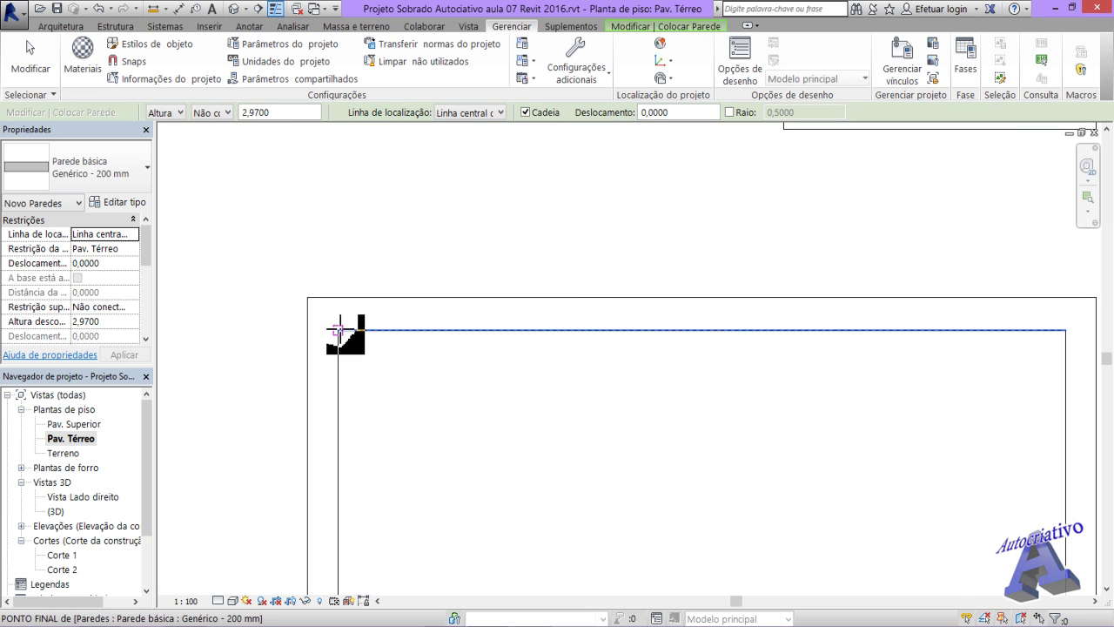
# - Draw a short horizontal wall about 0.96 m long just above the upper-left corner of the rectangular walls
pyautogui.moveTo(301, 321); pyautogui.dragTo(470, 310, button='middle')
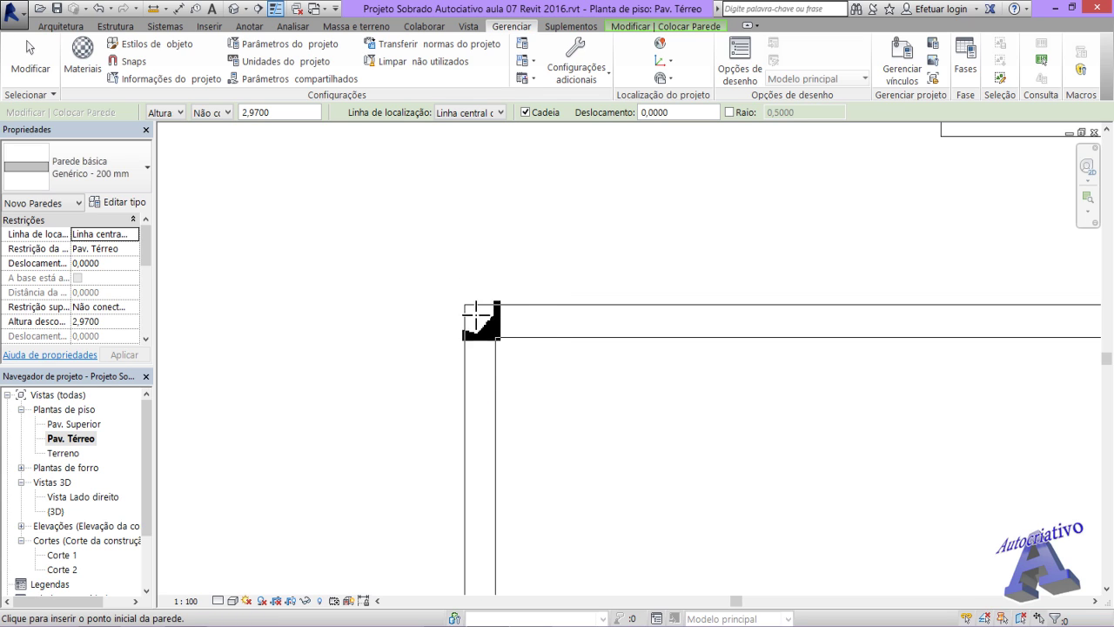
pyautogui.click(475, 267)
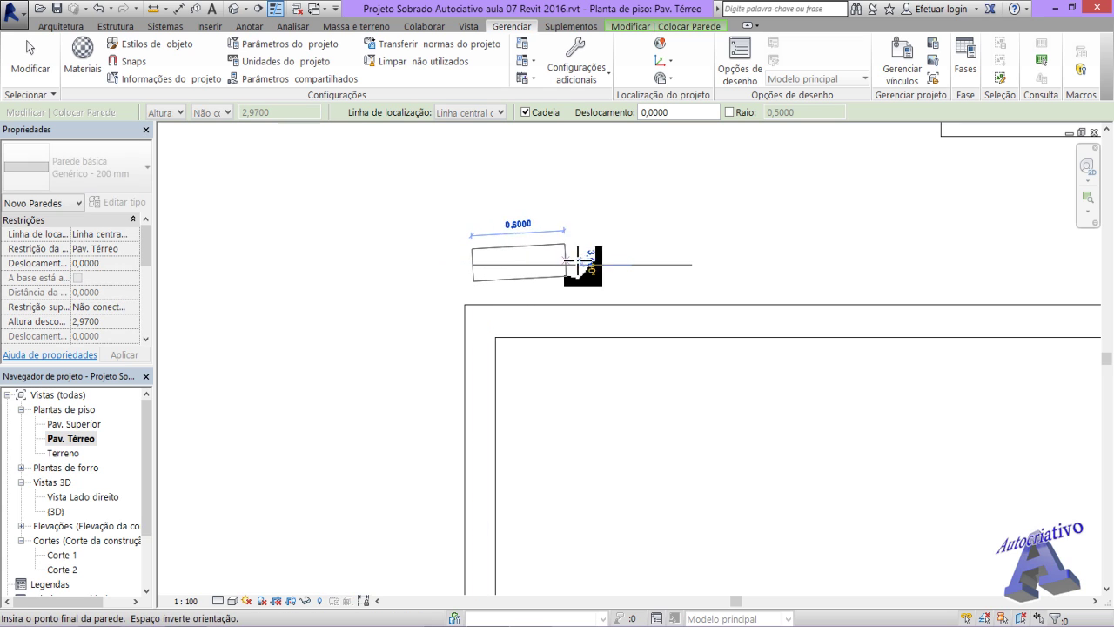
pyautogui.click(621, 264)
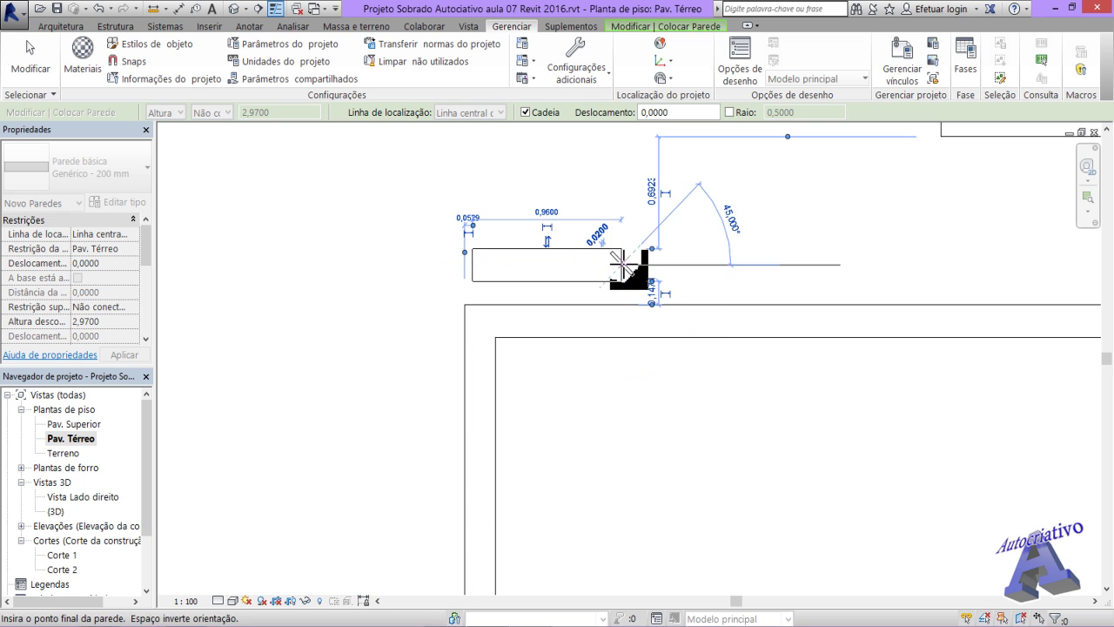
pyautogui.press('Escape')
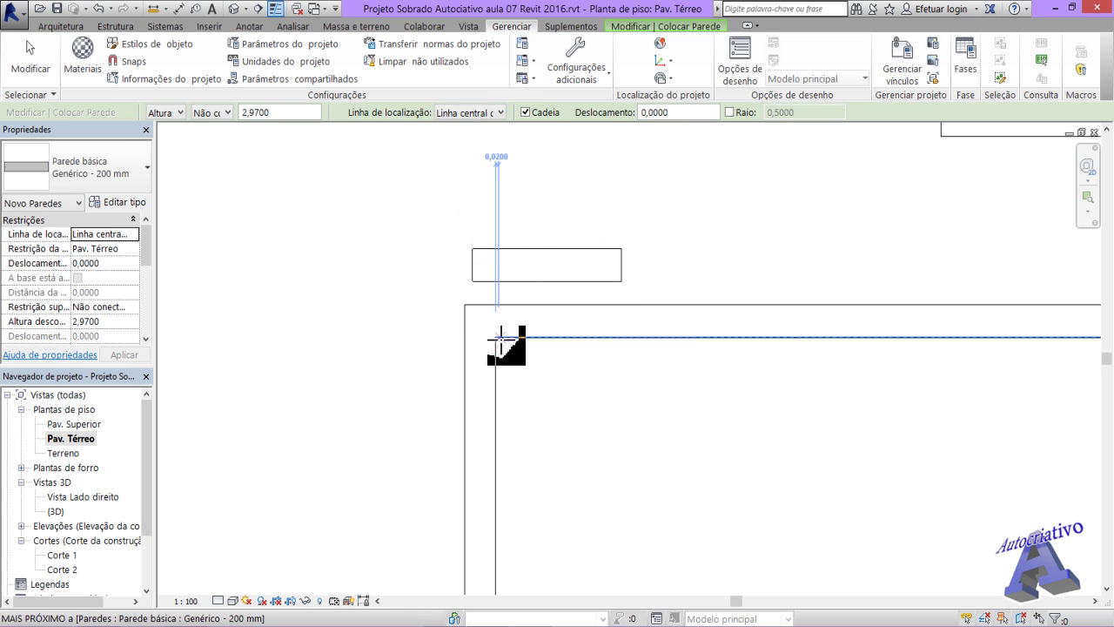
# - Try snapping to the rectangle's outer corner, leave wall placement and delete the short wall above it
pyautogui.click(466, 305)
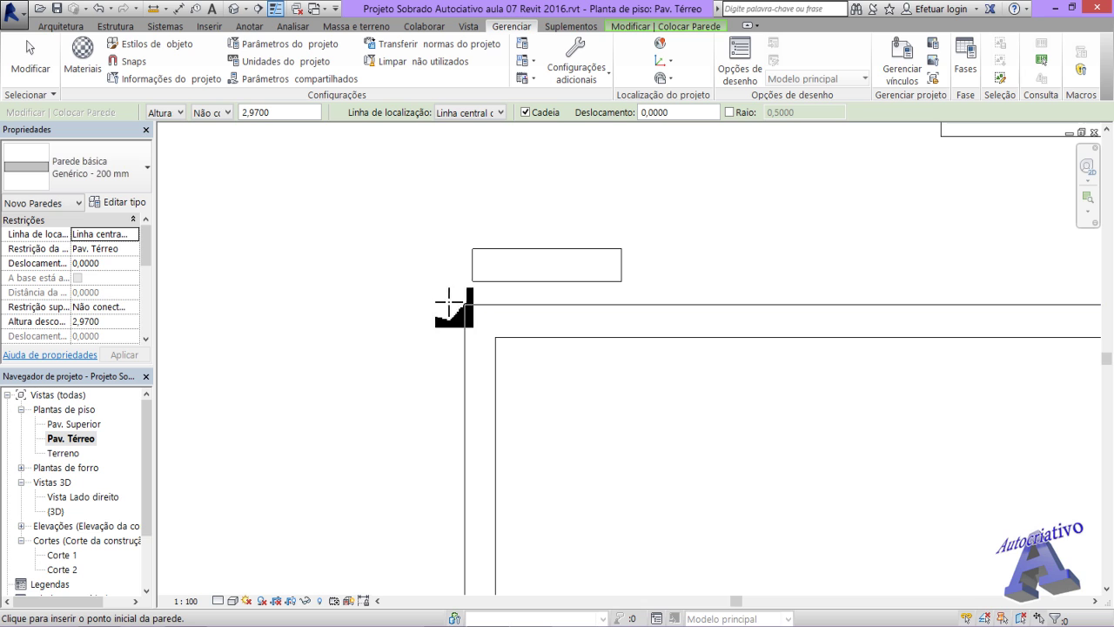
pyautogui.press('Escape')
pyautogui.press('Escape')
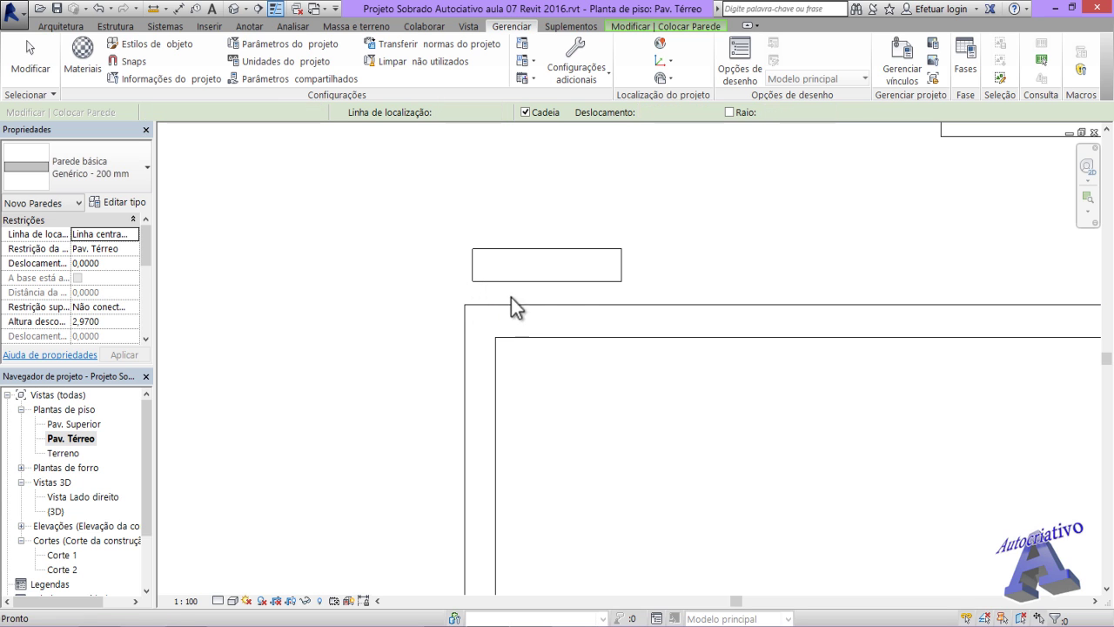
pyautogui.click(573, 282)
pyautogui.press('Delete')
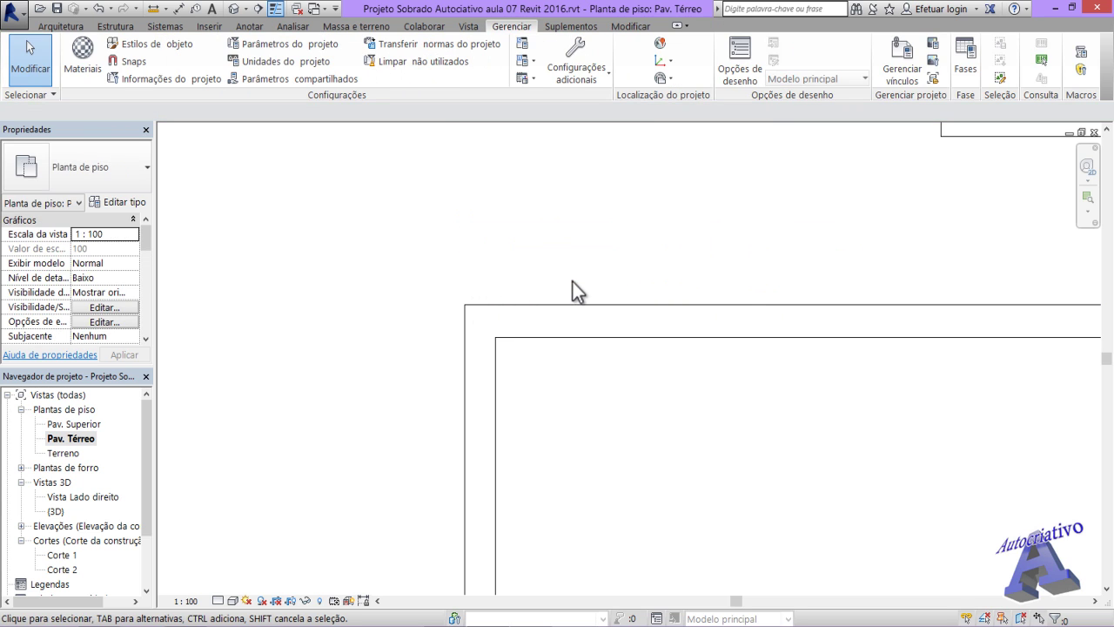
# - Review the length and angular snap increments and the object snap shortcuts, then cancel the snap settings
pyautogui.click(129, 63)
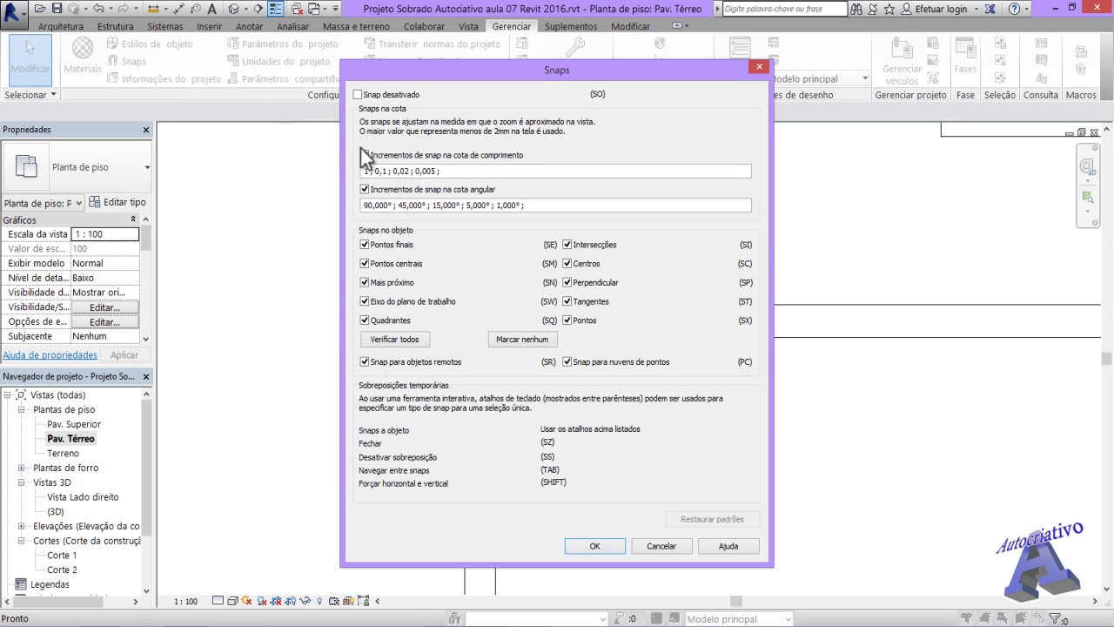
pyautogui.moveTo(467, 73); pyautogui.dragTo(659, 73)
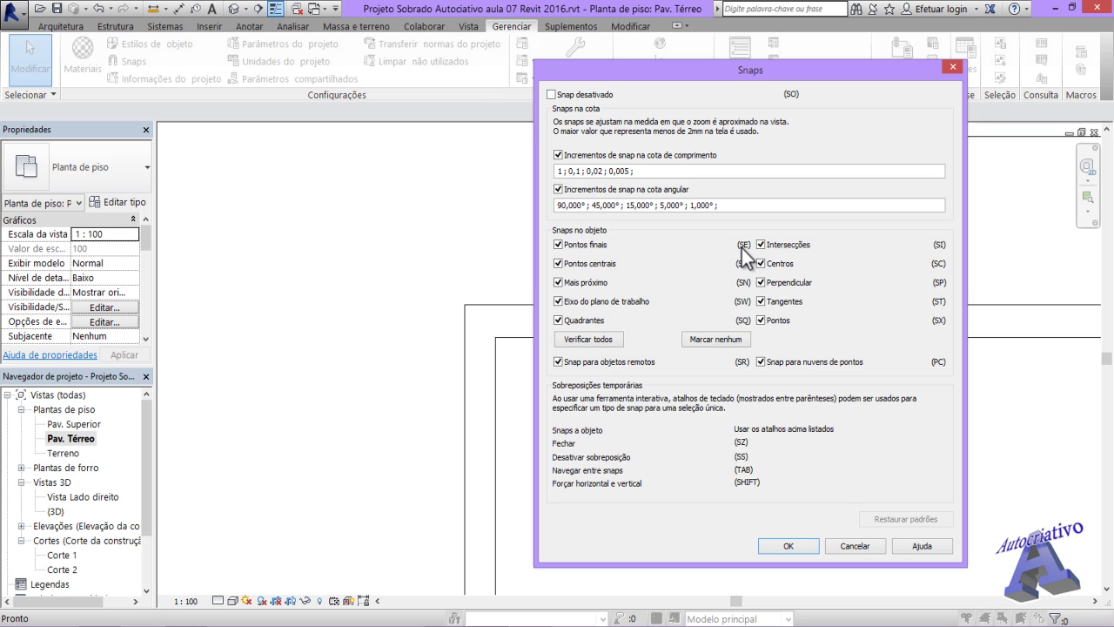
pyautogui.click(855, 546)
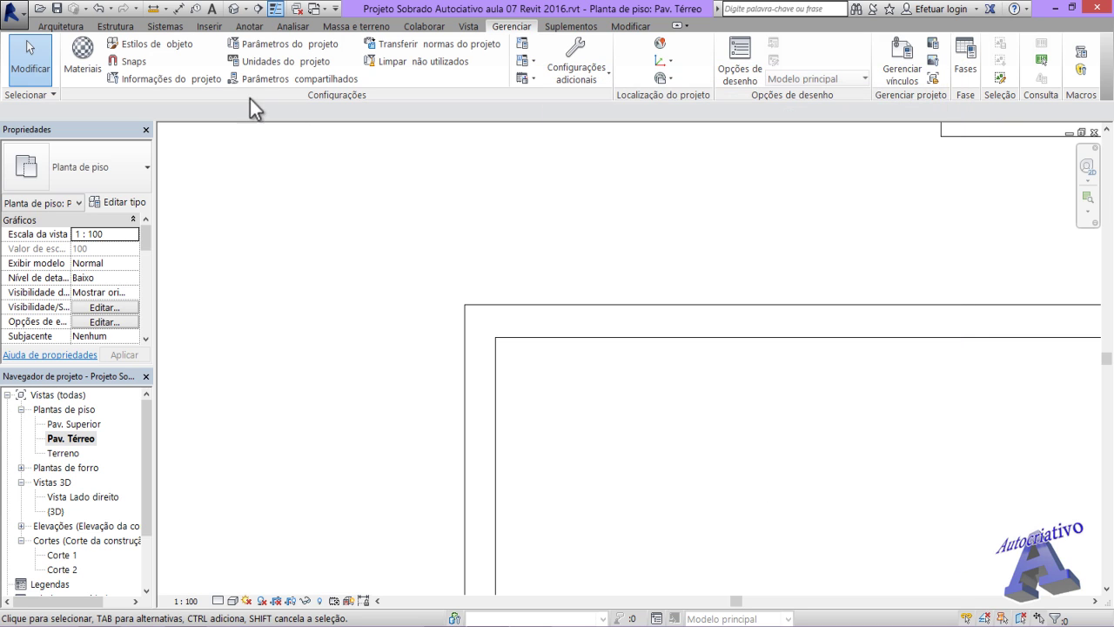
# - Check the endpoint and midpoint snaps on the rectangular walls with the Wall tool, then leave wall placement
pyautogui.click(61, 26)
pyautogui.click(87, 52)
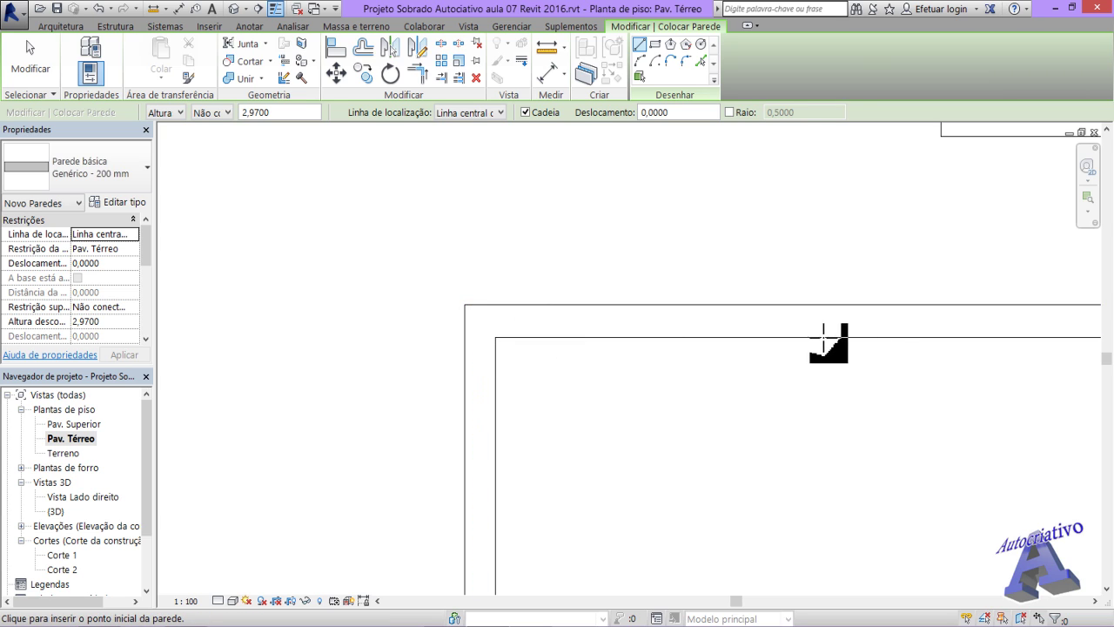
pyautogui.click(465, 304)
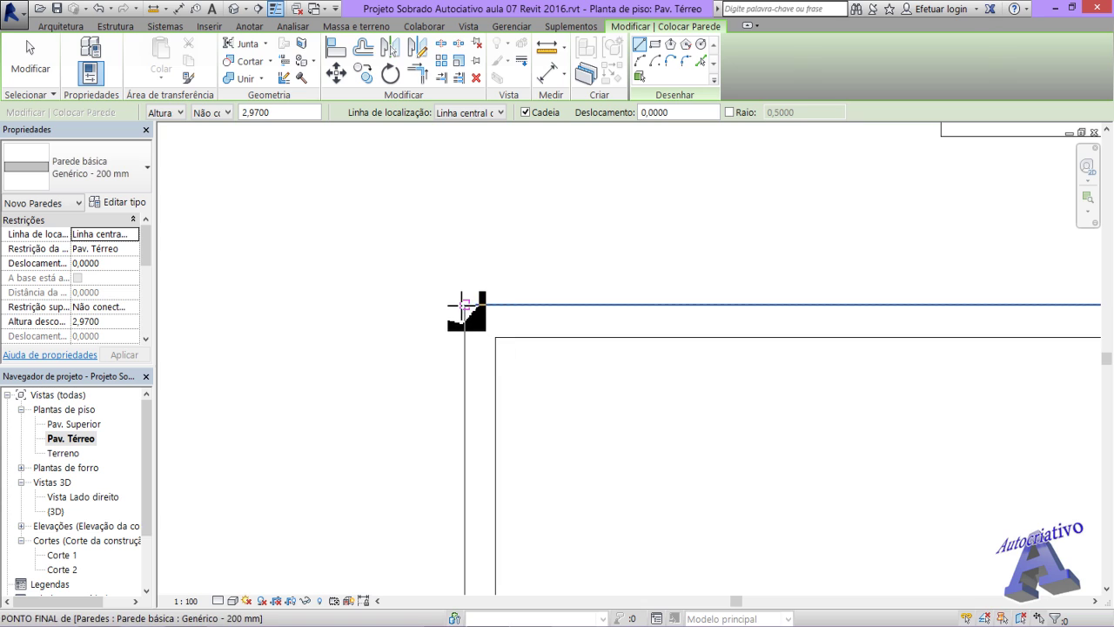
pyautogui.press('Escape')
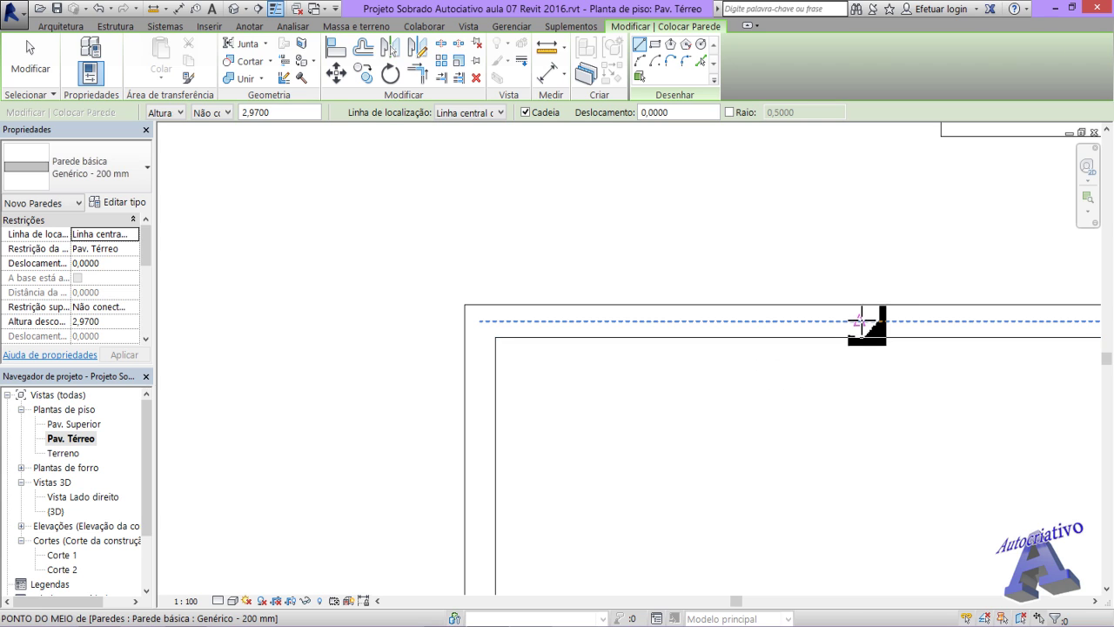
pyautogui.press('Escape')
pyautogui.press('Escape')
pyautogui.moveTo(787, 378); pyautogui.dragTo(602, 366, button='middle')
pyautogui.scroll(-3, 587, 349)
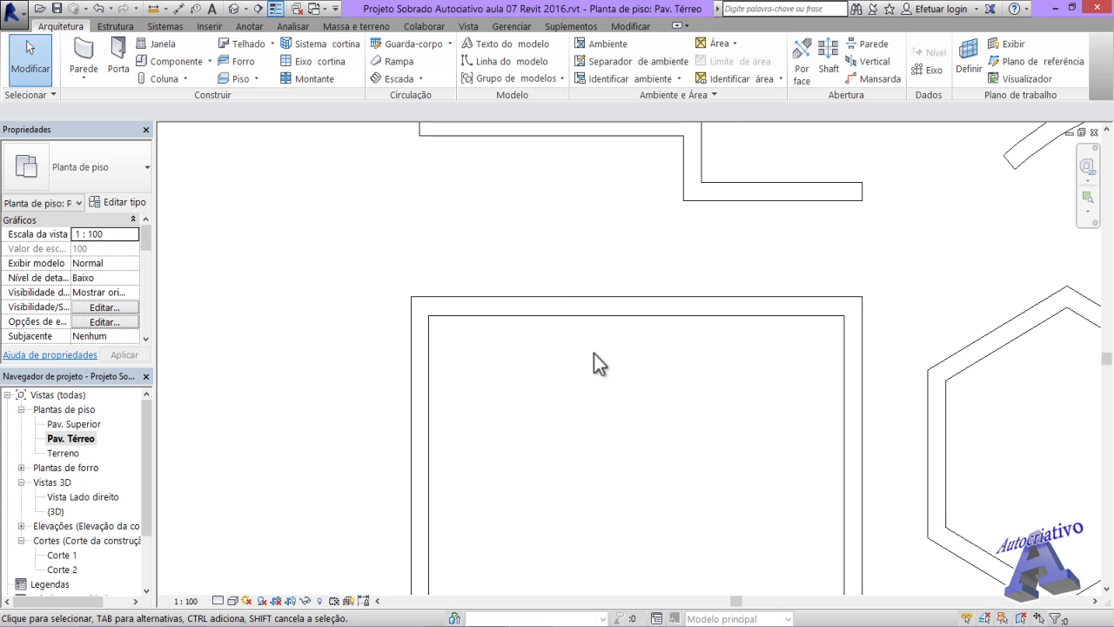
# - Examine the temporary snap overrides and their shortcuts in the snap settings, and cancel without changes
pyautogui.click(513, 26)
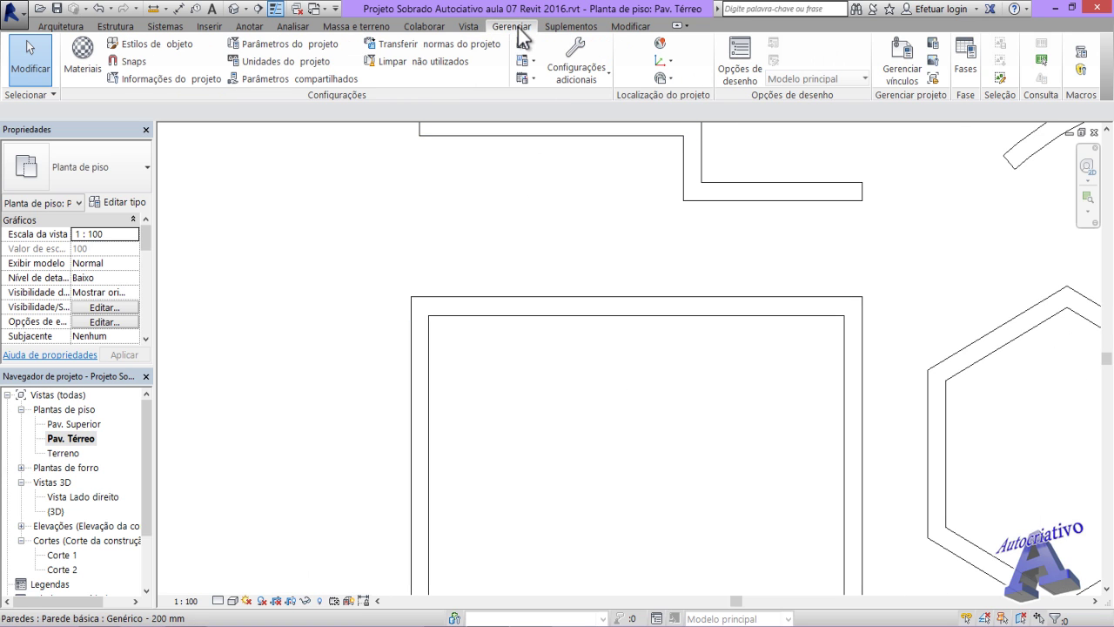
pyautogui.click(134, 62)
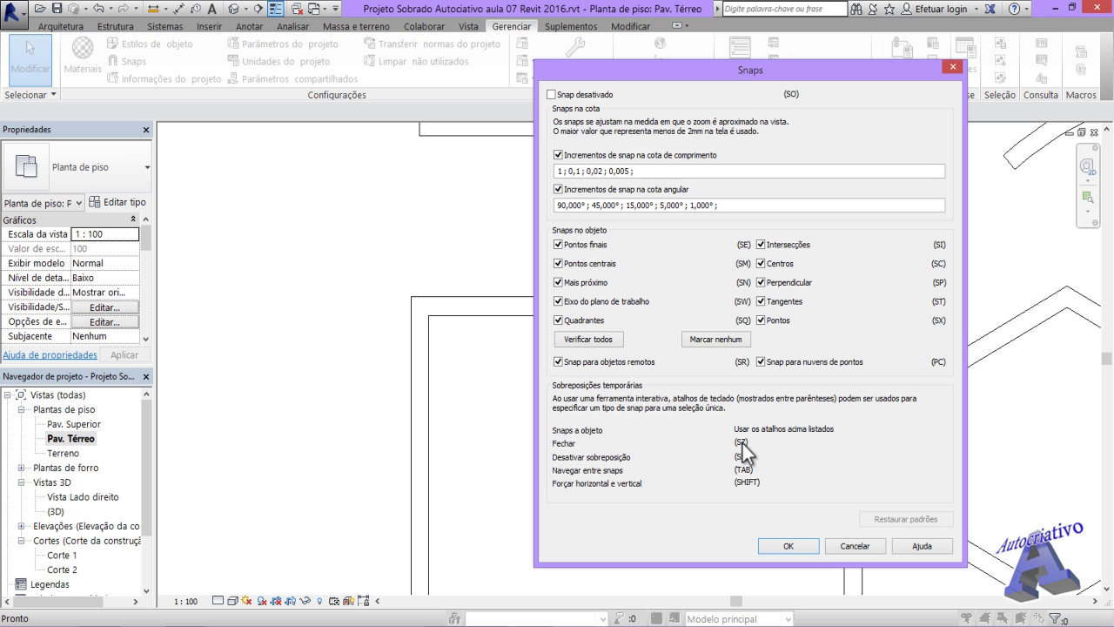
pyautogui.click(851, 548)
# - Draw three chained walls beyond the circular wall: a horizontal top wall, a 3 m side wall downward and a 3.4 m bottom wall
pyautogui.scroll(-3, 851, 538)
pyautogui.moveTo(789, 510); pyautogui.dragTo(282, 494, button='middle')
pyautogui.moveTo(494, 472); pyautogui.dragTo(461, 470, button='middle')
pyautogui.press('w')
pyautogui.press('a')
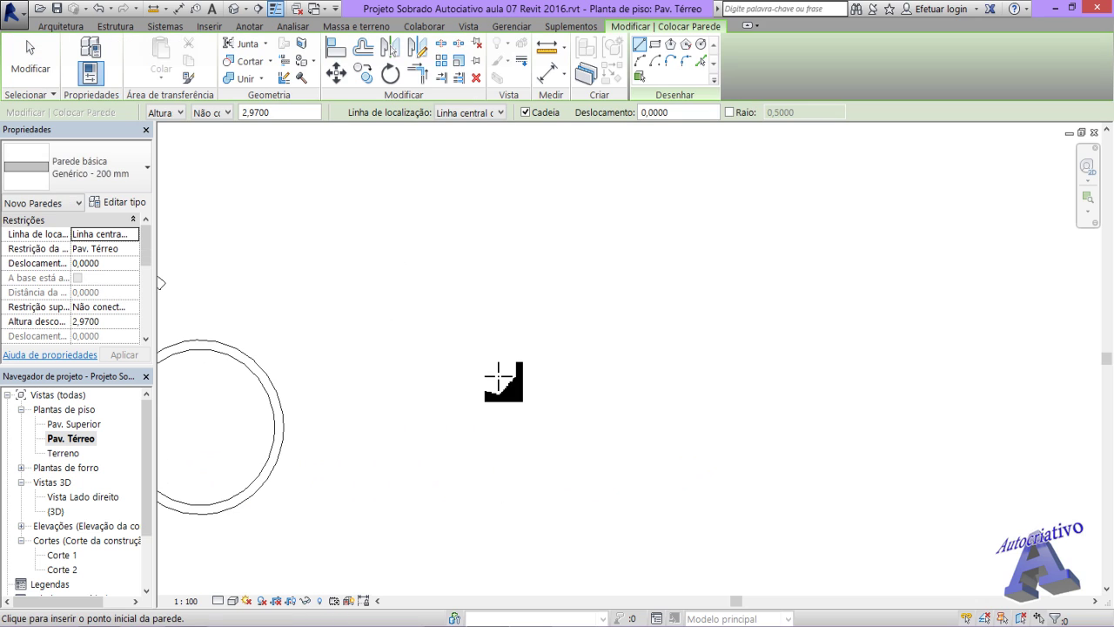
pyautogui.click(474, 309)
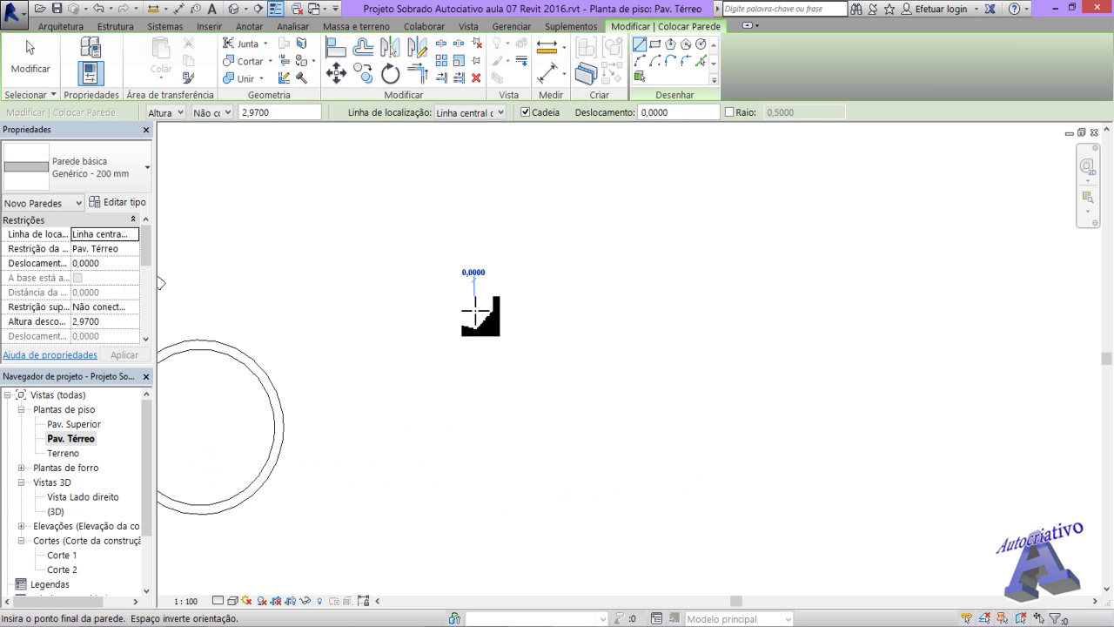
pyautogui.click(636, 309)
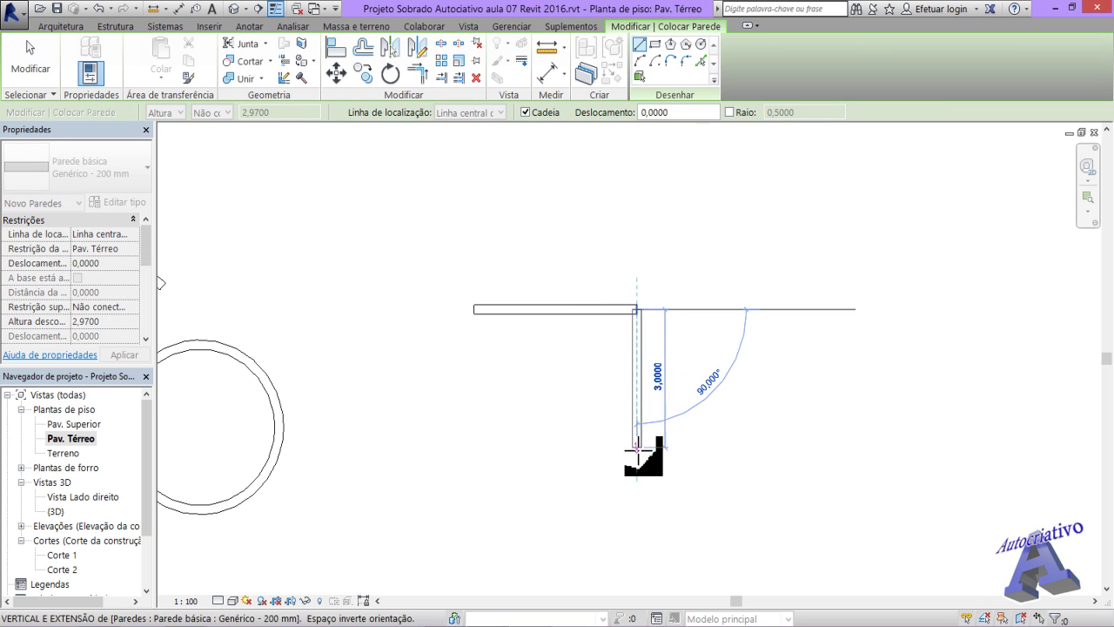
pyautogui.click(636, 447)
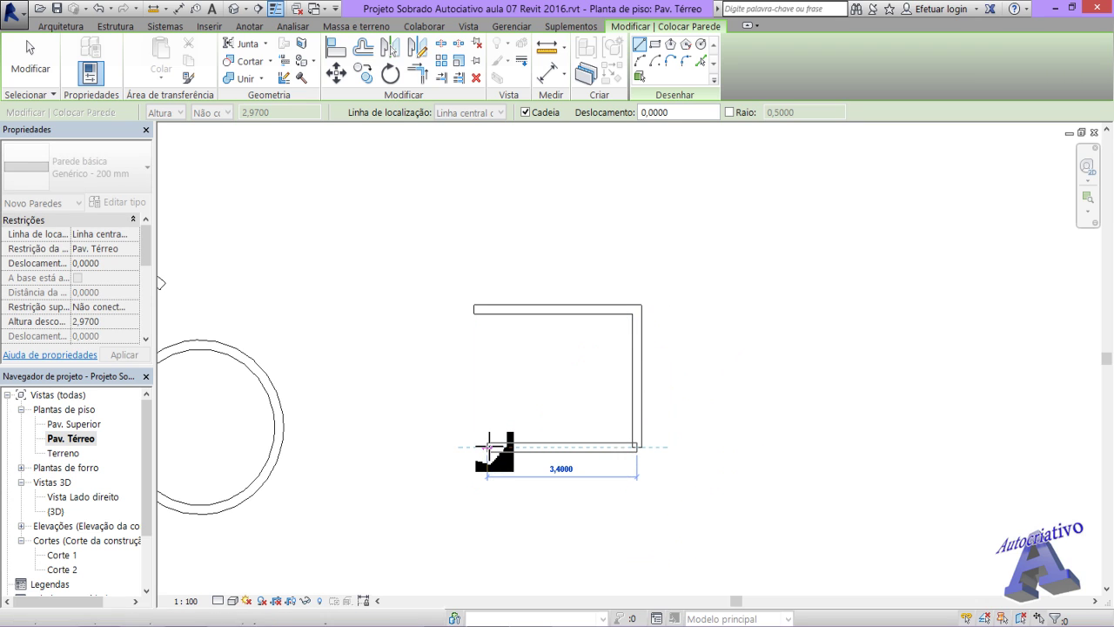
pyautogui.click(489, 447)
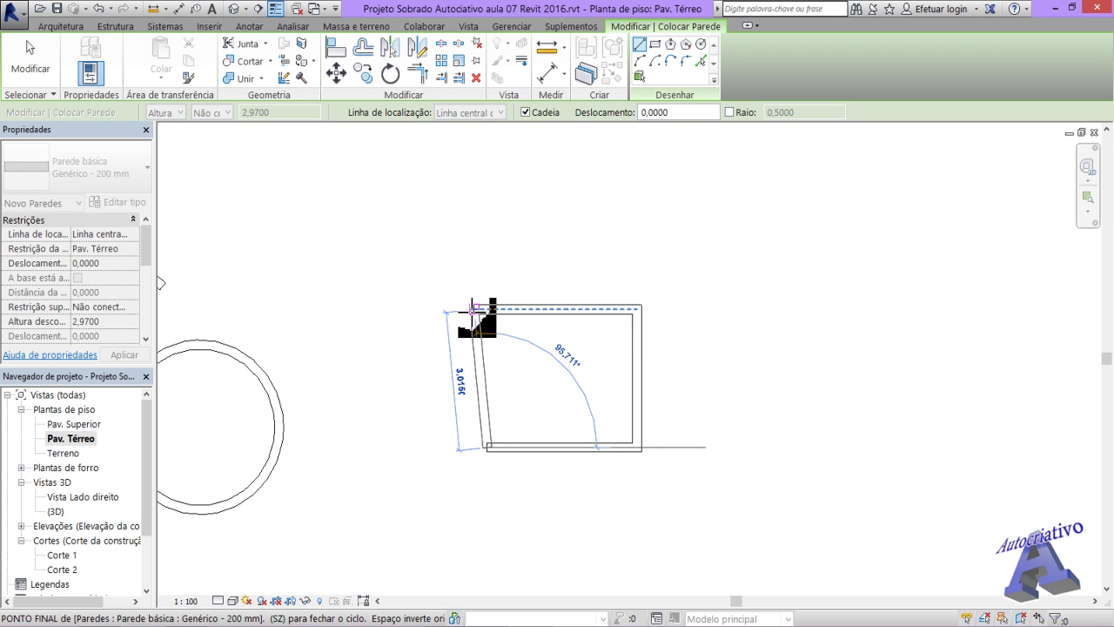
# - Close the wall loop with a slanted wall about 3.015 m long to the chain's start point, and leave wall placement
pyautogui.scroll(3, 475, 311)
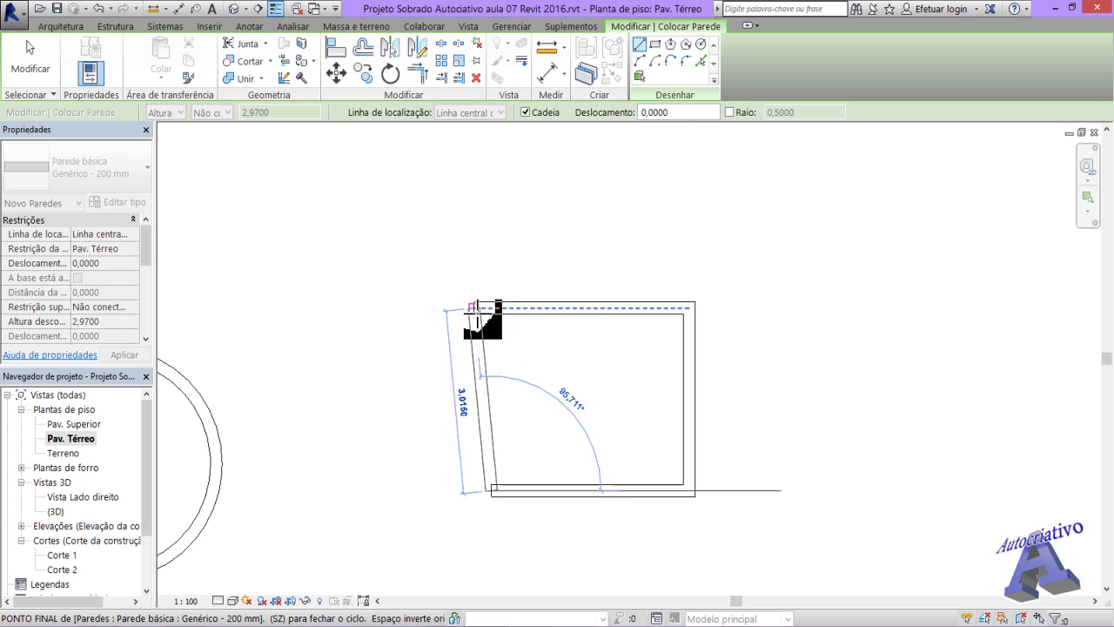
pyautogui.moveTo(486, 335); pyautogui.dragTo(477, 279, button='middle')
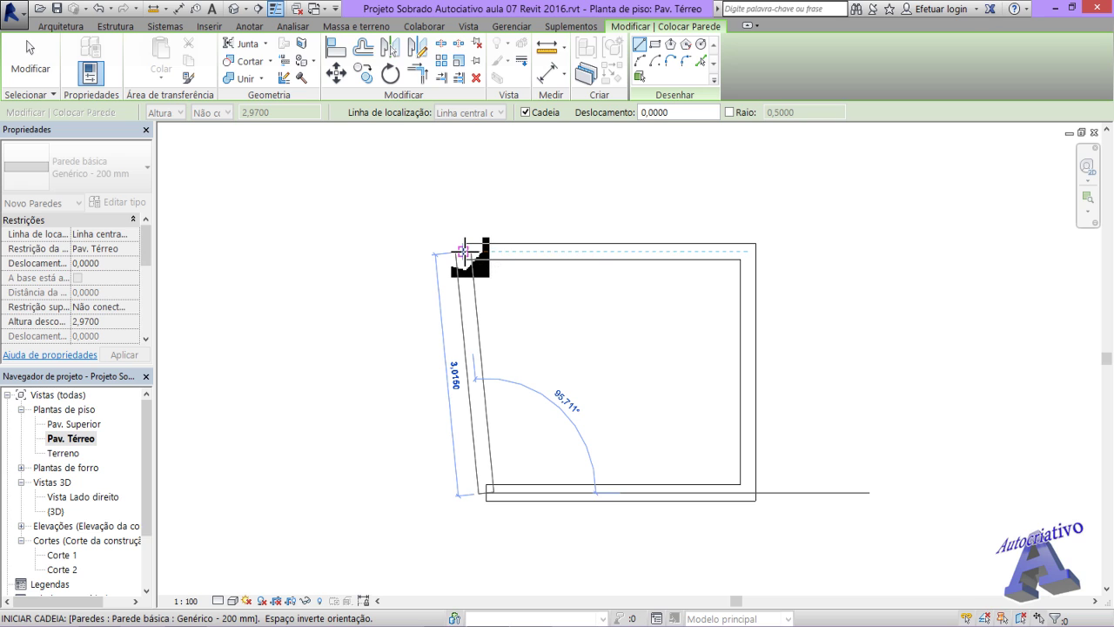
pyautogui.click(462, 252)
pyautogui.press('Escape')
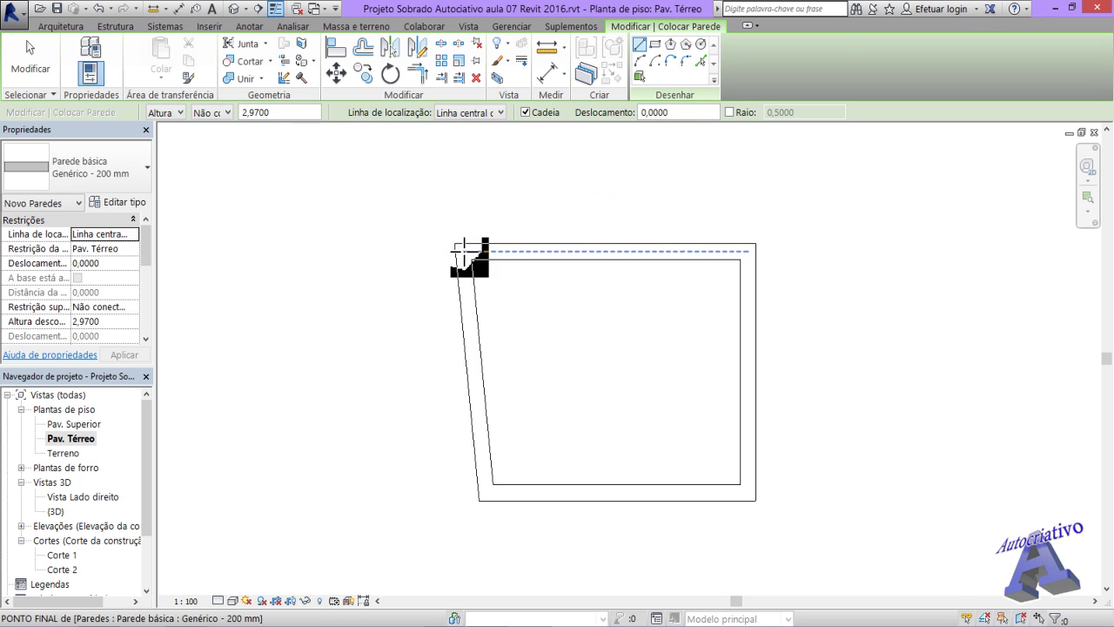
pyautogui.press('Escape')
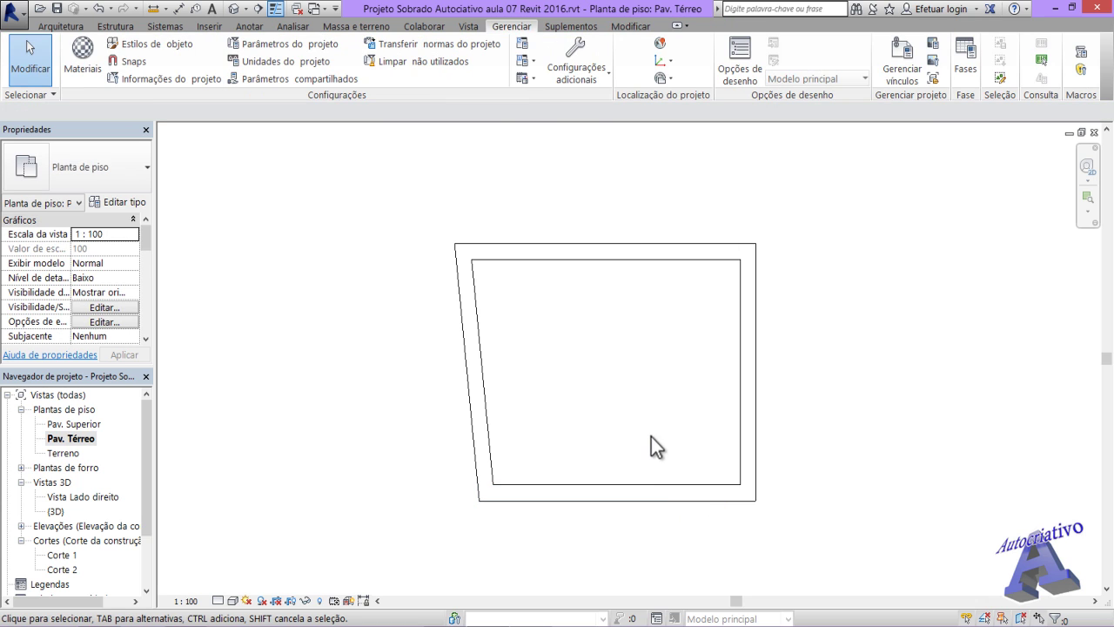
# - Review the remaining temporary snap shortcuts and cancel the snap settings
pyautogui.click(139, 63)
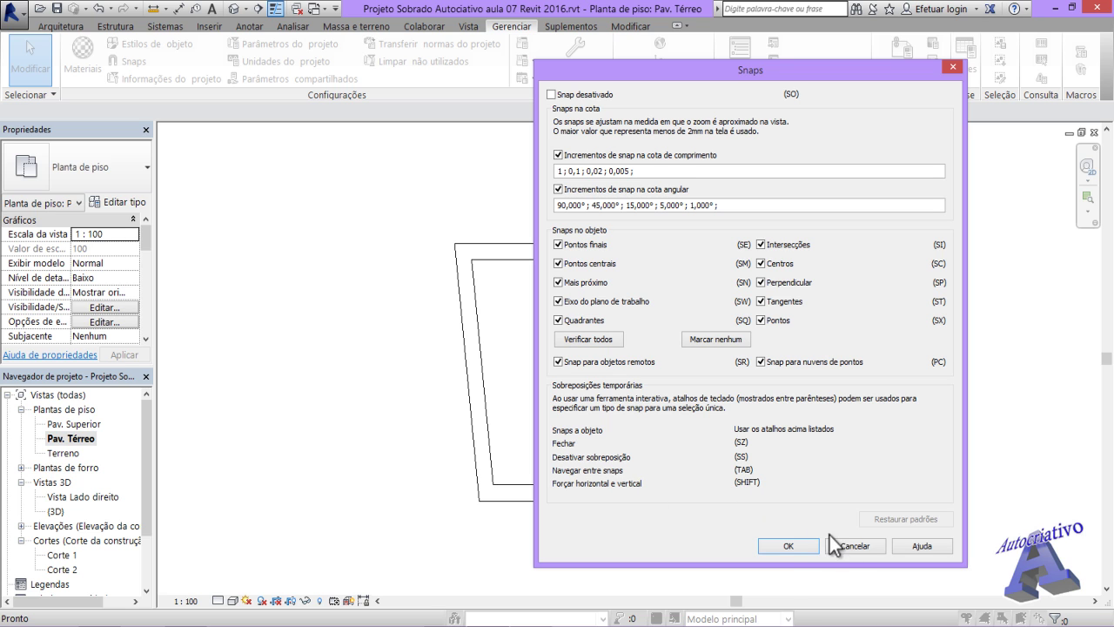
pyautogui.click(856, 547)
# - Select the whole chain of hexagonal walls among the test shapes, then clear the selection
pyautogui.scroll(-2, 618, 419)
pyautogui.scroll(-3, 592, 418)
pyautogui.moveTo(478, 448); pyautogui.dragTo(767, 405, button='middle')
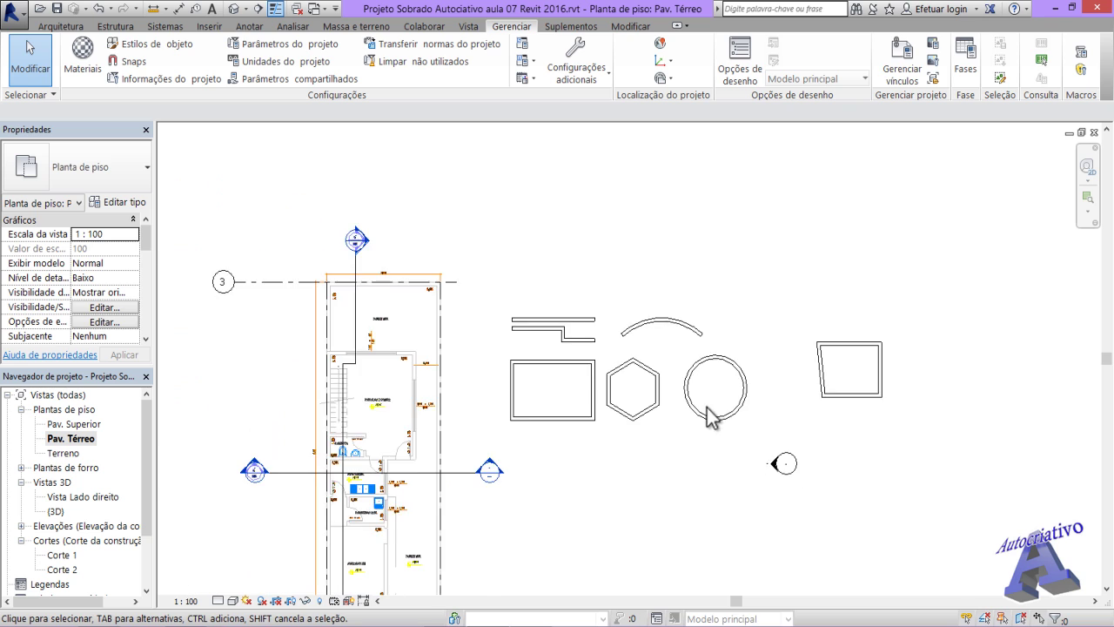
pyautogui.scroll(-1, 712, 417)
pyautogui.scroll(-3, 628, 434)
pyautogui.moveTo(590, 374); pyautogui.dragTo(610, 431, button='middle')
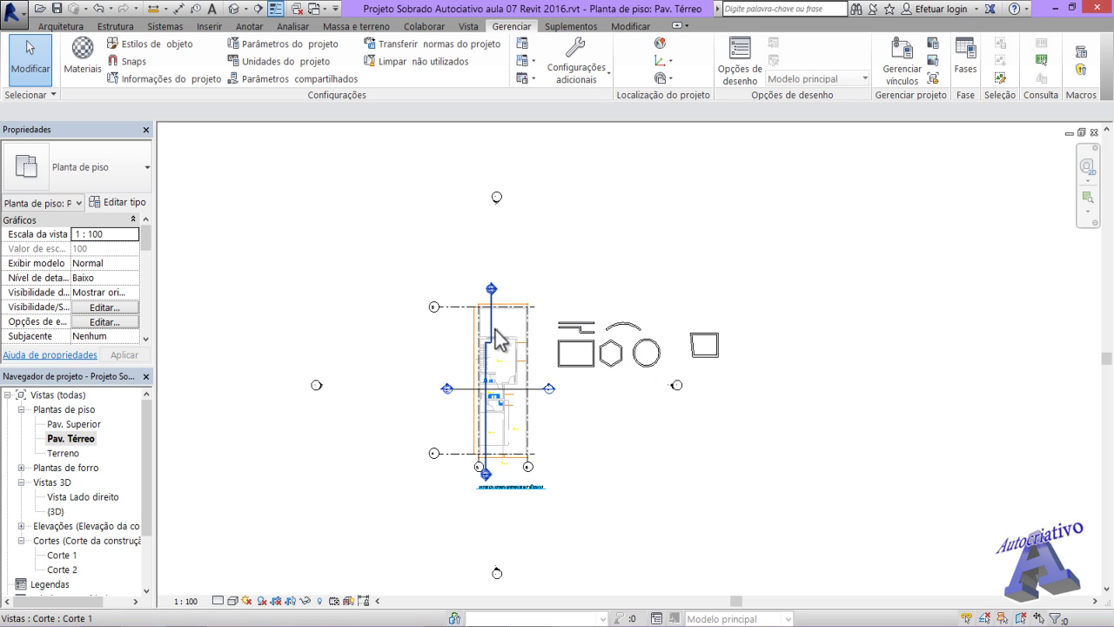
pyautogui.press('Tab')
pyautogui.click(609, 366)
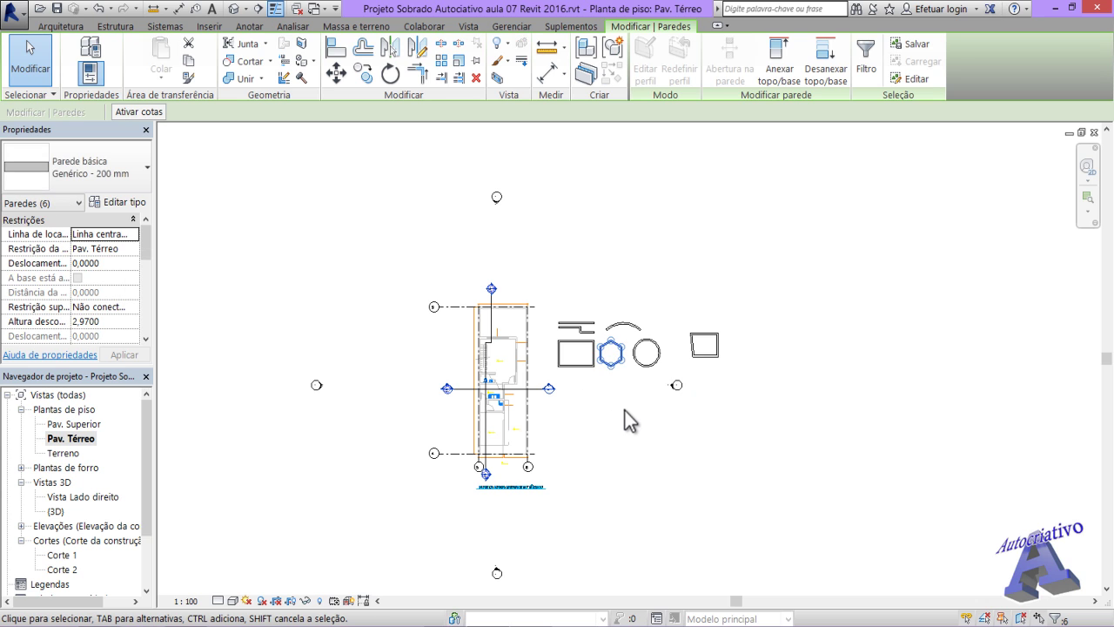
pyautogui.press('Escape')
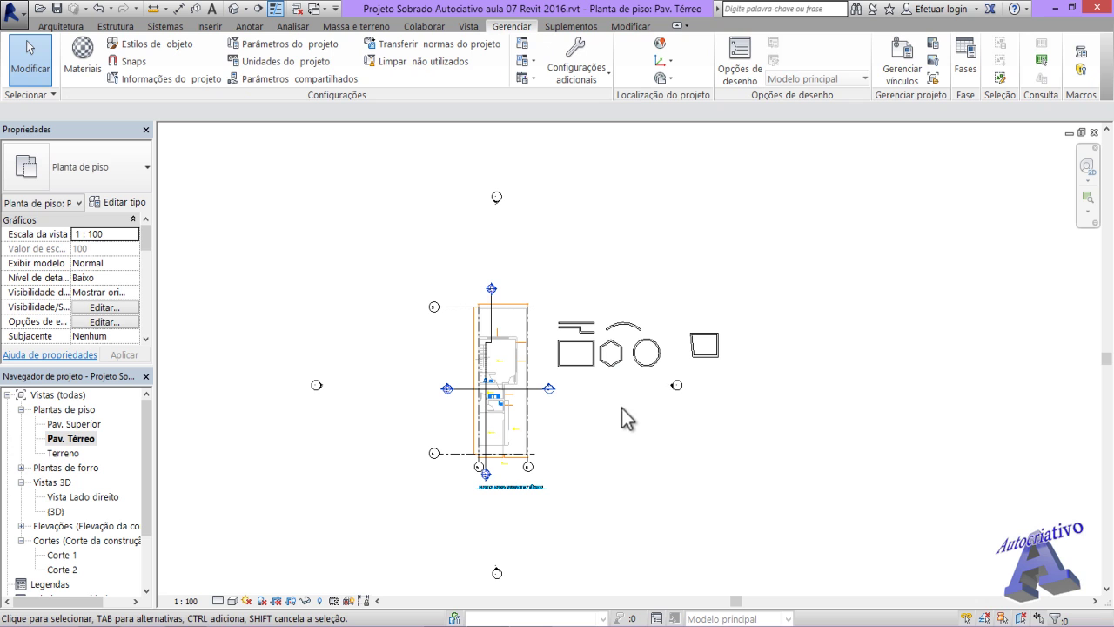
# - Select the left wall of the rectangular test shape to examine its temporary dimensions, then clear the selection
pyautogui.scroll(4, 570, 364)
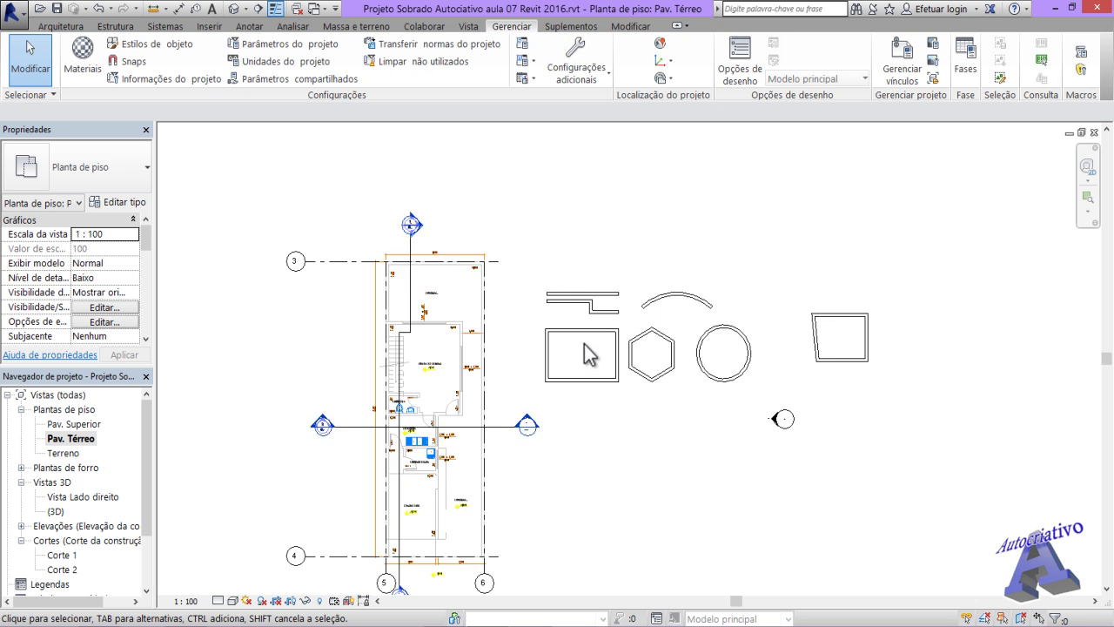
pyautogui.scroll(3, 587, 350)
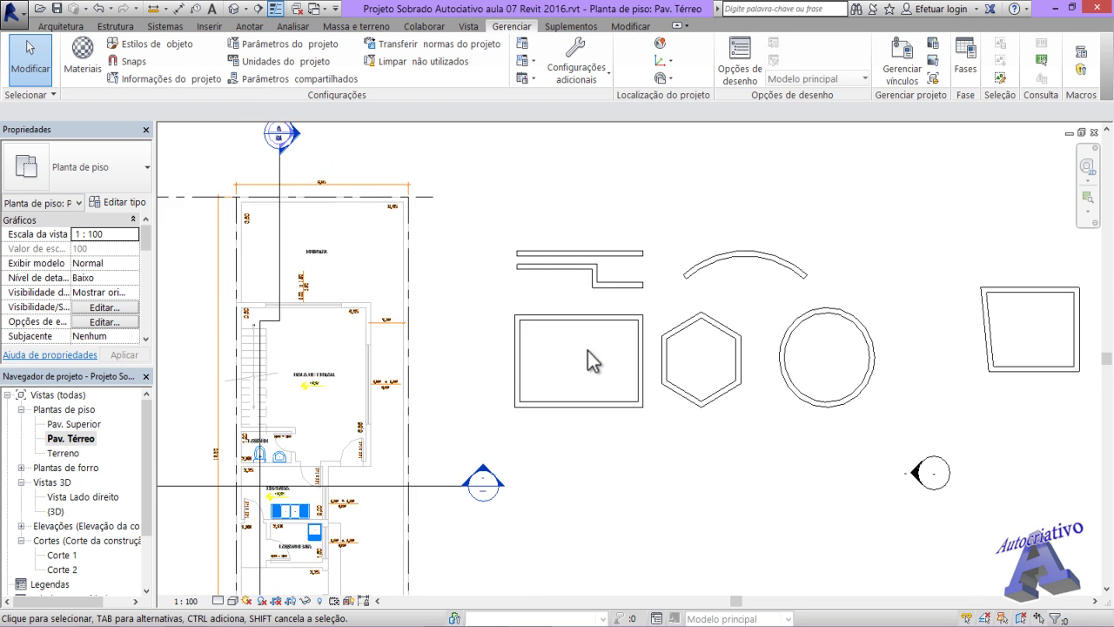
pyautogui.scroll(2, 587, 351)
pyautogui.moveTo(590, 361); pyautogui.dragTo(655, 354, button='middle')
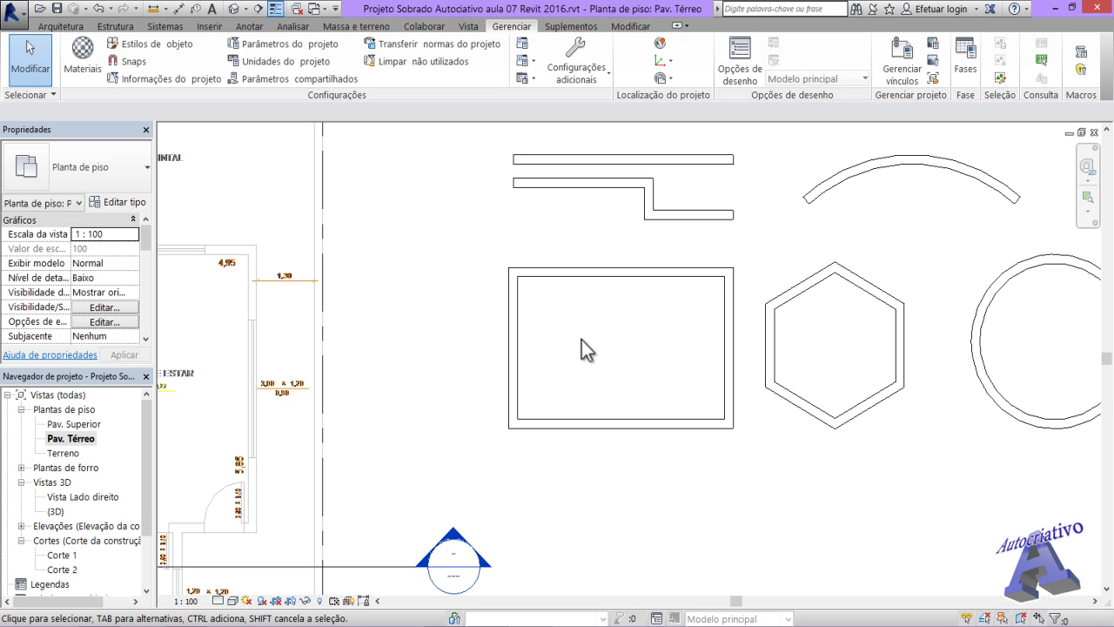
pyautogui.scroll(1, 547, 334)
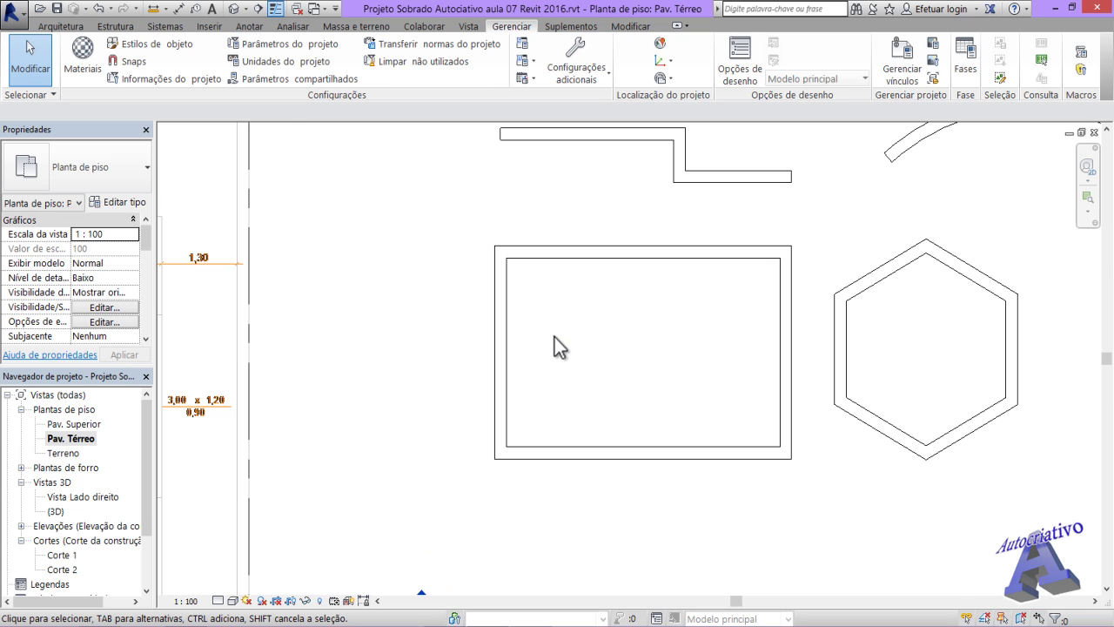
pyautogui.click(506, 342)
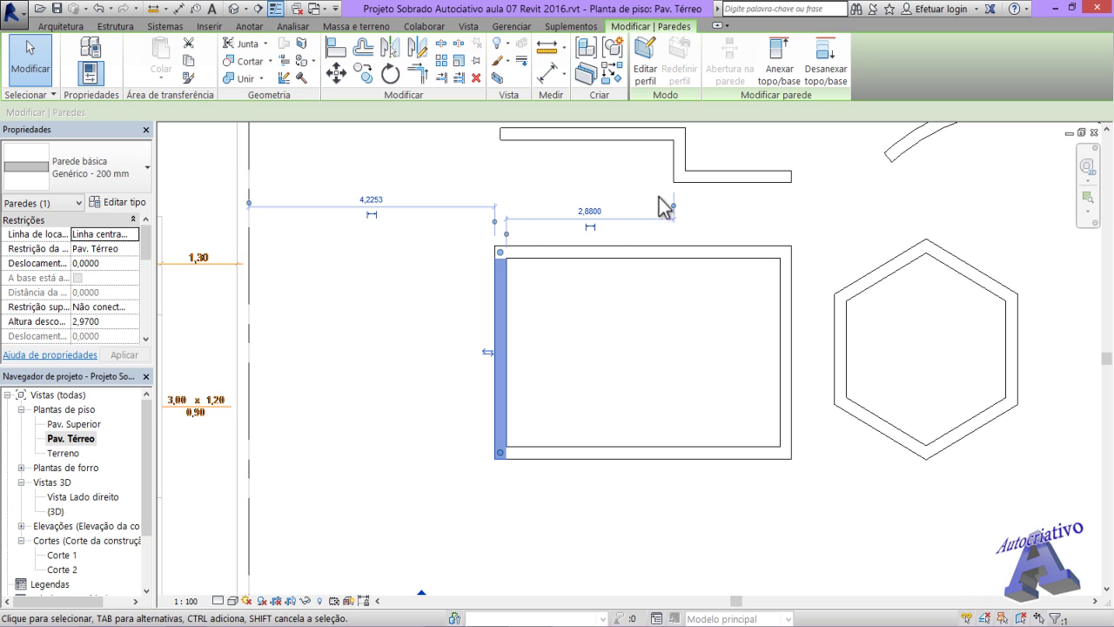
pyautogui.moveTo(642, 351); pyautogui.dragTo(570, 404, button='middle')
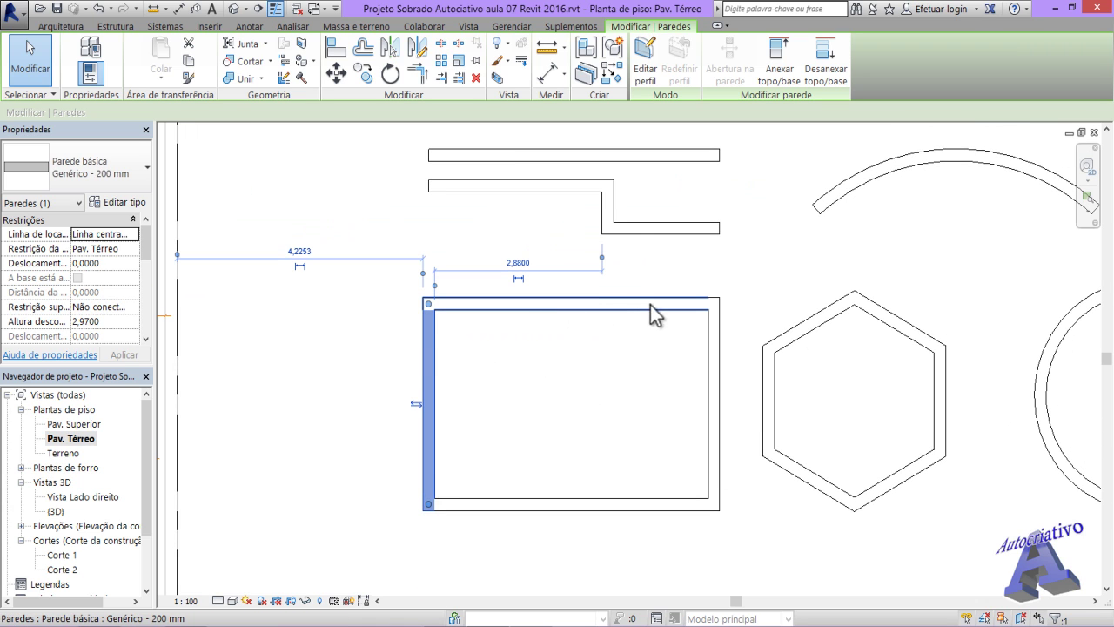
pyautogui.click(504, 261)
# - Move the four walls of the rectangle together to open space above the other test shapes and clear the selection
pyautogui.moveTo(392, 256); pyautogui.dragTo(740, 538)
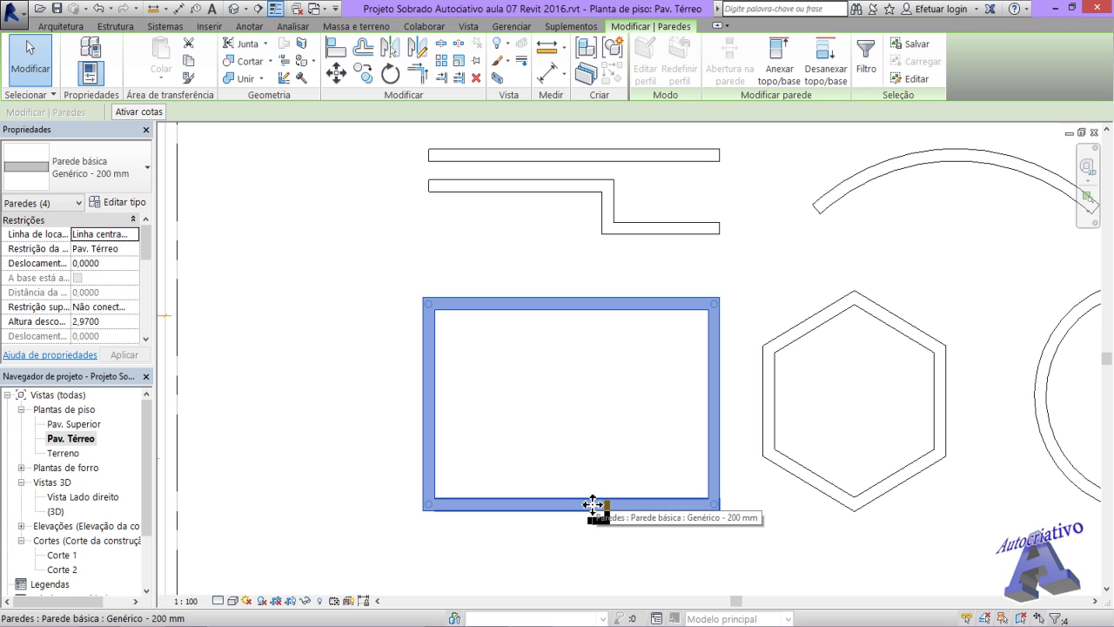
pyautogui.moveTo(593, 504); pyautogui.dragTo(934, 209)
pyautogui.scroll(-2, 962, 384)
pyautogui.scroll(-3, 968, 390)
pyautogui.scroll(-2, 974, 392)
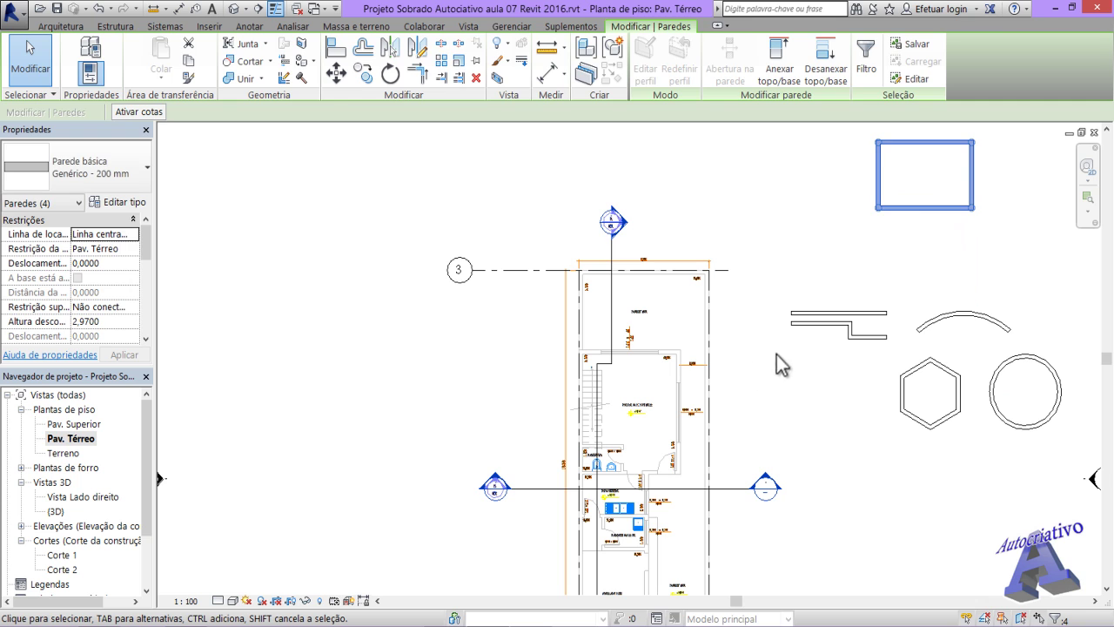
pyautogui.click(900, 261)
# - Set the rectangle's inner width to 3.5 m through the left wall's temporary dimension, then deselect the wall
pyautogui.moveTo(901, 262); pyautogui.dragTo(635, 453, button='middle')
pyautogui.scroll(4, 653, 368)
pyautogui.scroll(2, 649, 371)
pyautogui.click(489, 363)
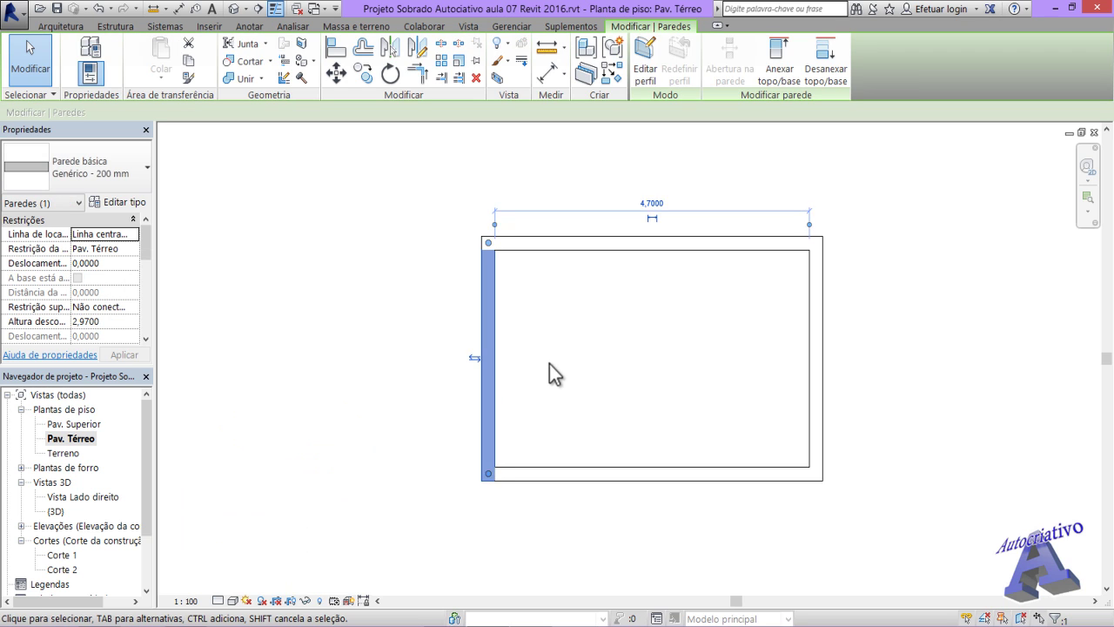
pyautogui.scroll(1, 557, 362)
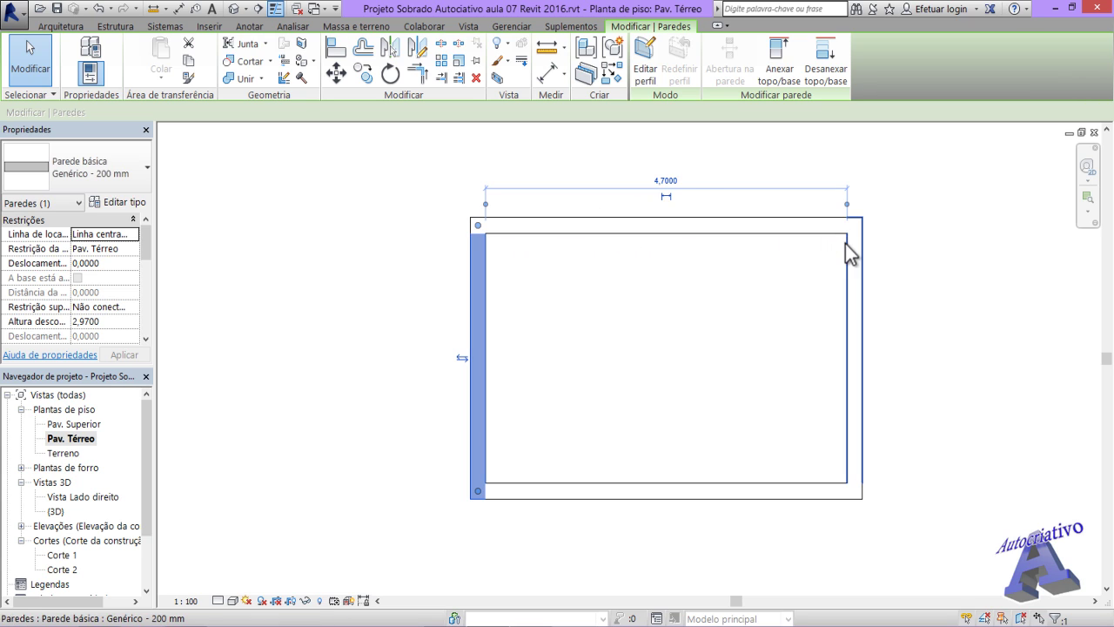
pyautogui.click(667, 183)
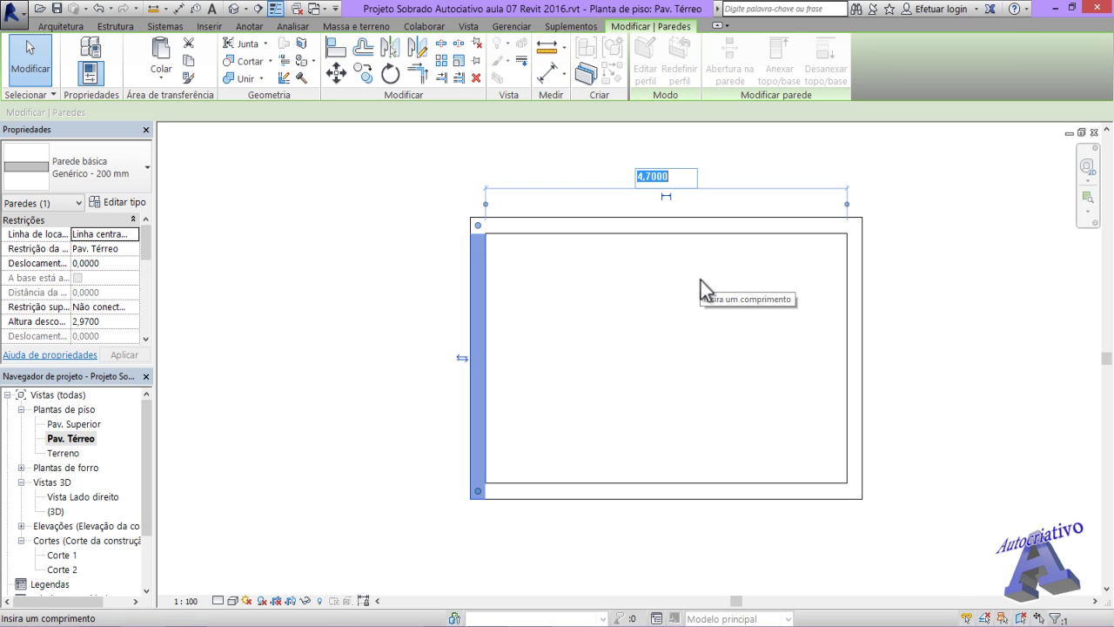
pyautogui.write('3,5')
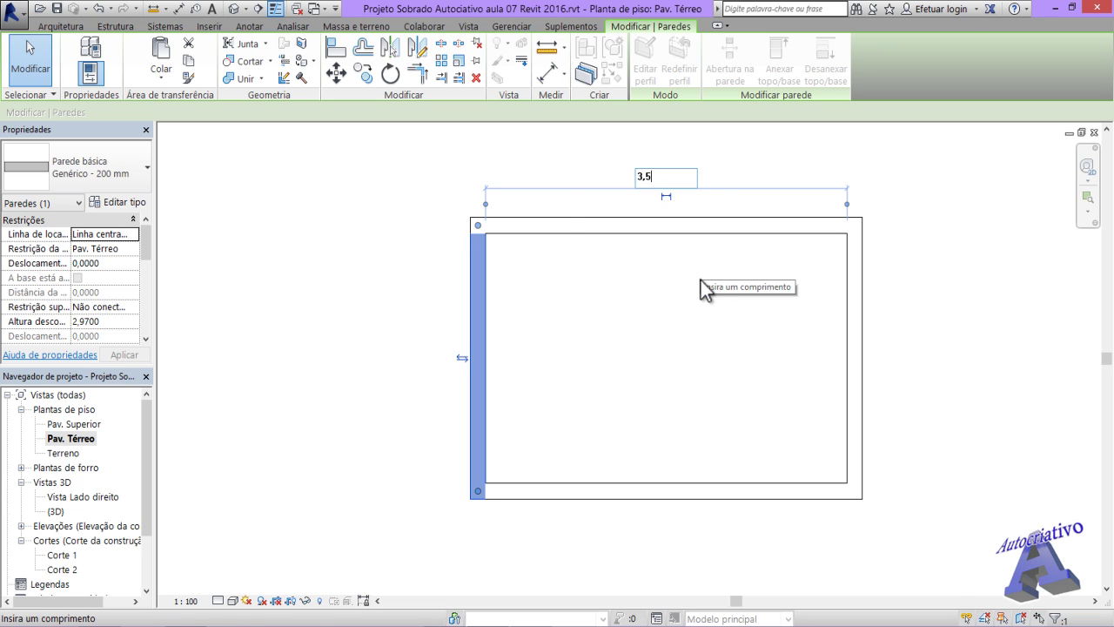
pyautogui.press('Return')
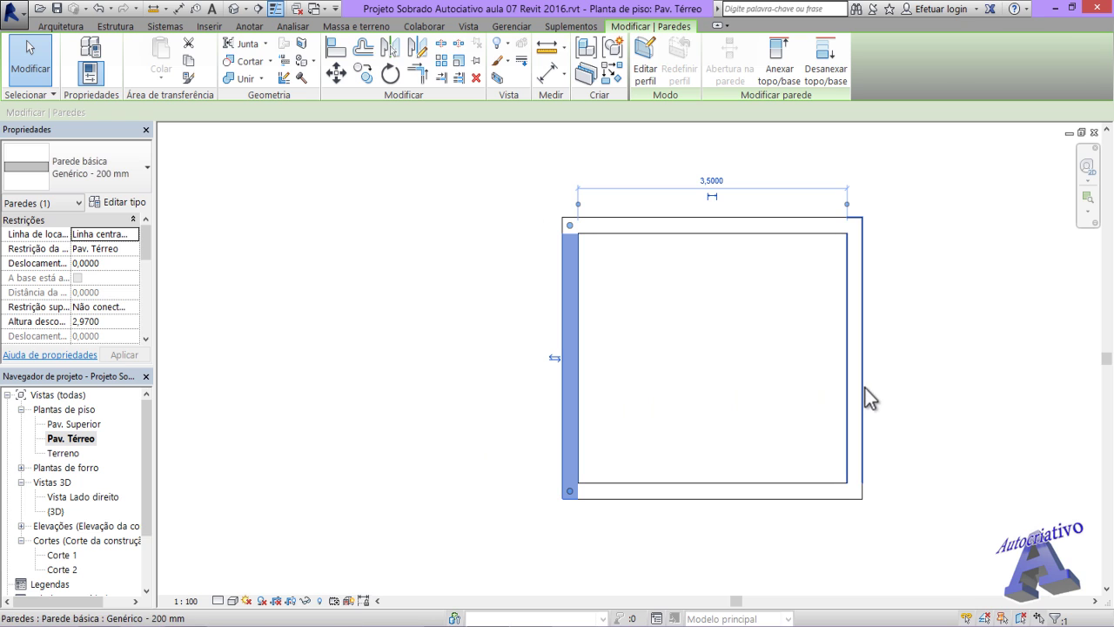
pyautogui.click(763, 381)
# - Set the rectangle's inner height to 4.1 m through the bottom wall's temporary dimension, then deselect the wall
pyautogui.moveTo(722, 380); pyautogui.dragTo(654, 358, button='middle')
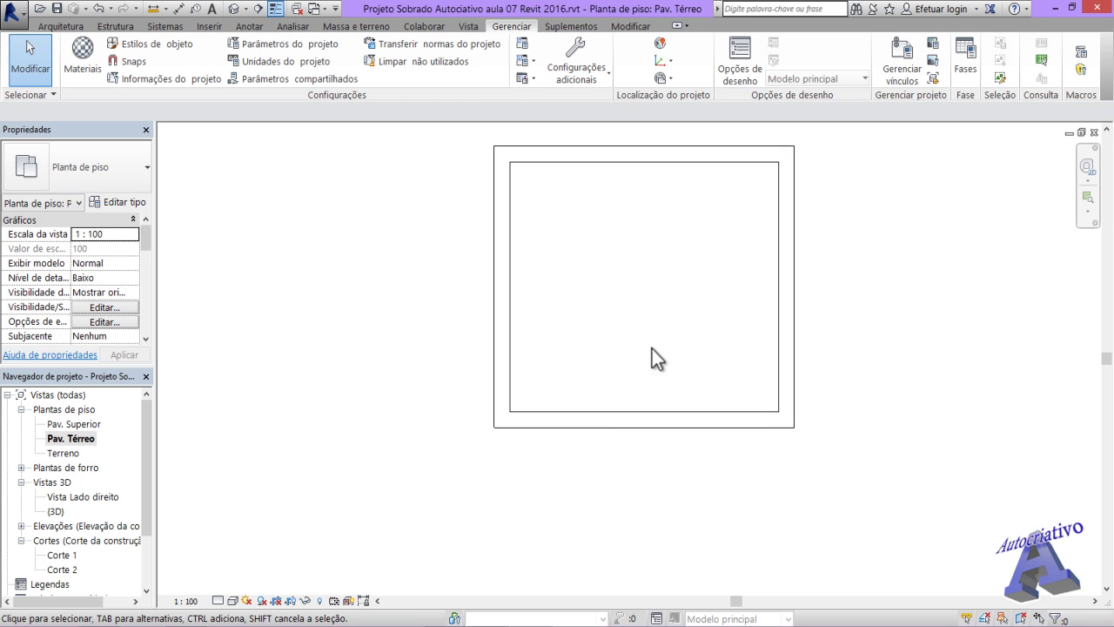
pyautogui.click(630, 423)
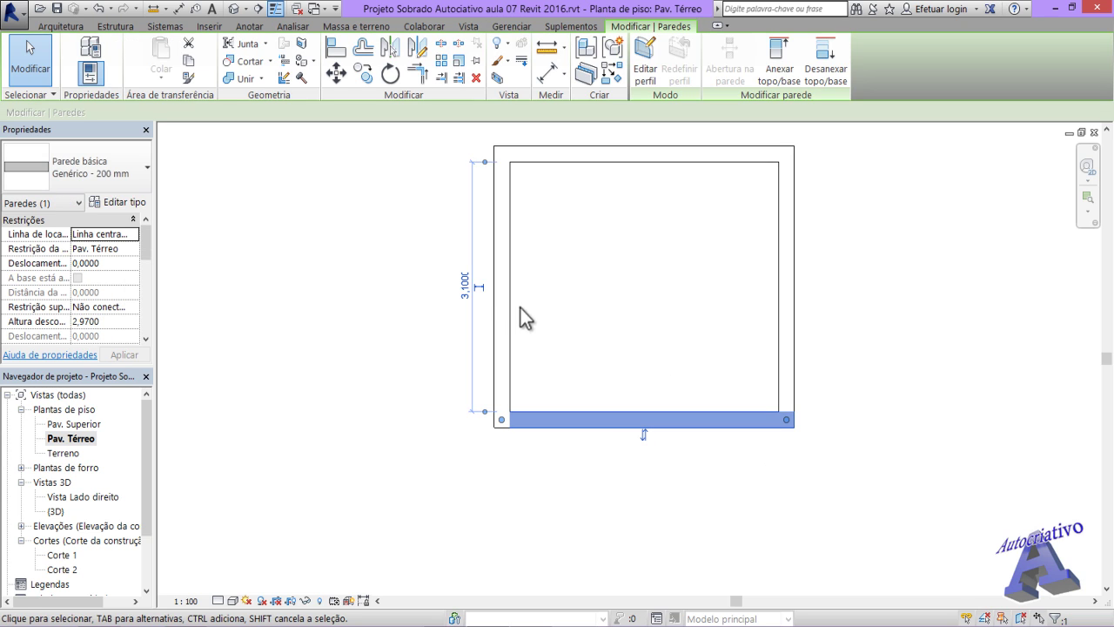
pyautogui.click(467, 284)
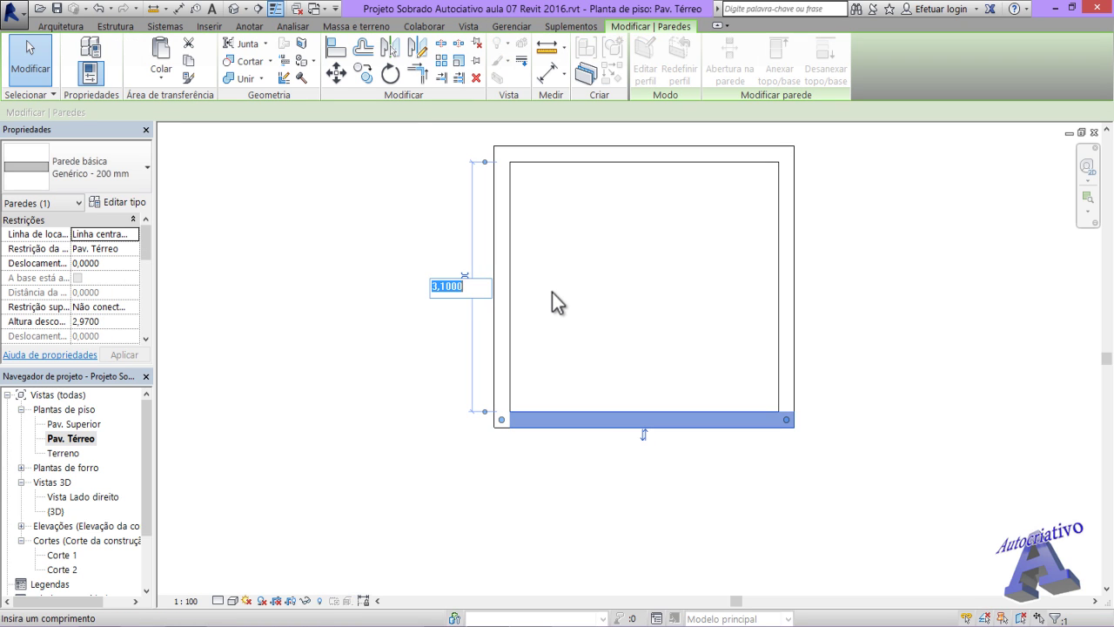
pyautogui.write('4,1')
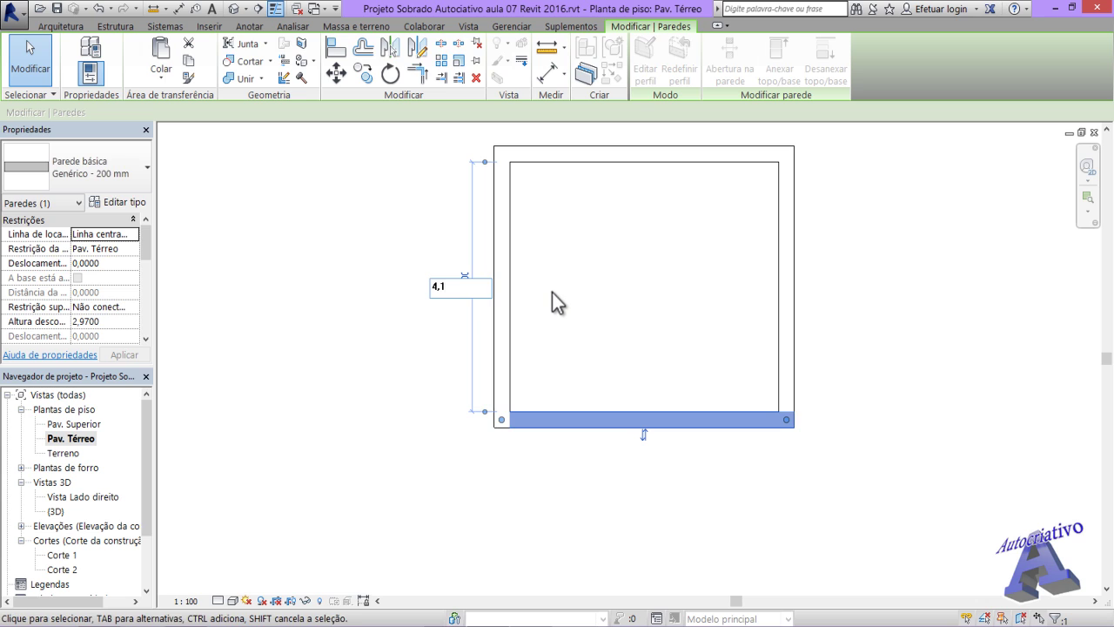
pyautogui.press('Return')
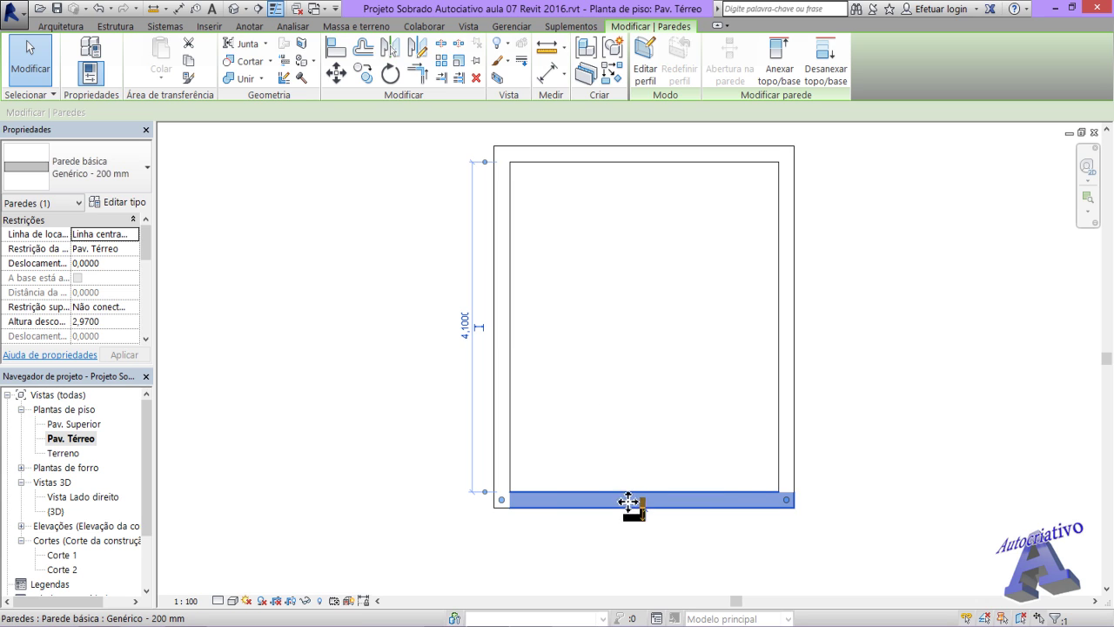
pyautogui.click(595, 416)
# - Delete the four walls of the resized rectangle
pyautogui.scroll(-4, 595, 419)
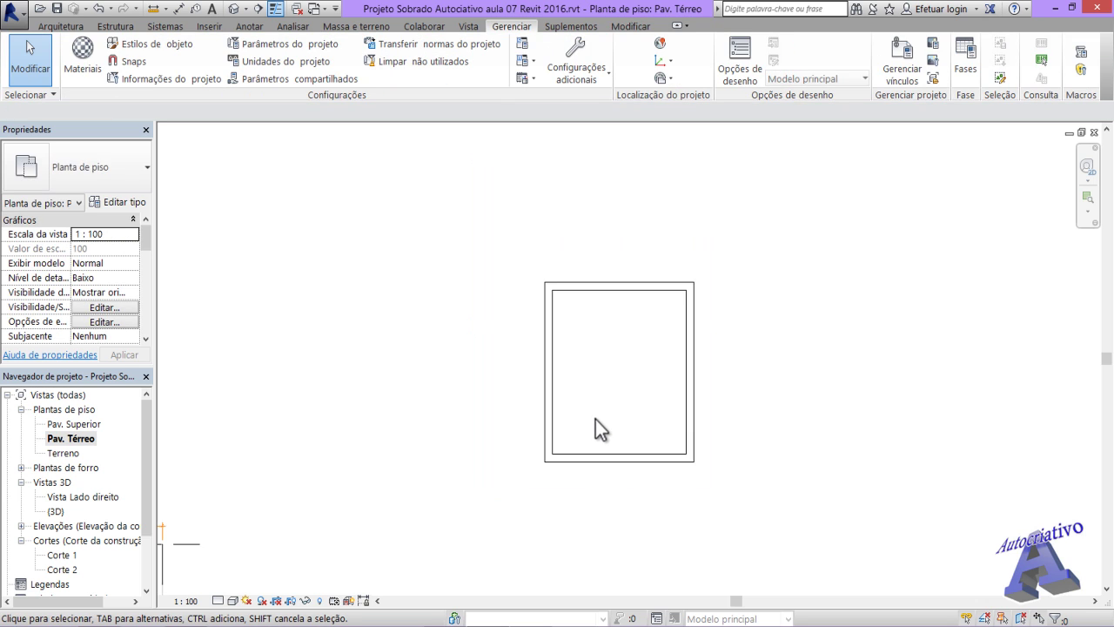
pyautogui.scroll(-2, 596, 419)
pyautogui.moveTo(525, 479); pyautogui.dragTo(514, 370, button='middle')
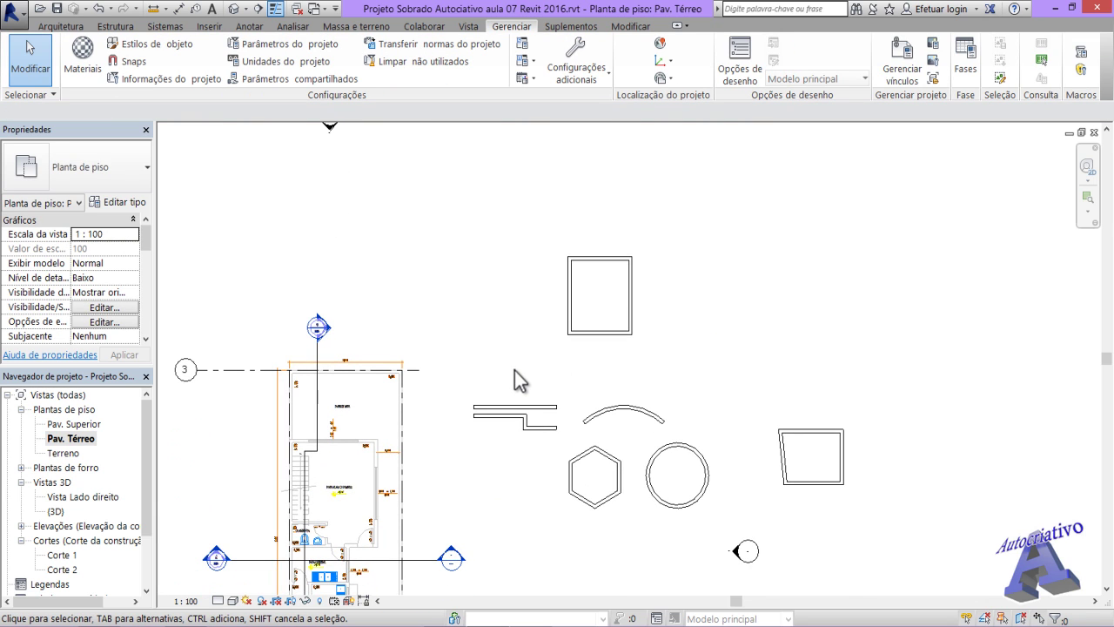
pyautogui.moveTo(649, 354); pyautogui.dragTo(593, 287)
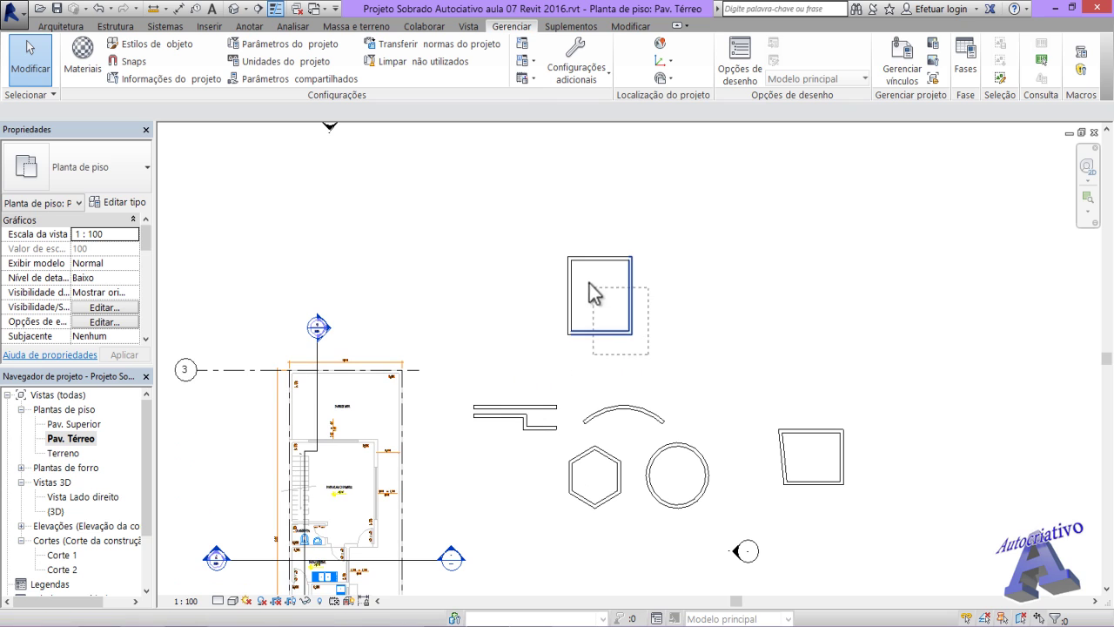
pyautogui.moveTo(558, 236); pyautogui.dragTo(558, 236)
pyautogui.press('Delete')
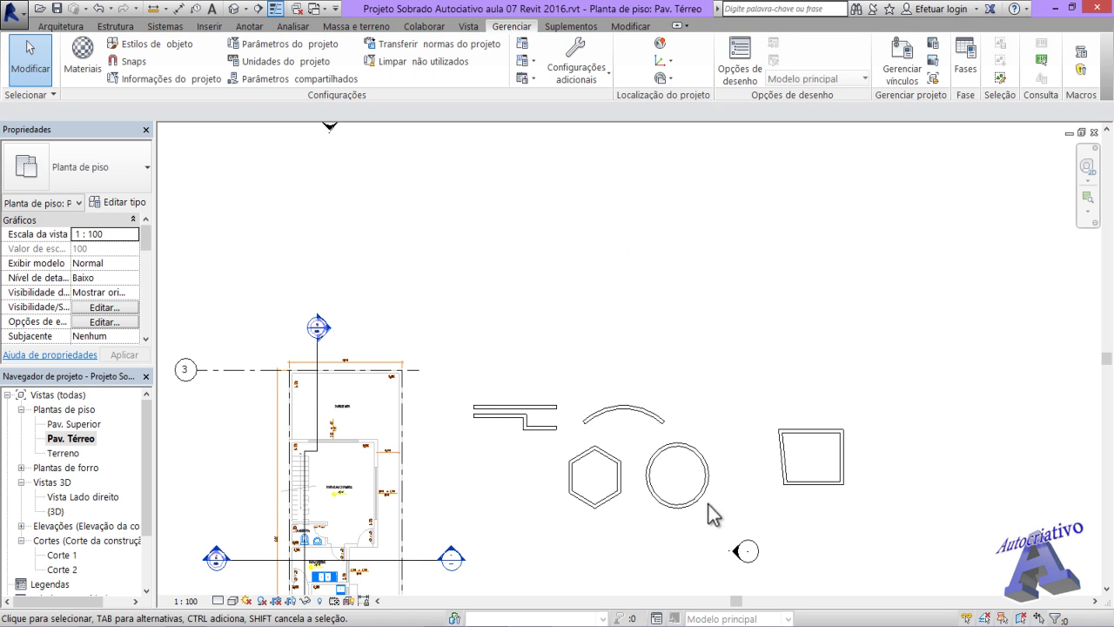
# - Delete the remaining test walls: straight, stepped, arc, hexagonal and circular shapes, plus the separate loop with the slanted wall
pyautogui.moveTo(729, 511); pyautogui.dragTo(573, 399)
pyautogui.moveTo(457, 344); pyautogui.dragTo(455, 343)
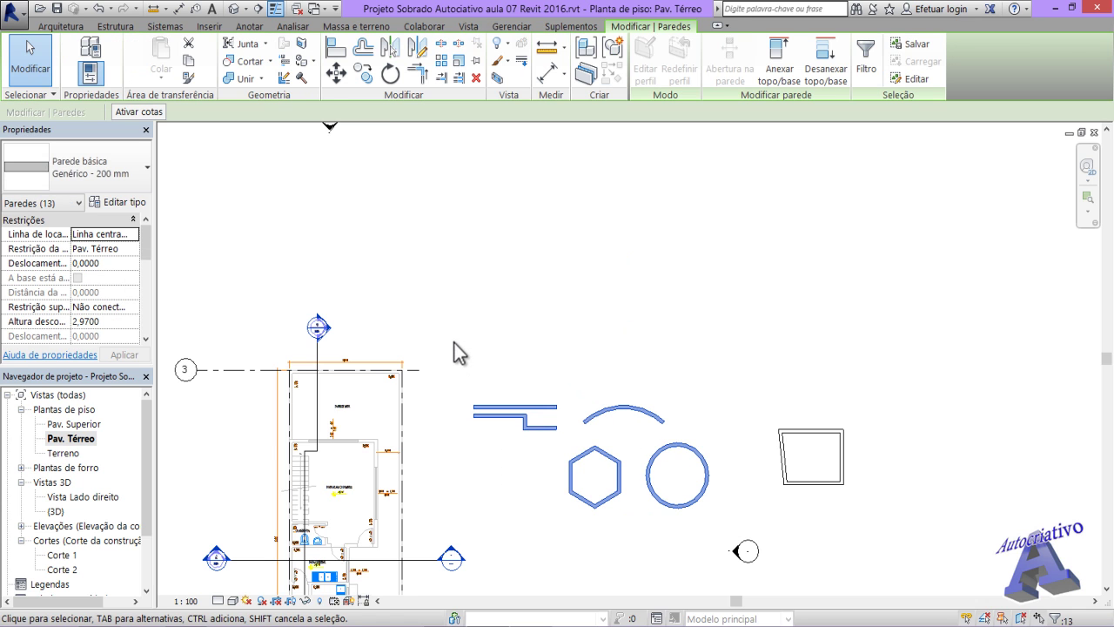
pyautogui.press('Delete')
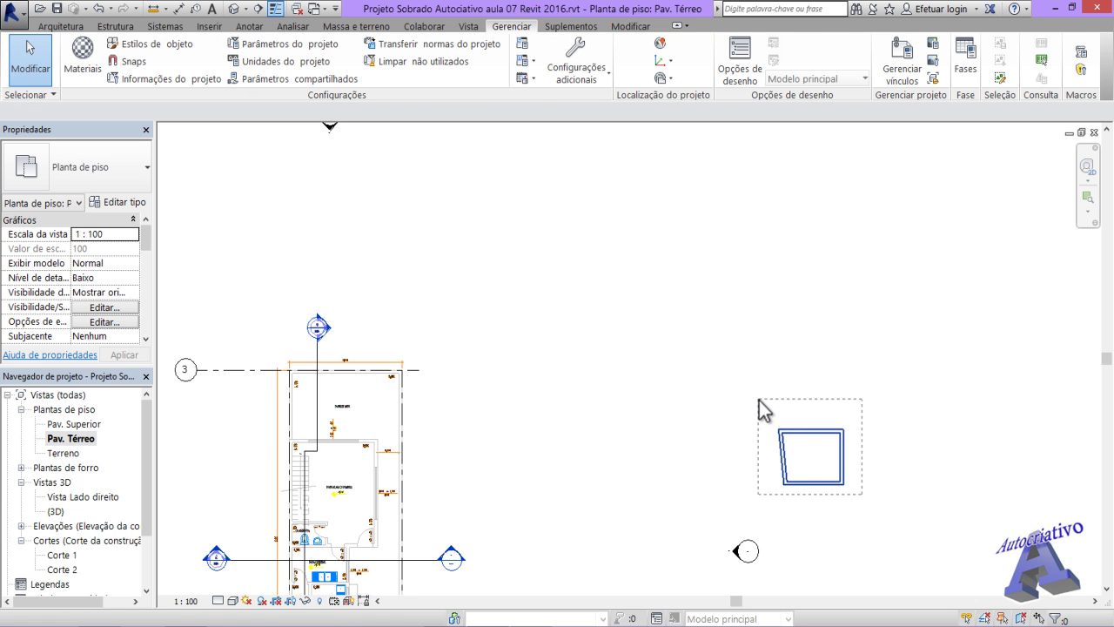
pyautogui.moveTo(759, 401); pyautogui.dragTo(759, 401)
pyautogui.press('Delete')
# - Start placing Genérico - 200 mm basic walls over the imported ground floor plan
pyautogui.moveTo(627, 478); pyautogui.dragTo(859, 397, button='middle')
pyautogui.scroll(5, 584, 348)
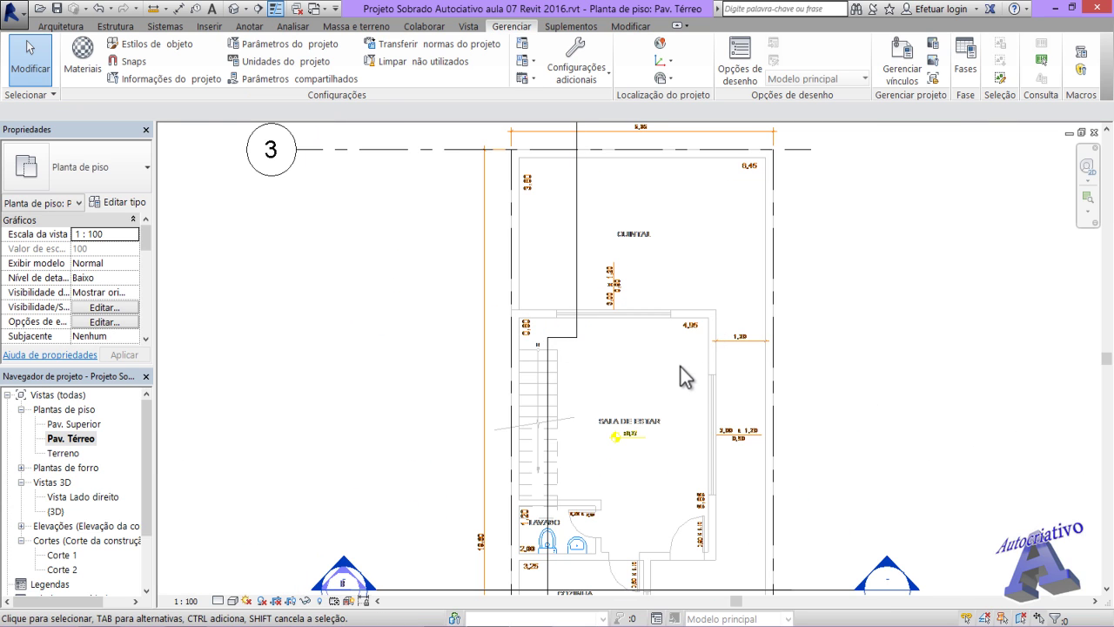
pyautogui.scroll(-2, 681, 367)
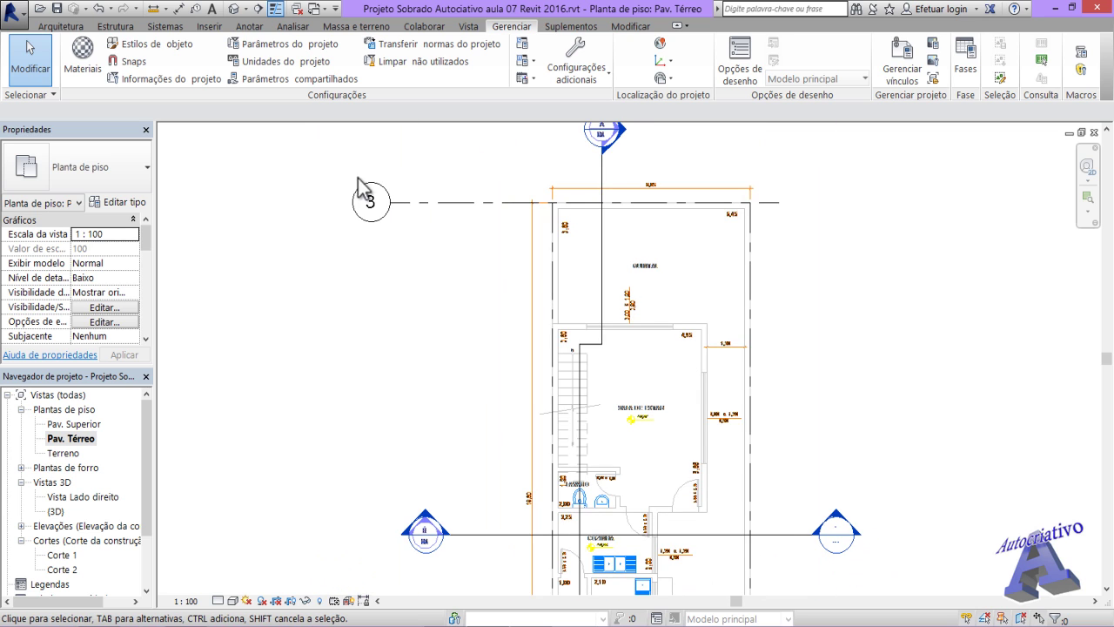
pyautogui.click(73, 27)
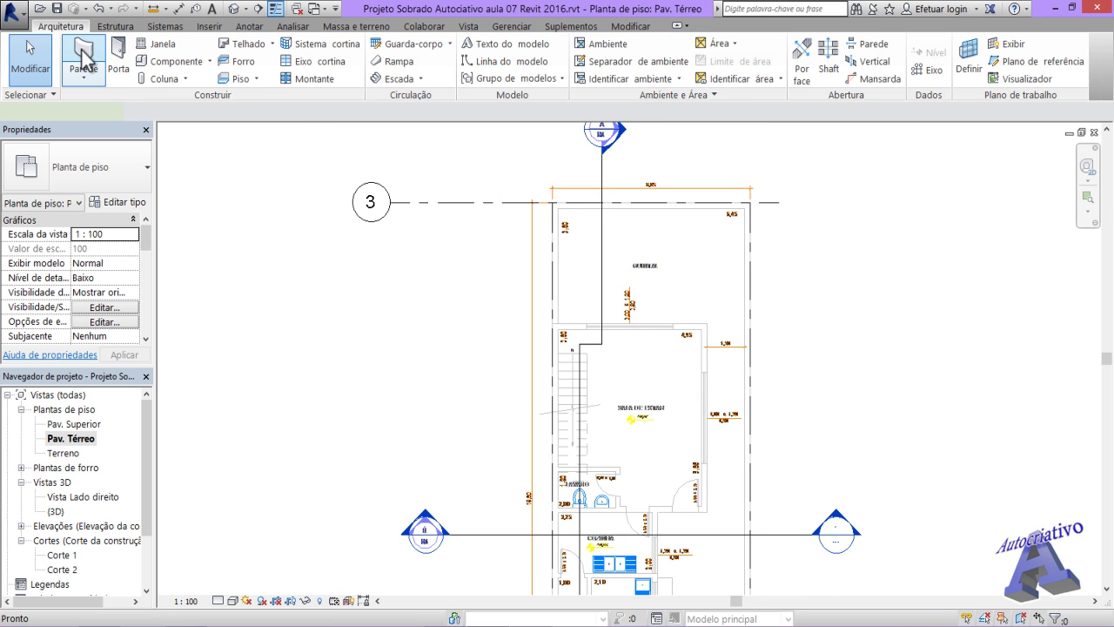
pyautogui.click(84, 59)
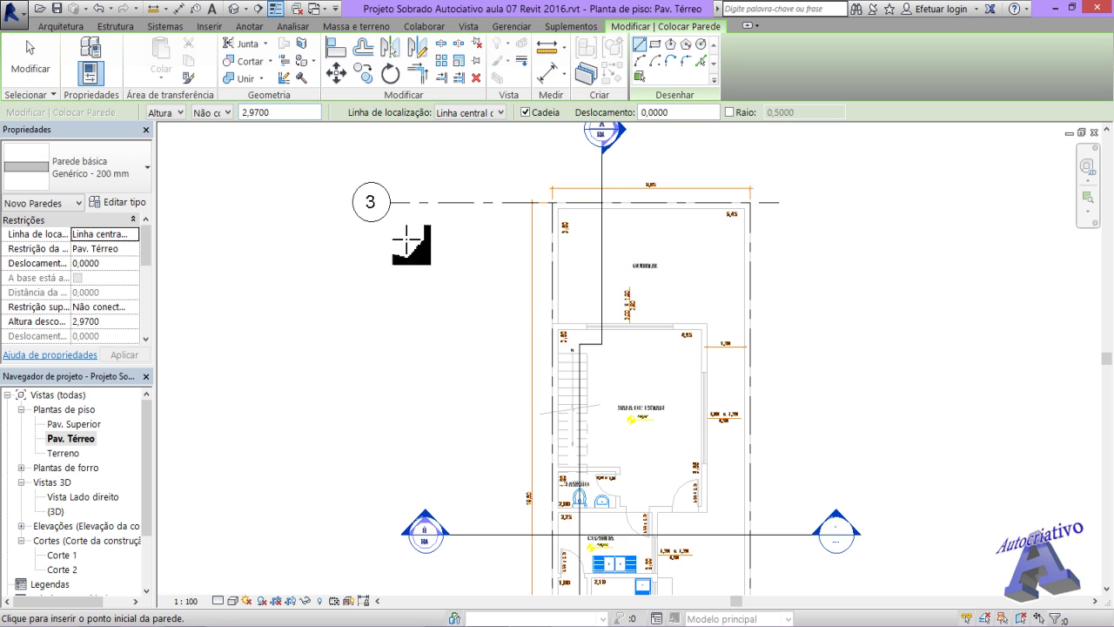
pyautogui.scroll(5, 564, 334)
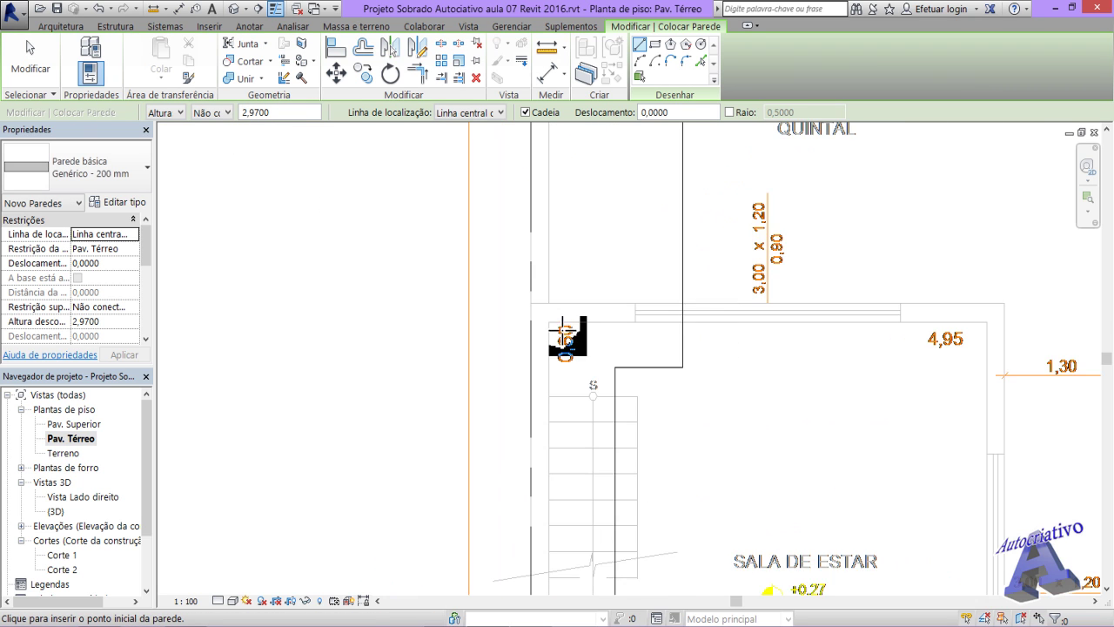
pyautogui.scroll(1, 561, 330)
pyautogui.click(523, 310)
pyautogui.scroll(-1, 710, 334)
pyautogui.scroll(-1, 750, 359)
pyautogui.moveTo(750, 358); pyautogui.dragTo(455, 351, button='middle')
pyautogui.scroll(6, 680, 311)
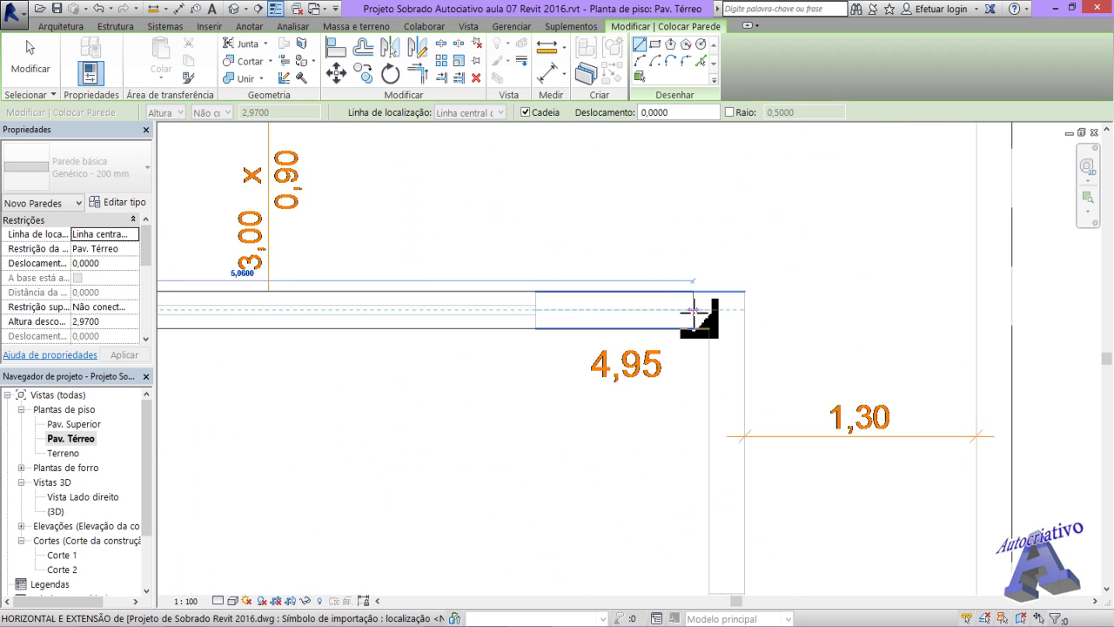
pyautogui.scroll(2, 694, 311)
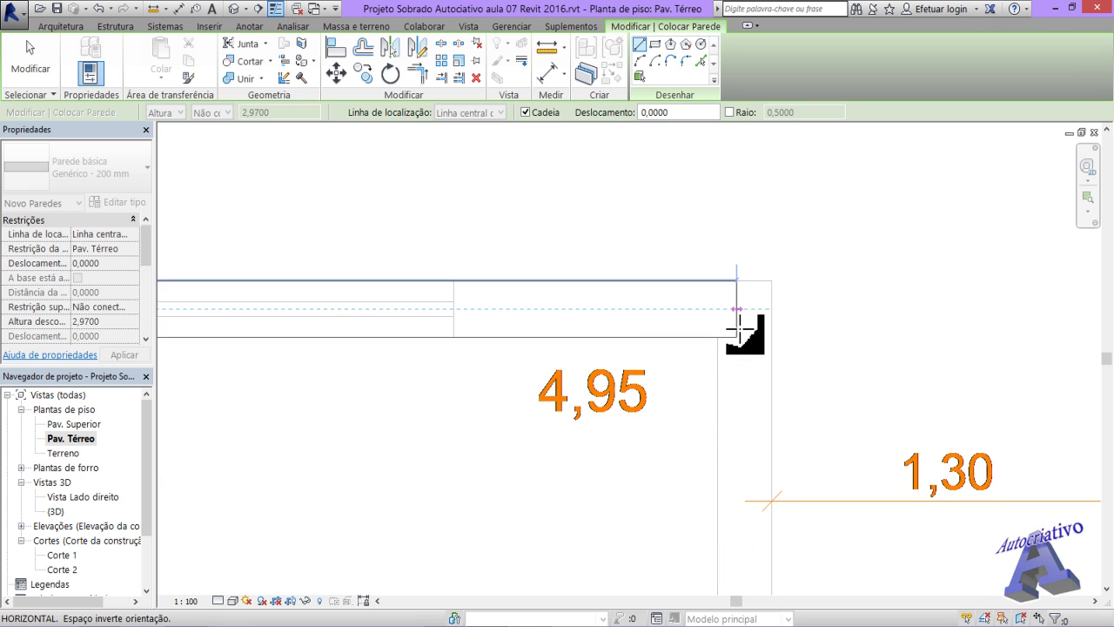
pyautogui.press('Escape')
# - Set the location line for new walls to Face de acabamento: Externa
pyautogui.scroll(-1, 708, 344)
pyautogui.moveTo(534, 438); pyautogui.dragTo(938, 440, button='middle')
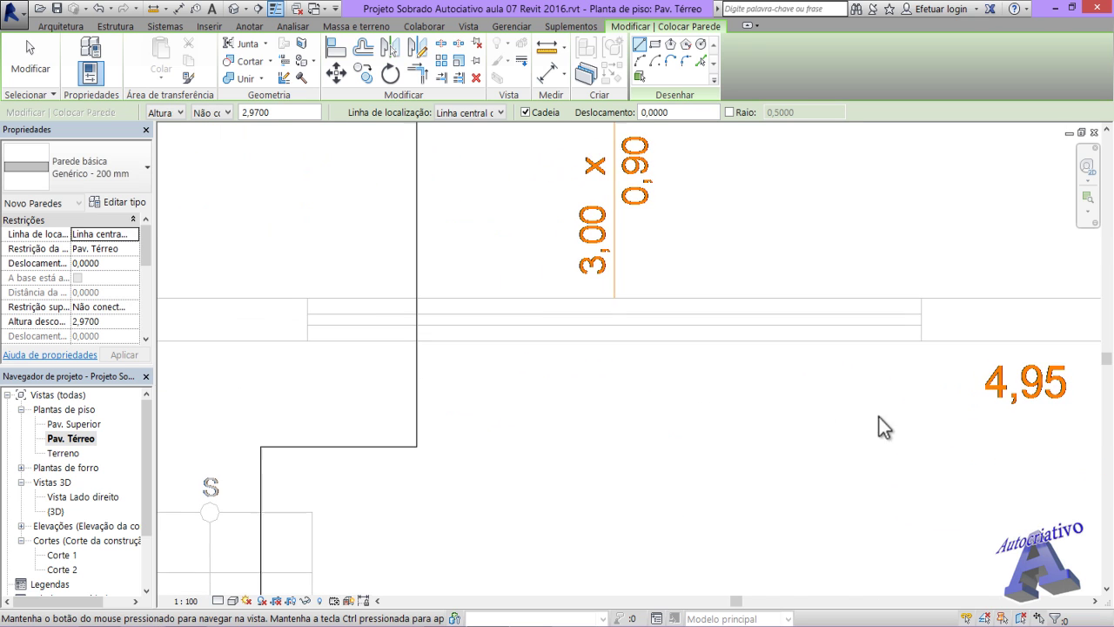
pyautogui.scroll(-1, 882, 427)
pyautogui.scroll(-2, 714, 425)
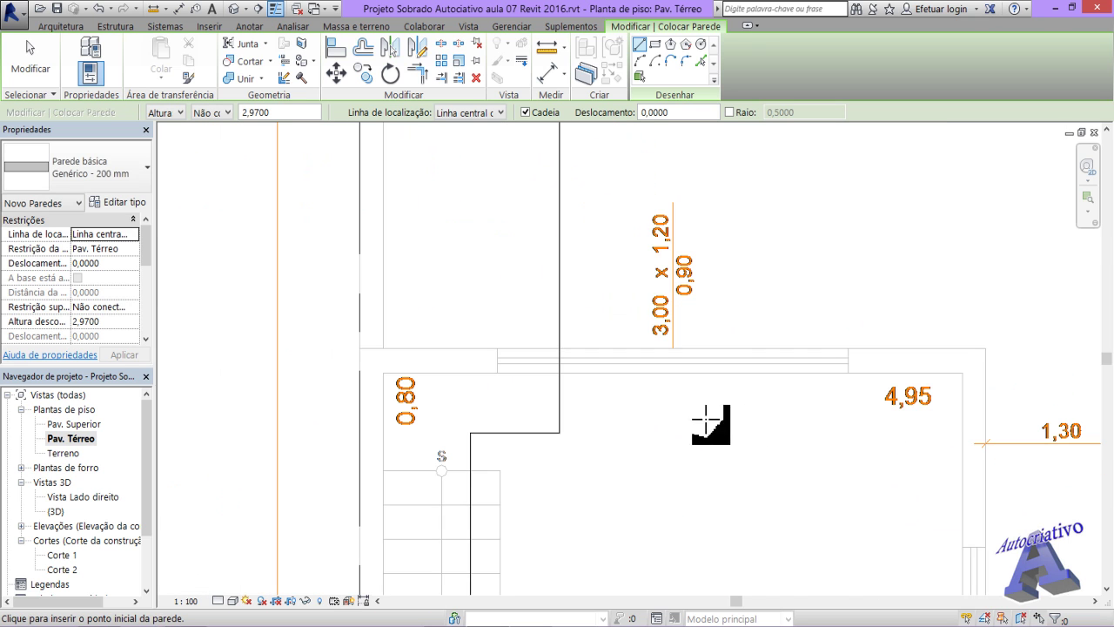
pyautogui.click(500, 113)
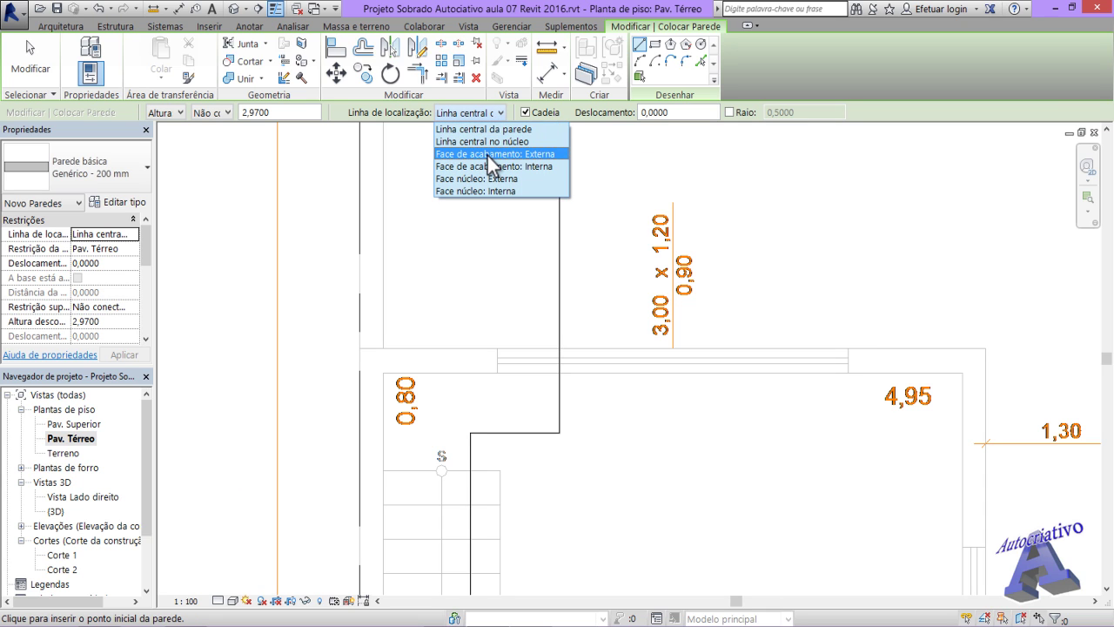
pyautogui.click(488, 156)
pyautogui.scroll(4, 367, 352)
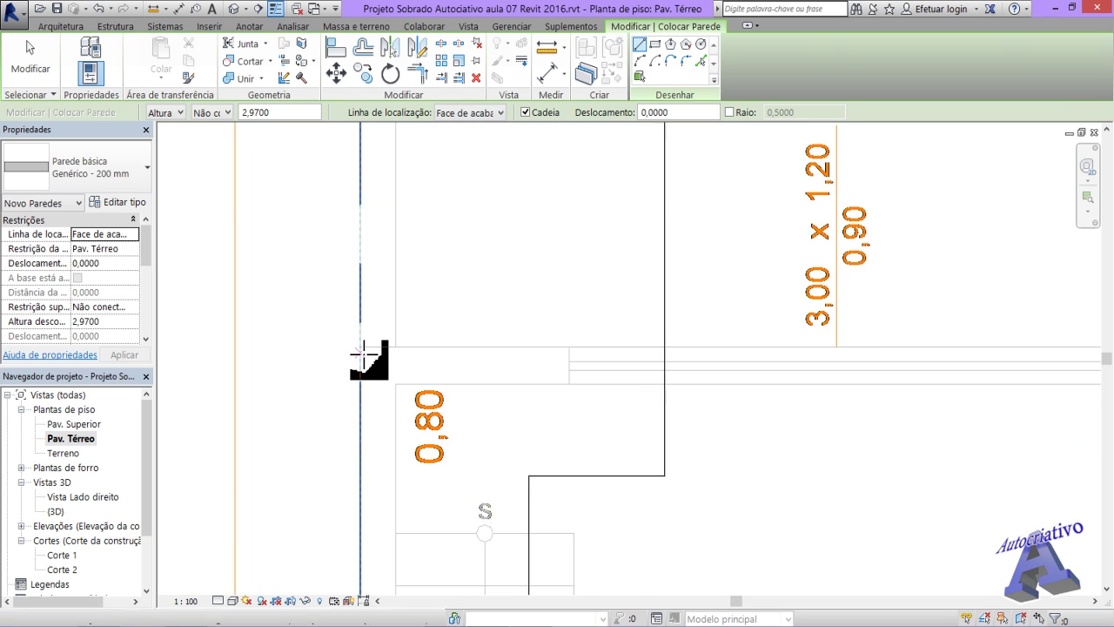
# - Draw the exterior wall along the top edge of the Sala de Estar, from the axis 5 corner to the opposite corner
pyautogui.click(359, 345)
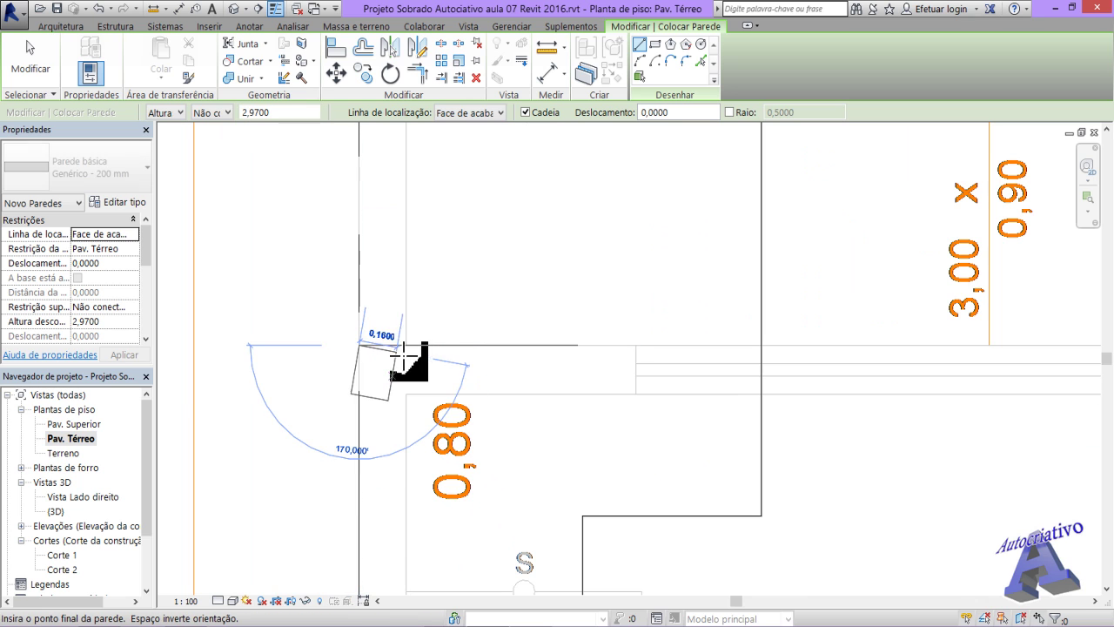
pyautogui.scroll(-4, 653, 363)
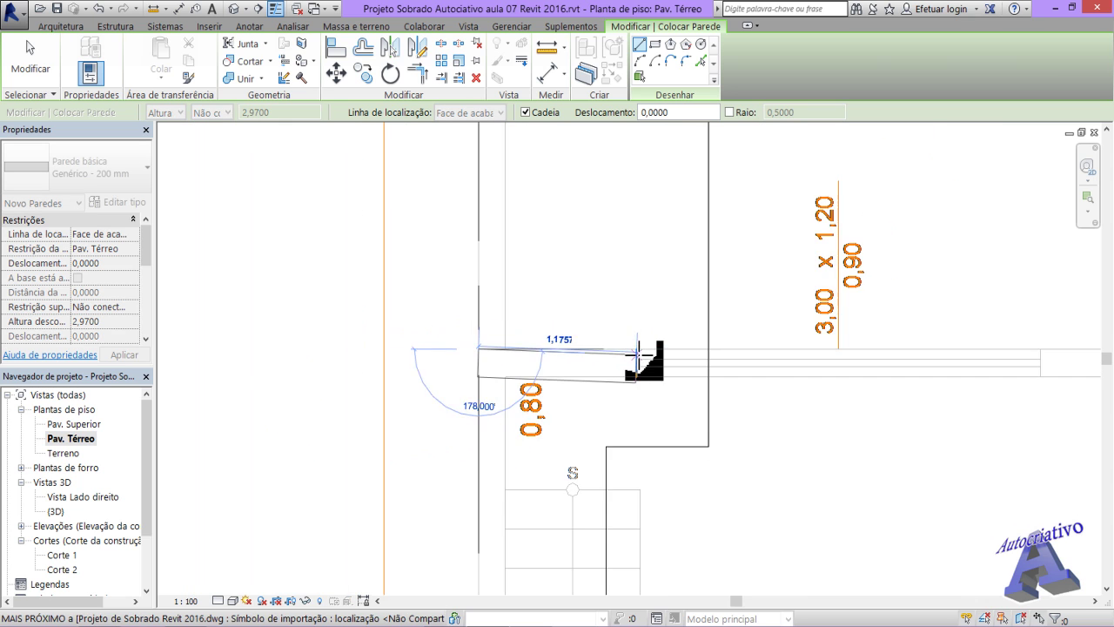
pyautogui.scroll(-3, 659, 365)
pyautogui.scroll(6, 592, 323)
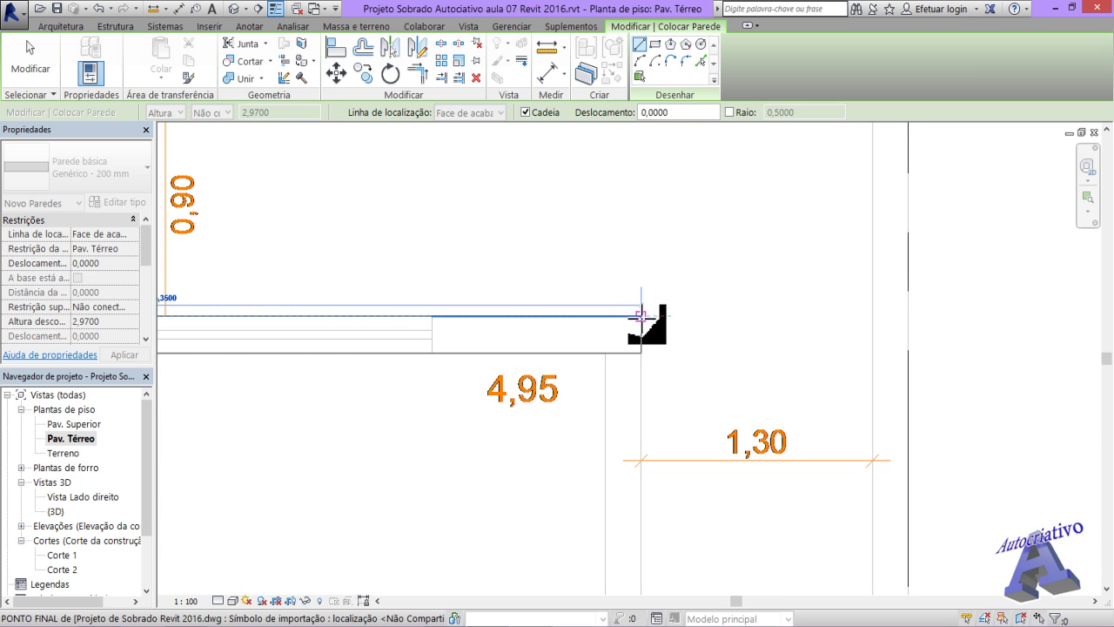
pyautogui.click(639, 315)
# - Continue the wall chain down the right side of the Sala de Estar and 1,70 m back to the kitchen's outer corner
pyautogui.scroll(-4, 644, 531)
pyautogui.moveTo(645, 537); pyautogui.dragTo(671, 308, button='middle')
pyautogui.moveTo(667, 428); pyautogui.dragTo(650, 273, button='middle')
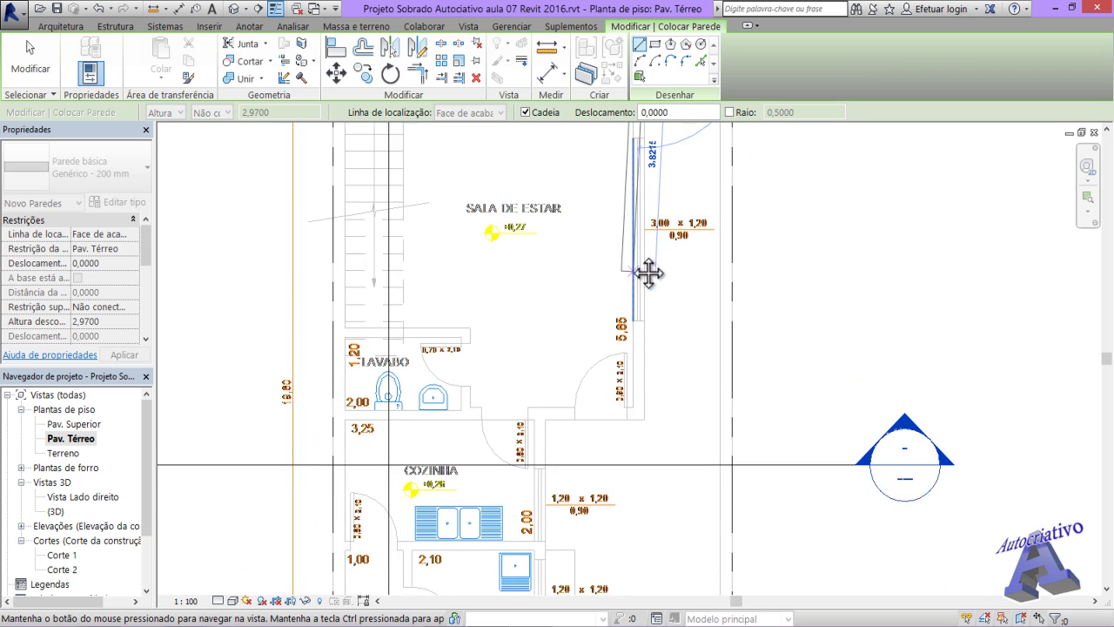
pyautogui.scroll(4, 655, 402)
pyautogui.click(636, 416)
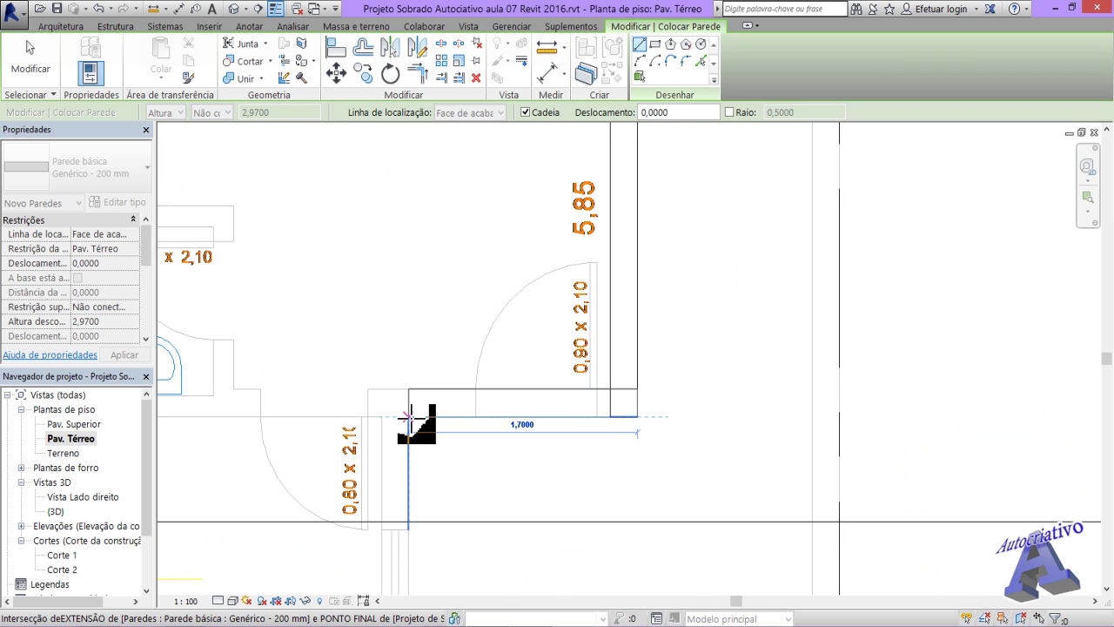
pyautogui.click(409, 417)
# - Extend the wall chain down along the kitchen, laundry and garage to the garage's lower edge on the Quintal side
pyautogui.moveTo(431, 528); pyautogui.dragTo(457, 214, button='middle')
pyautogui.scroll(-2, 440, 291)
pyautogui.moveTo(455, 421); pyautogui.dragTo(487, 251, button='middle')
pyautogui.moveTo(487, 488); pyautogui.dragTo(532, 231, button='middle')
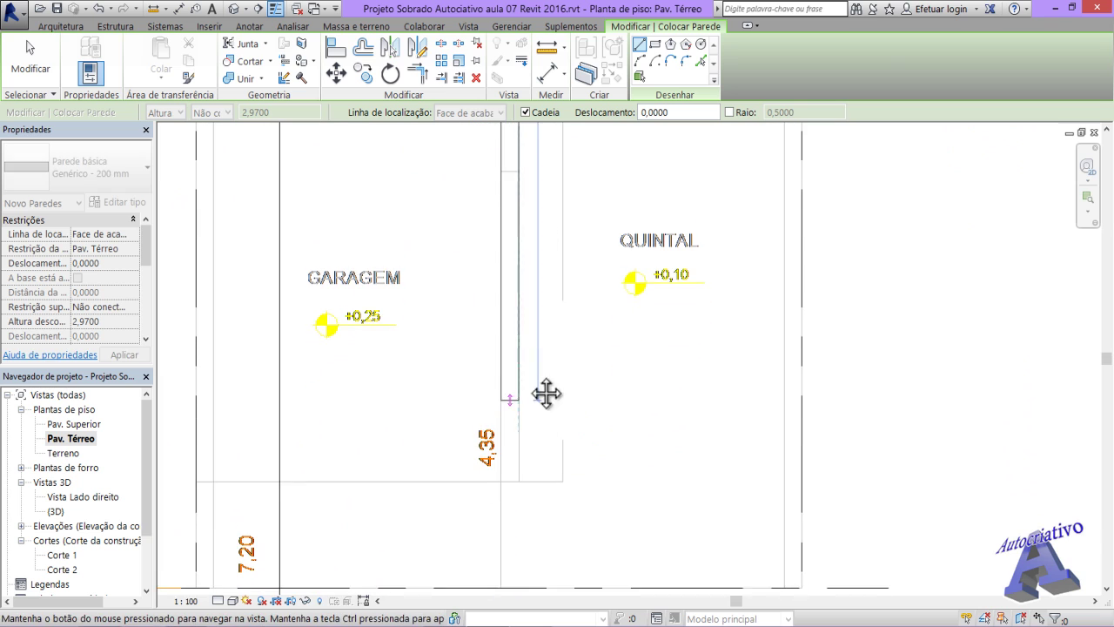
pyautogui.moveTo(545, 421); pyautogui.dragTo(545, 276, button='middle')
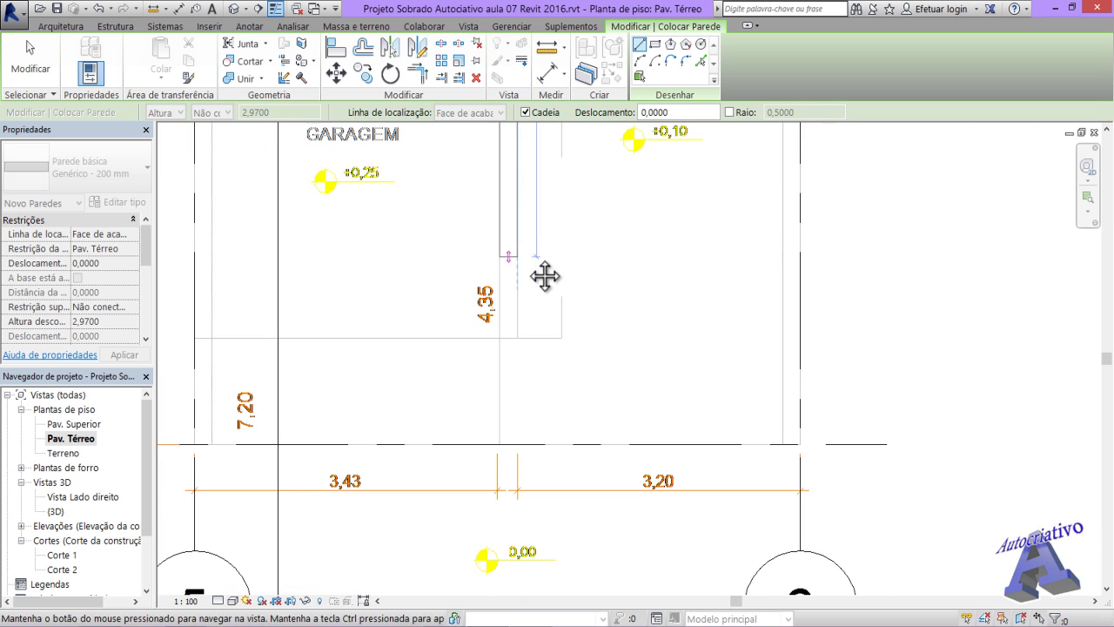
pyautogui.click(518, 337)
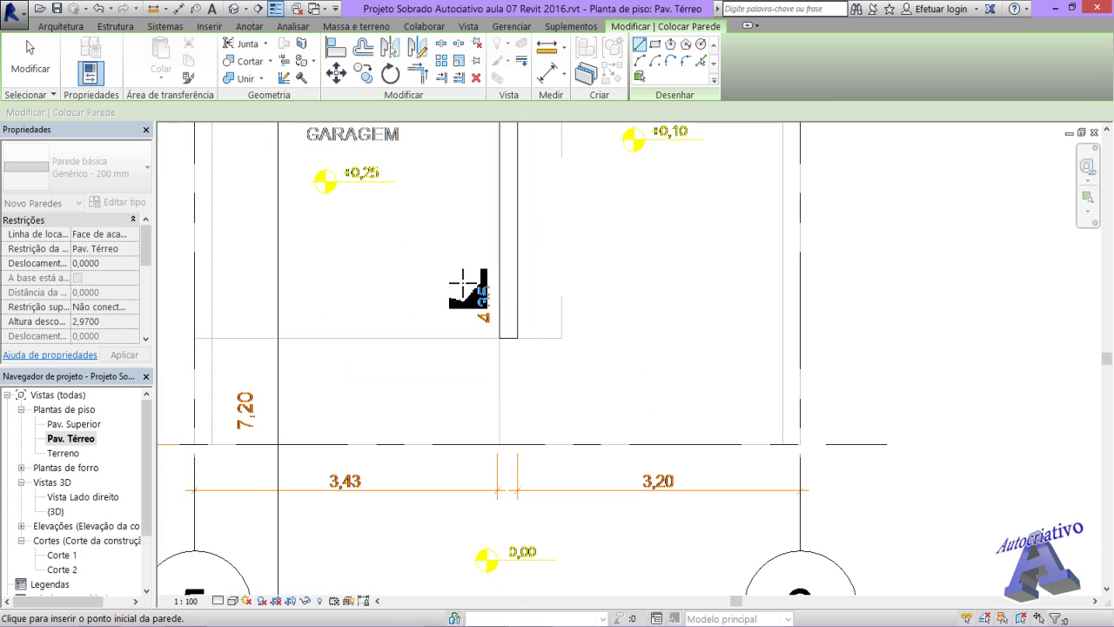
# - Set the location line to Face de acabamento: Interna for the exterior wall along axis 5
pyautogui.moveTo(473, 298); pyautogui.dragTo(517, 385, button='middle')
pyautogui.moveTo(521, 122); pyautogui.dragTo(548, 620, button='middle')
pyautogui.moveTo(564, 342)
pyautogui.mouseDown(button='middle')
pyautogui.moveTo(580, 620)
pyautogui.moveTo(664, 500)
pyautogui.moveTo(670, 620)
pyautogui.mouseUp(button='middle')
pyautogui.moveTo(563, 279); pyautogui.dragTo(630, 418, button='middle')
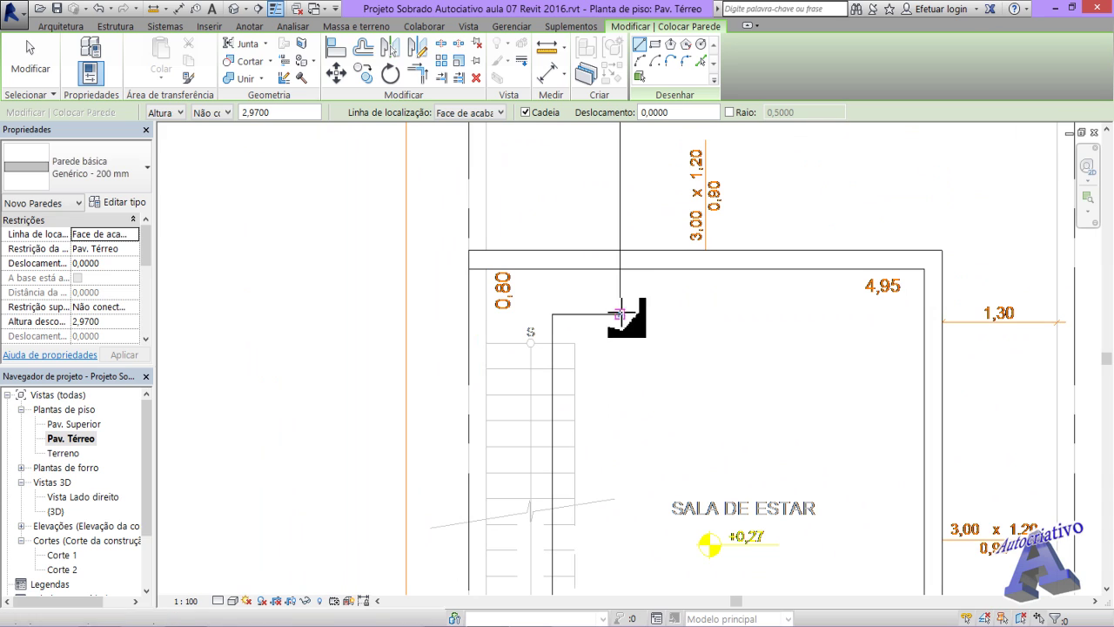
pyautogui.scroll(2, 477, 252)
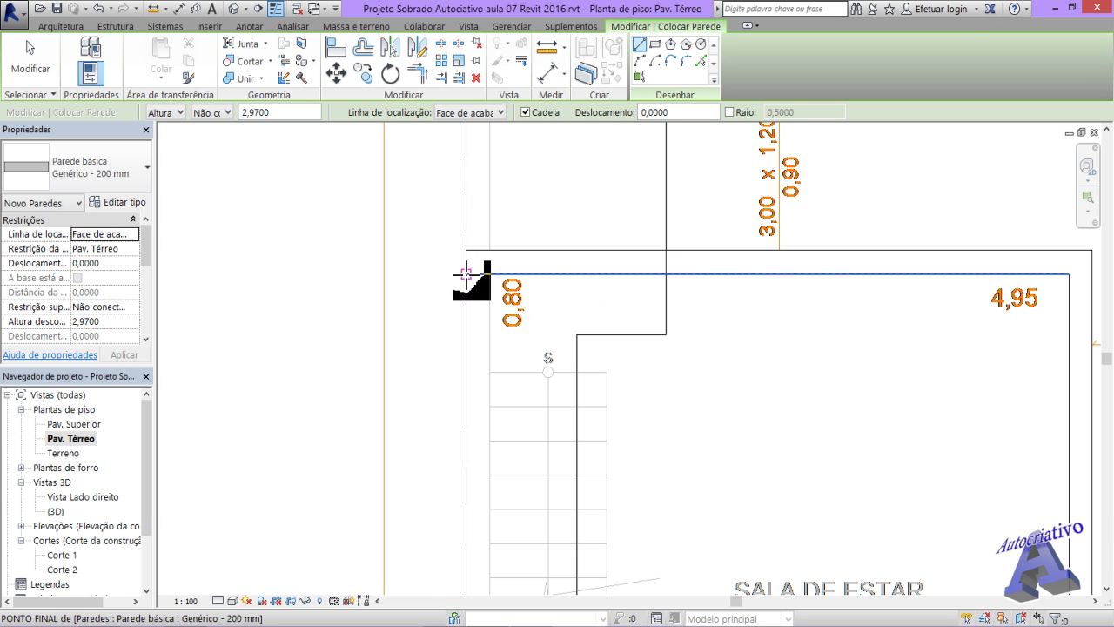
pyautogui.click(466, 275)
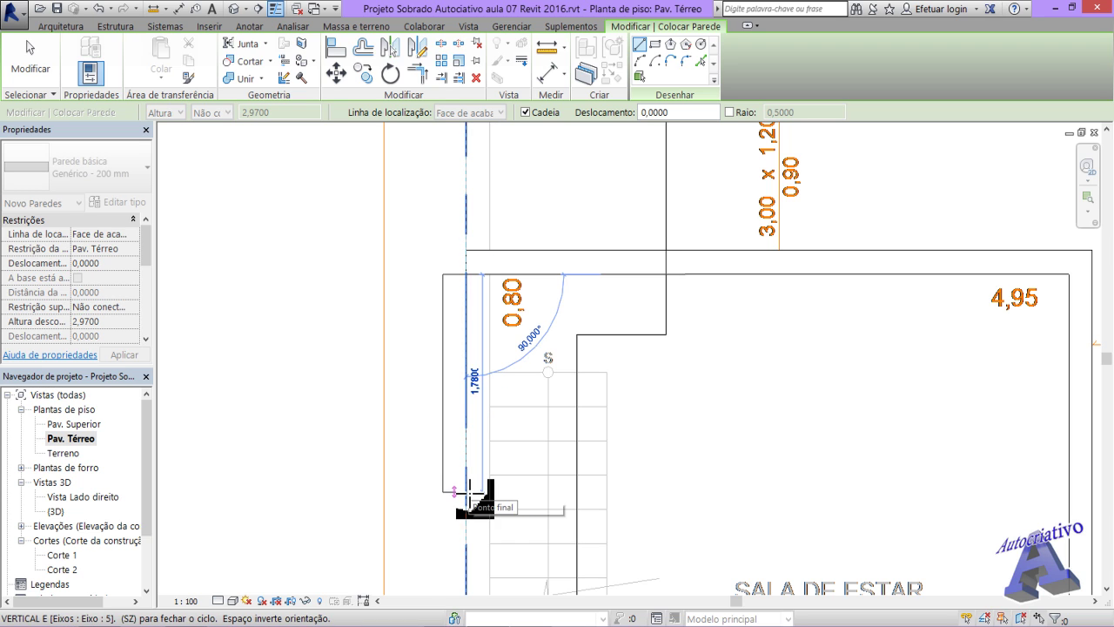
pyautogui.press('Escape')
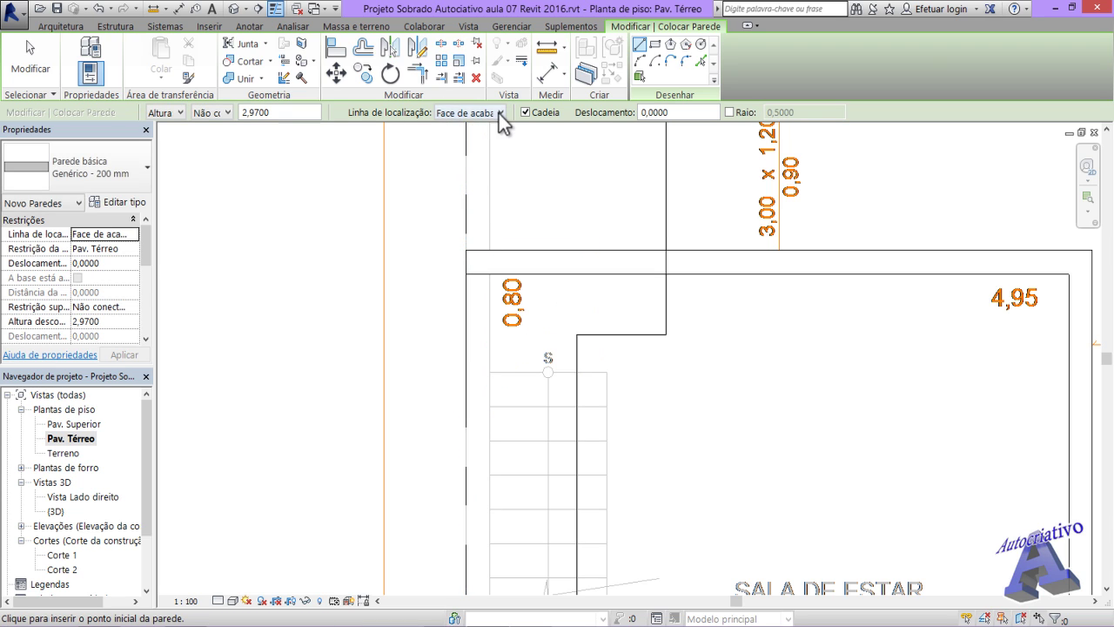
pyautogui.click(499, 113)
pyautogui.click(510, 164)
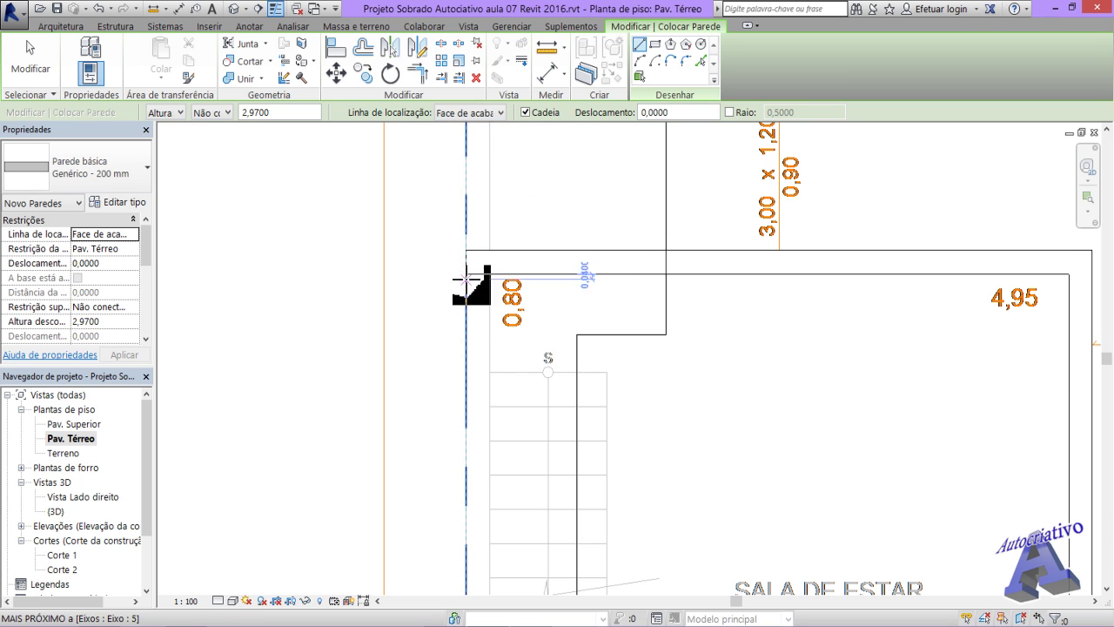
# - Draw the exterior wall along axis 5 from the Sala de Estar's top wall down to the garage's lower edge
pyautogui.click(466, 274)
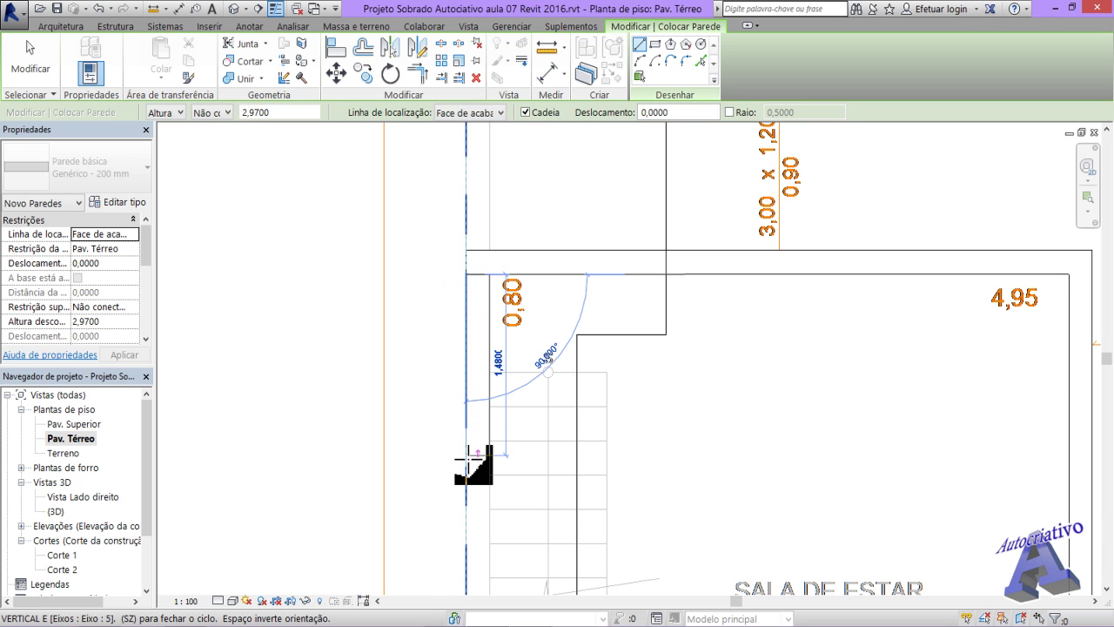
pyautogui.scroll(-2, 466, 457)
pyautogui.scroll(-2, 468, 458)
pyautogui.moveTo(471, 525); pyautogui.dragTo(495, 207, button='middle')
pyautogui.moveTo(492, 459); pyautogui.dragTo(497, 346, button='middle')
pyautogui.scroll(1, 478, 383)
pyautogui.scroll(2, 478, 383)
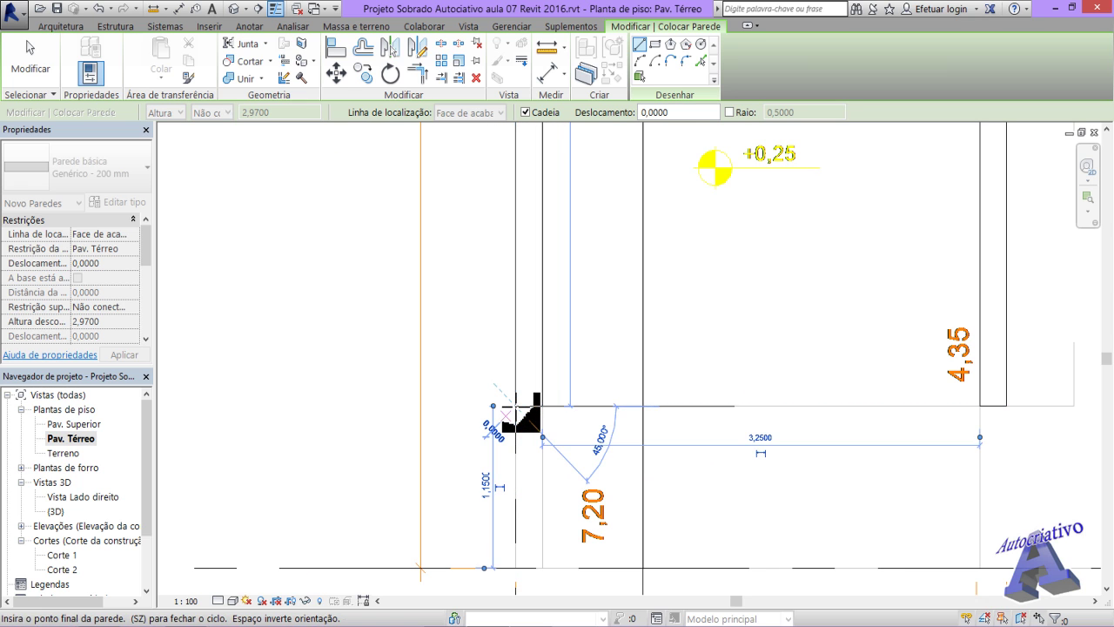
# - Draw the Lavabo's top and right walls from the axis 5 wall with the location line at Face de acabamento: Externa
pyautogui.scroll(-2, 543, 341)
pyautogui.scroll(-1, 537, 326)
pyautogui.moveTo(574, 322); pyautogui.dragTo(528, 521, button='middle')
pyautogui.moveTo(570, 380); pyautogui.dragTo(570, 554, button='middle')
pyautogui.scroll(-1, 557, 321)
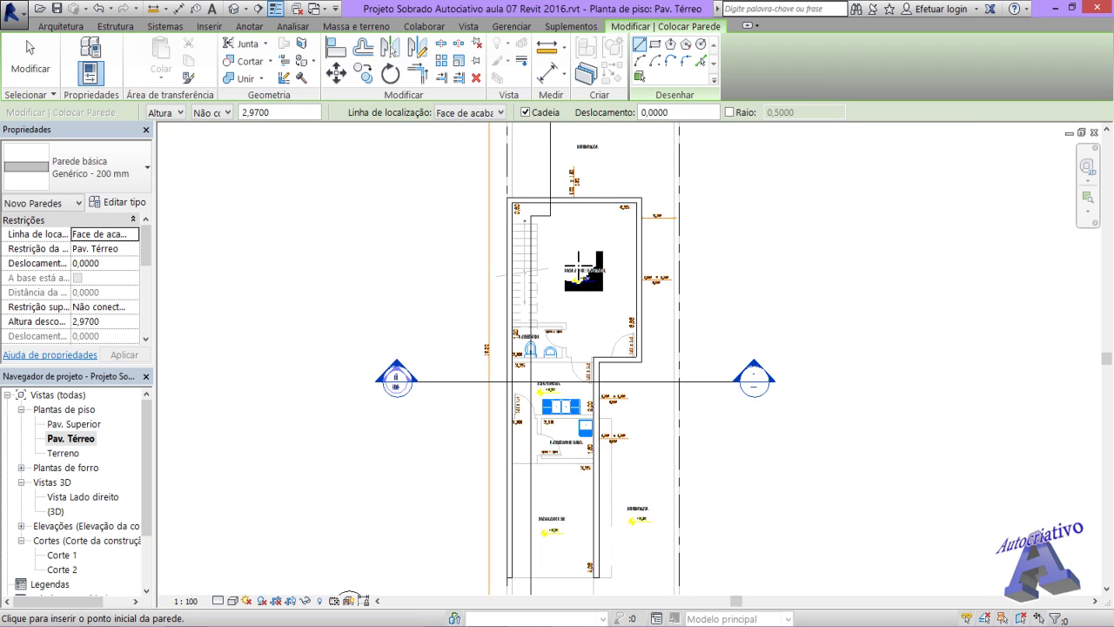
pyautogui.scroll(4, 578, 268)
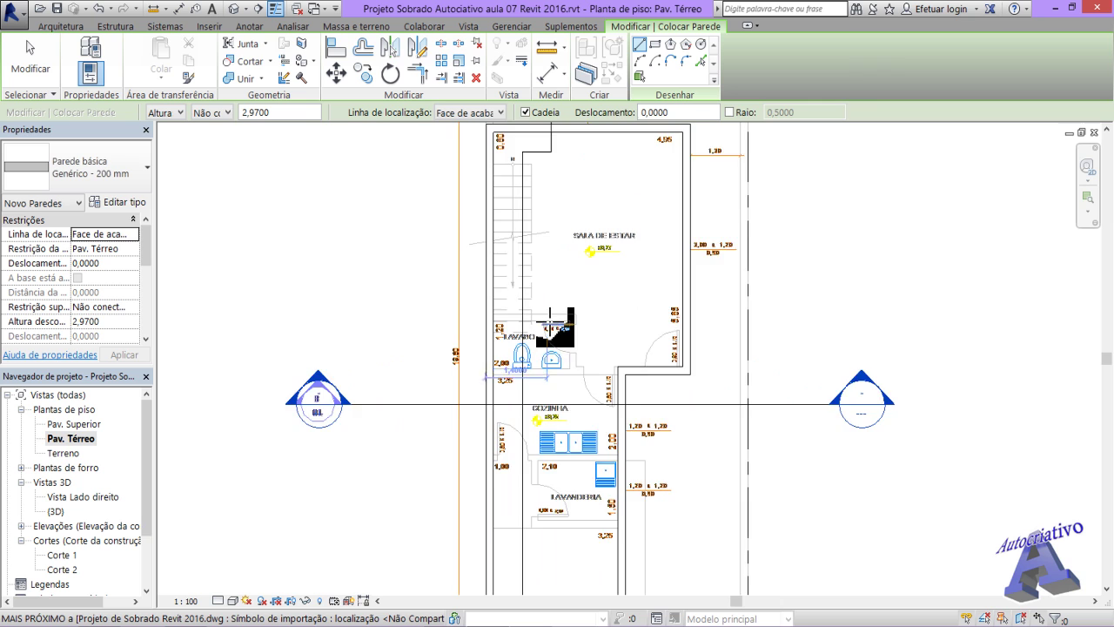
pyautogui.scroll(1, 552, 322)
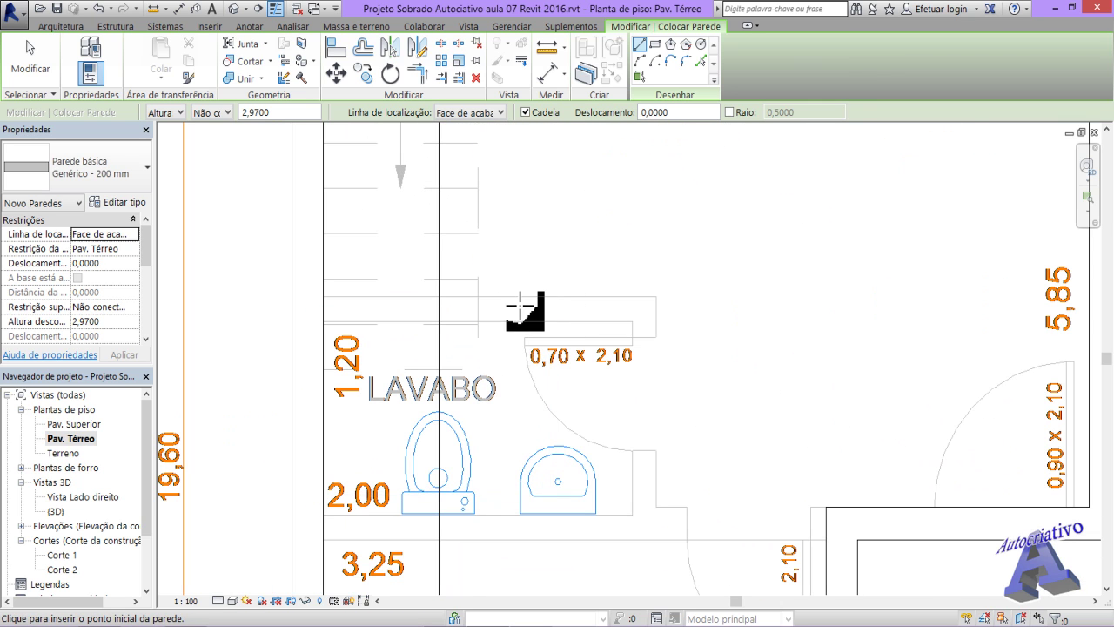
pyautogui.click(498, 112)
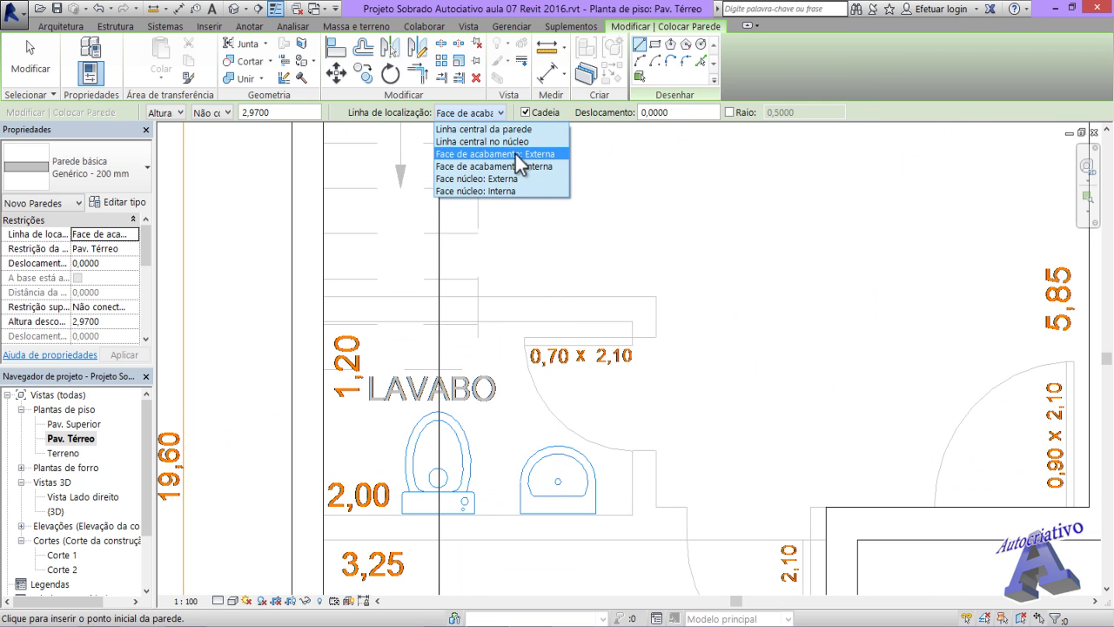
pyautogui.click(517, 154)
pyautogui.click(322, 297)
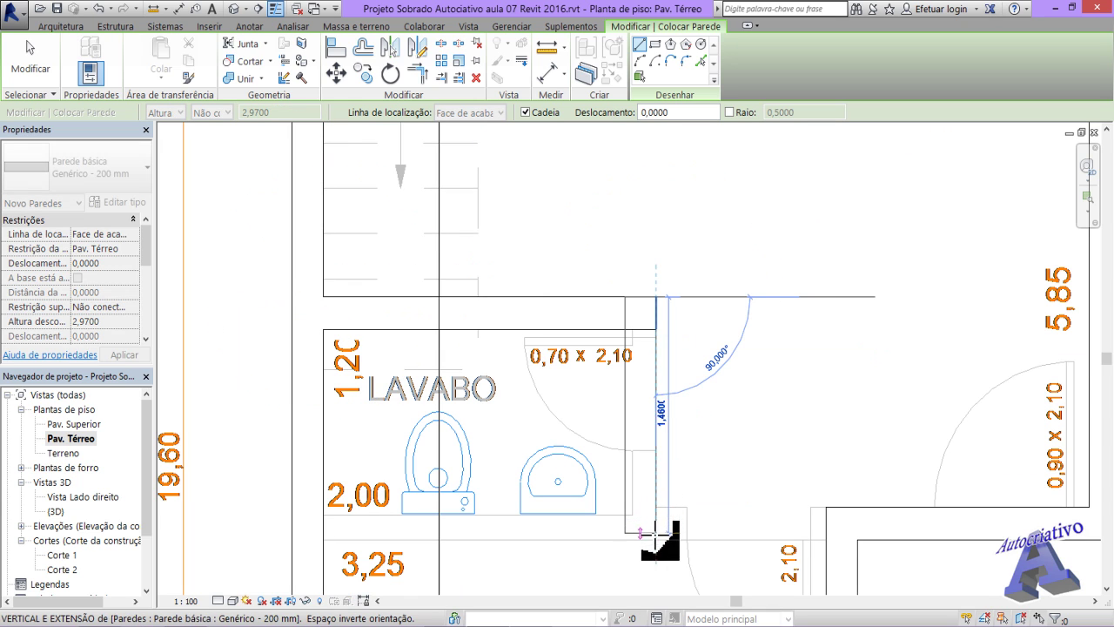
pyautogui.click(657, 528)
pyautogui.press('Escape')
# - Draw the wall between the Lavabo and the Cozinha, from the 0,80 x 2,10 door opening to the axis 5 wall
pyautogui.moveTo(531, 370); pyautogui.dragTo(533, 359, button='middle')
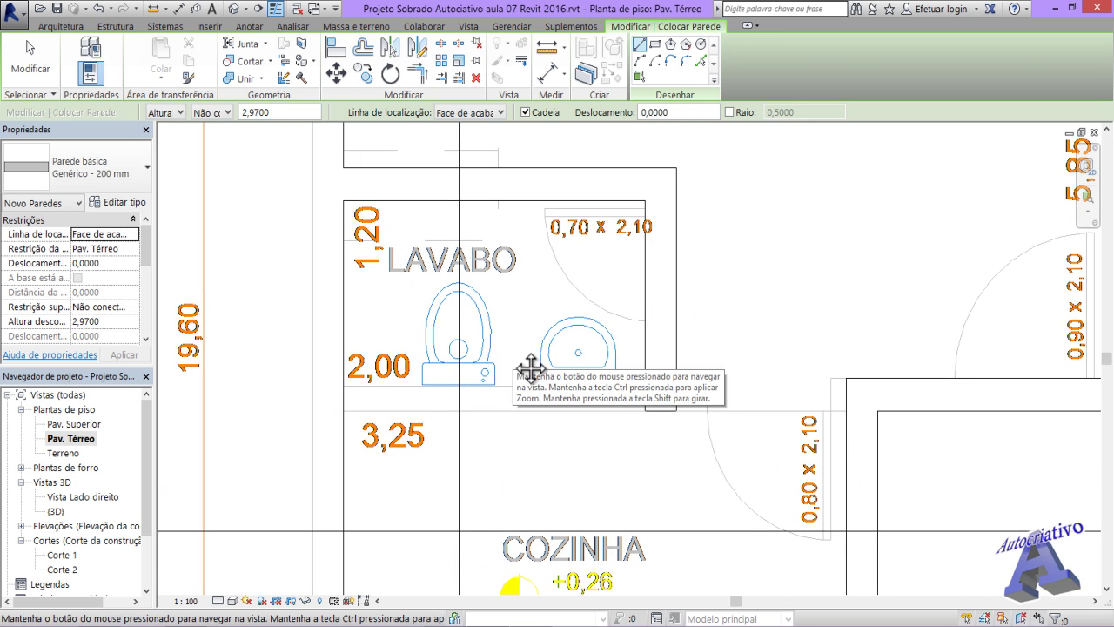
pyautogui.click(343, 385)
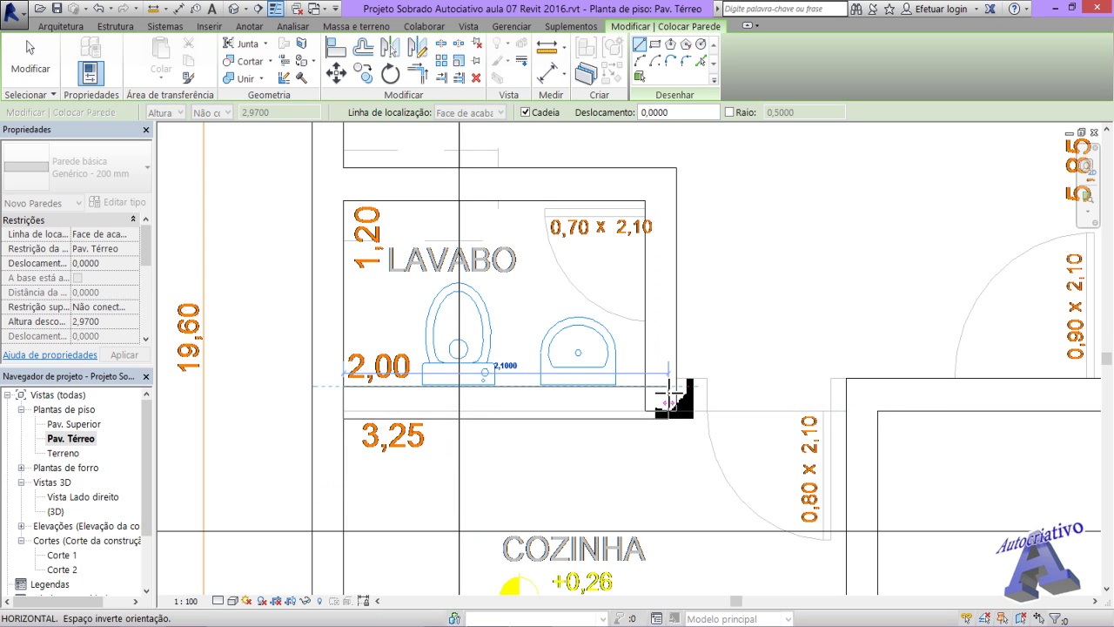
pyautogui.press('Escape')
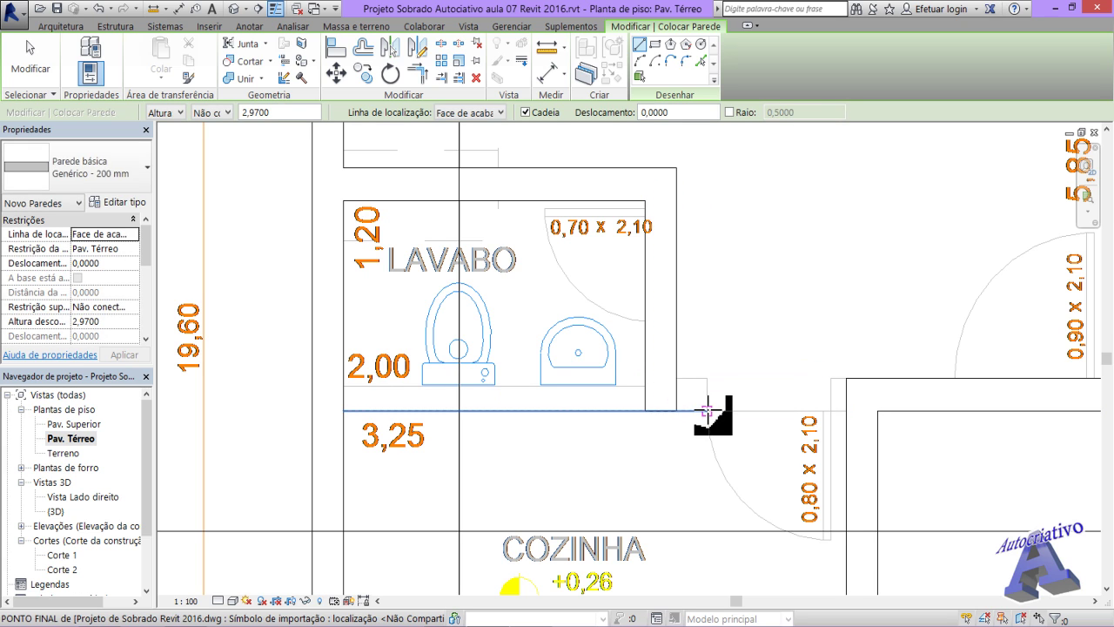
pyautogui.click(707, 411)
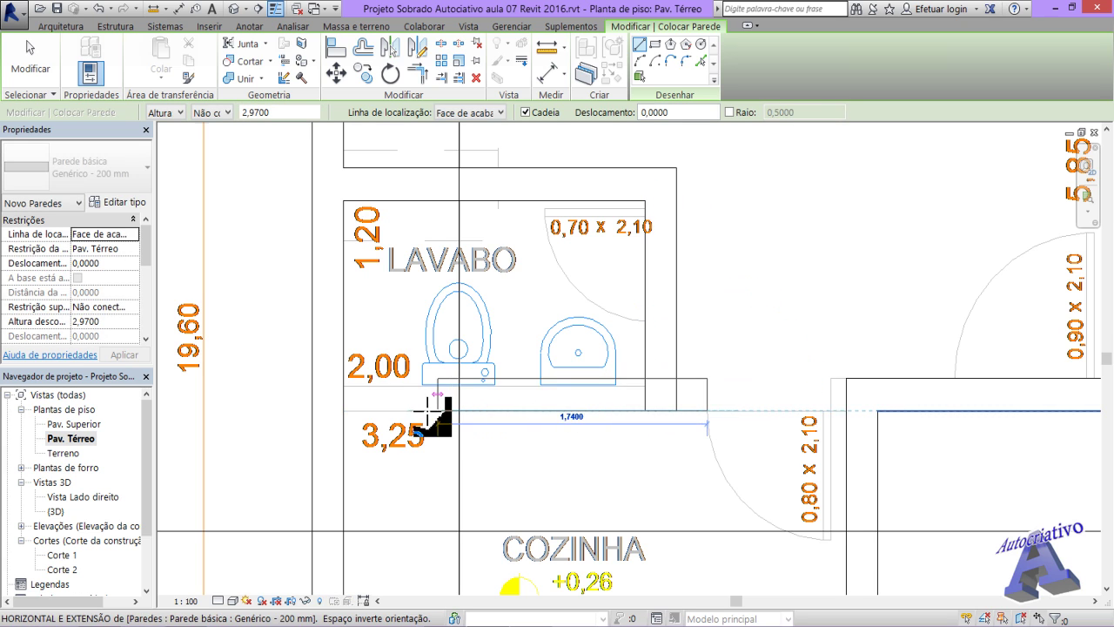
pyautogui.click(370, 425)
pyautogui.press('Escape')
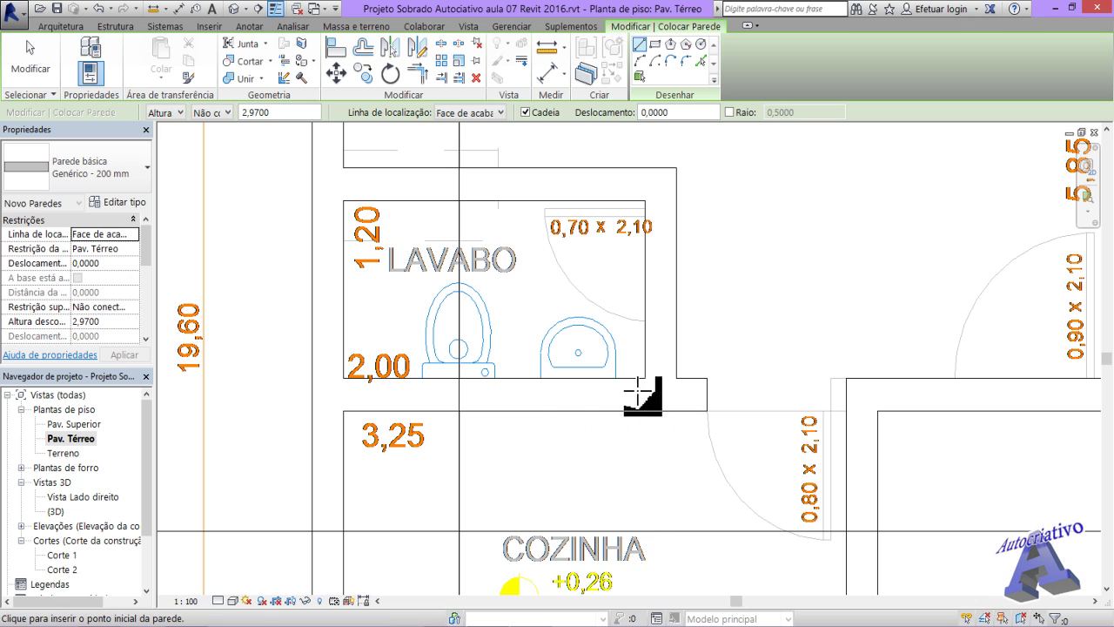
# - Finish placing walls and examine the house walls in the default 3D view
pyautogui.scroll(-4, 676, 479)
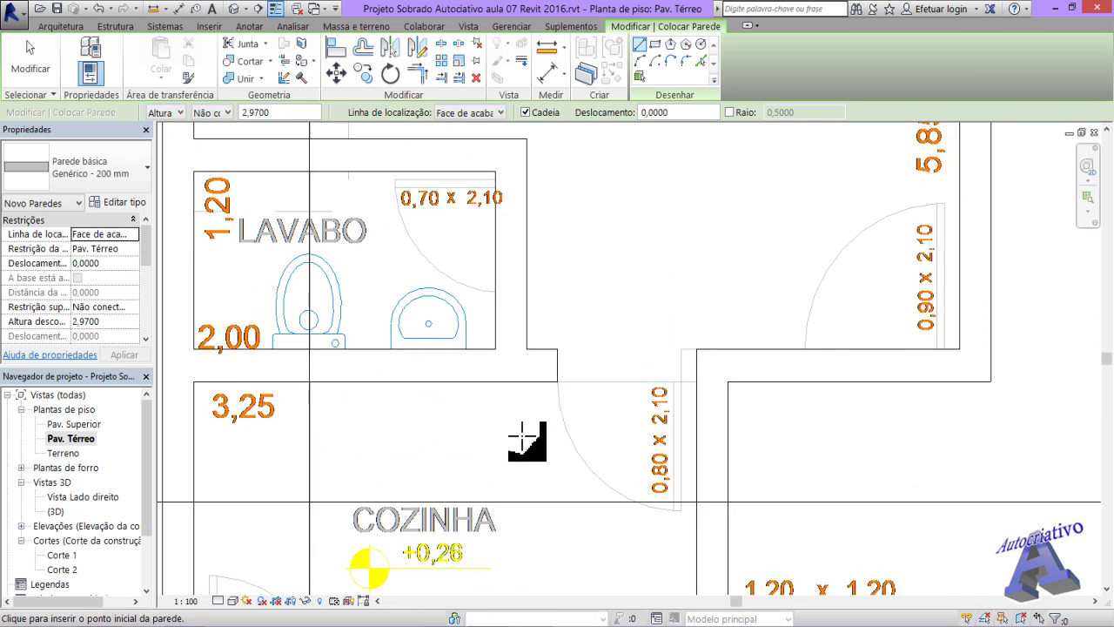
pyautogui.scroll(-5, 513, 435)
pyautogui.press('Escape')
pyautogui.press('Escape')
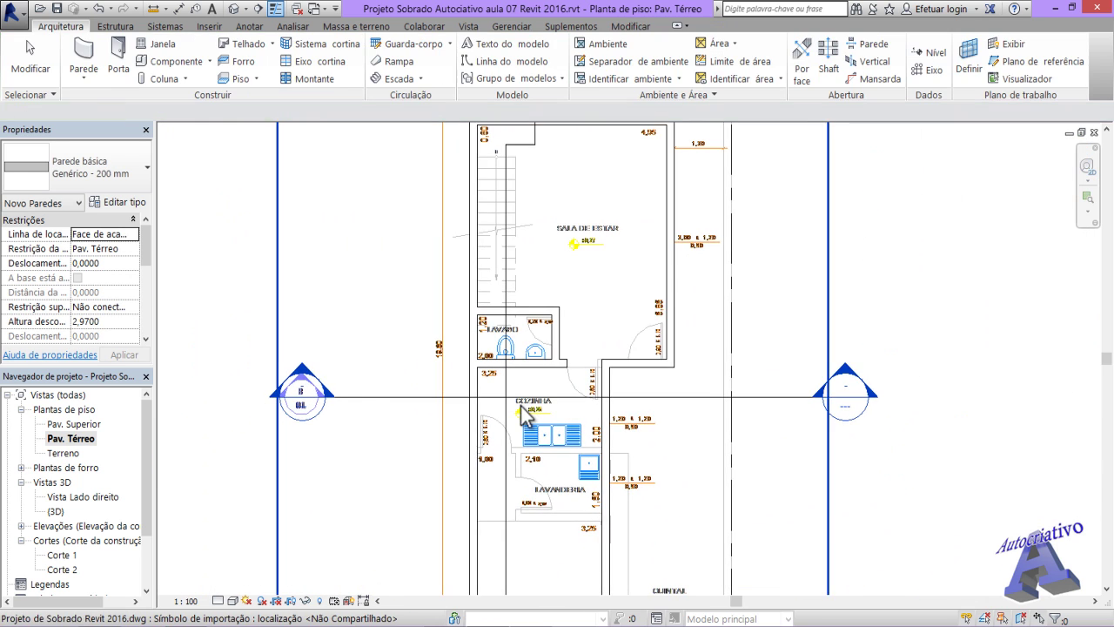
pyautogui.scroll(-2, 564, 364)
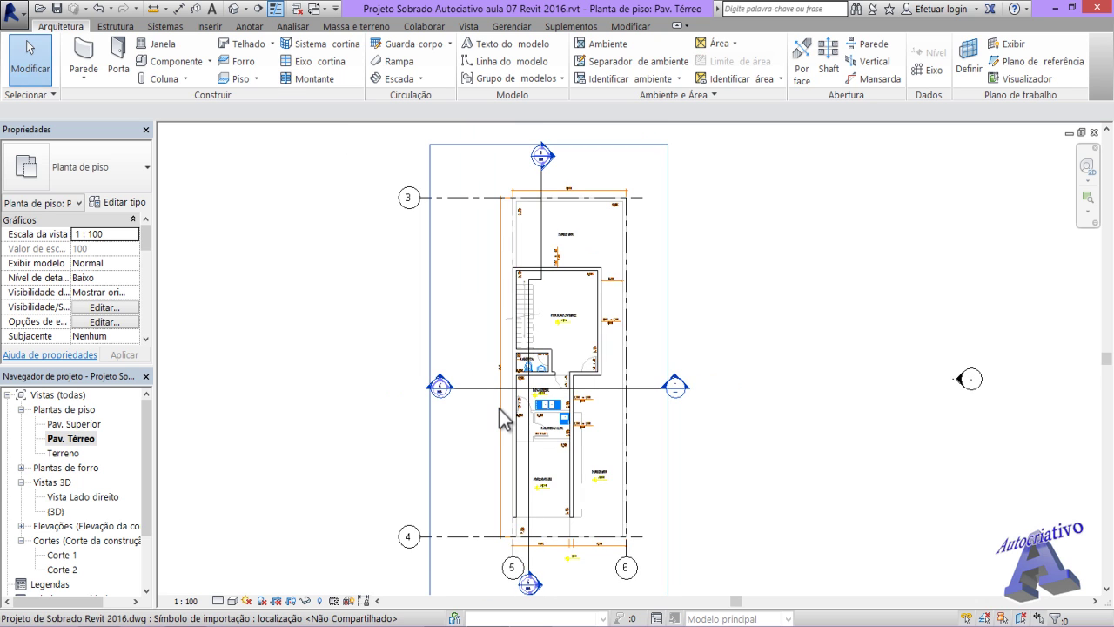
pyautogui.click(233, 10)
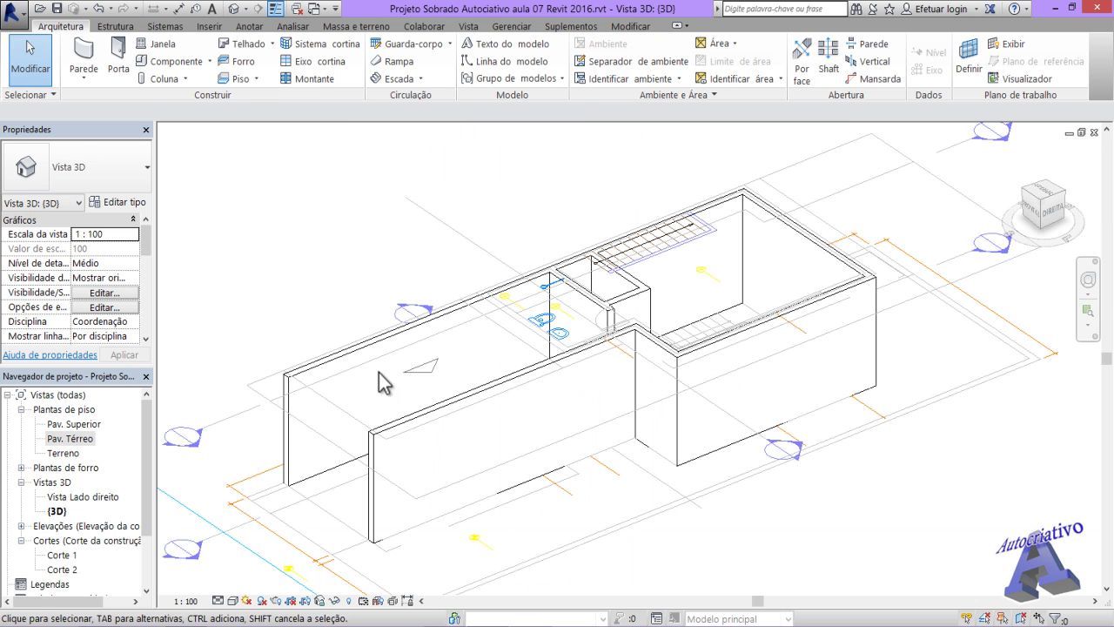
pyautogui.moveTo(504, 440); pyautogui.dragTo(515, 505, button='middle')
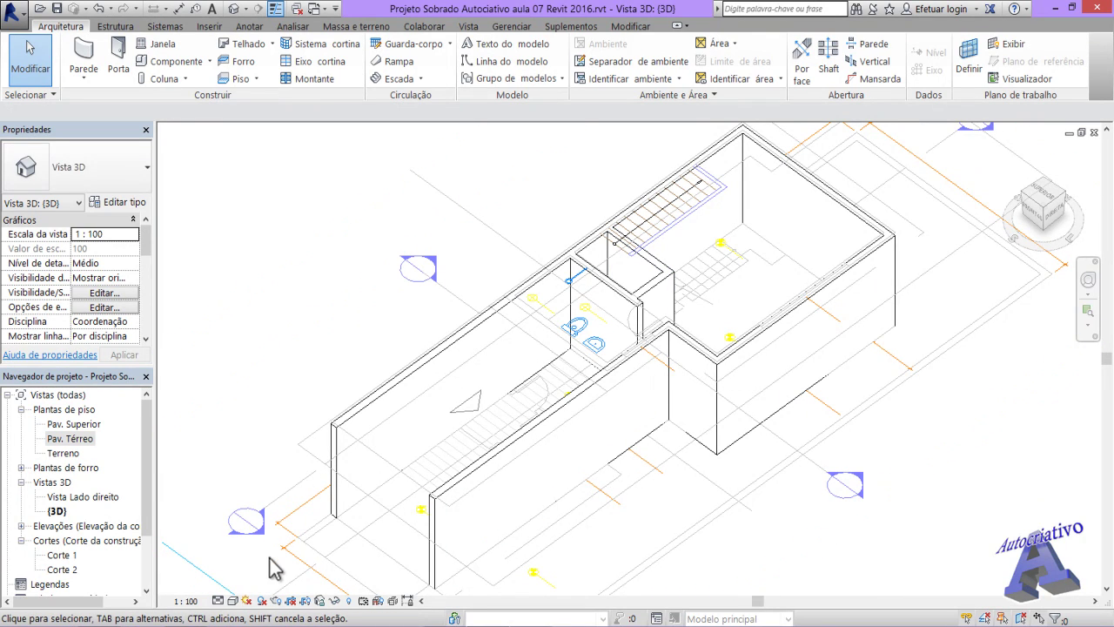
# - Set the 3D view's visual style to Cores consistentes and turn on shadows
pyautogui.click(234, 600)
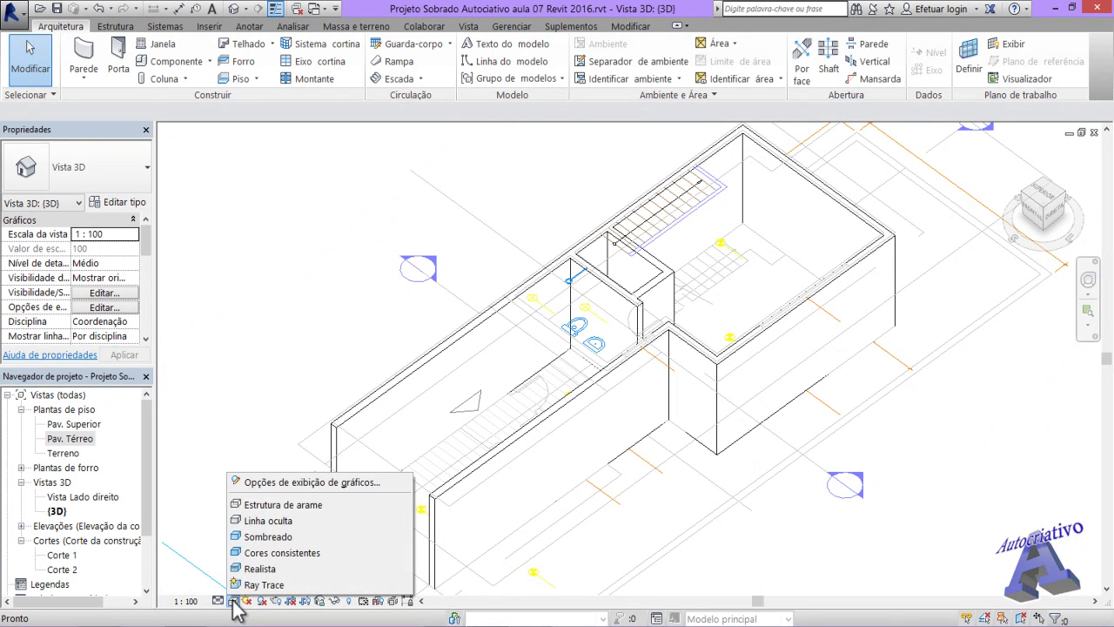
pyautogui.click(258, 537)
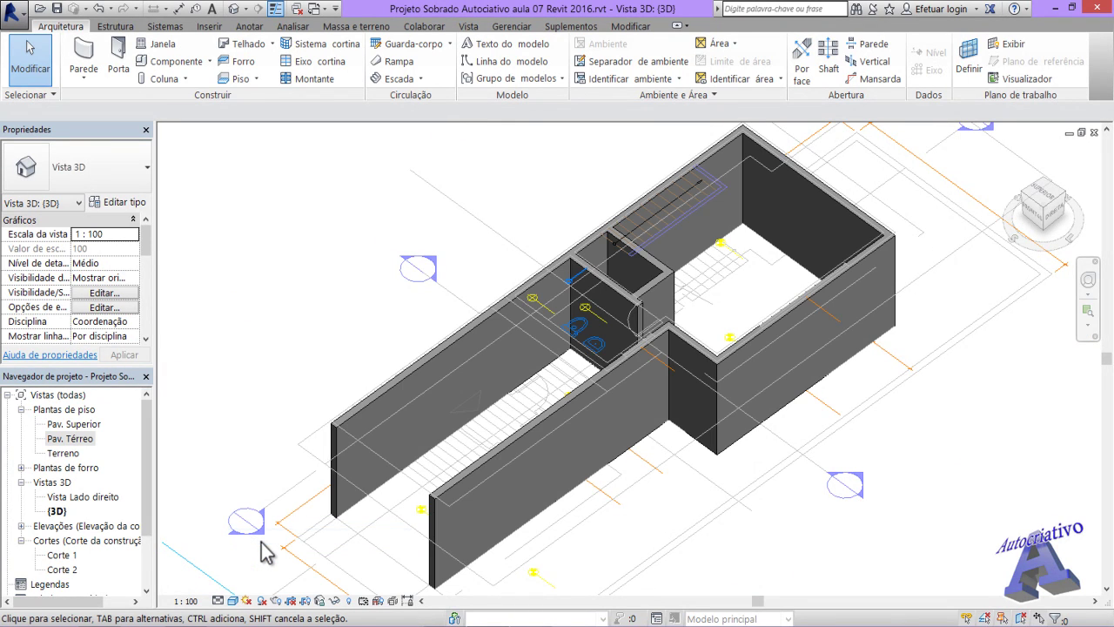
pyautogui.click(233, 600)
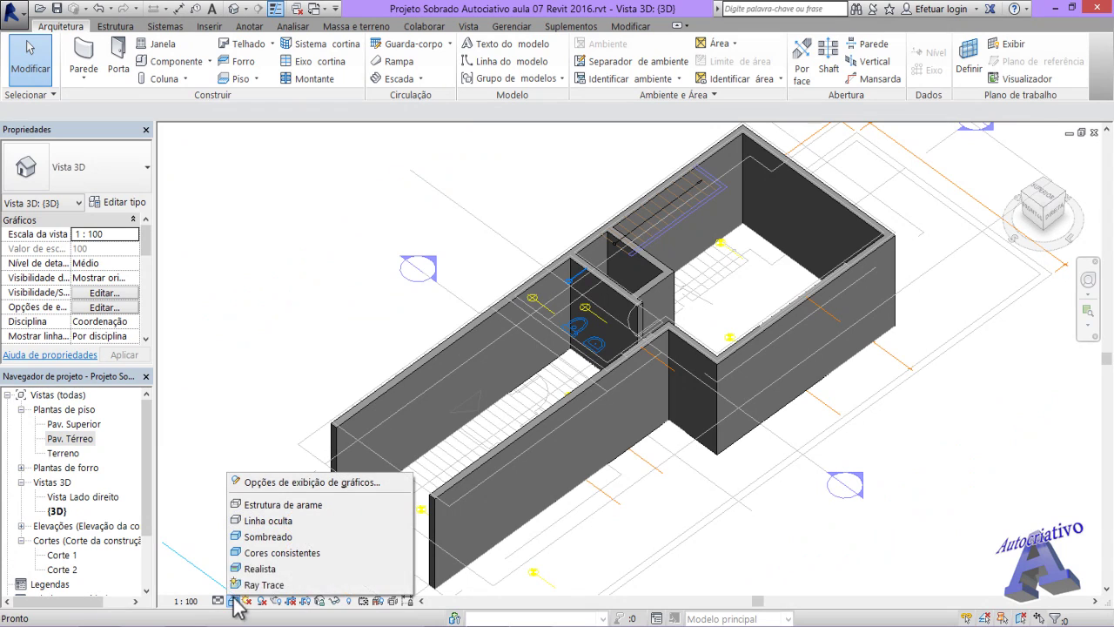
pyautogui.click(253, 553)
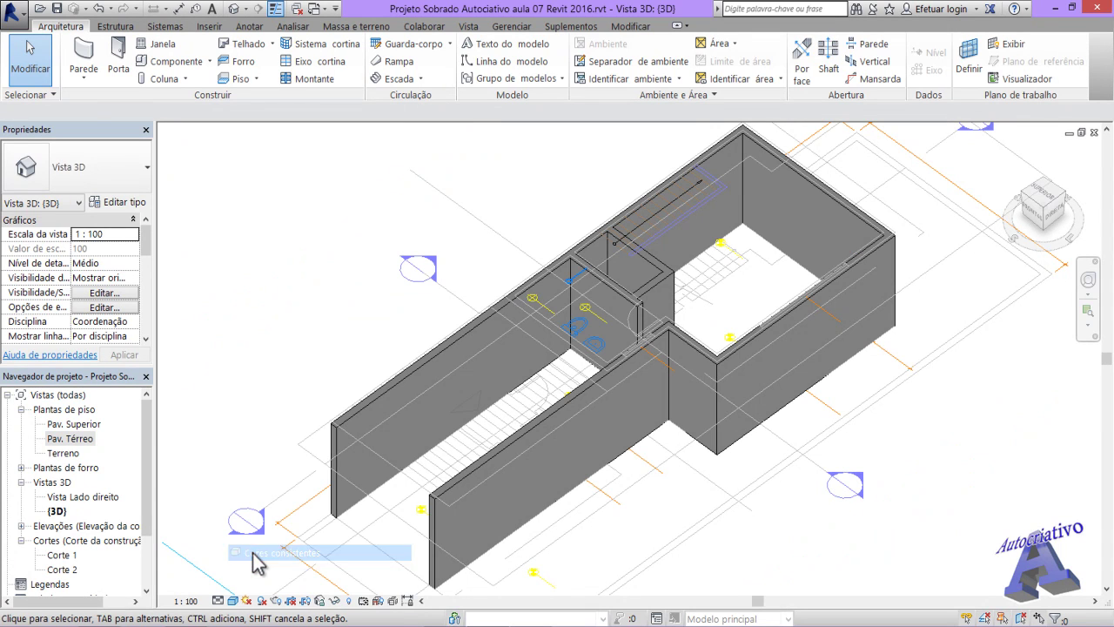
pyautogui.click(261, 601)
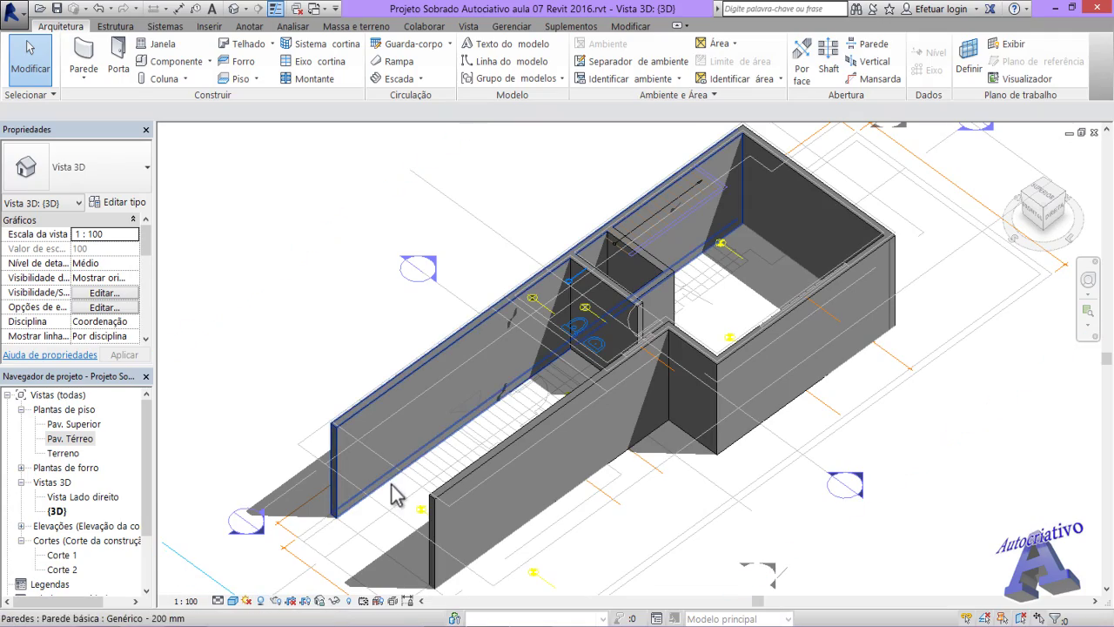
# - Set the 3D view's visual style to Sombreado and turn off its shadows
pyautogui.keyDown('shift'); pyautogui.moveTo(436, 491); pyautogui.dragTo(432, 466, button='middle'); pyautogui.keyUp('shift')
pyautogui.click(235, 601)
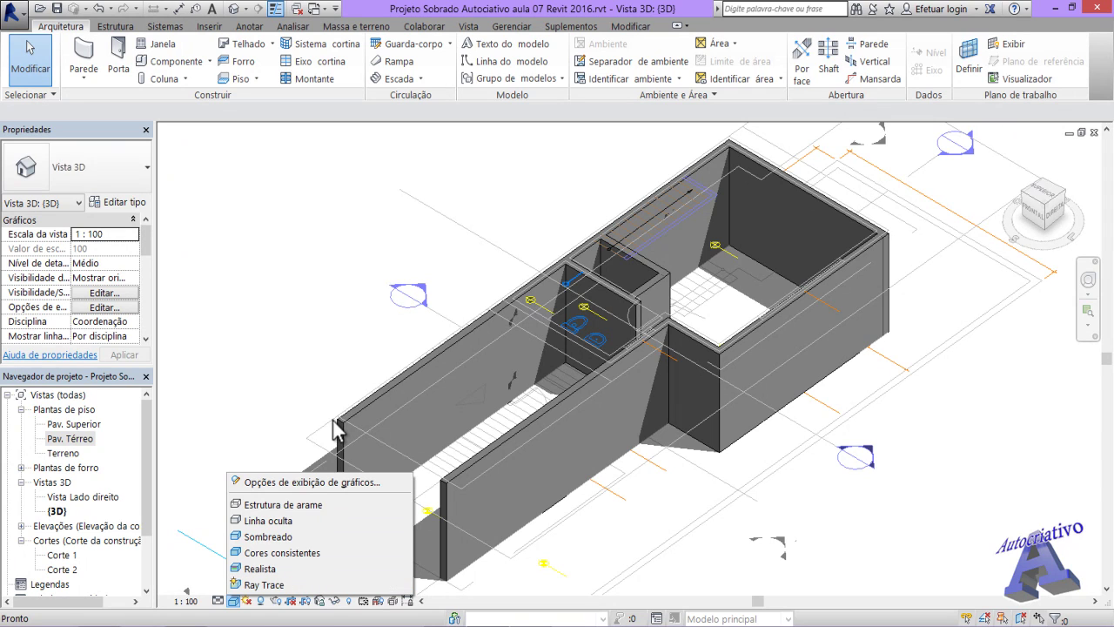
pyautogui.click(324, 376)
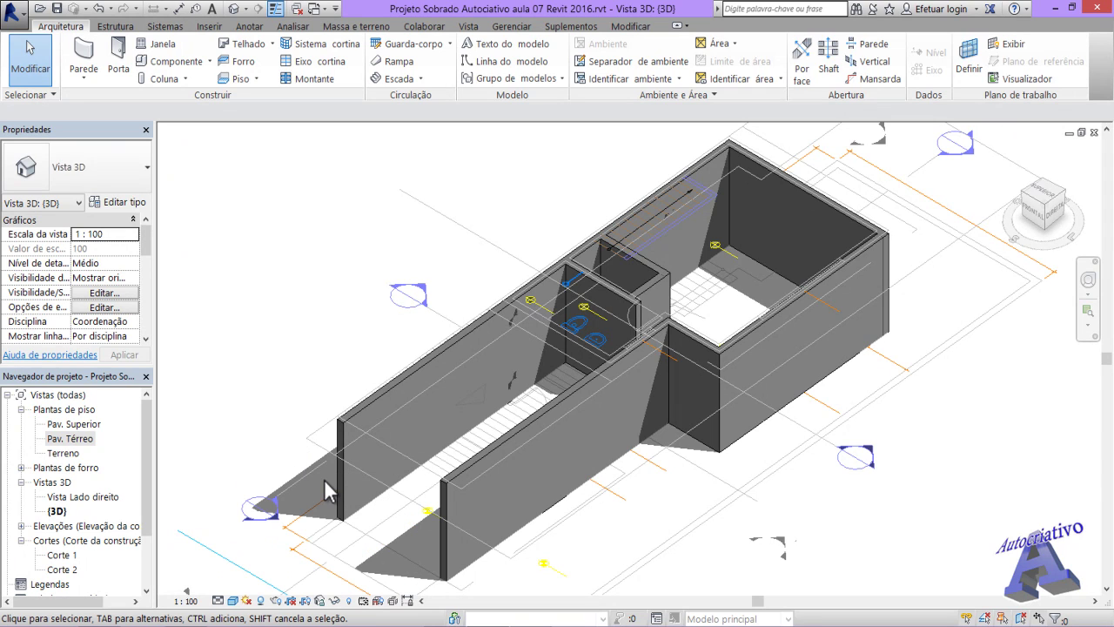
pyautogui.click(232, 601)
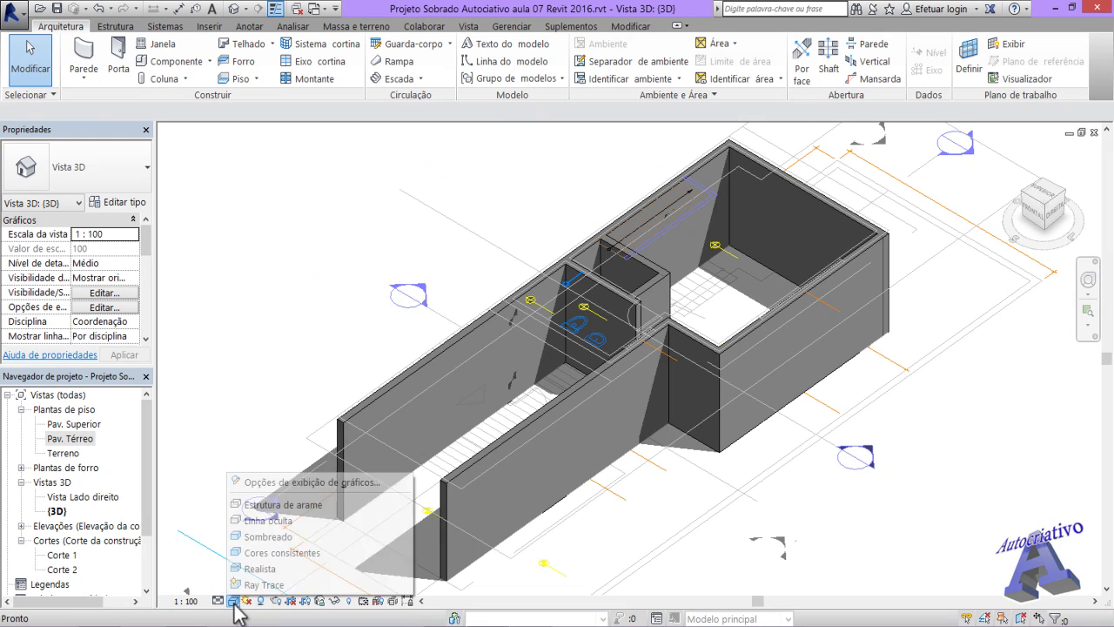
pyautogui.click(261, 538)
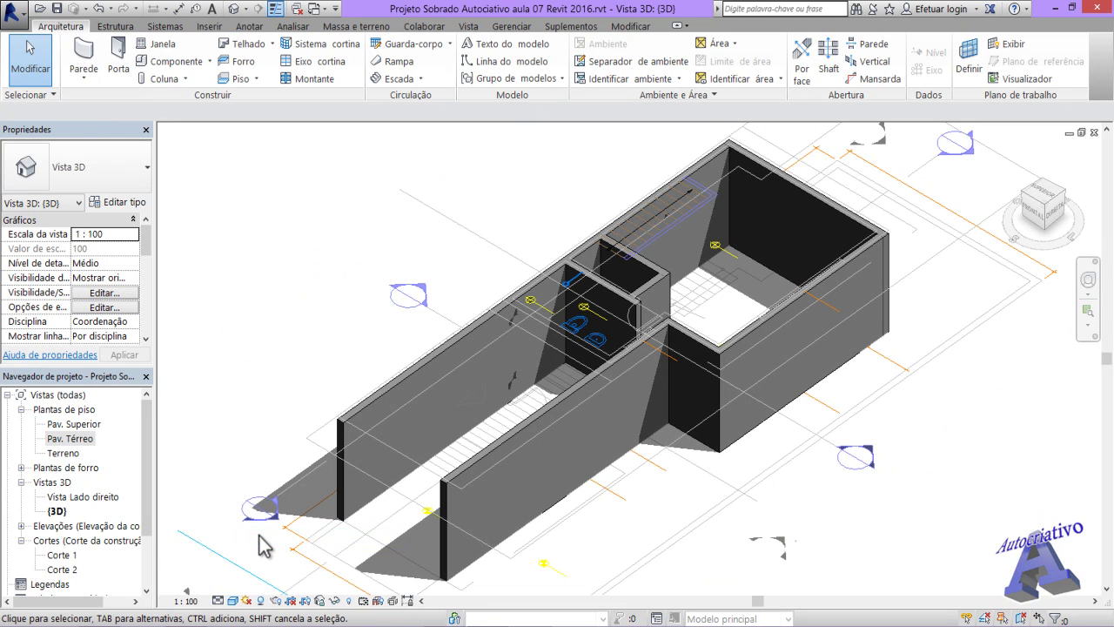
pyautogui.click(261, 601)
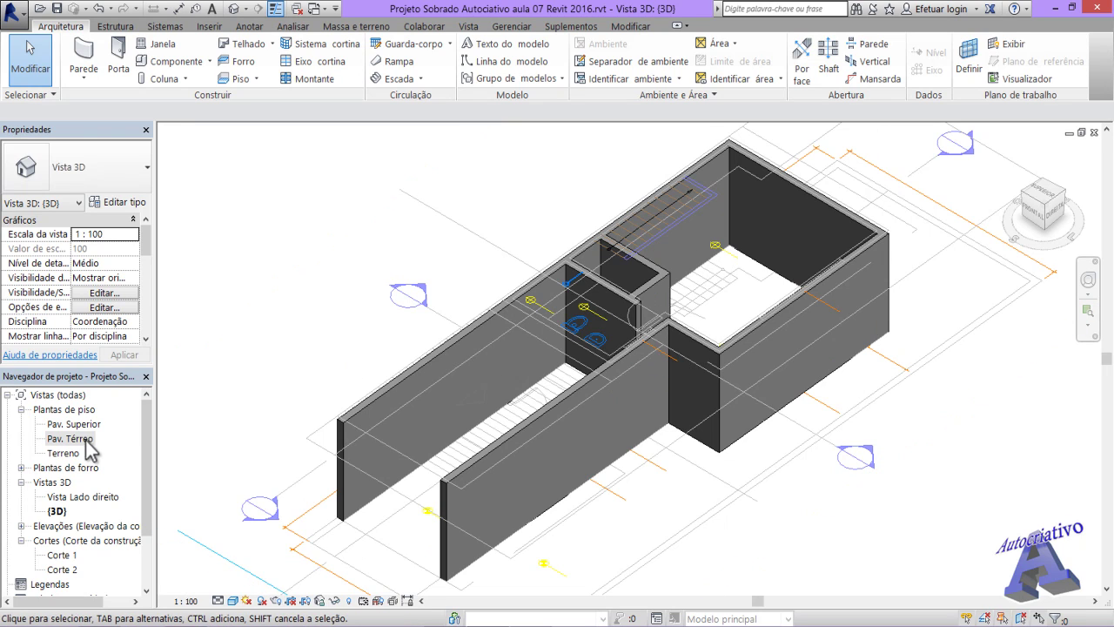
# - Open the Pav. Térreo floor plan and bring the empty area beside the house into view
pyautogui.doubleClick(83, 439)
pyautogui.scroll(3, 583, 353)
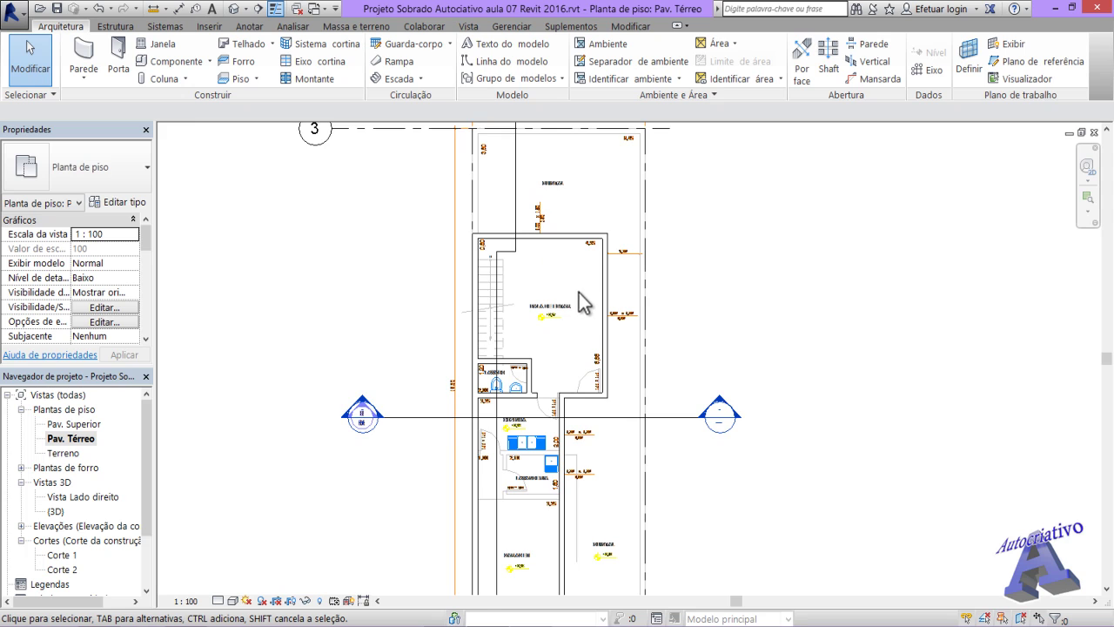
pyautogui.scroll(-4, 579, 304)
pyautogui.moveTo(731, 321); pyautogui.dragTo(458, 336, button='middle')
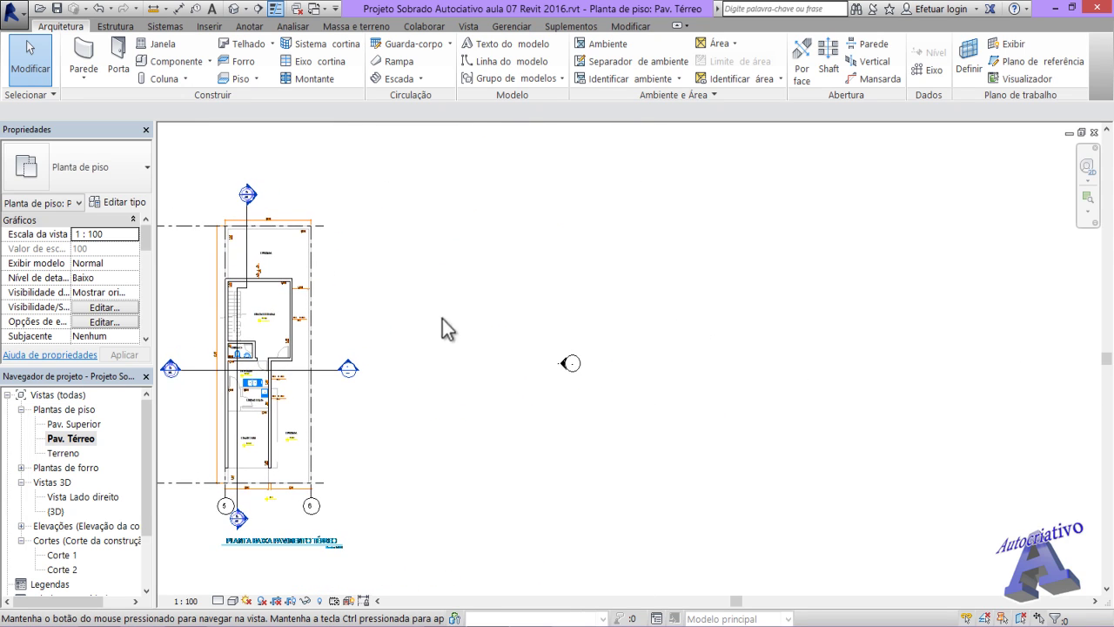
pyautogui.click(633, 28)
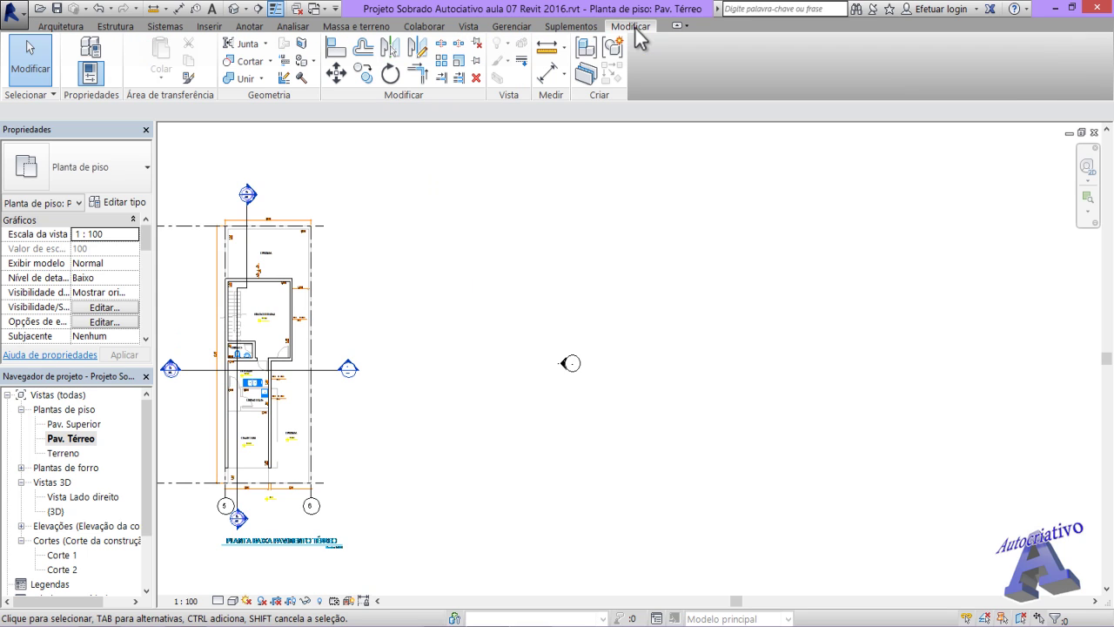
pyautogui.click(440, 63)
pyautogui.press('Escape')
# - Draw a horizontal Genérico - 200 mm wall 0,4000 m long in the empty area beside the house plan
pyautogui.press('w')
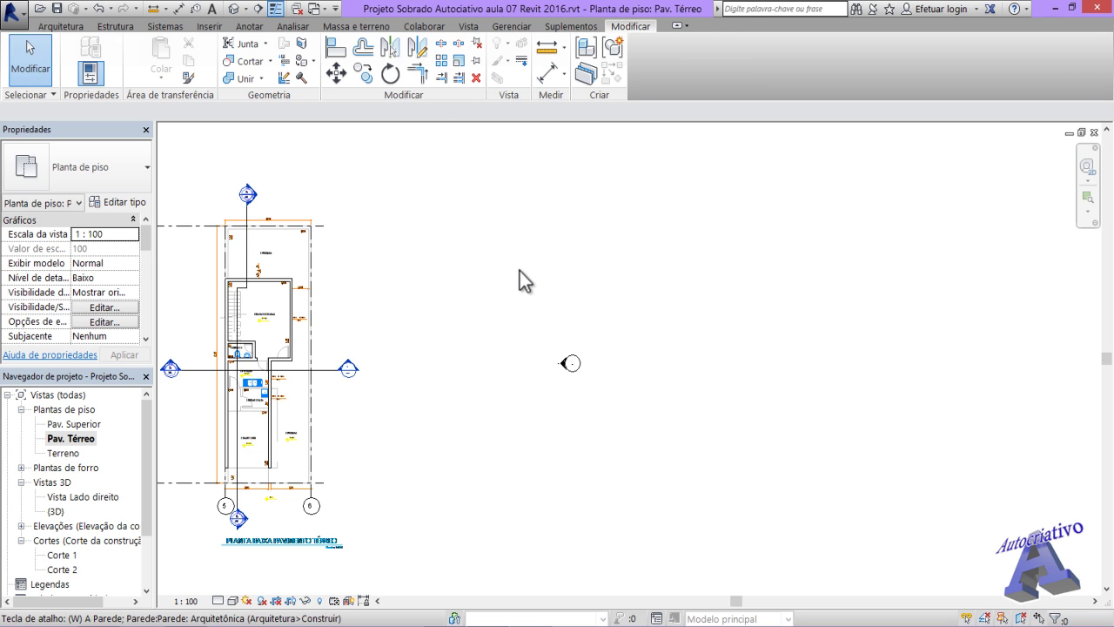
pyautogui.press('a')
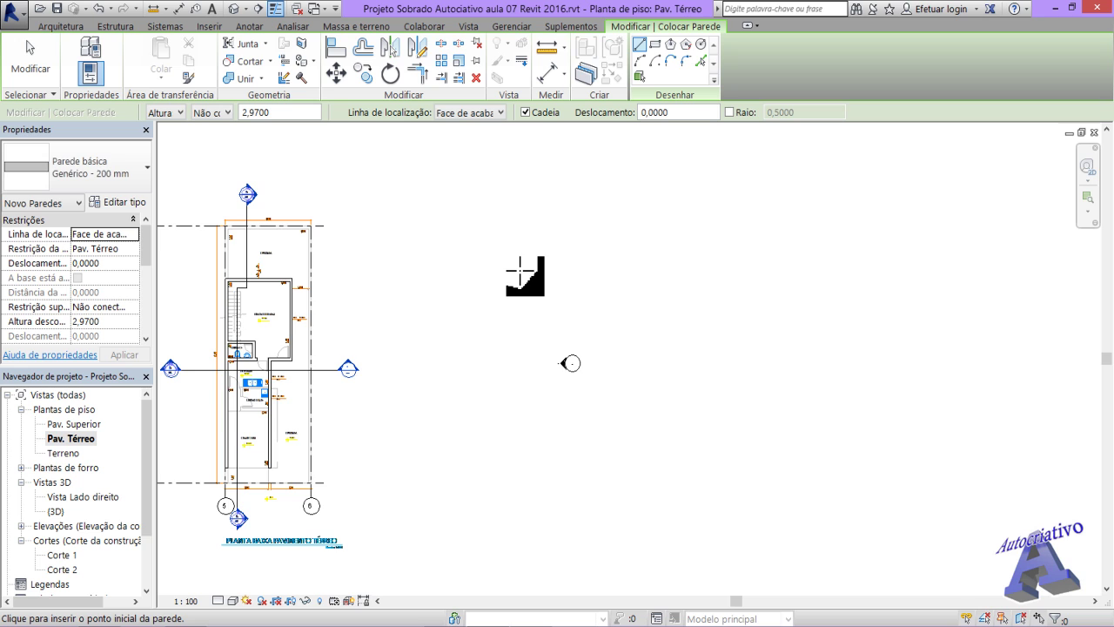
pyautogui.scroll(3, 521, 274)
pyautogui.moveTo(521, 274); pyautogui.dragTo(675, 388, button='middle')
pyautogui.scroll(1, 560, 331)
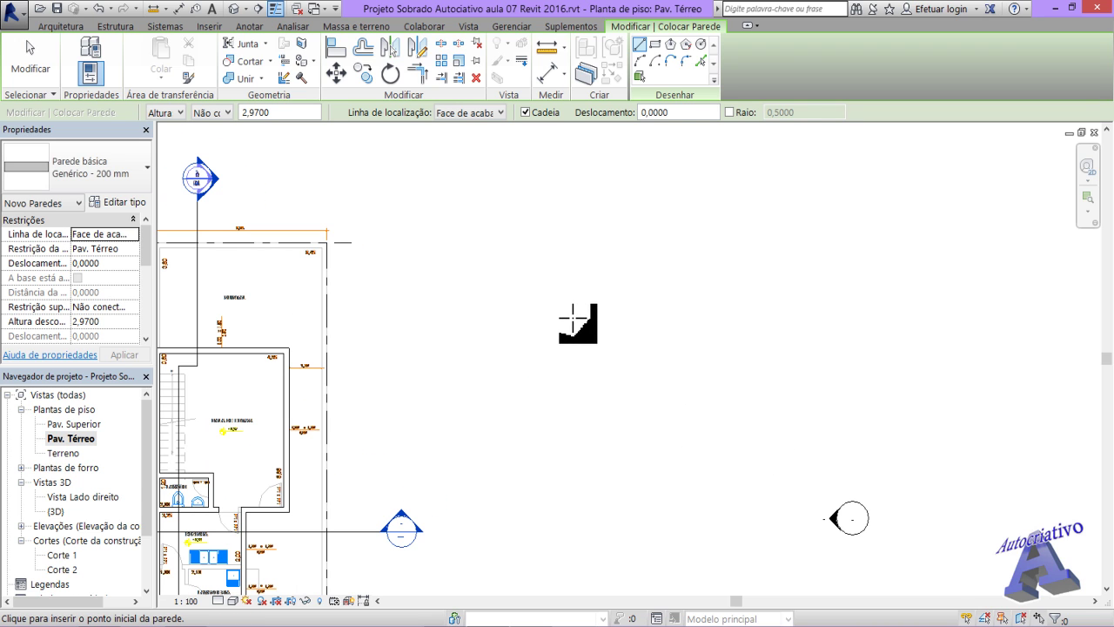
pyautogui.click(573, 320)
pyautogui.scroll(4, 574, 322)
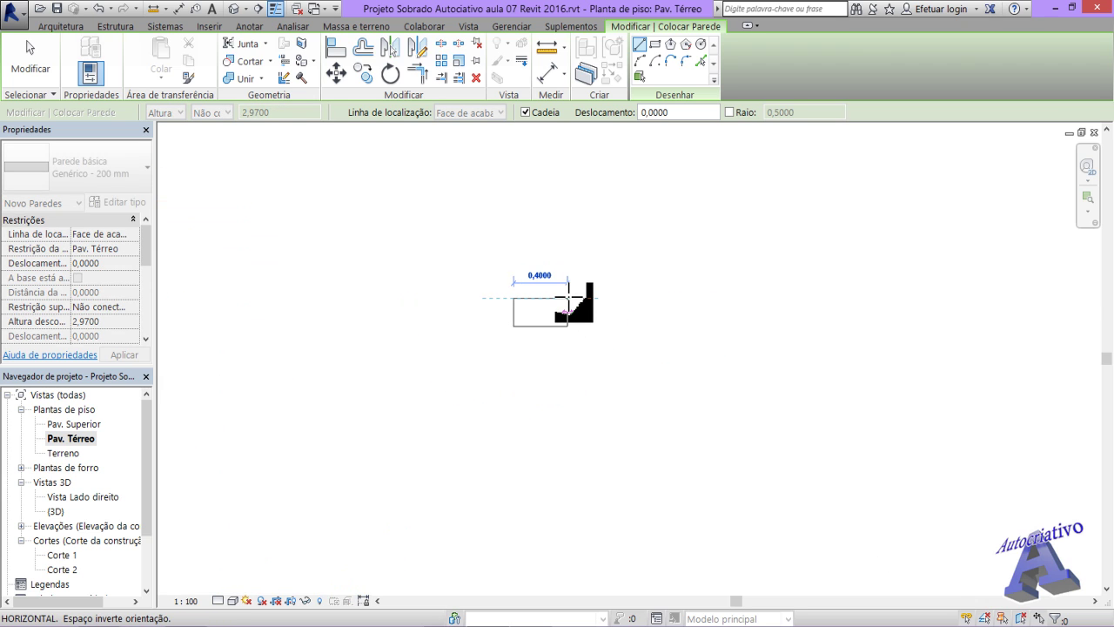
pyautogui.press('Escape')
pyautogui.scroll(-4, 572, 327)
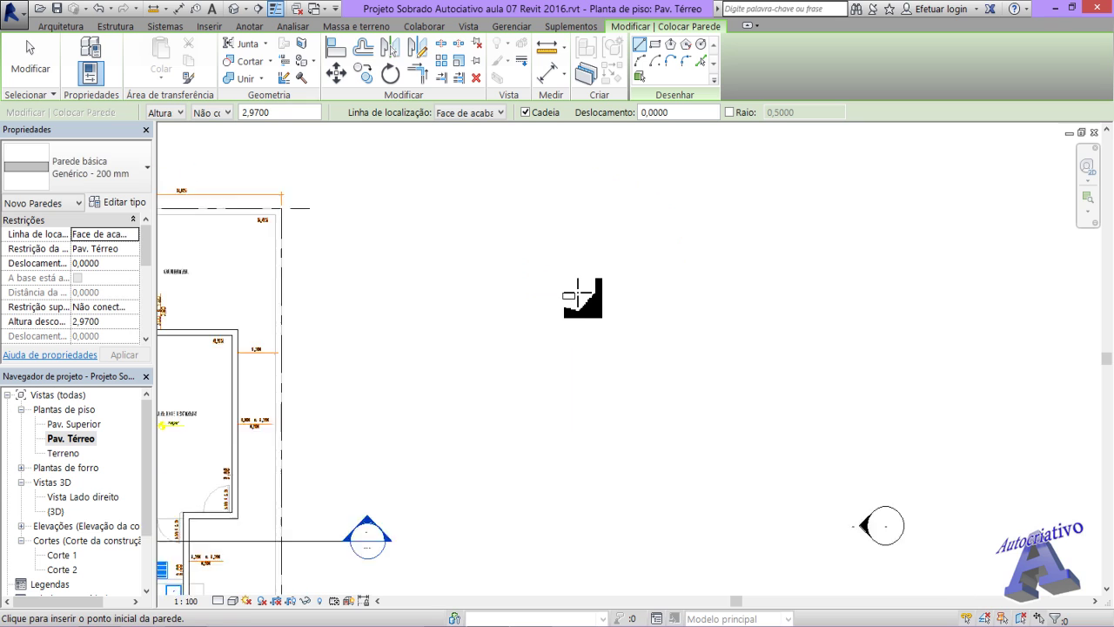
pyautogui.scroll(4, 572, 326)
pyautogui.press('Escape')
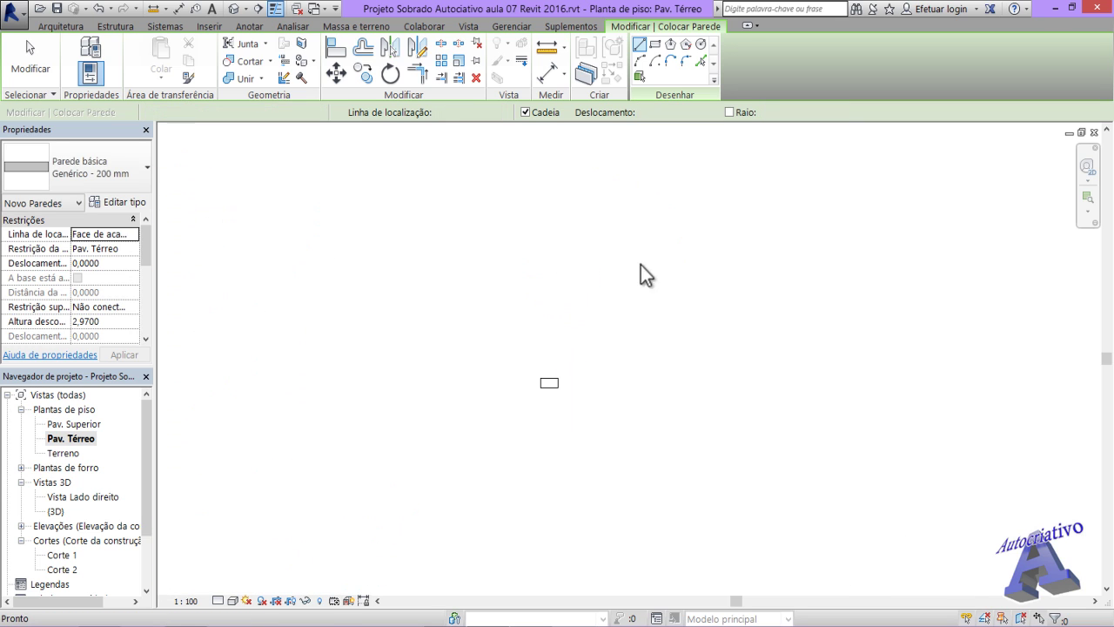
# - Set up a radial array of the short wall with 5 items, moving to Último, and its rotation centre about 3,18 m above the wall
pyautogui.moveTo(560, 380); pyautogui.dragTo(569, 397, button='middle')
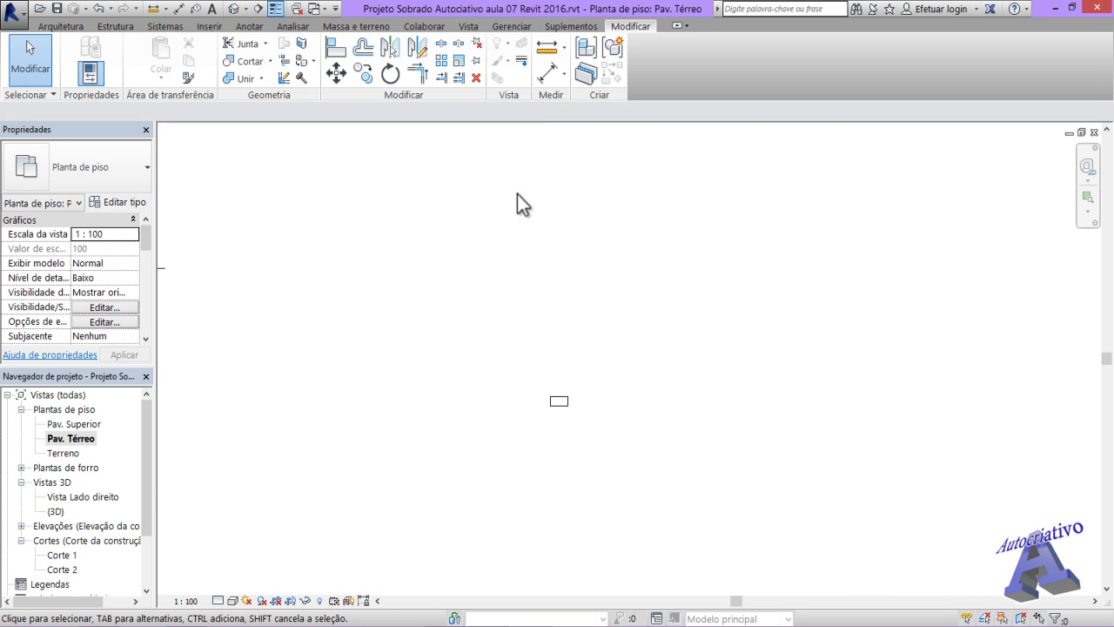
pyautogui.click(566, 403)
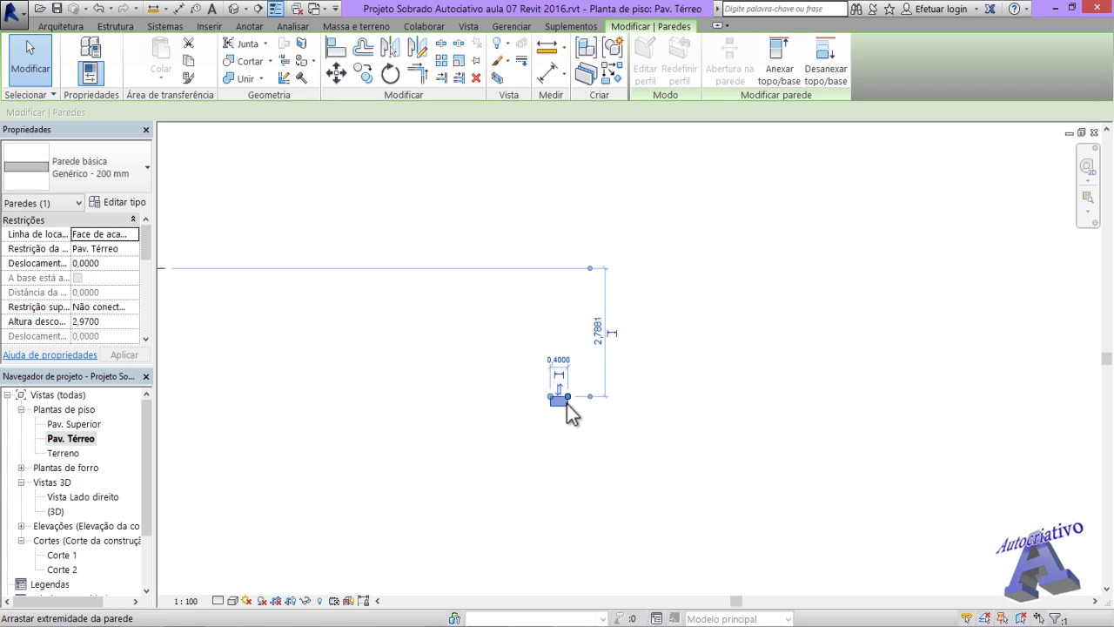
pyautogui.click(445, 64)
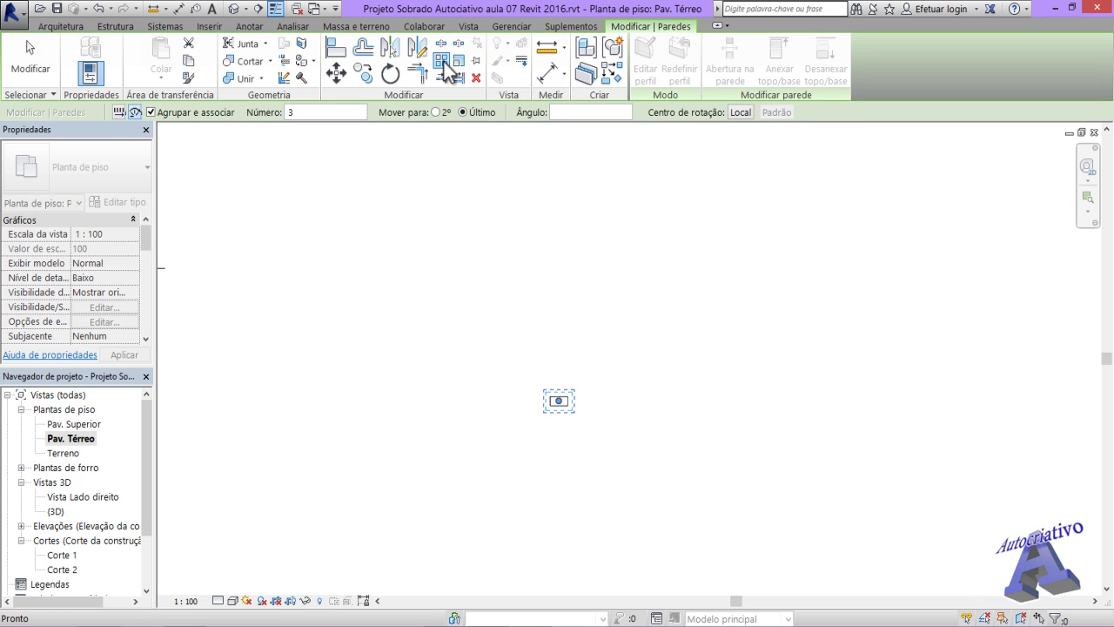
pyautogui.click(135, 113)
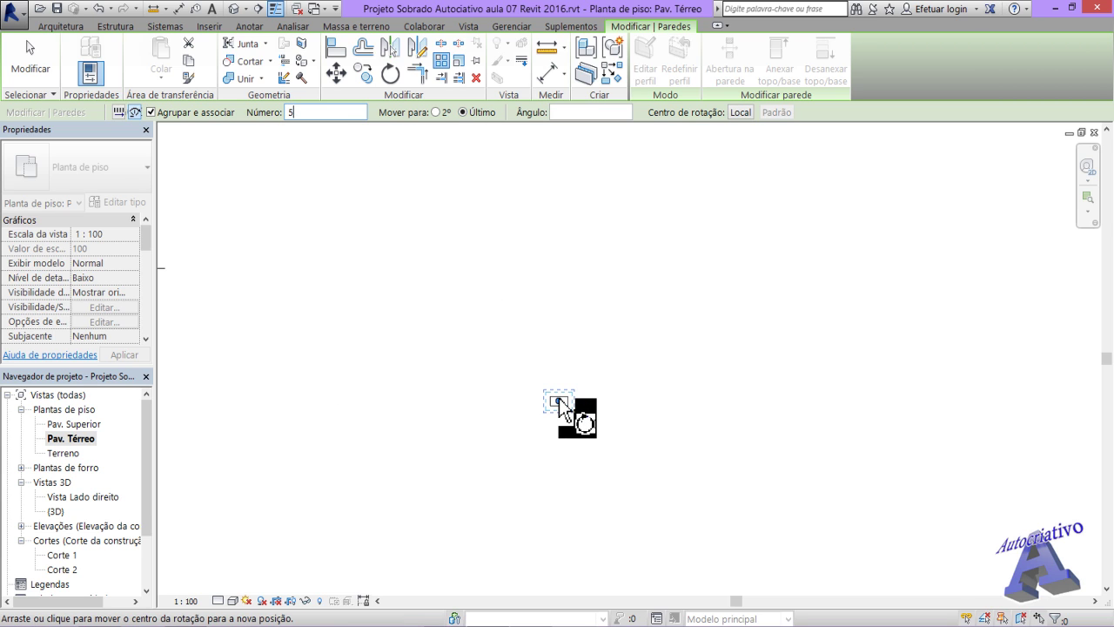
pyautogui.click(463, 111)
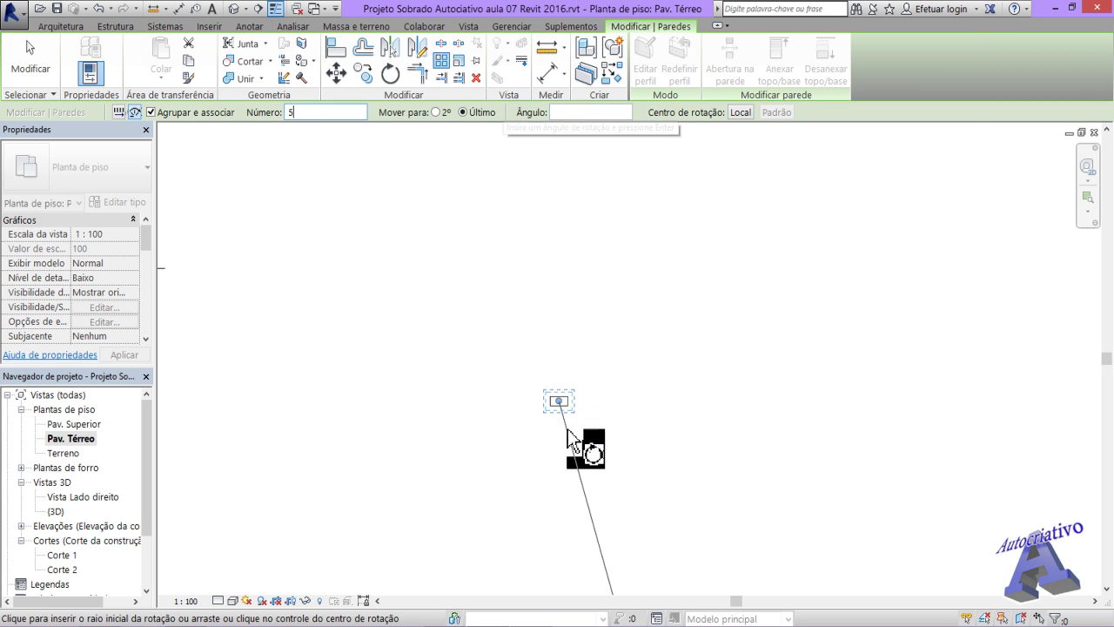
pyautogui.moveTo(557, 402); pyautogui.dragTo(559, 387)
pyautogui.moveTo(564, 349); pyautogui.dragTo(559, 255)
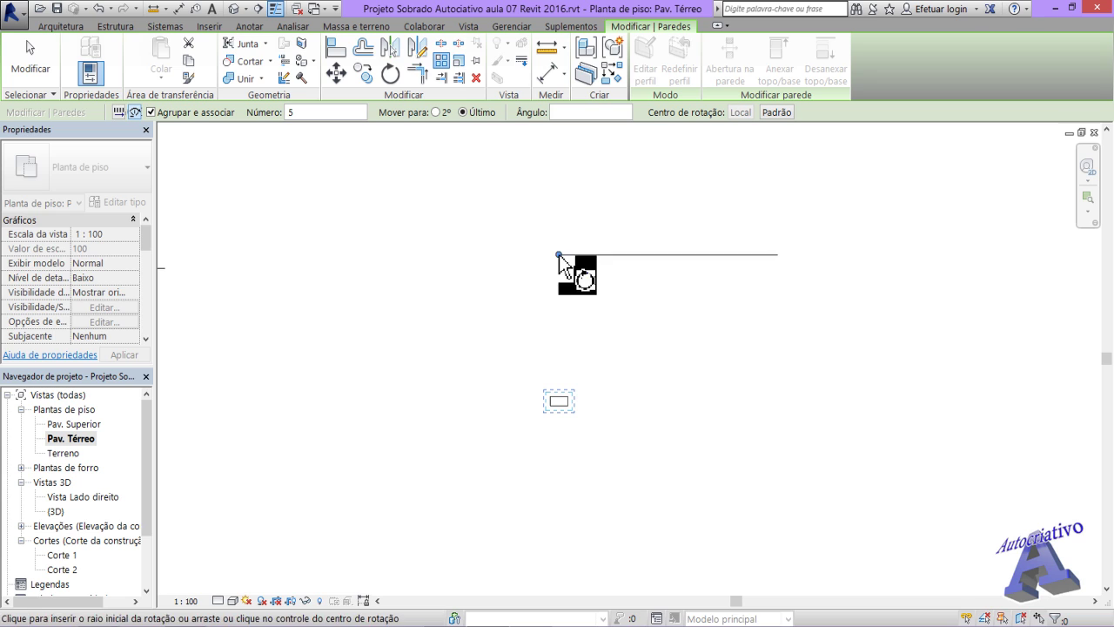
# - Sweep the radial array from the short wall through about 180° and accept the count of 5
pyautogui.click(560, 403)
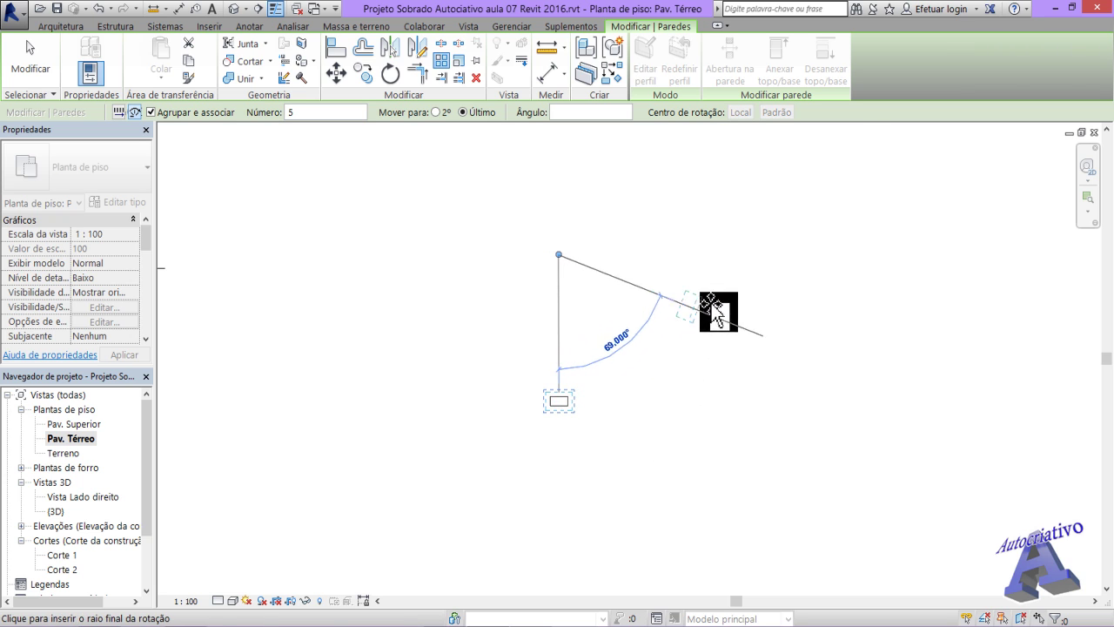
pyautogui.moveTo(736, 316); pyautogui.dragTo(760, 387, button='middle')
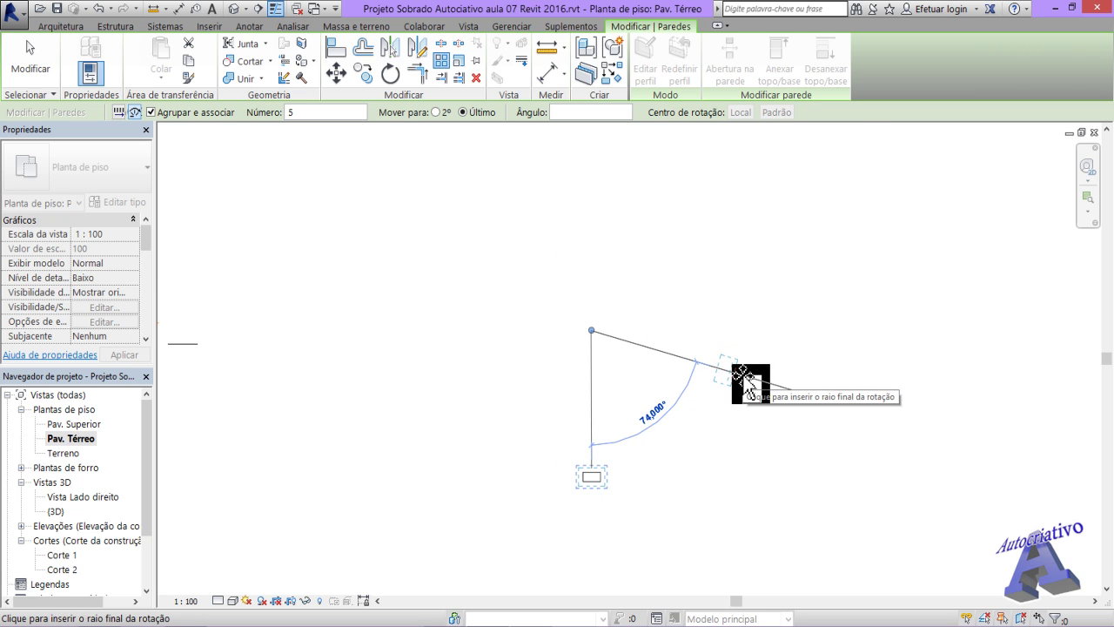
pyautogui.scroll(2, 732, 383)
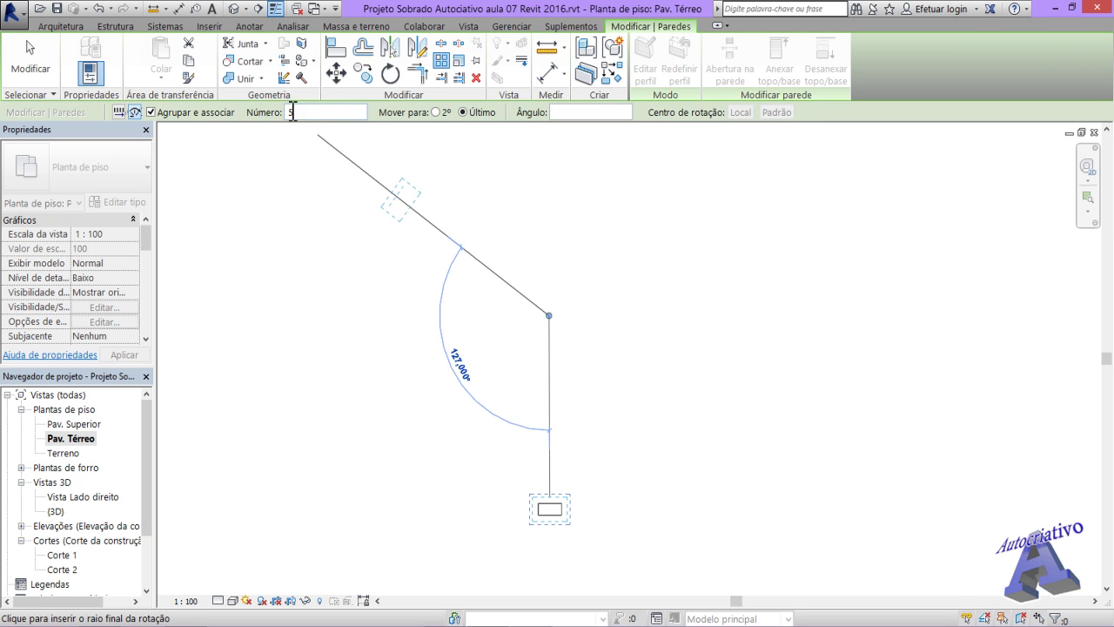
pyautogui.moveTo(667, 323); pyautogui.dragTo(692, 396, button='middle')
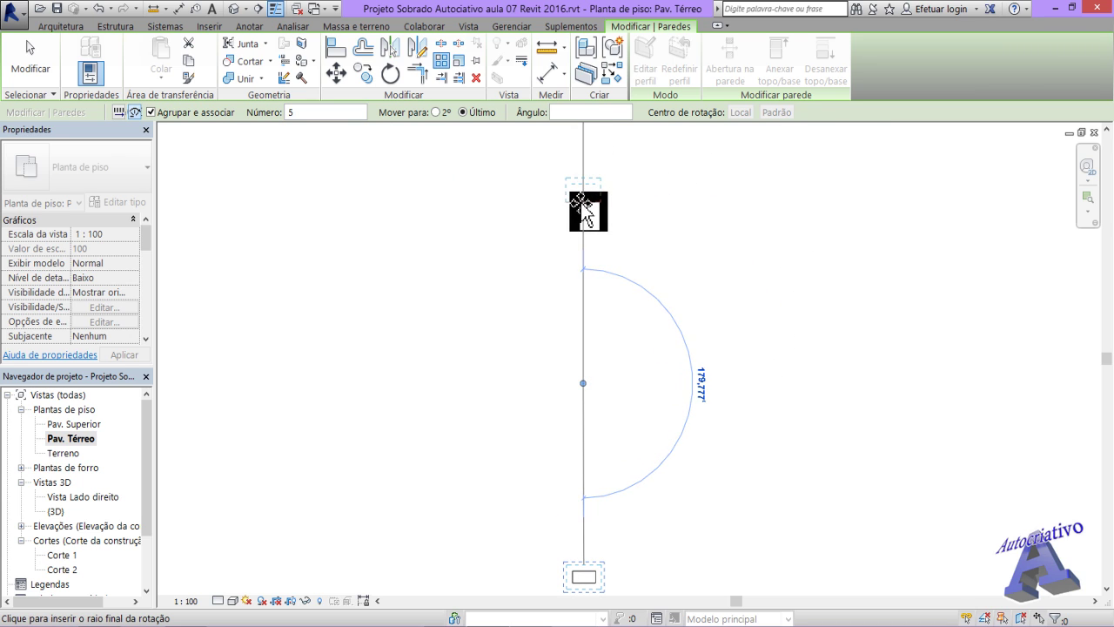
pyautogui.click(581, 204)
pyautogui.moveTo(684, 438); pyautogui.dragTo(679, 403, button='middle')
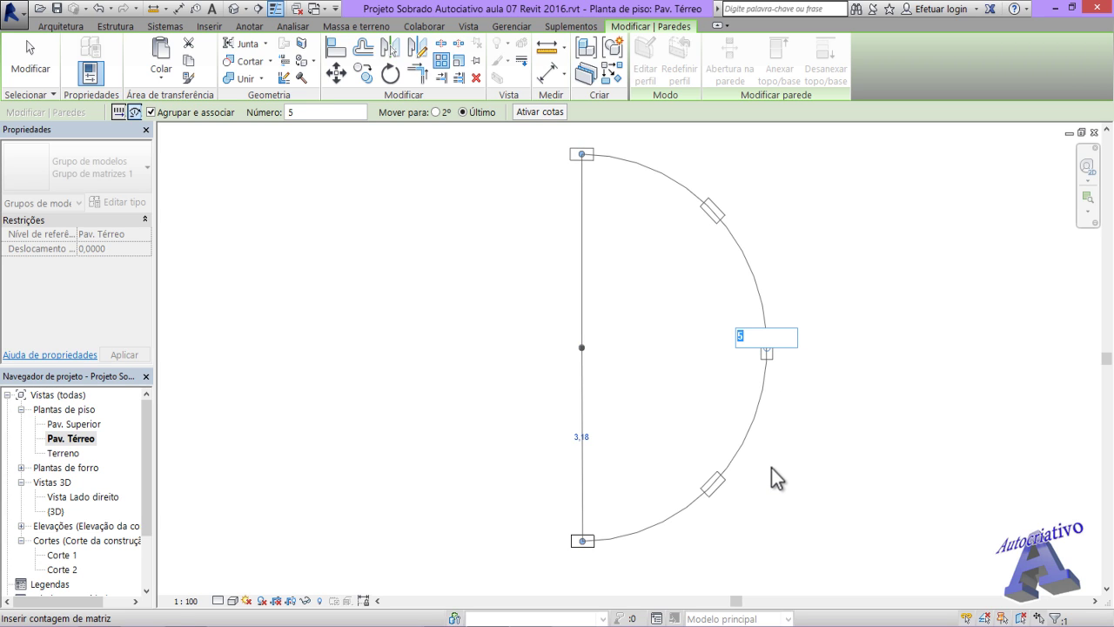
pyautogui.press('Return')
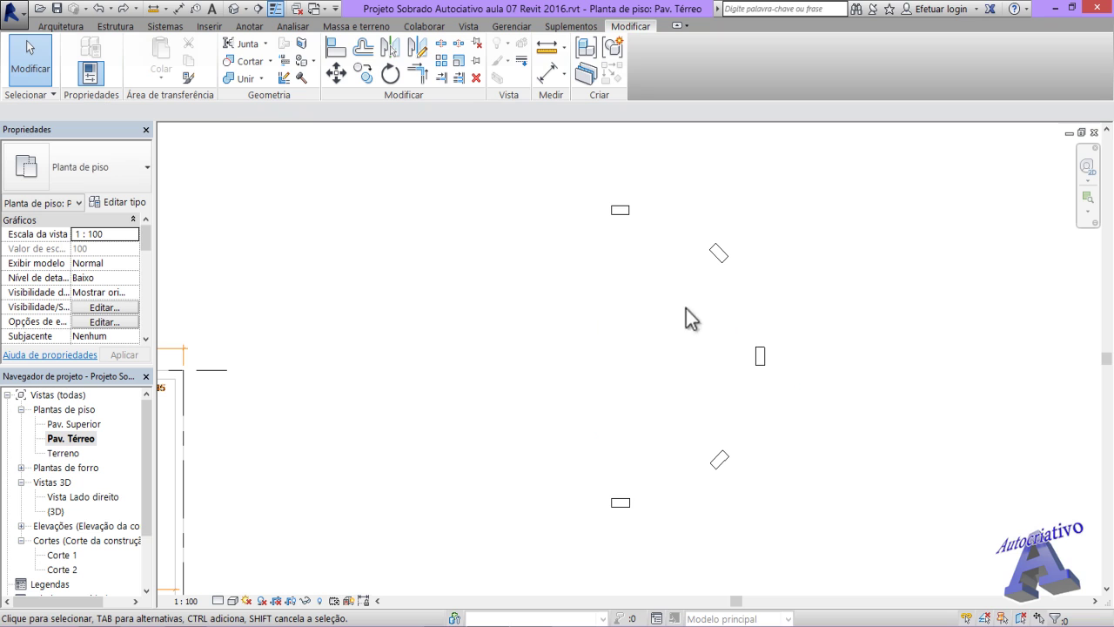
# - Extend the array's arc beyond the half circle by swinging its upper end wall counterclockwise around the rotation centre
pyautogui.click(756, 357)
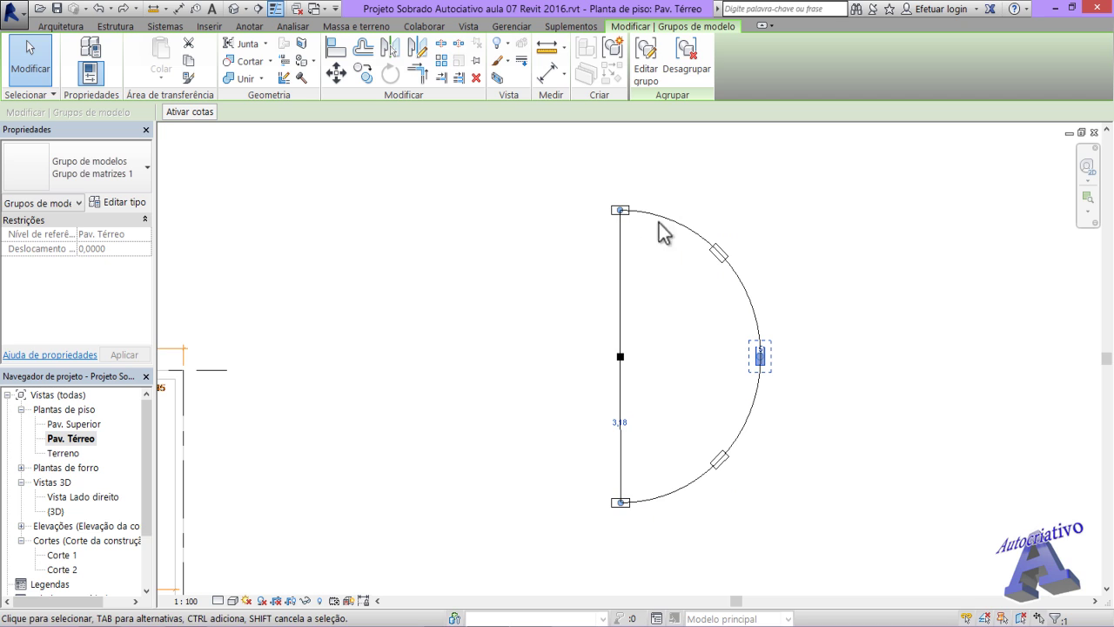
pyautogui.scroll(1, 612, 393)
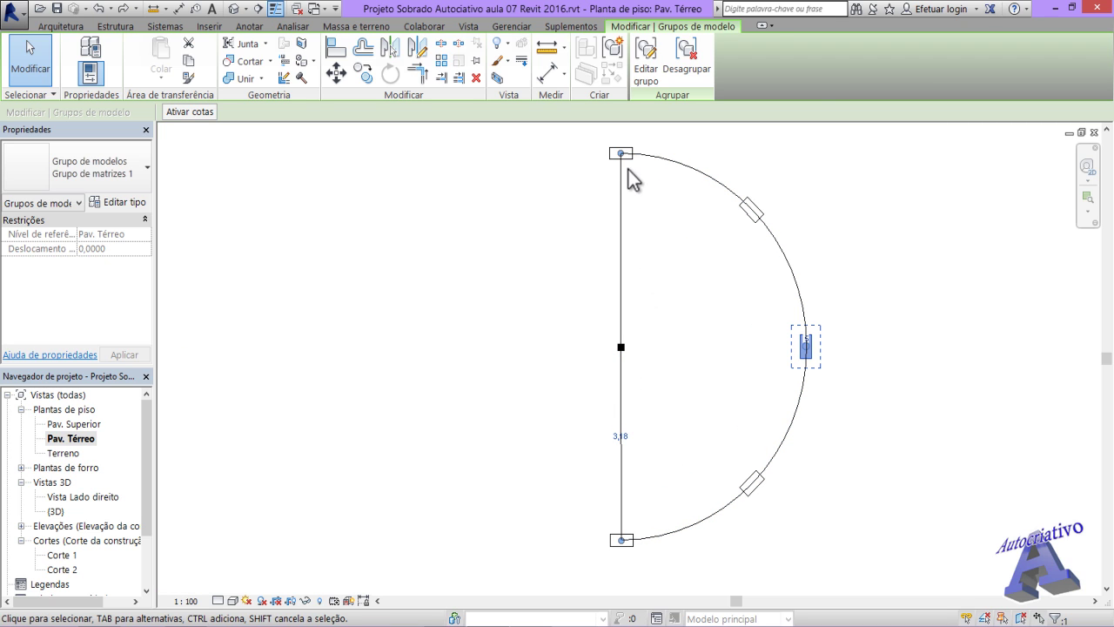
pyautogui.moveTo(621, 154); pyautogui.dragTo(489, 302)
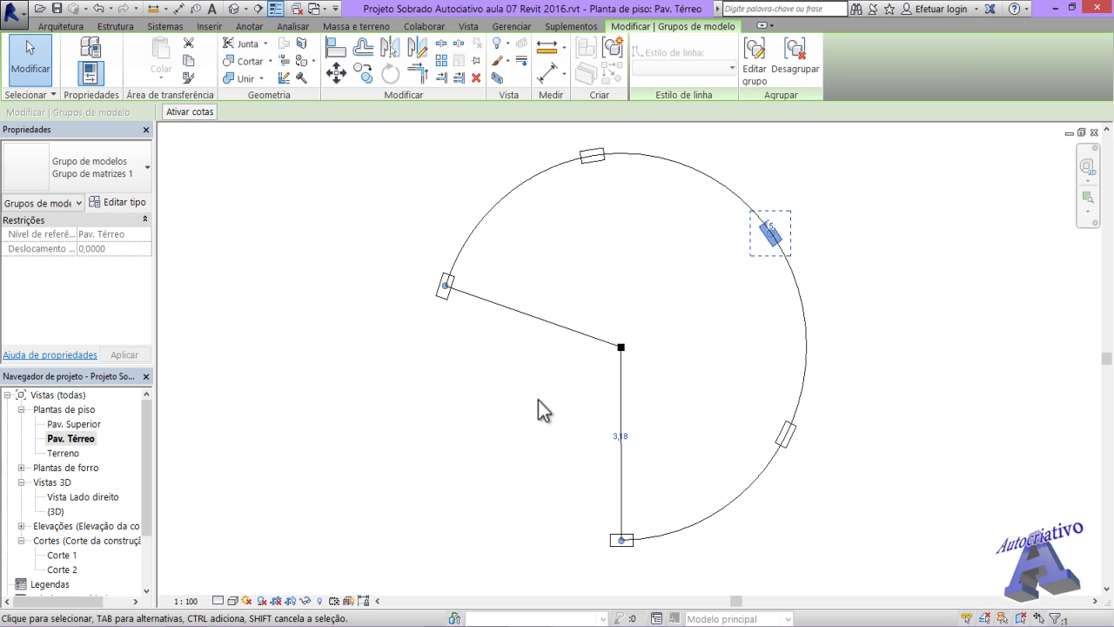
# - Ungroup the array's middle wall, then select it and two other array walls to compare how they behave
pyautogui.click(810, 70)
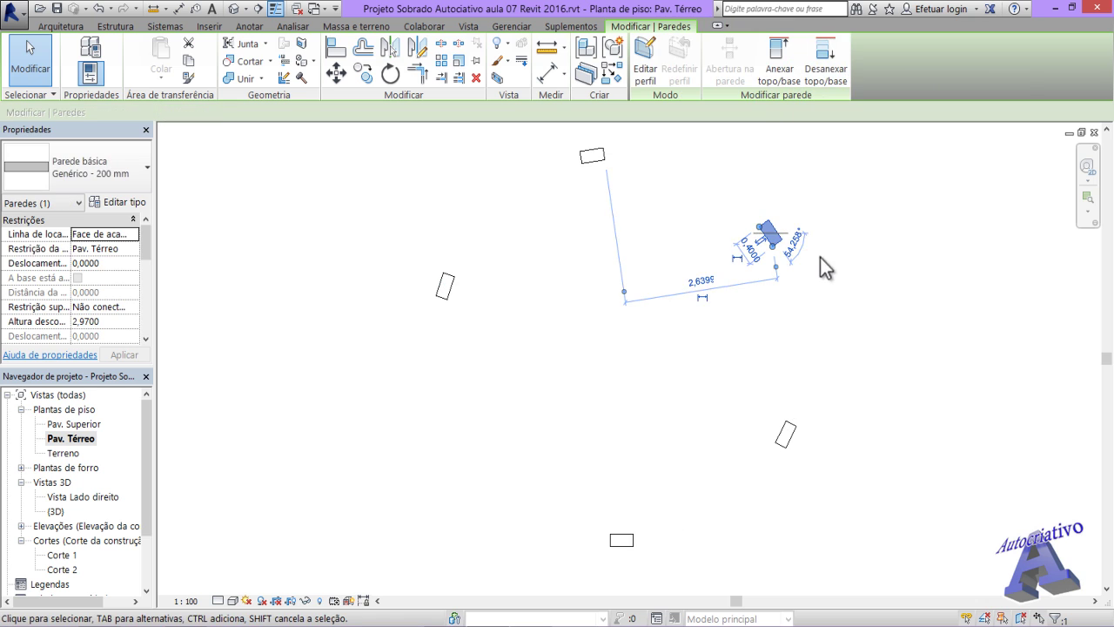
pyautogui.click(838, 283)
pyautogui.click(771, 234)
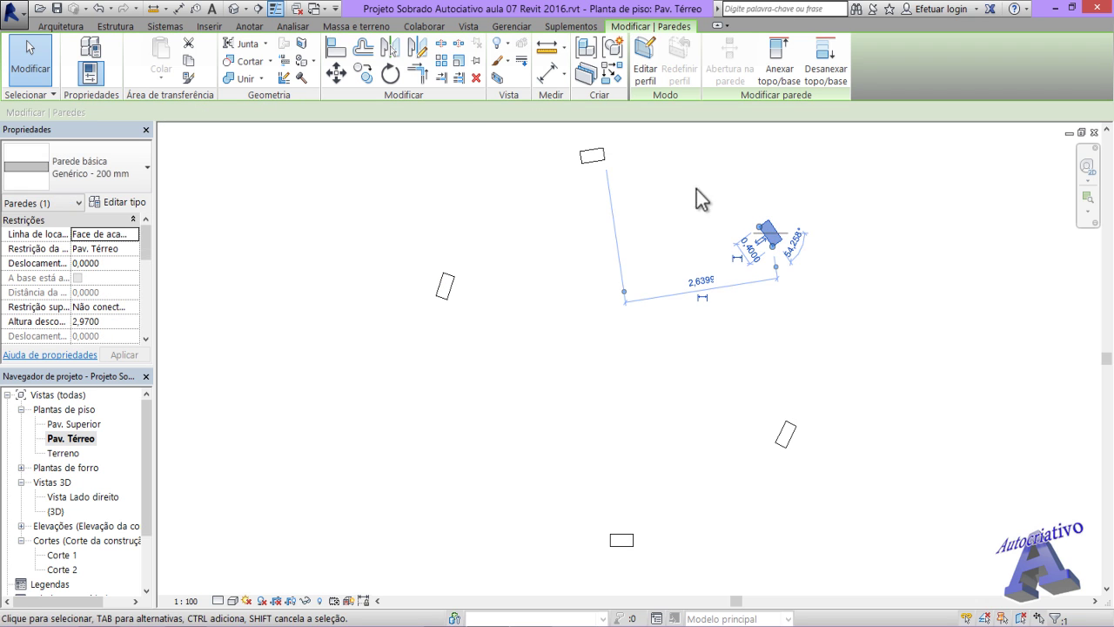
pyautogui.click(592, 156)
pyautogui.click(451, 285)
pyautogui.click(574, 254)
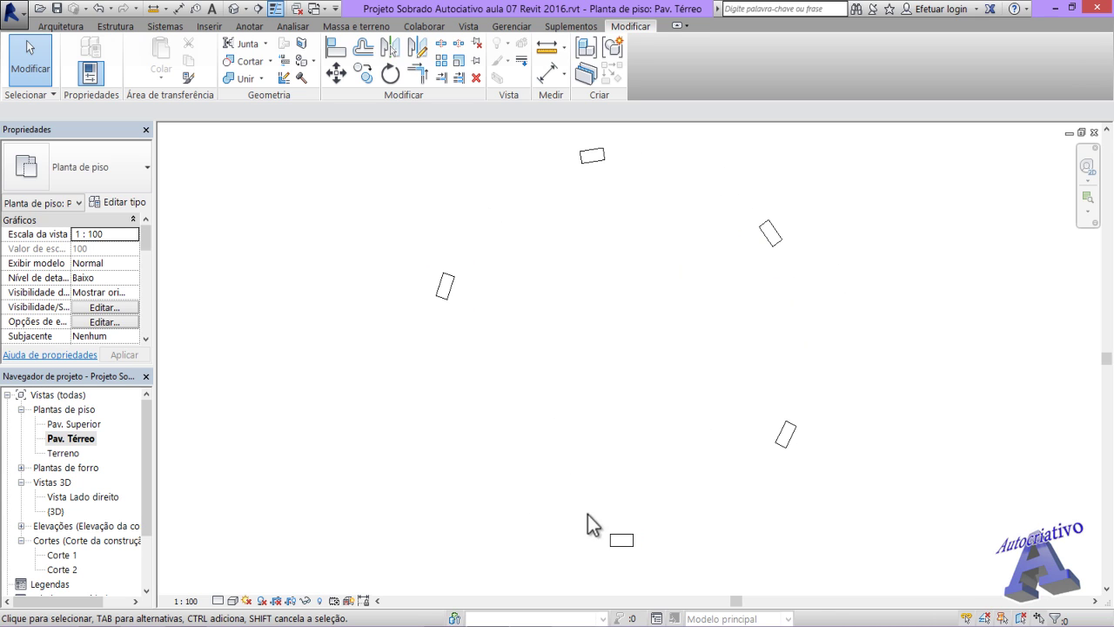
# - Delete all five arrayed walls and return to the house plan
pyautogui.scroll(-4, 699, 270)
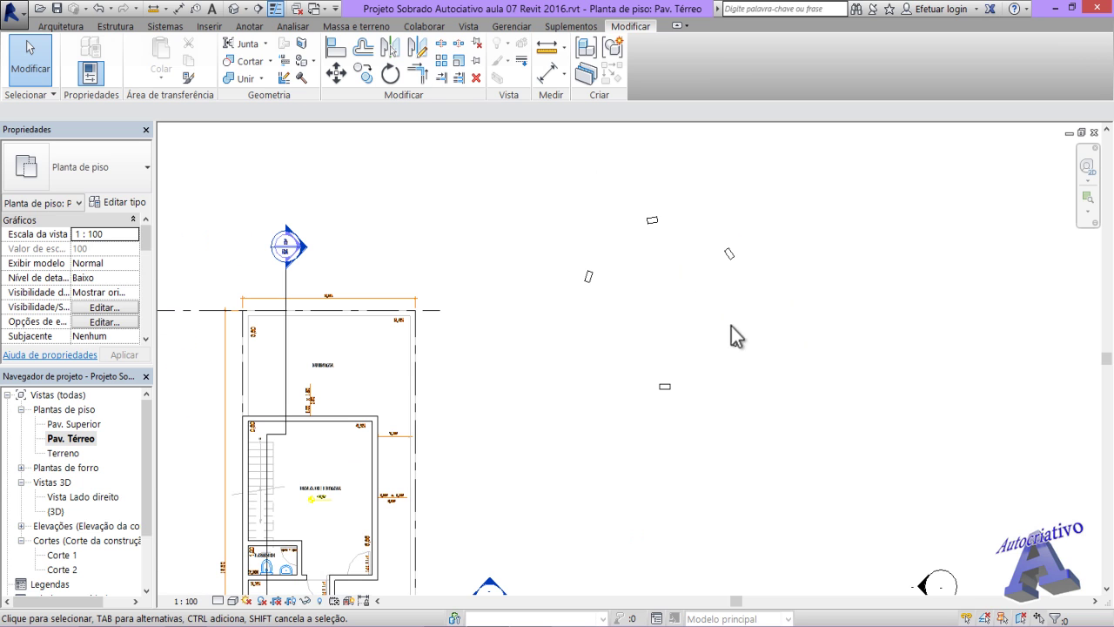
pyautogui.moveTo(816, 428); pyautogui.dragTo(566, 187)
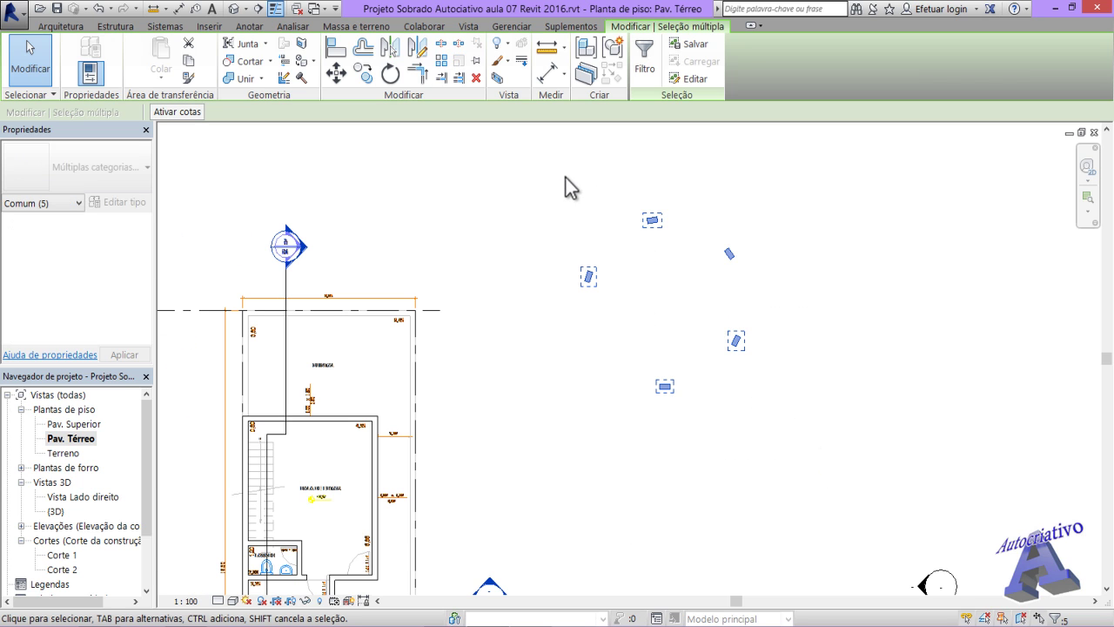
pyautogui.press('Delete')
pyautogui.moveTo(538, 417); pyautogui.dragTo(792, 191, button='middle')
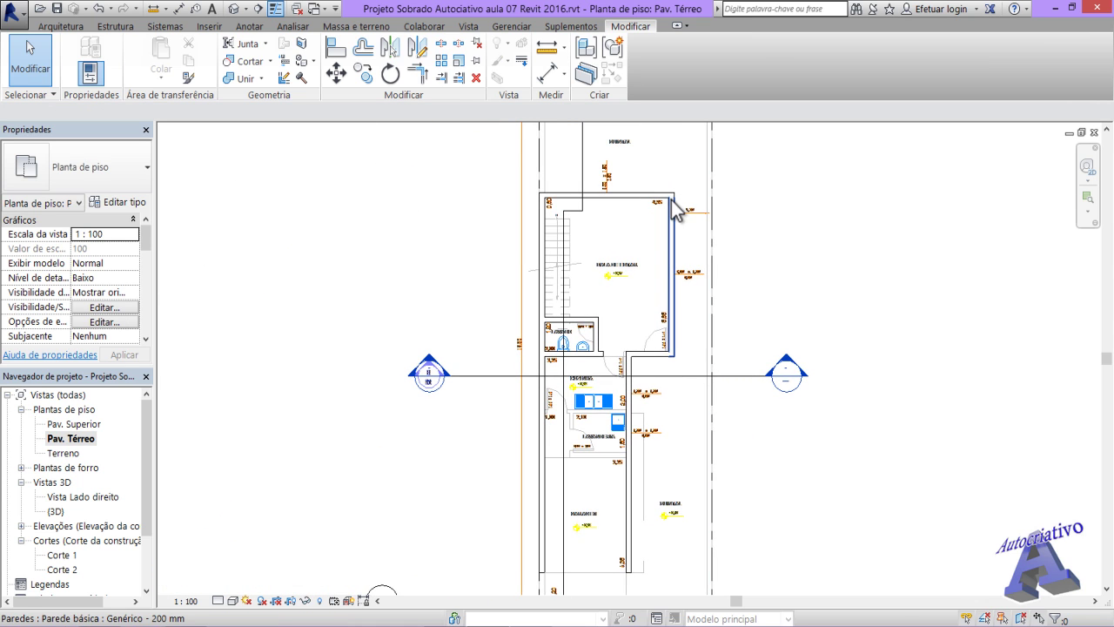
# - Select the five exterior walls around the house outline in the Pav. Térreo plan and delete them together
pyautogui.click(585, 207)
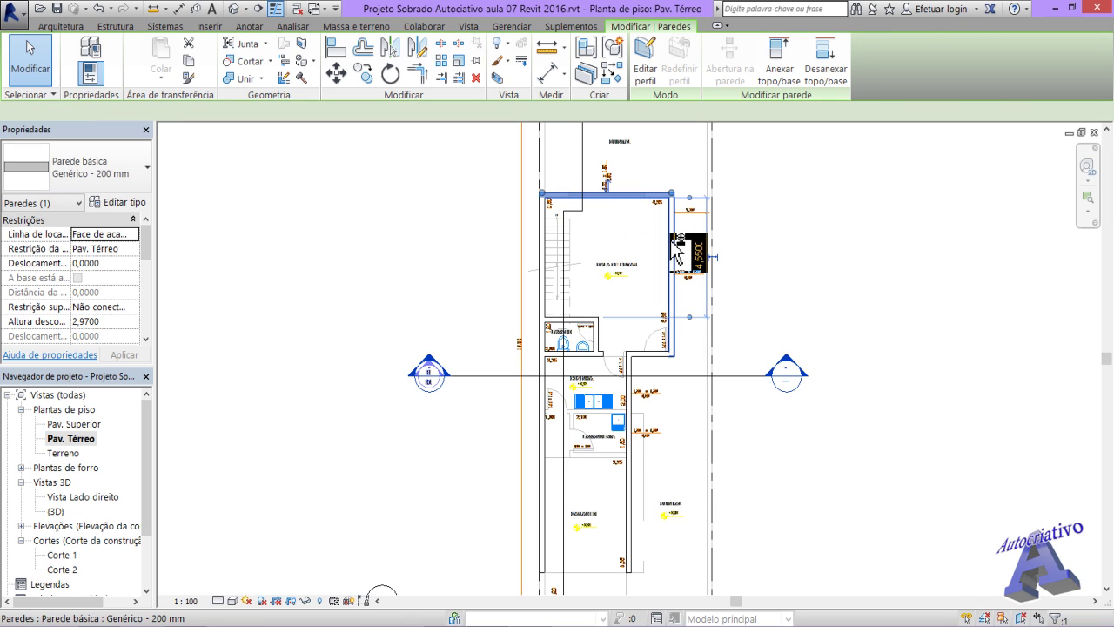
pyautogui.keyDown('ctrl'); pyautogui.click(668, 336); pyautogui.keyUp('ctrl')
pyautogui.keyDown('ctrl'); pyautogui.click(636, 414); pyautogui.keyUp('ctrl')
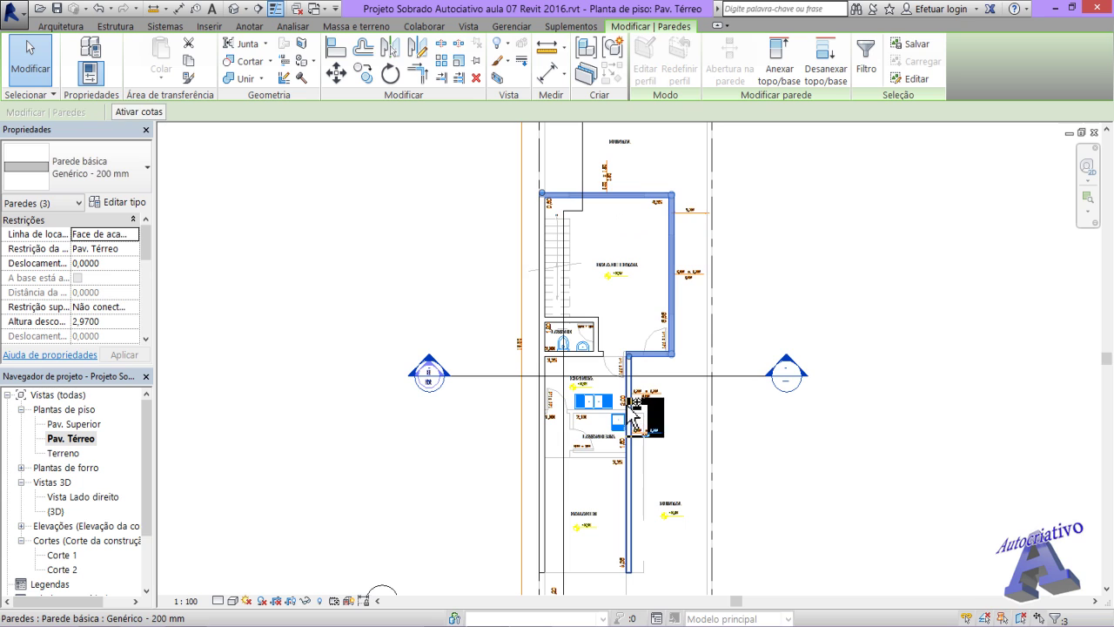
pyautogui.keyDown('ctrl'); pyautogui.click(543, 418); pyautogui.keyUp('ctrl')
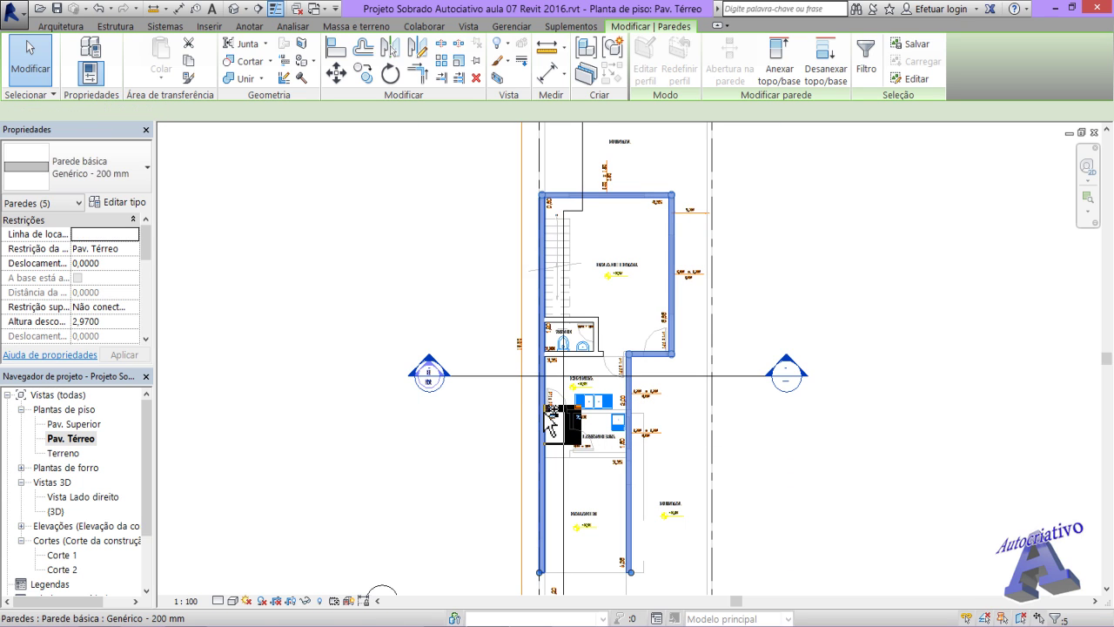
pyautogui.click(491, 360)
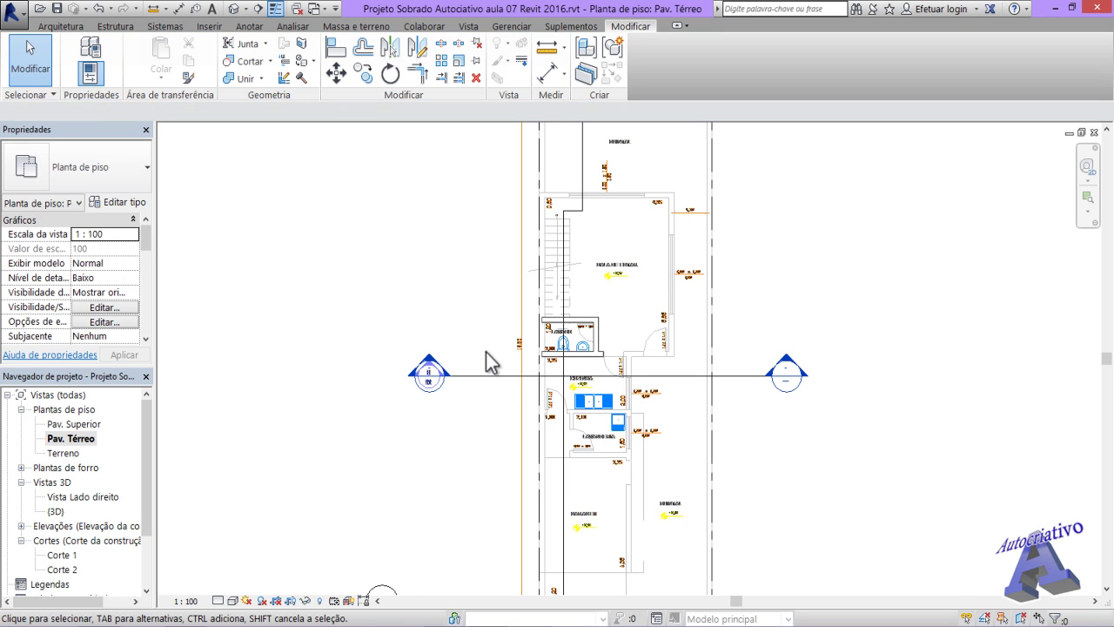
# - Delete the three remaining walls enclosing the lavabo, leaving only the imported drawing in the floor plan
pyautogui.scroll(5, 588, 334)
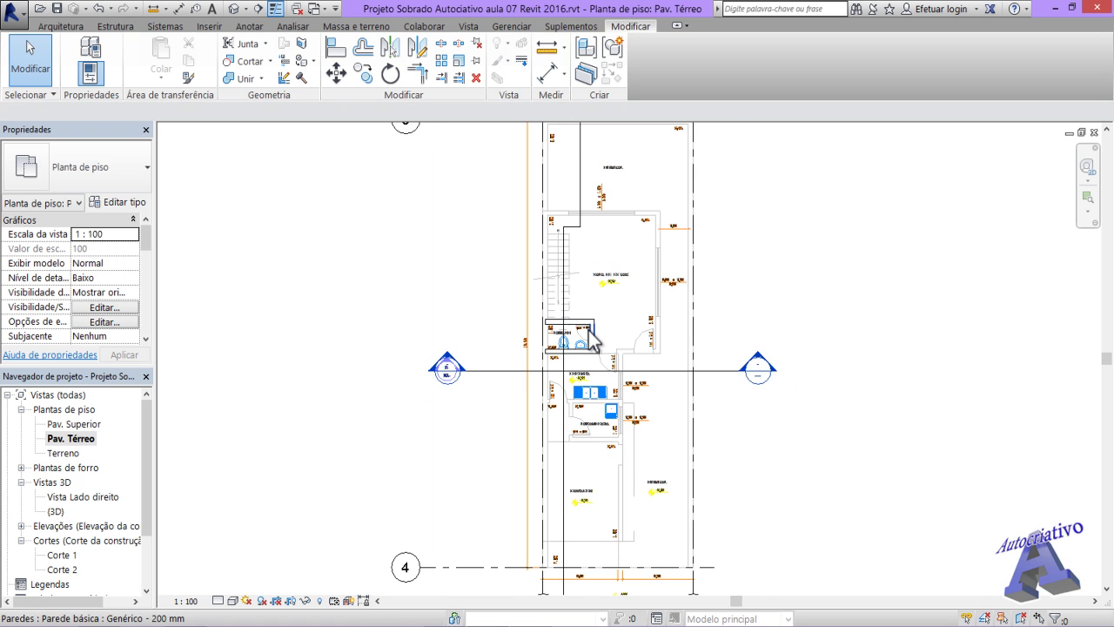
pyautogui.click(589, 312)
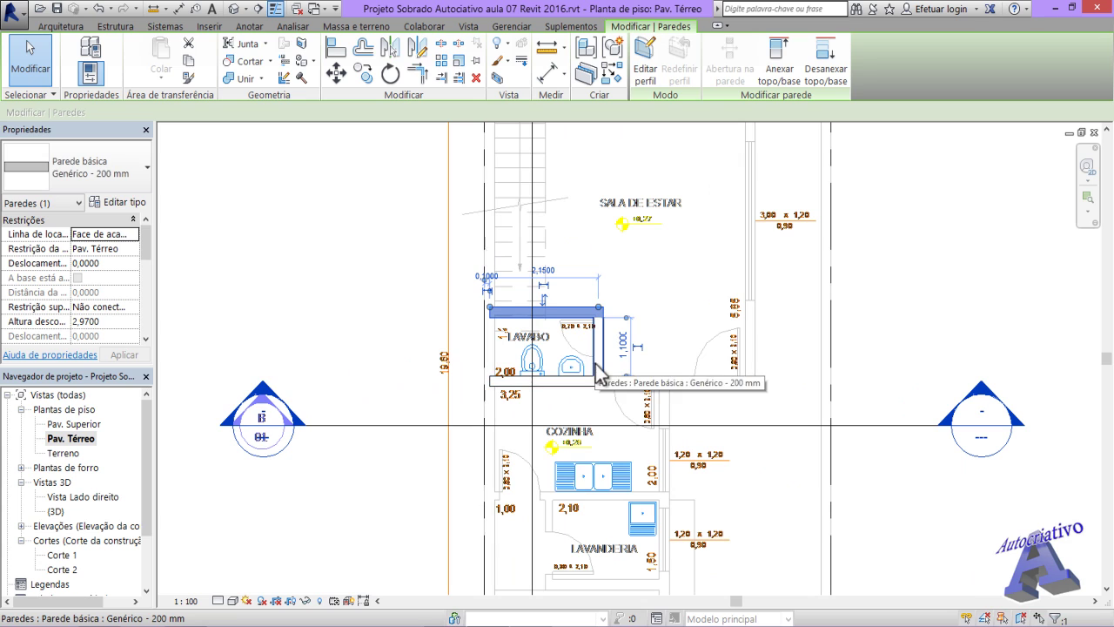
pyautogui.keyDown('ctrl'); pyautogui.click(602, 365); pyautogui.keyUp('ctrl')
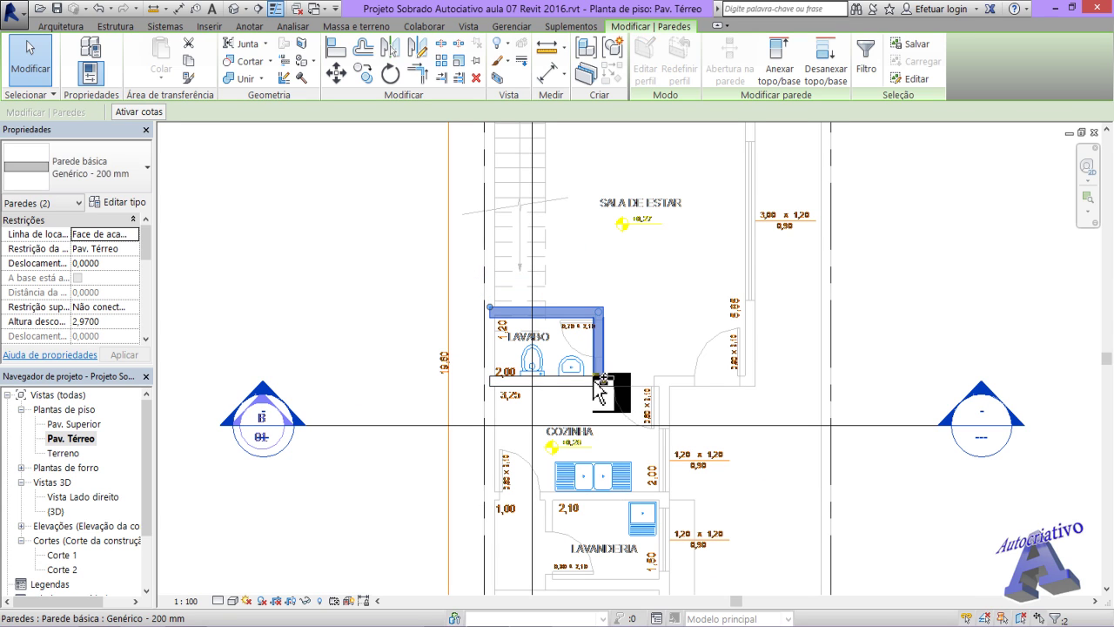
pyautogui.keyDown('ctrl'); pyautogui.click(585, 382); pyautogui.keyUp('ctrl')
pyautogui.press('Delete')
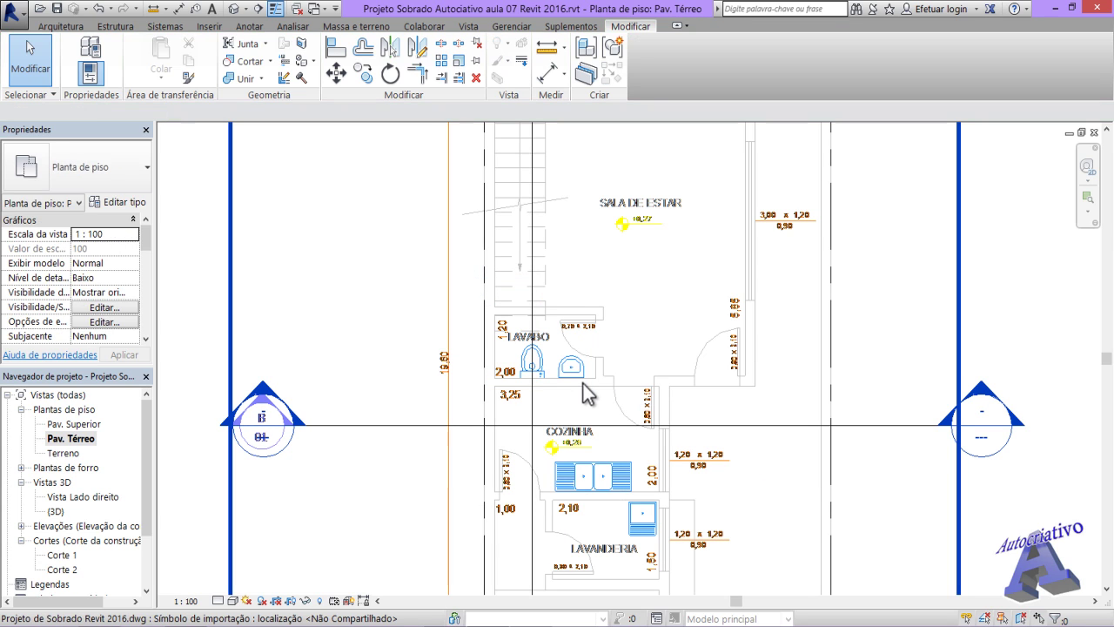
pyautogui.scroll(-1, 589, 367)
pyautogui.scroll(-3, 589, 374)
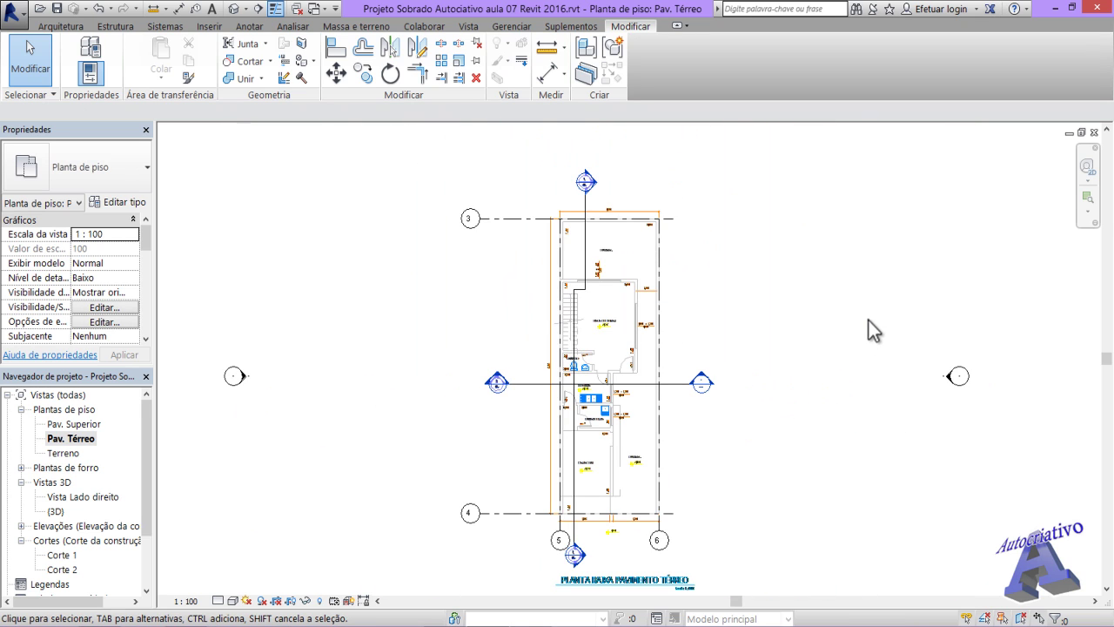